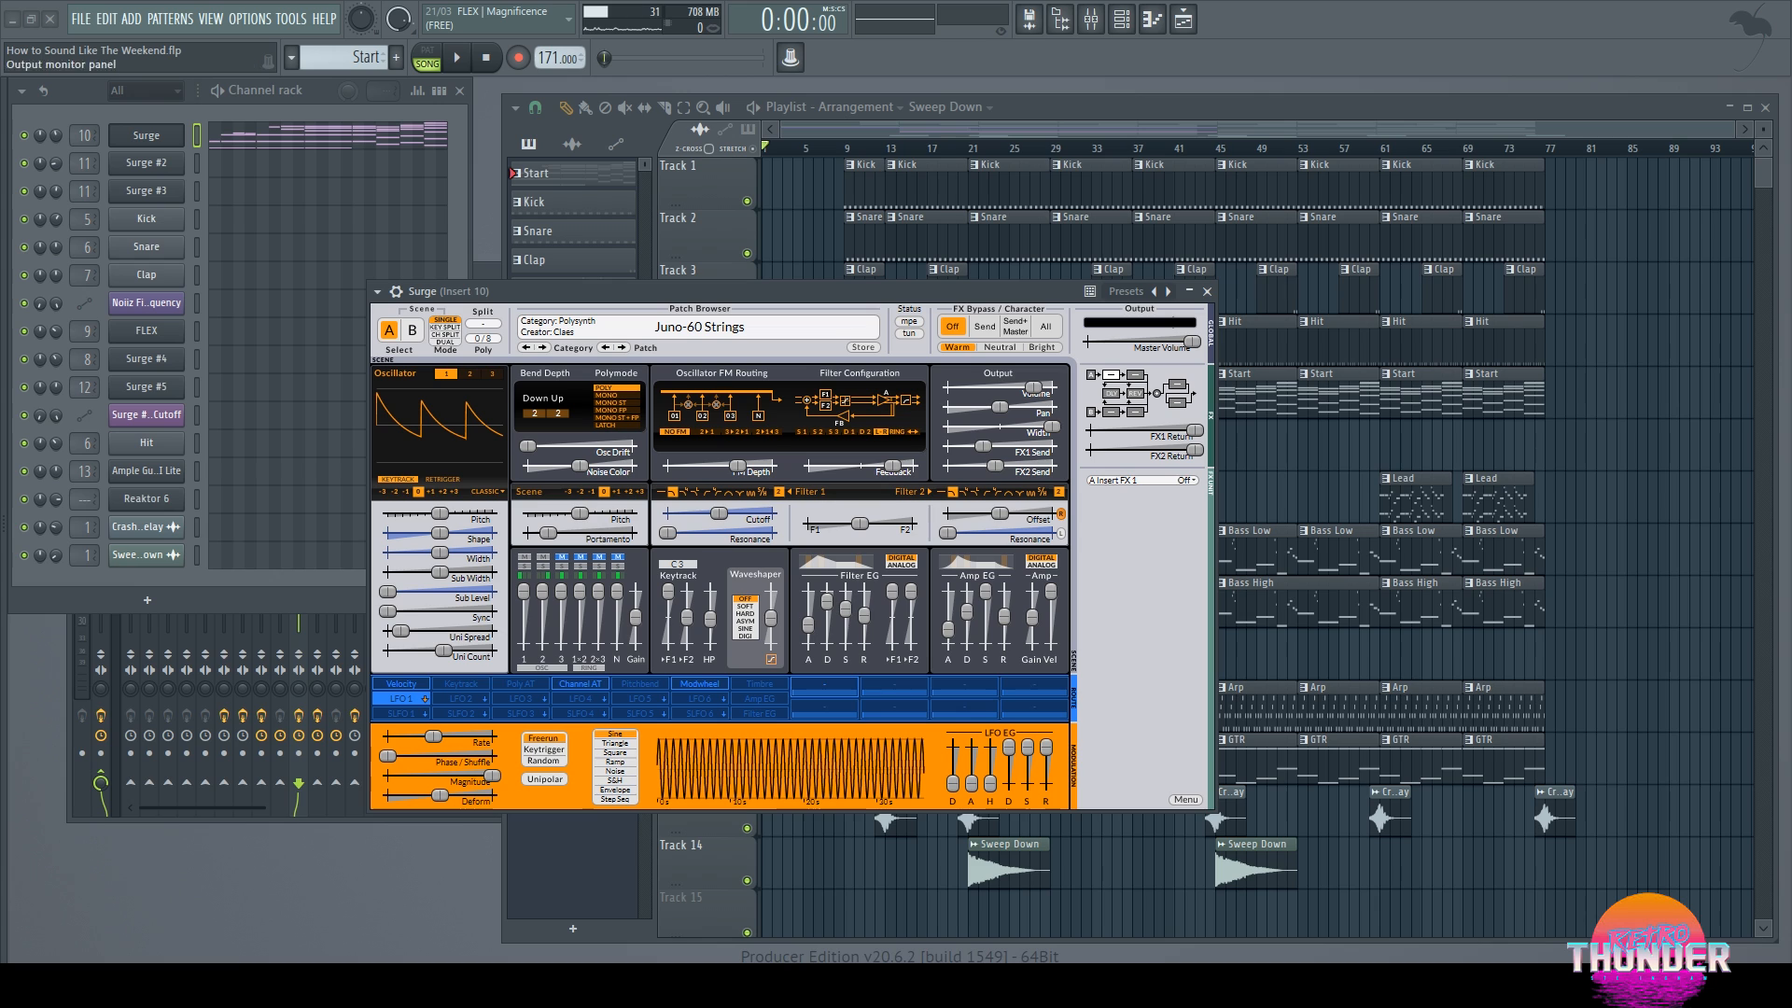
# Step: Reopen the first Surge instrument from the channel rack and inspect the Processing compatibility options in its plugin wrapper
pyautogui.click(1207, 291)
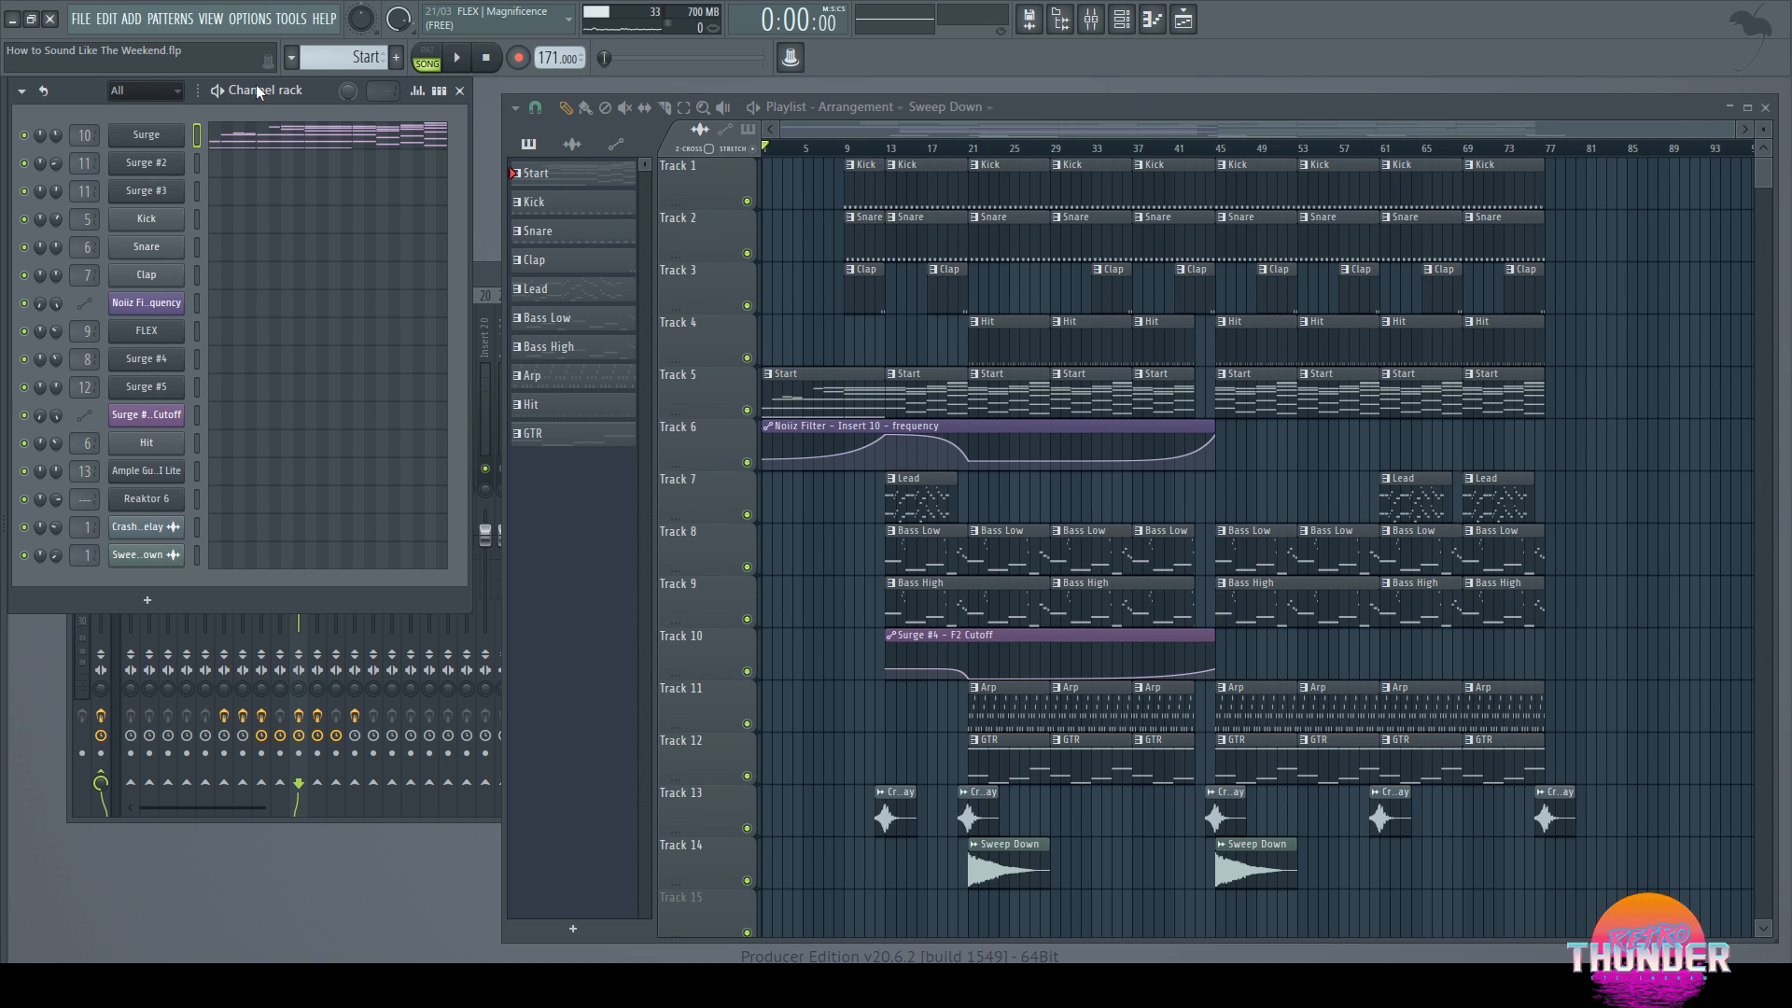
pyautogui.click(172, 140)
pyautogui.moveTo(692, 304); pyautogui.dragTo(753, 218)
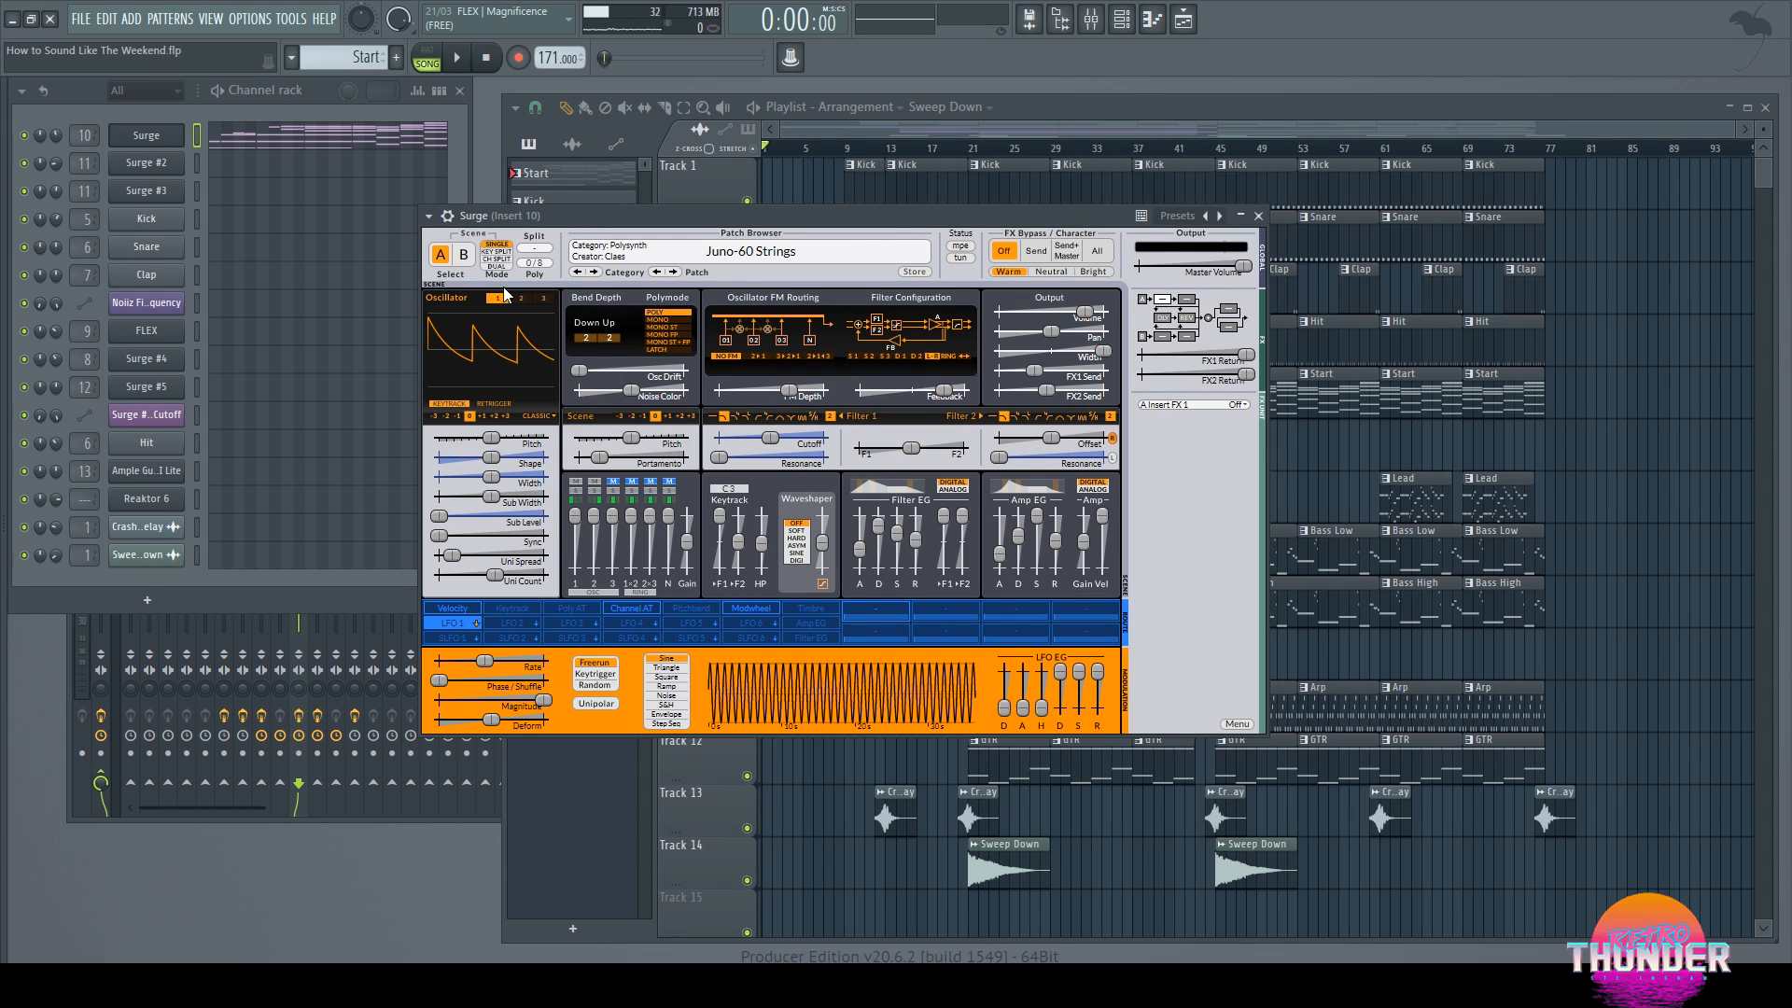
pyautogui.click(171, 148)
pyautogui.click(172, 149)
pyautogui.click(447, 217)
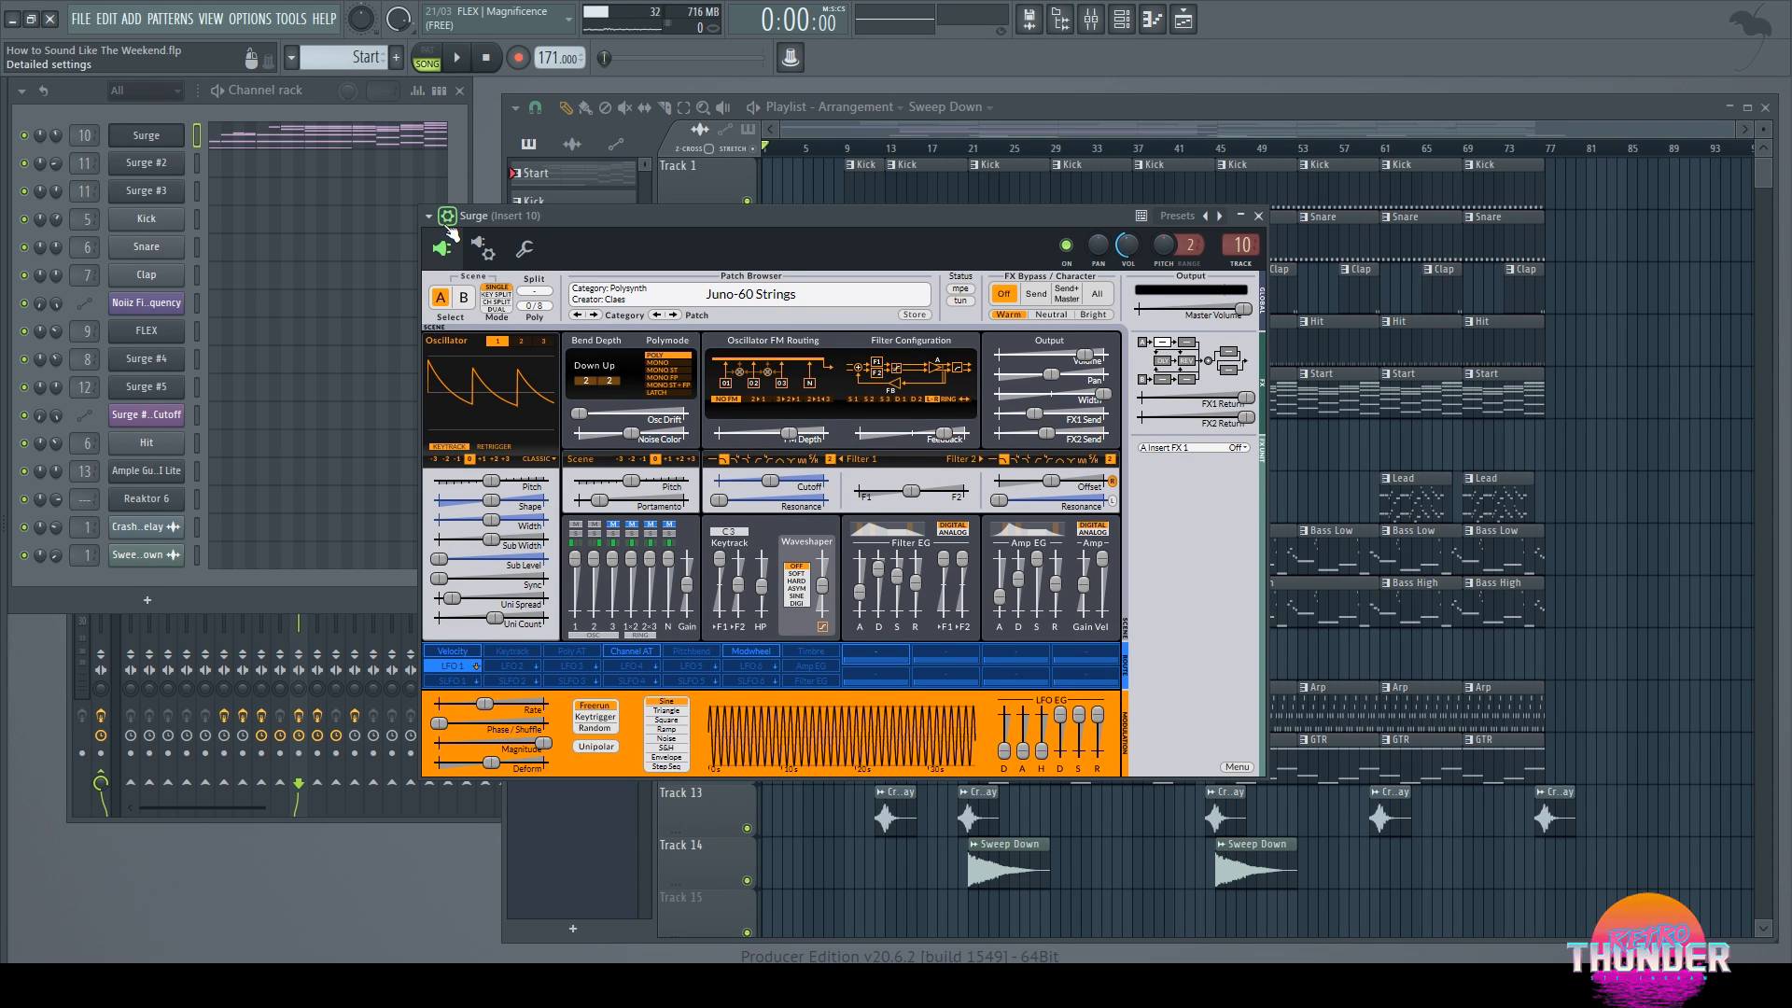
pyautogui.click(483, 249)
pyautogui.click(506, 289)
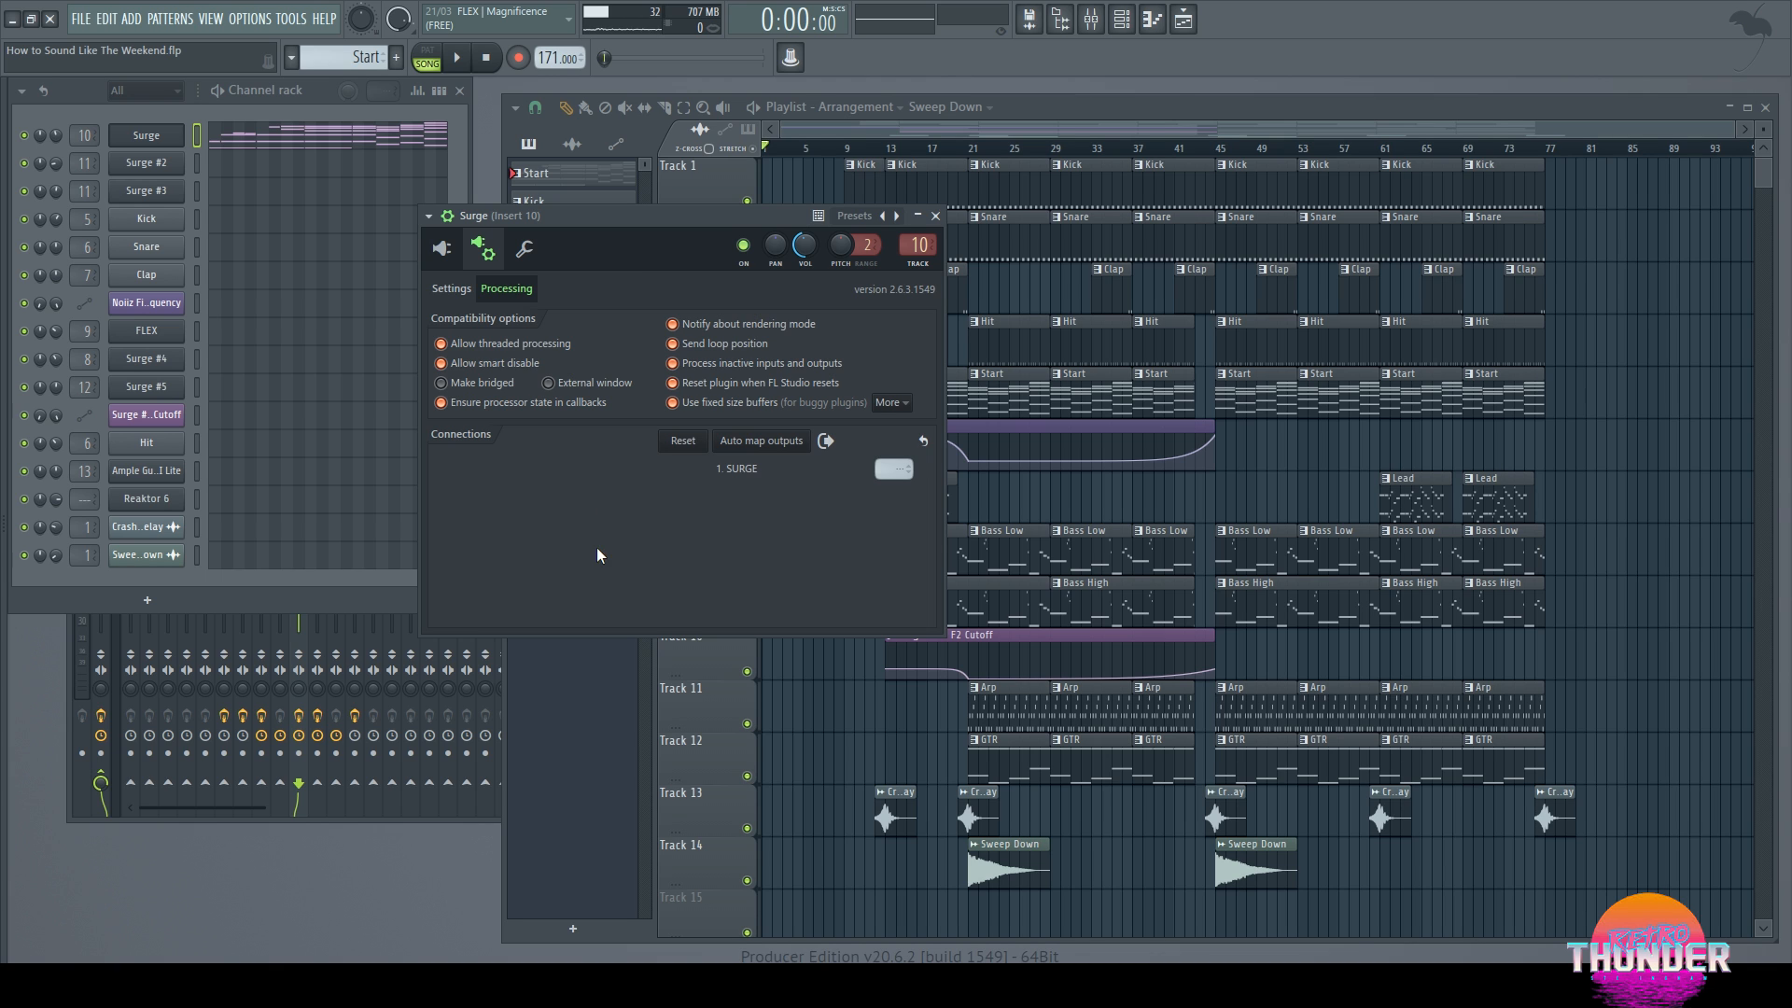
pyautogui.click(918, 216)
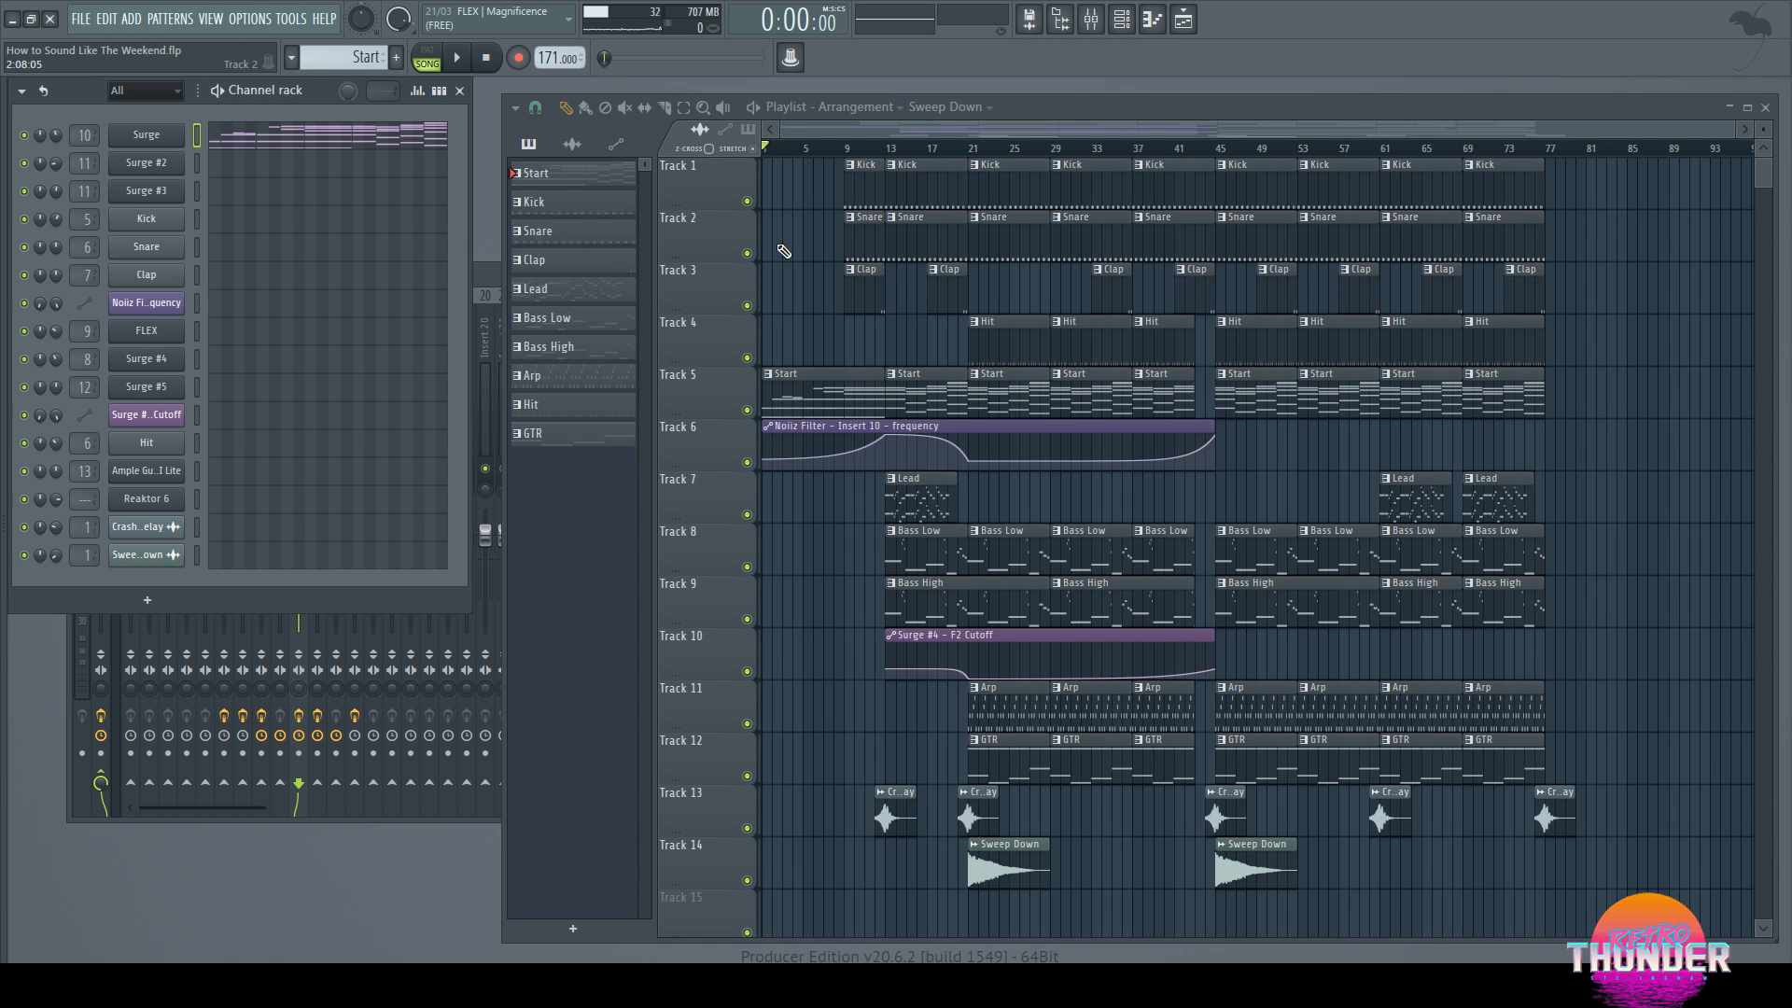
# Step: Select the Kick pattern and show the Kick channel's mixer insert, moving the mixer lower to keep the arrangement in view
pyautogui.click(925, 174)
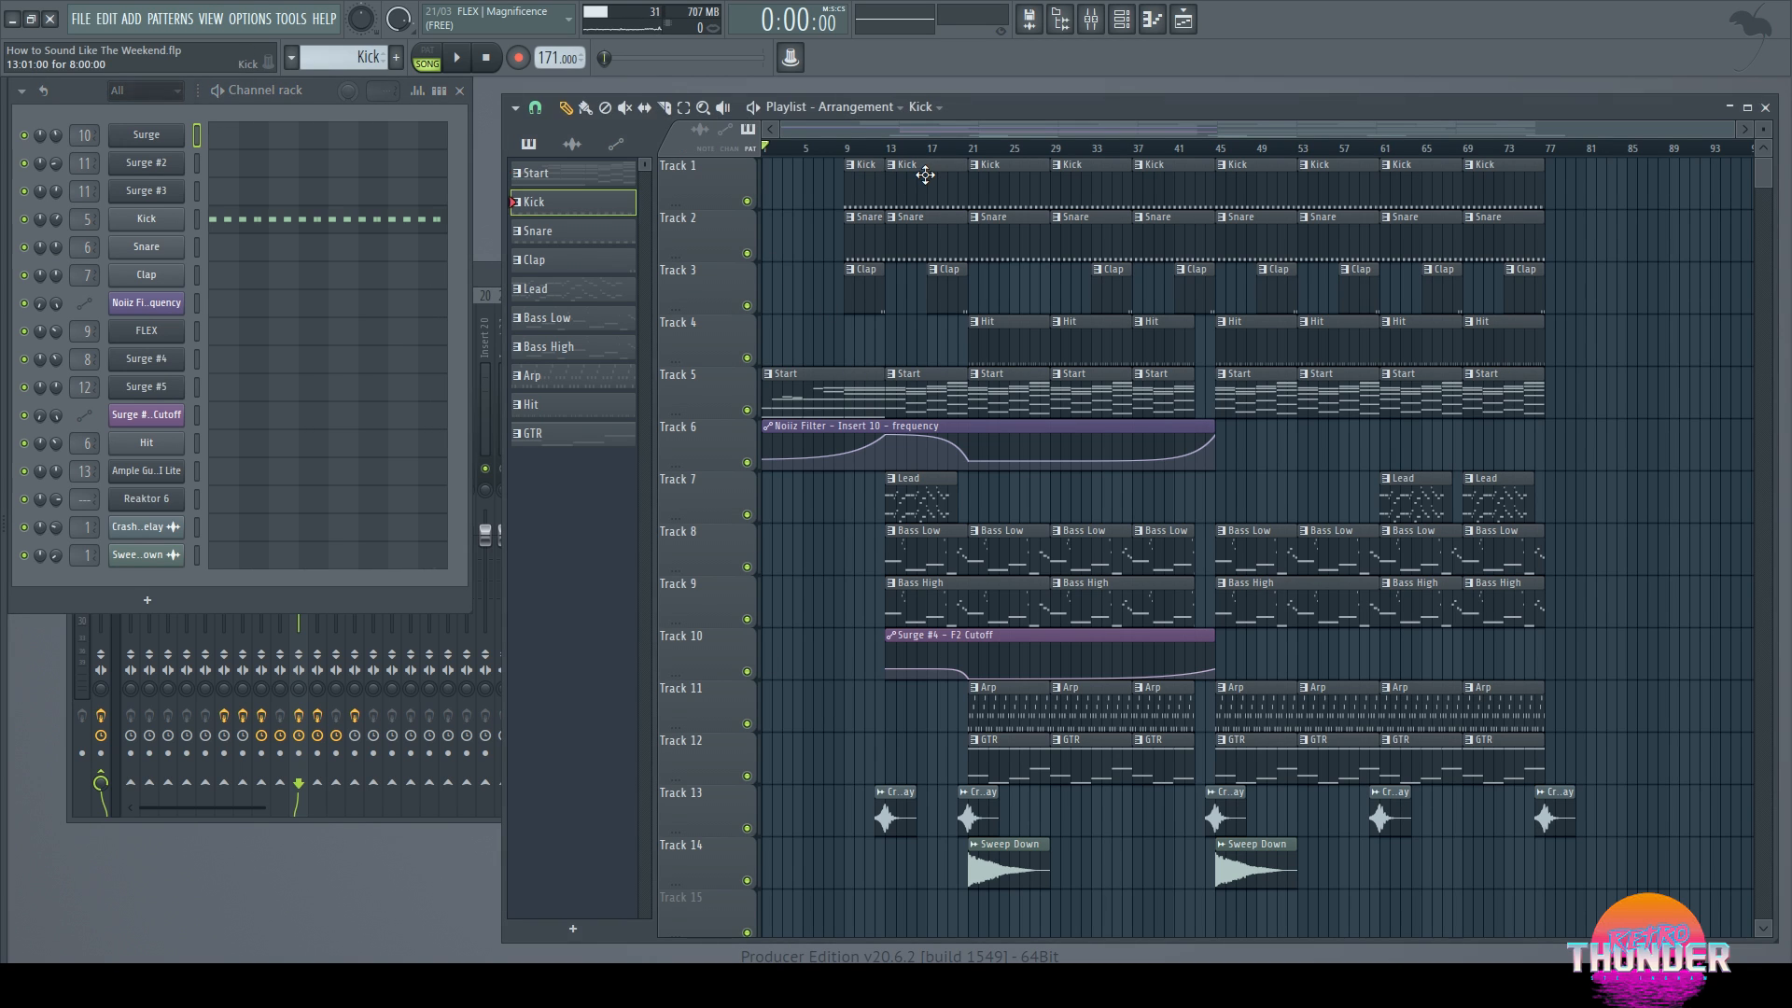
pyautogui.doubleClick(87, 223)
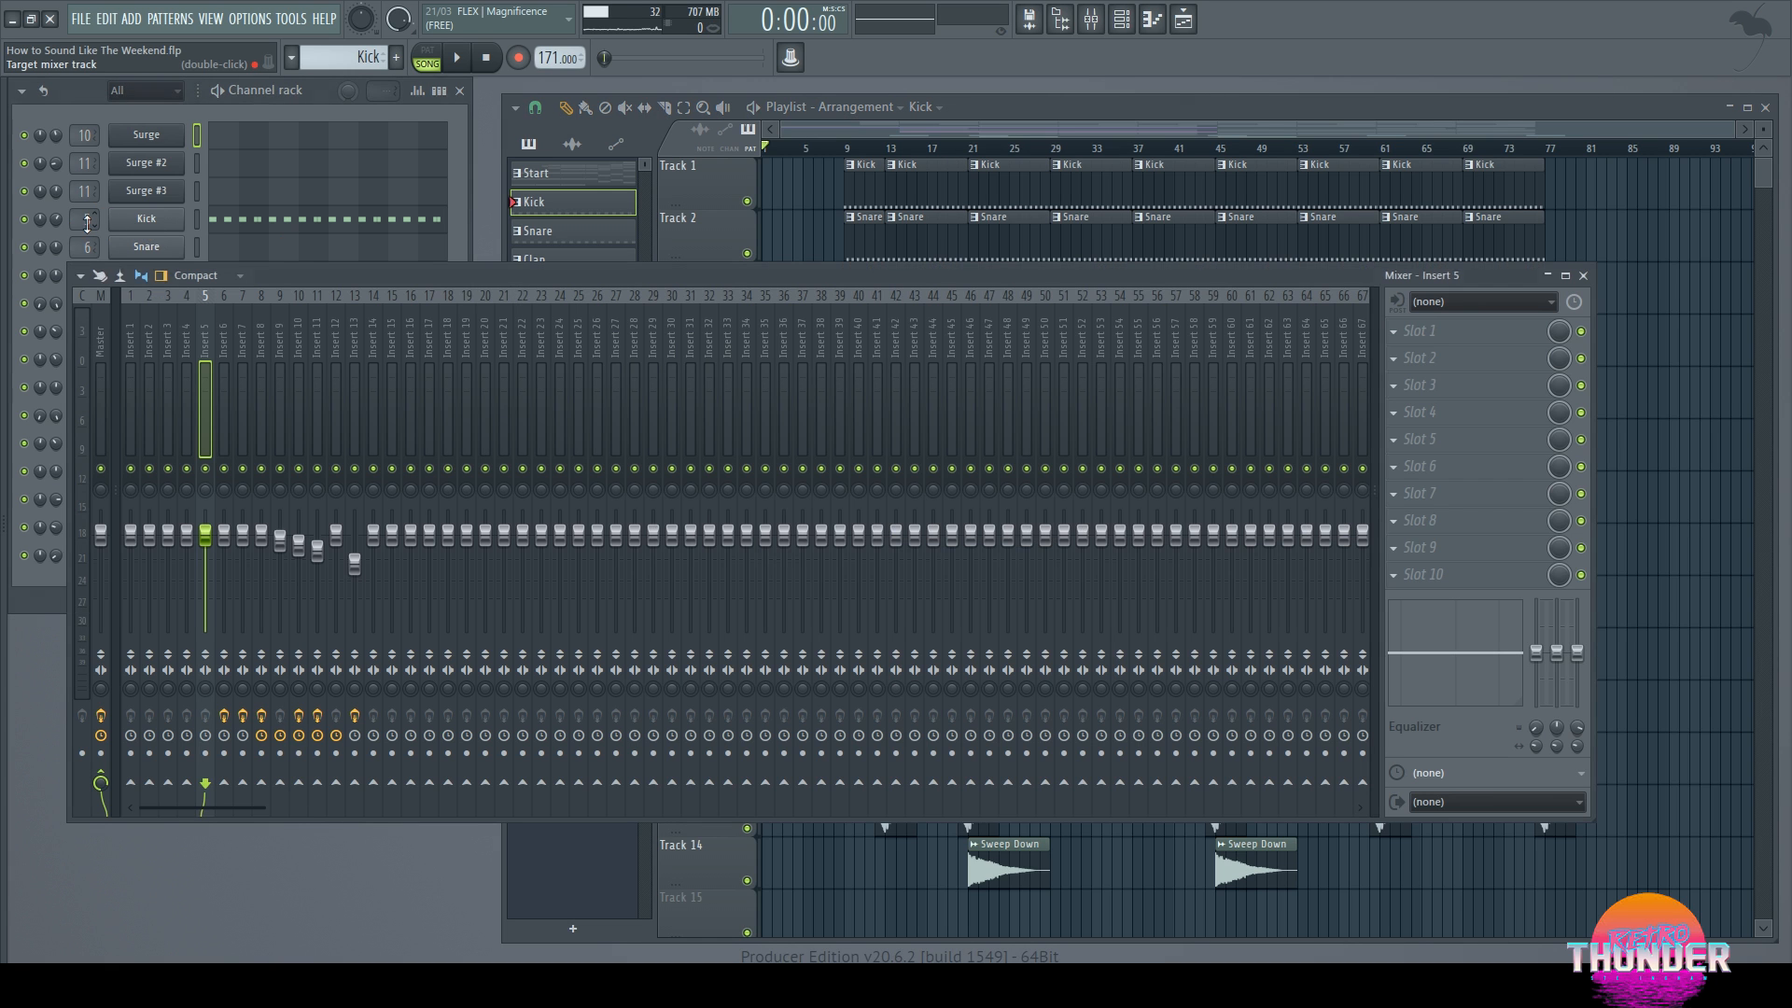
pyautogui.moveTo(503, 277); pyautogui.dragTo(521, 462)
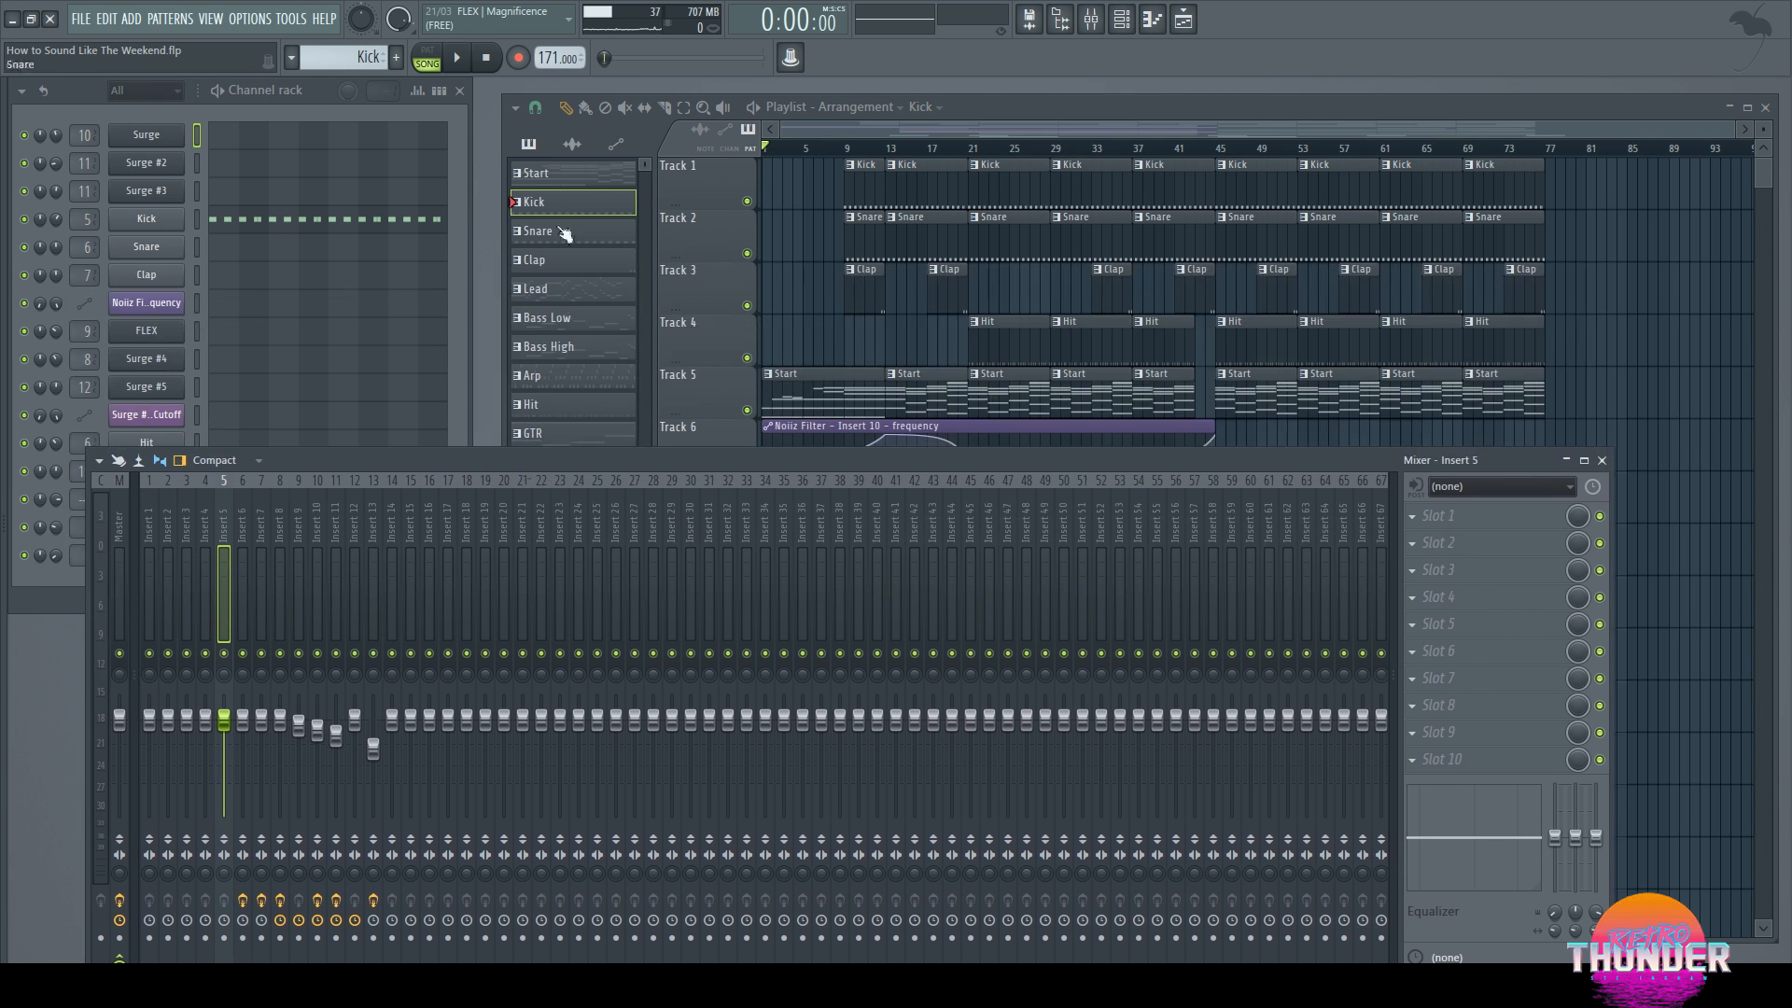
pyautogui.click(191, 226)
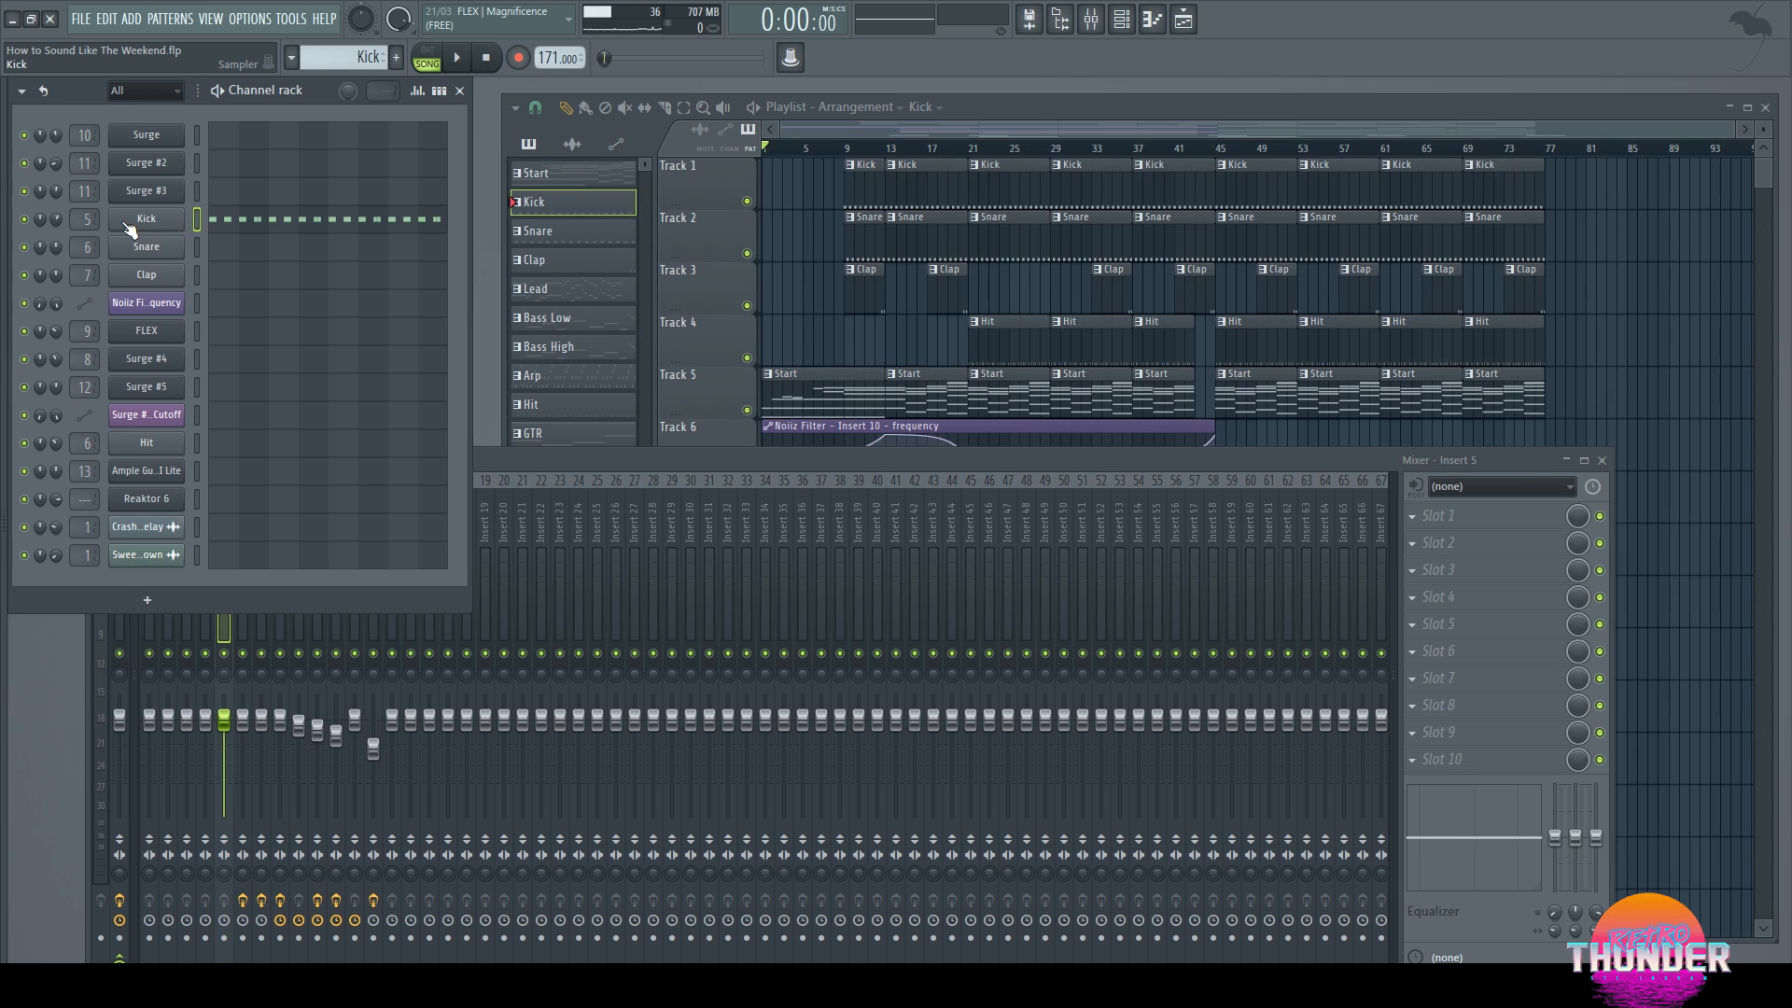
# Step: Examine the Kick notes in the piano roll and audition them with playback in pattern mode
pyautogui.click(201, 227)
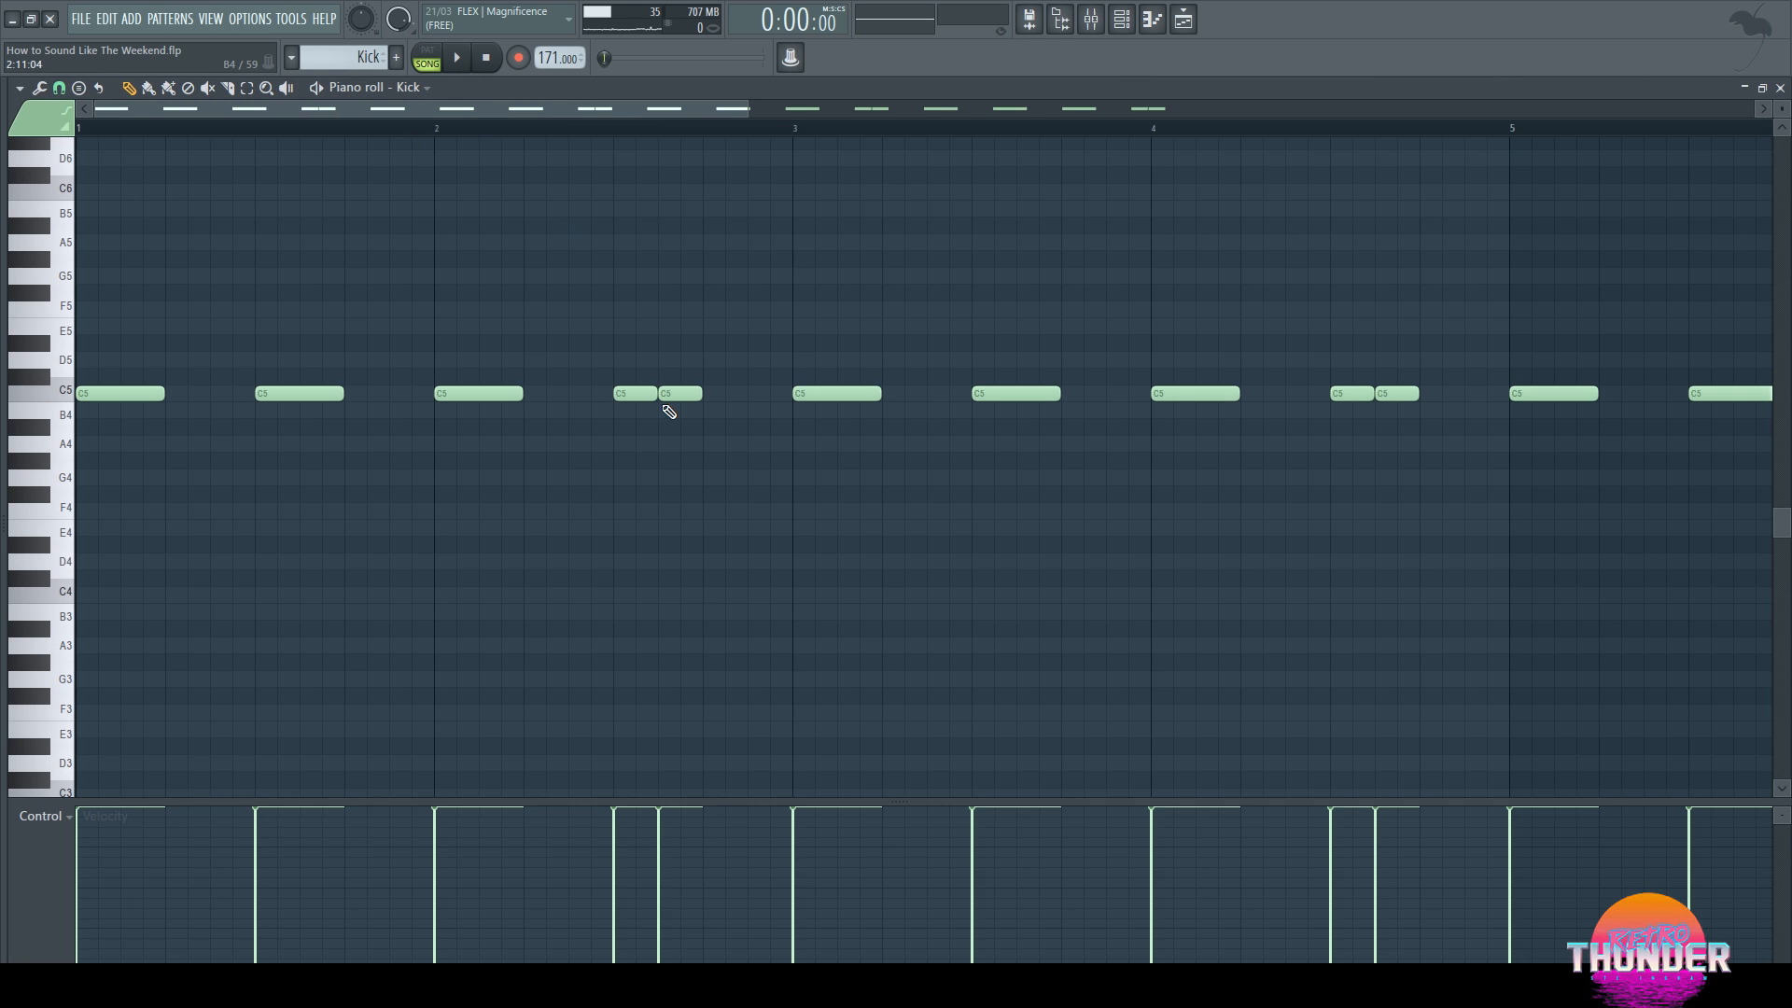
pyautogui.click(426, 56)
pyautogui.click(456, 57)
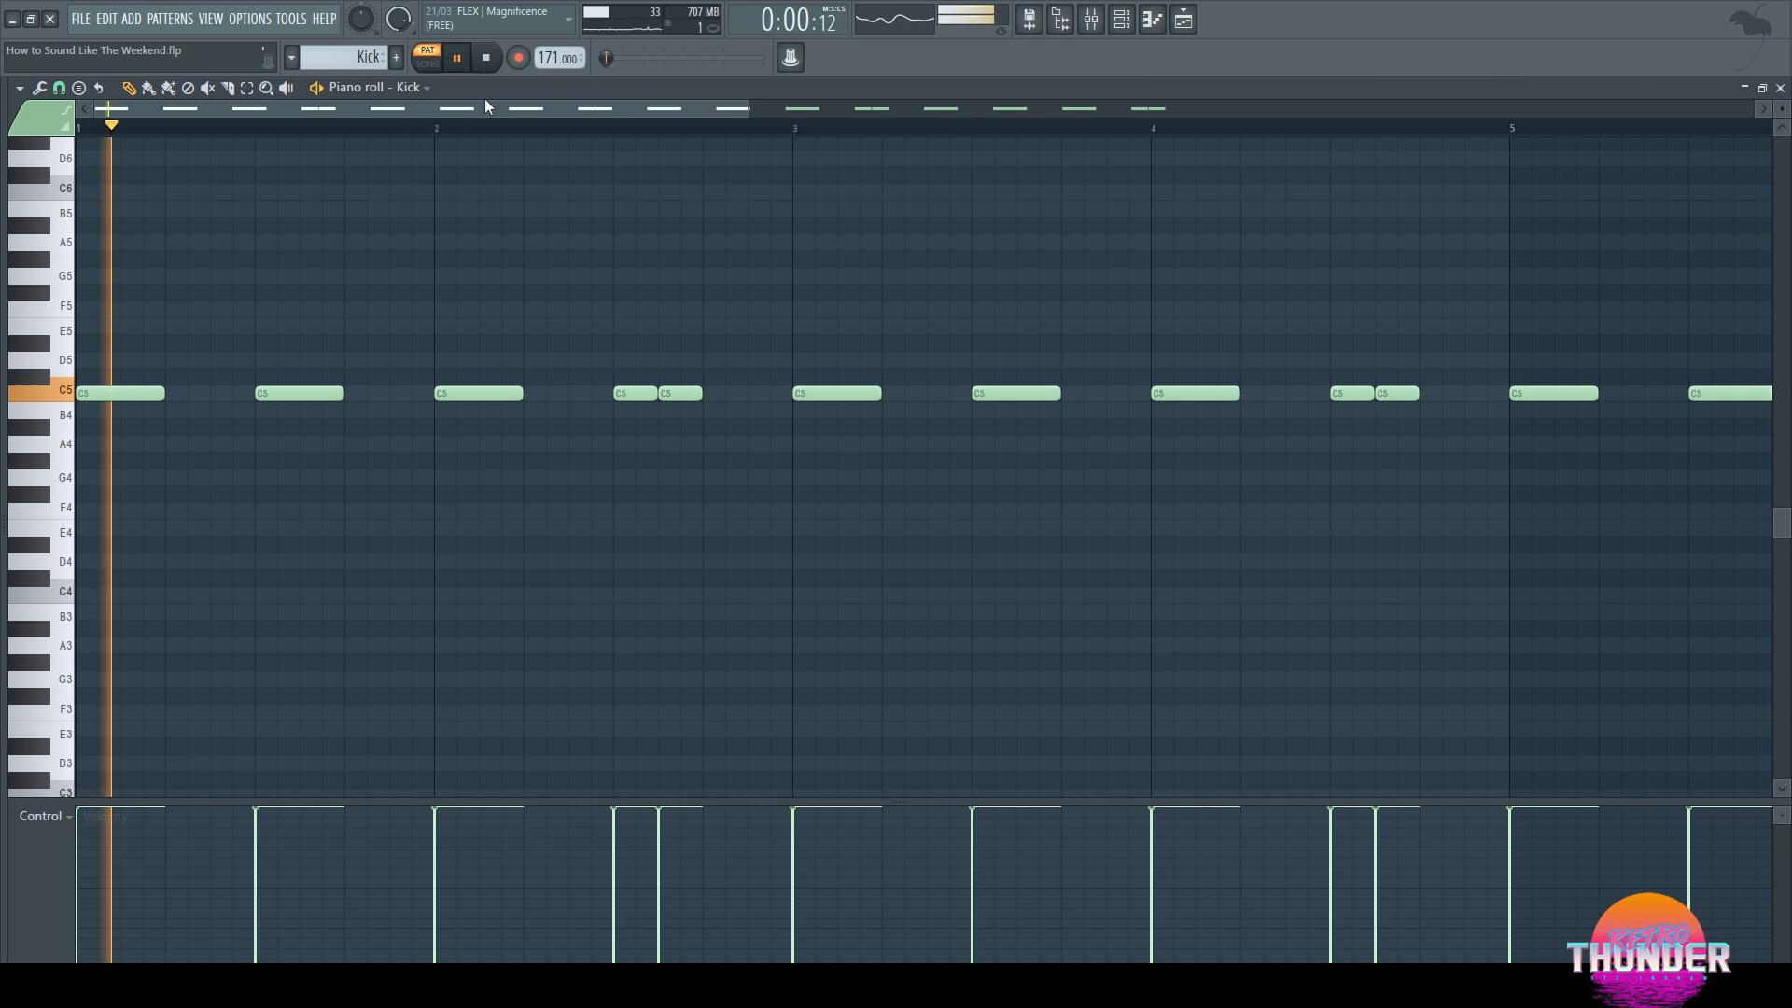
pyautogui.press('space')
pyautogui.click(1780, 88)
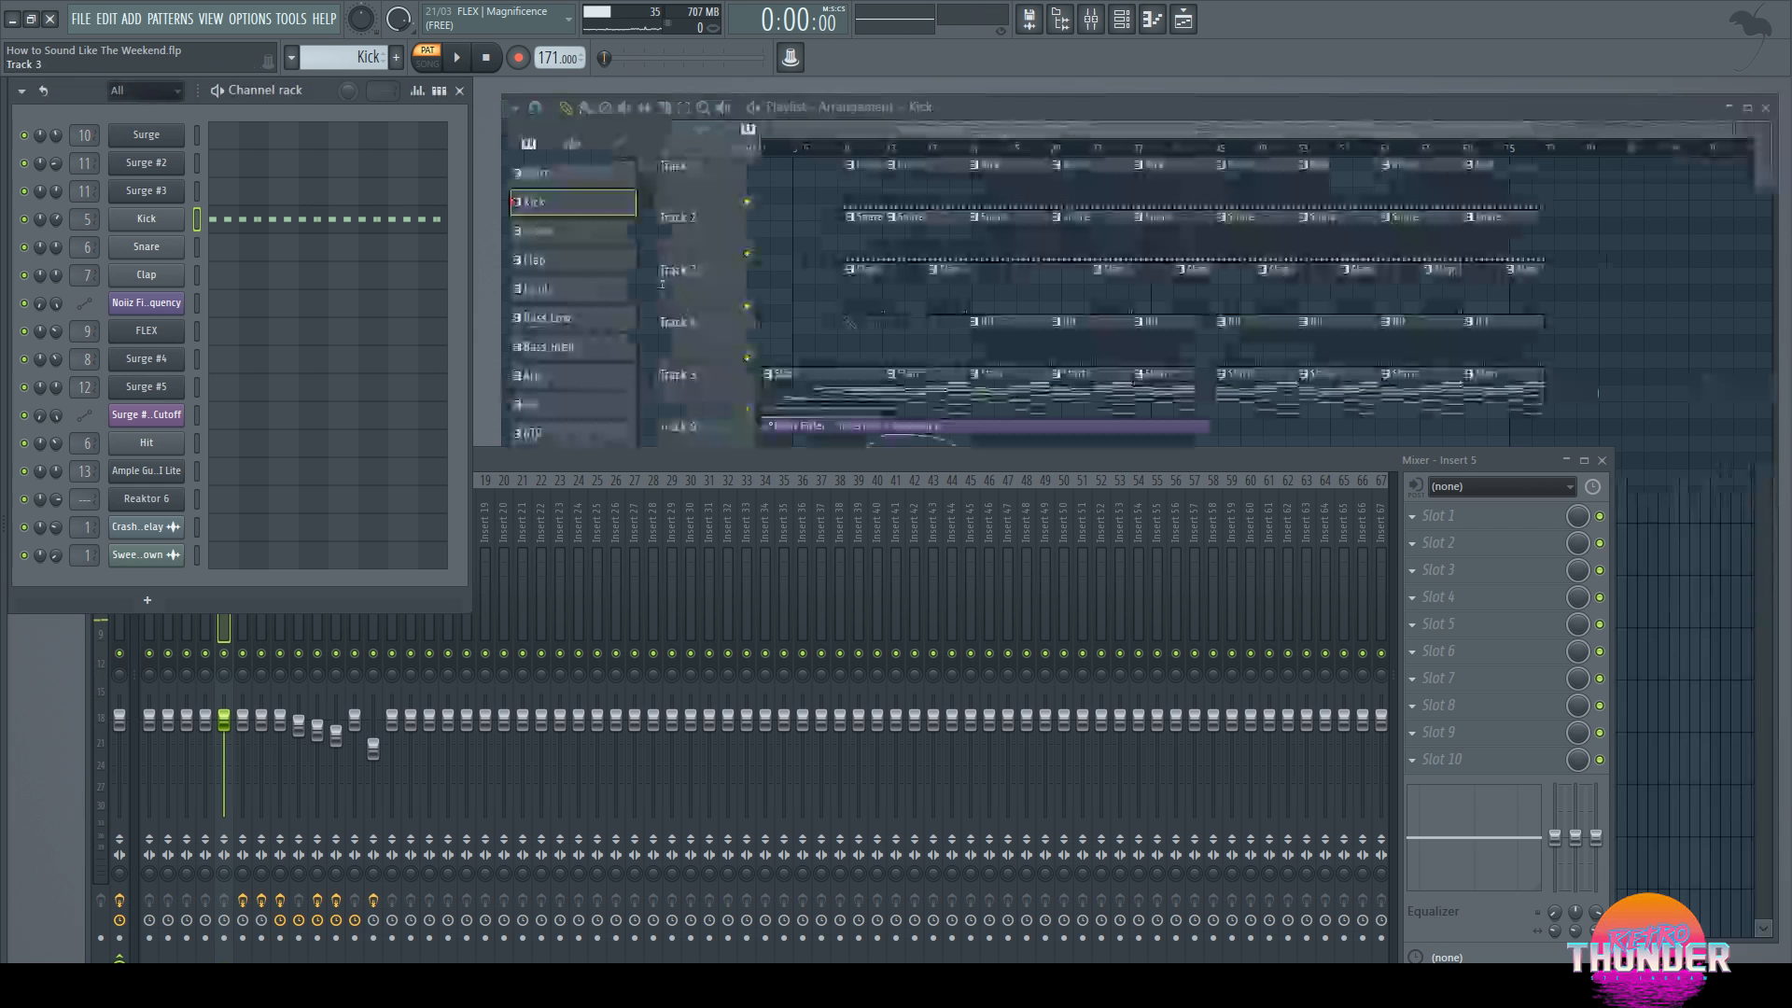
# Step: Inspect the Snare channel's sampler settings and mixer insert, and play the Snare pattern
pyautogui.click(923, 224)
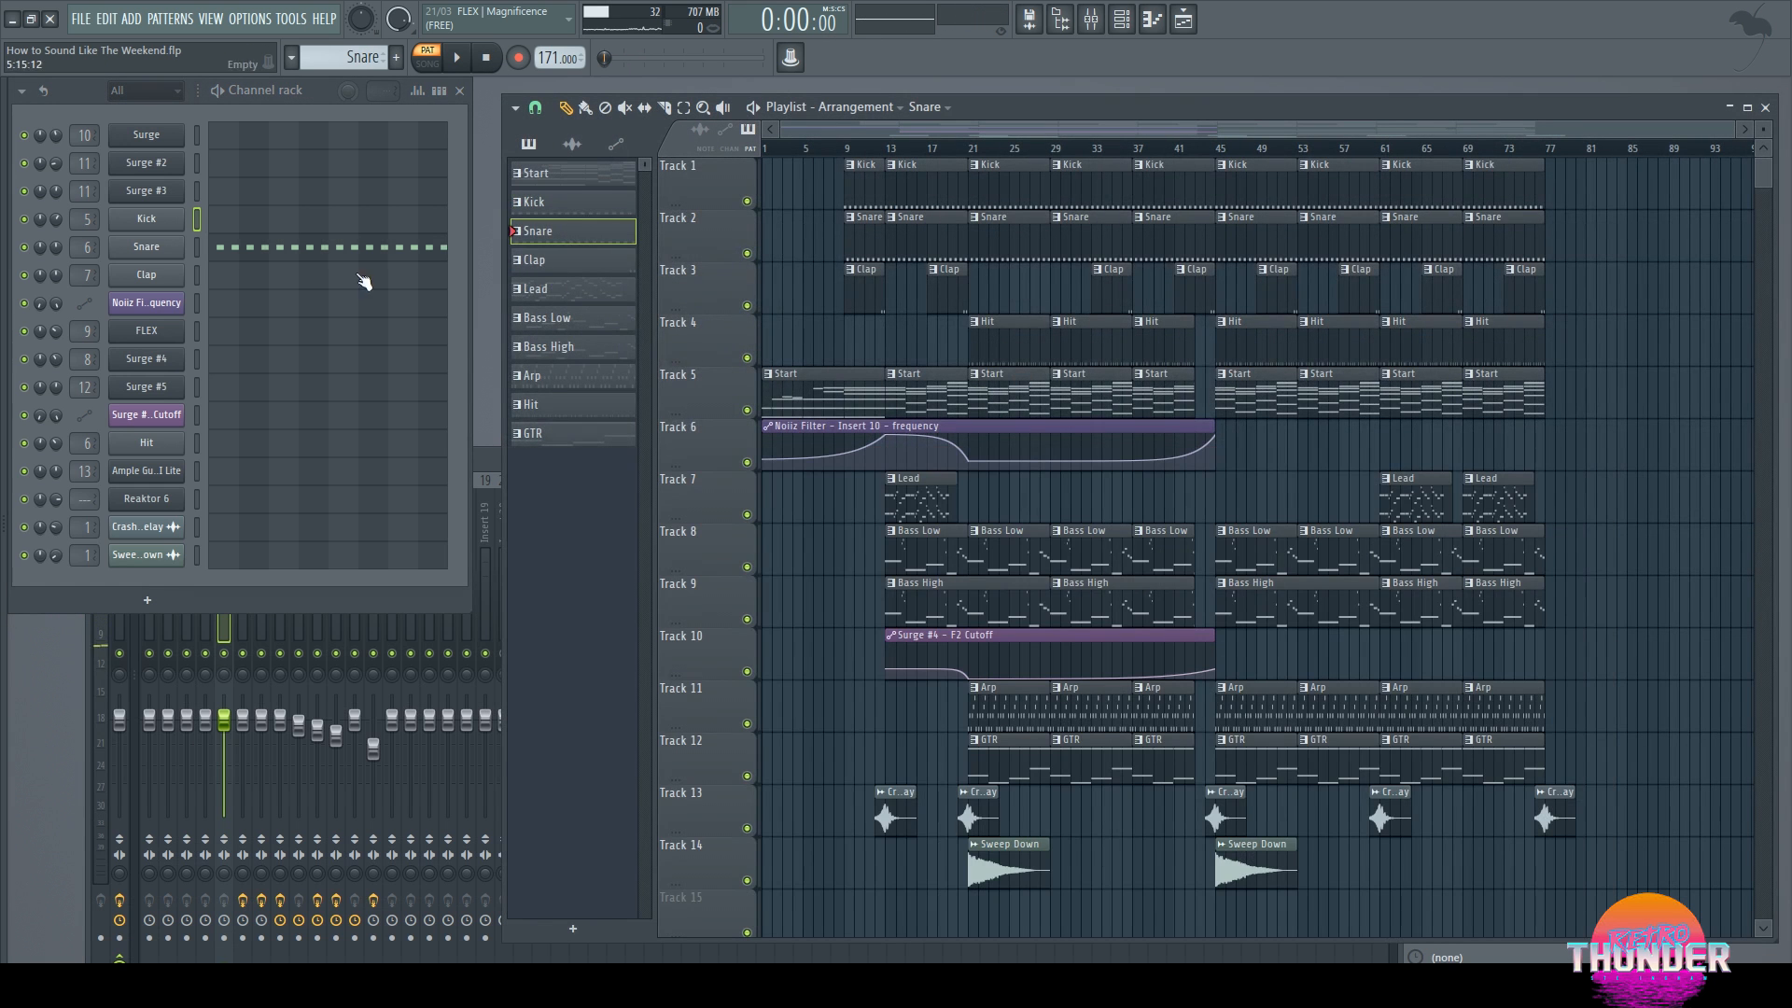
pyautogui.click(149, 250)
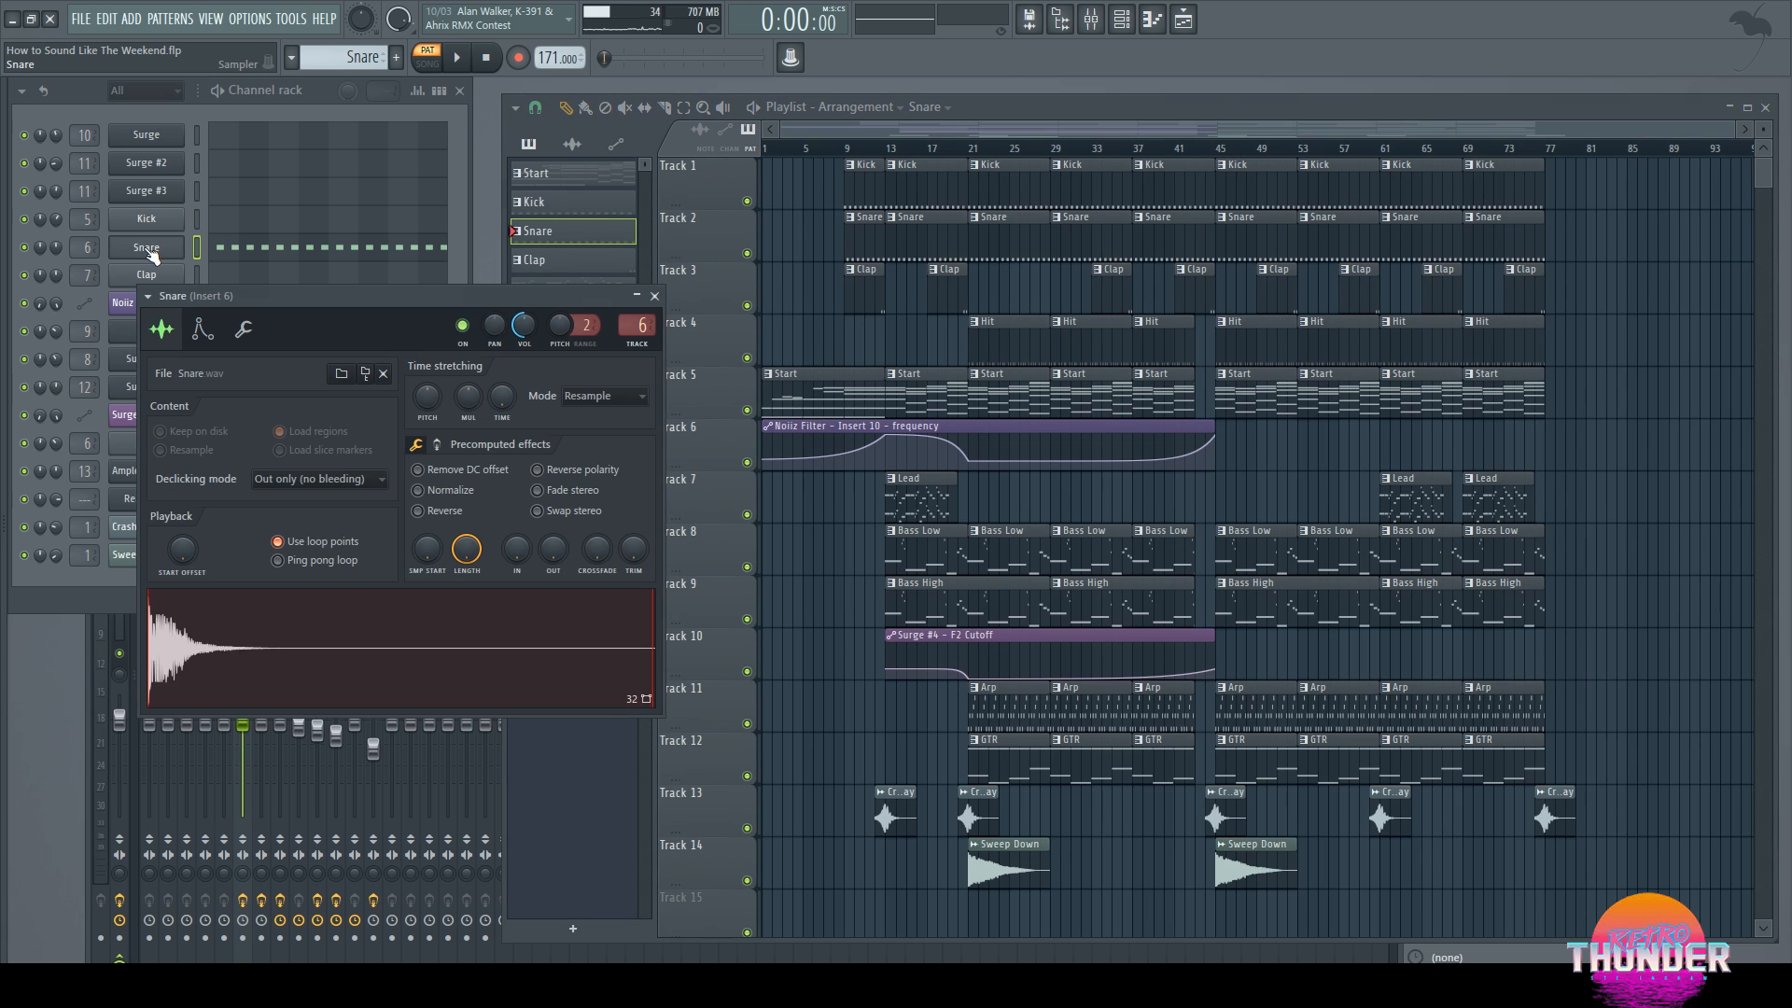
pyautogui.doubleClick(625, 324)
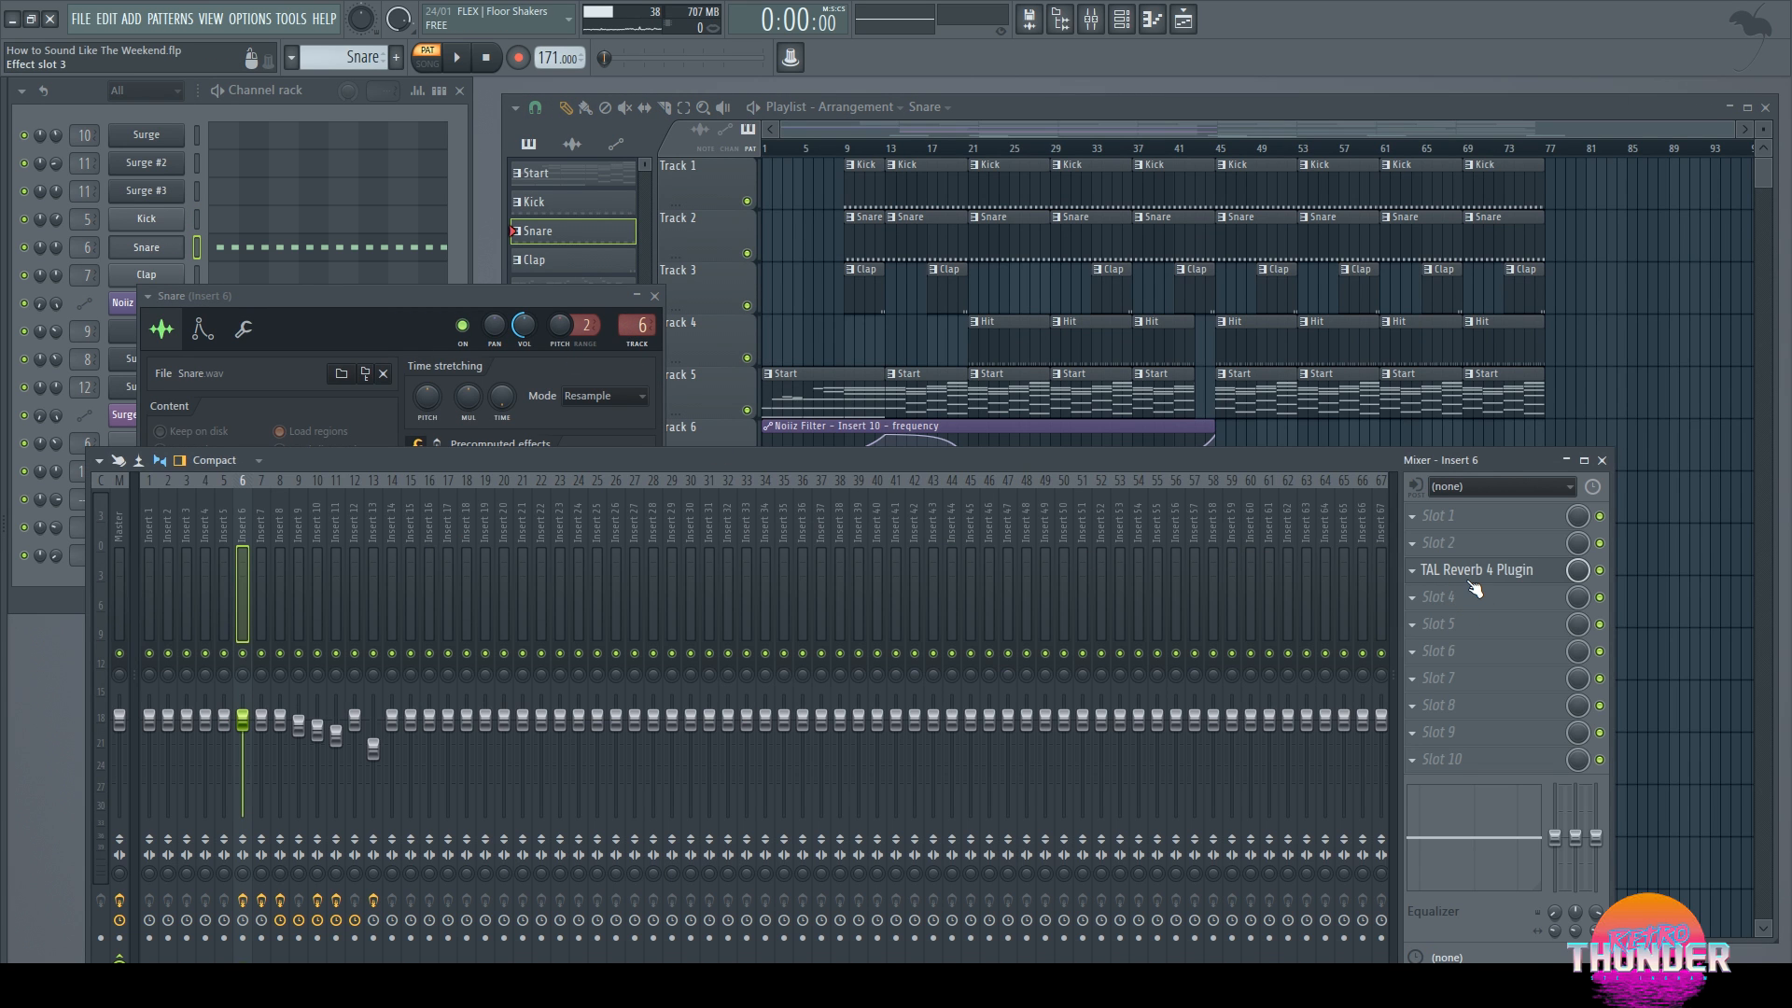
pyautogui.click(457, 57)
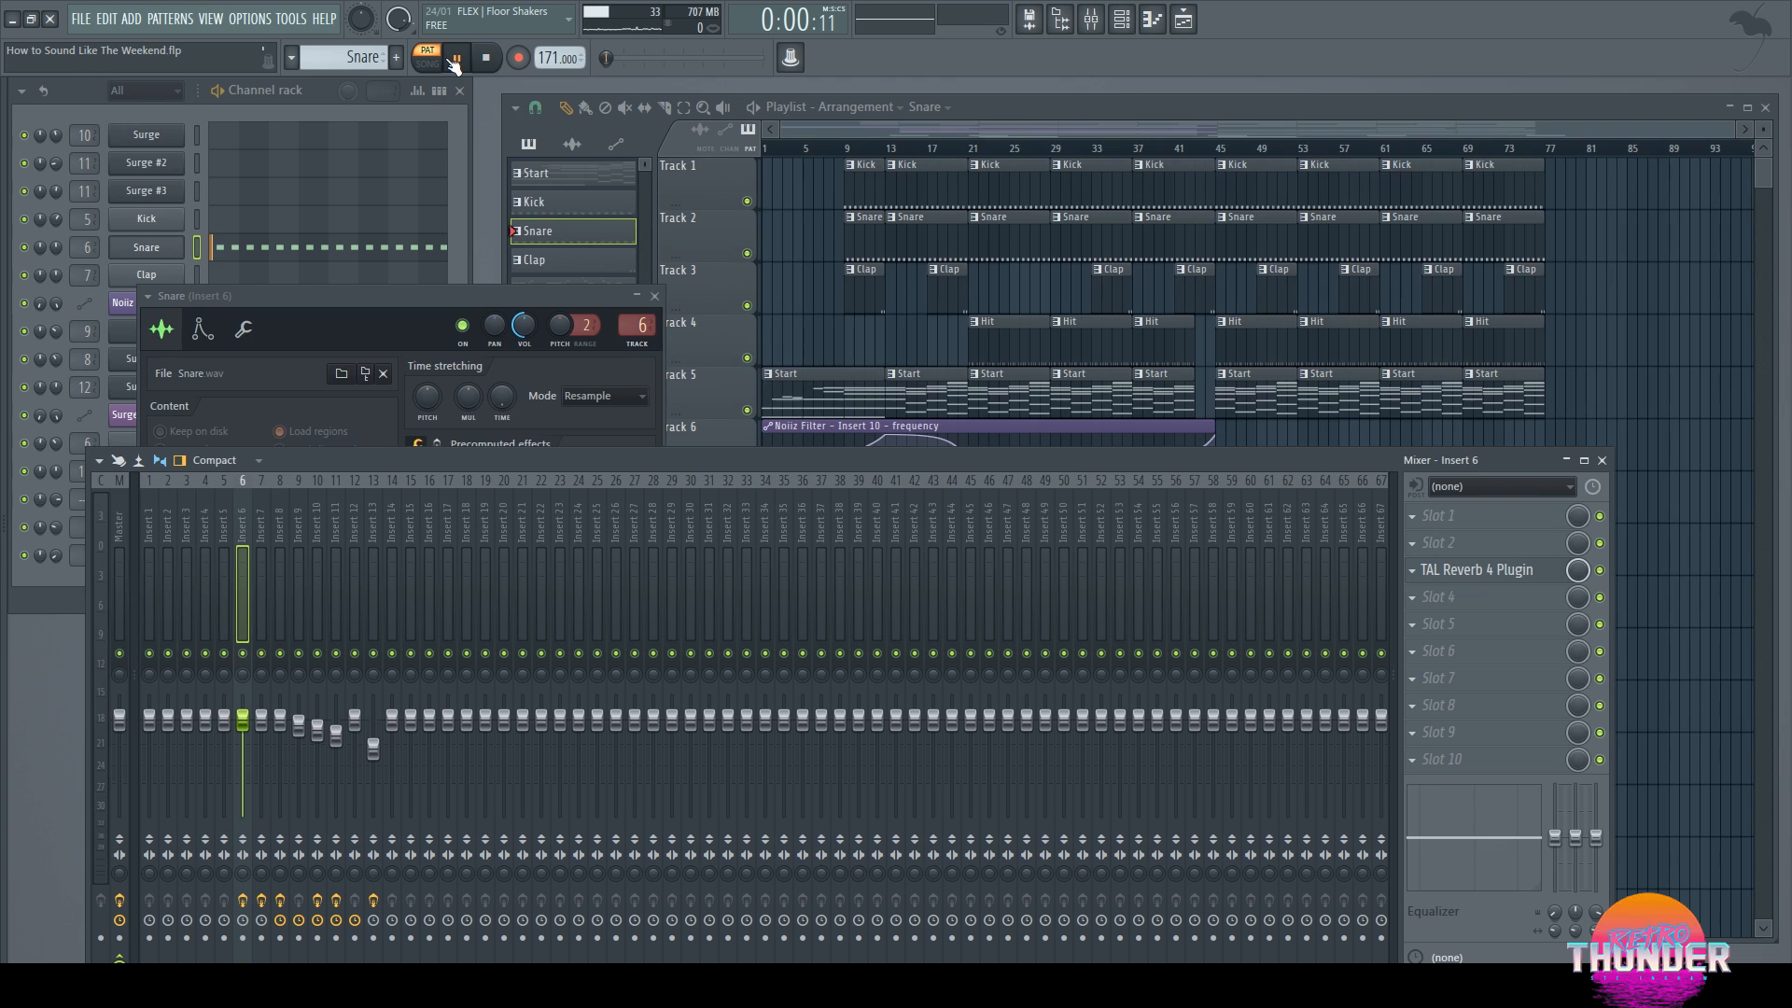
pyautogui.click(955, 292)
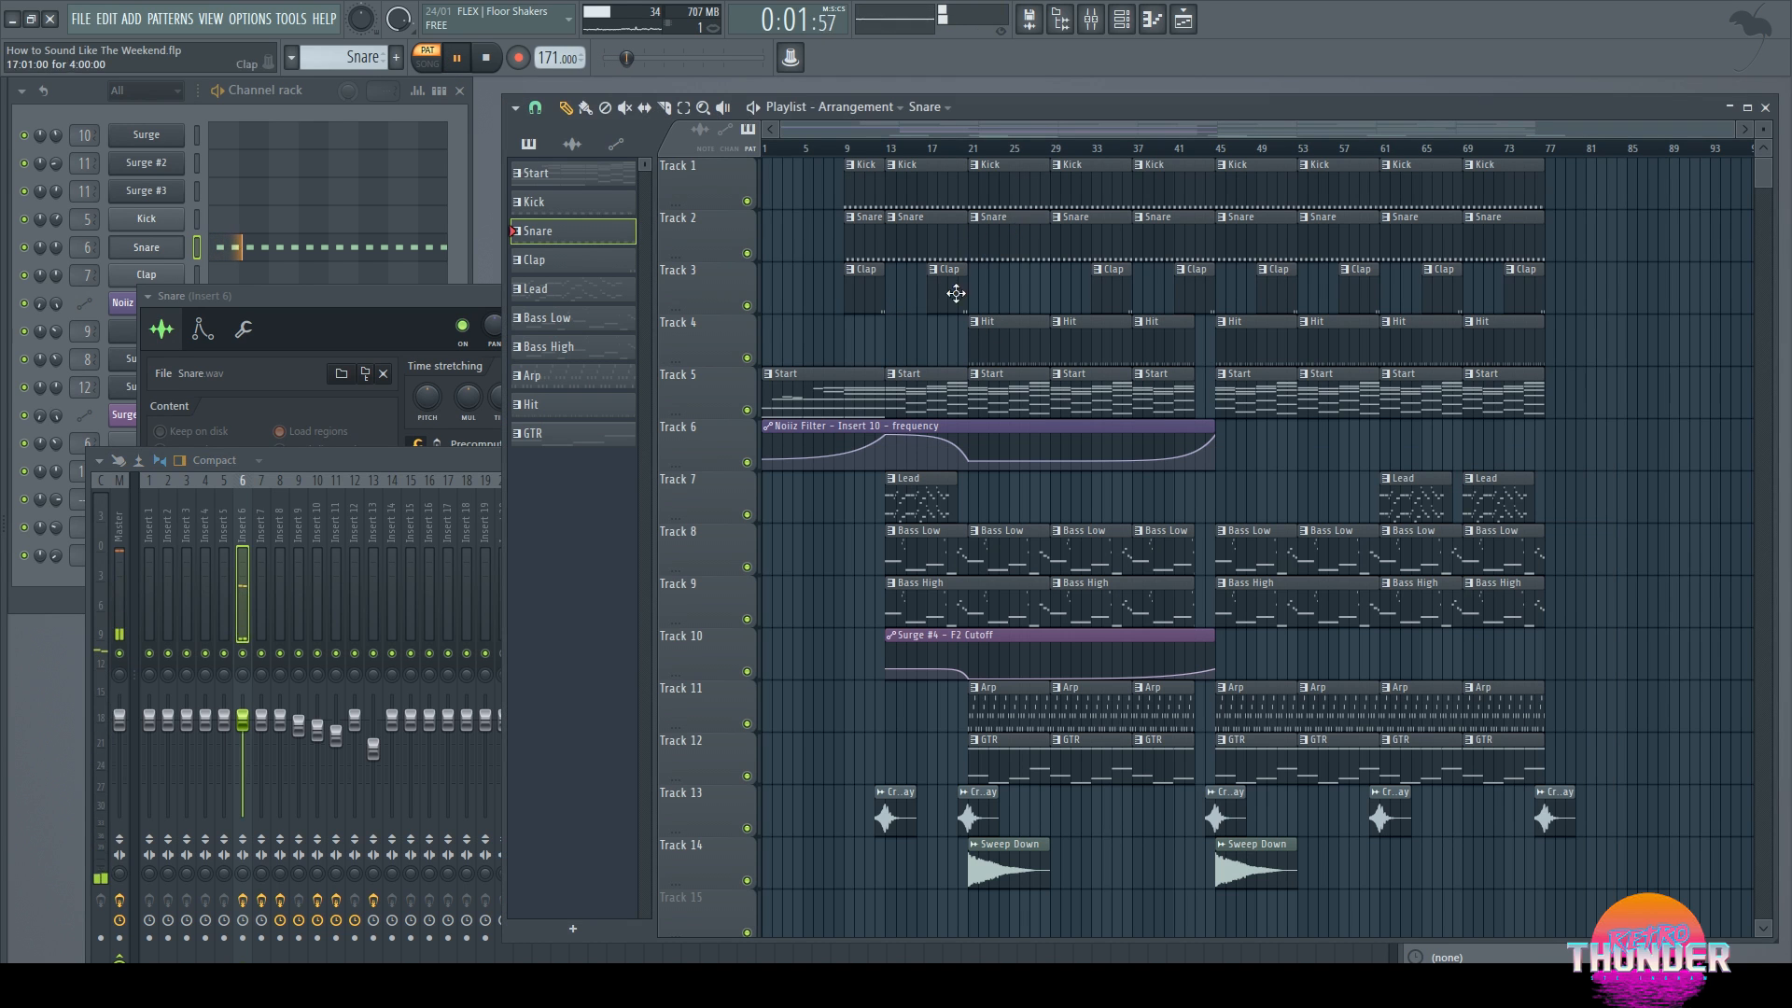
# Step: Inspect the TAL Reverb 4 settings on the Snare's mixer insert and close the Snare windows and mixer
pyautogui.click(481, 465)
pyautogui.click(1486, 569)
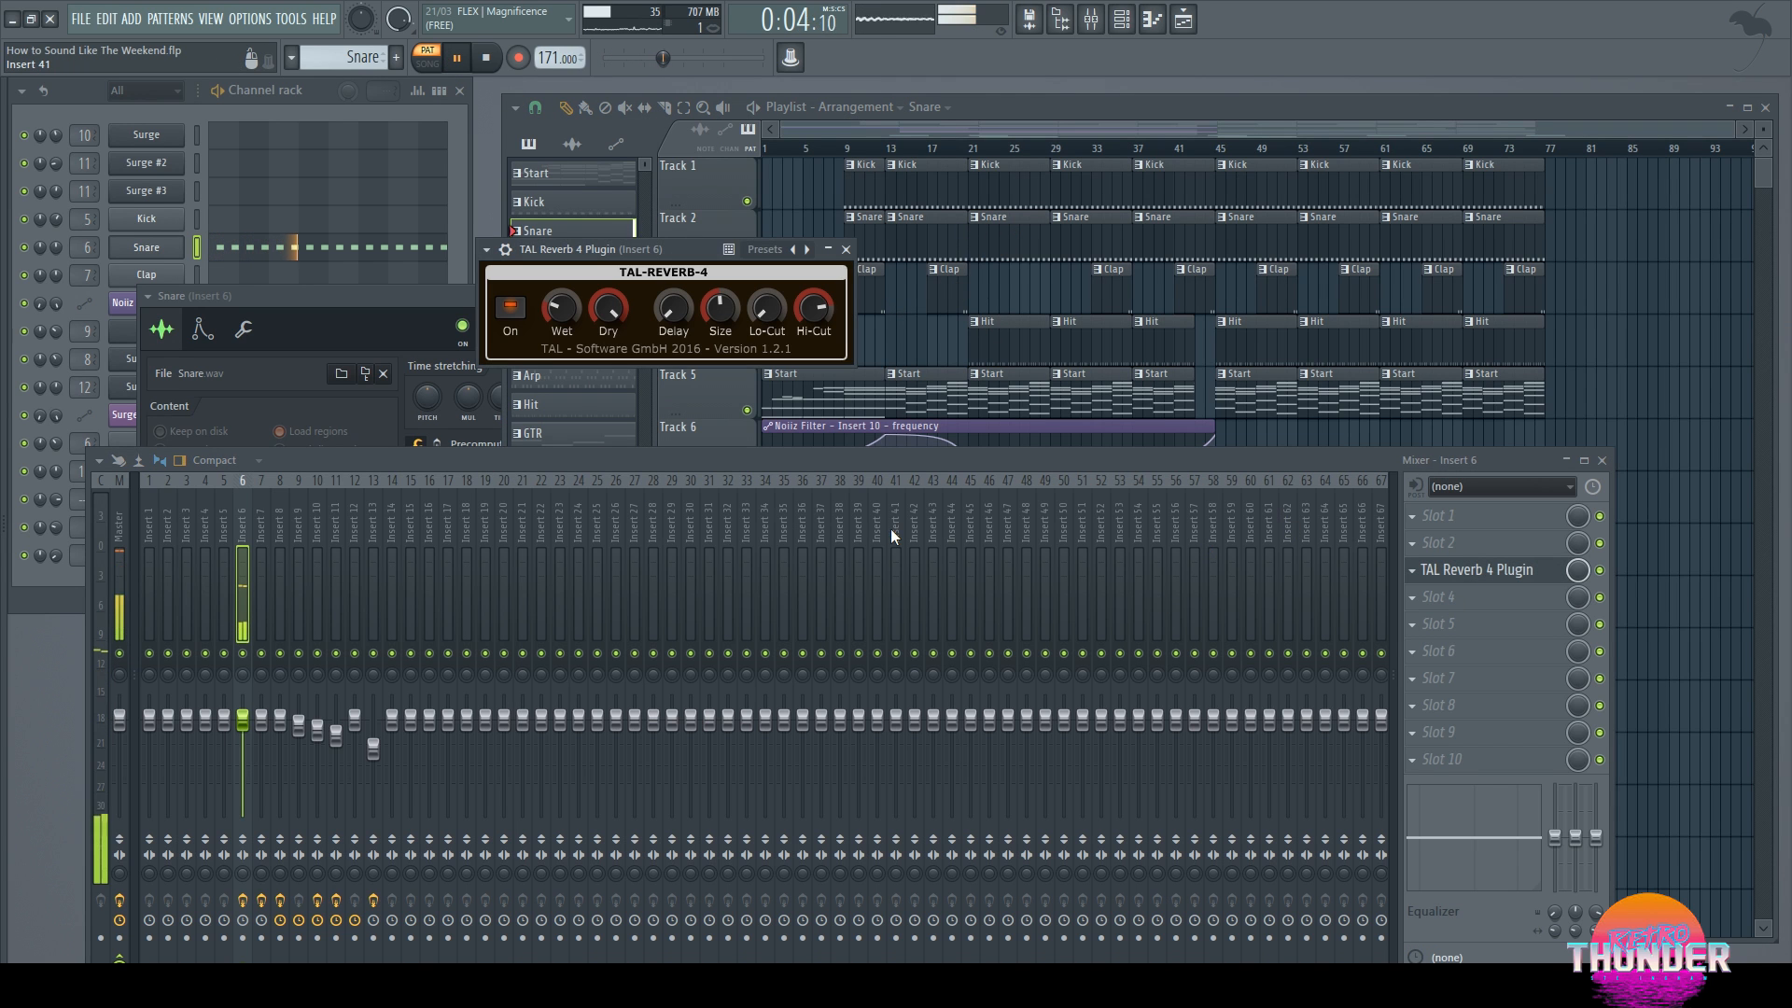
pyautogui.click(851, 249)
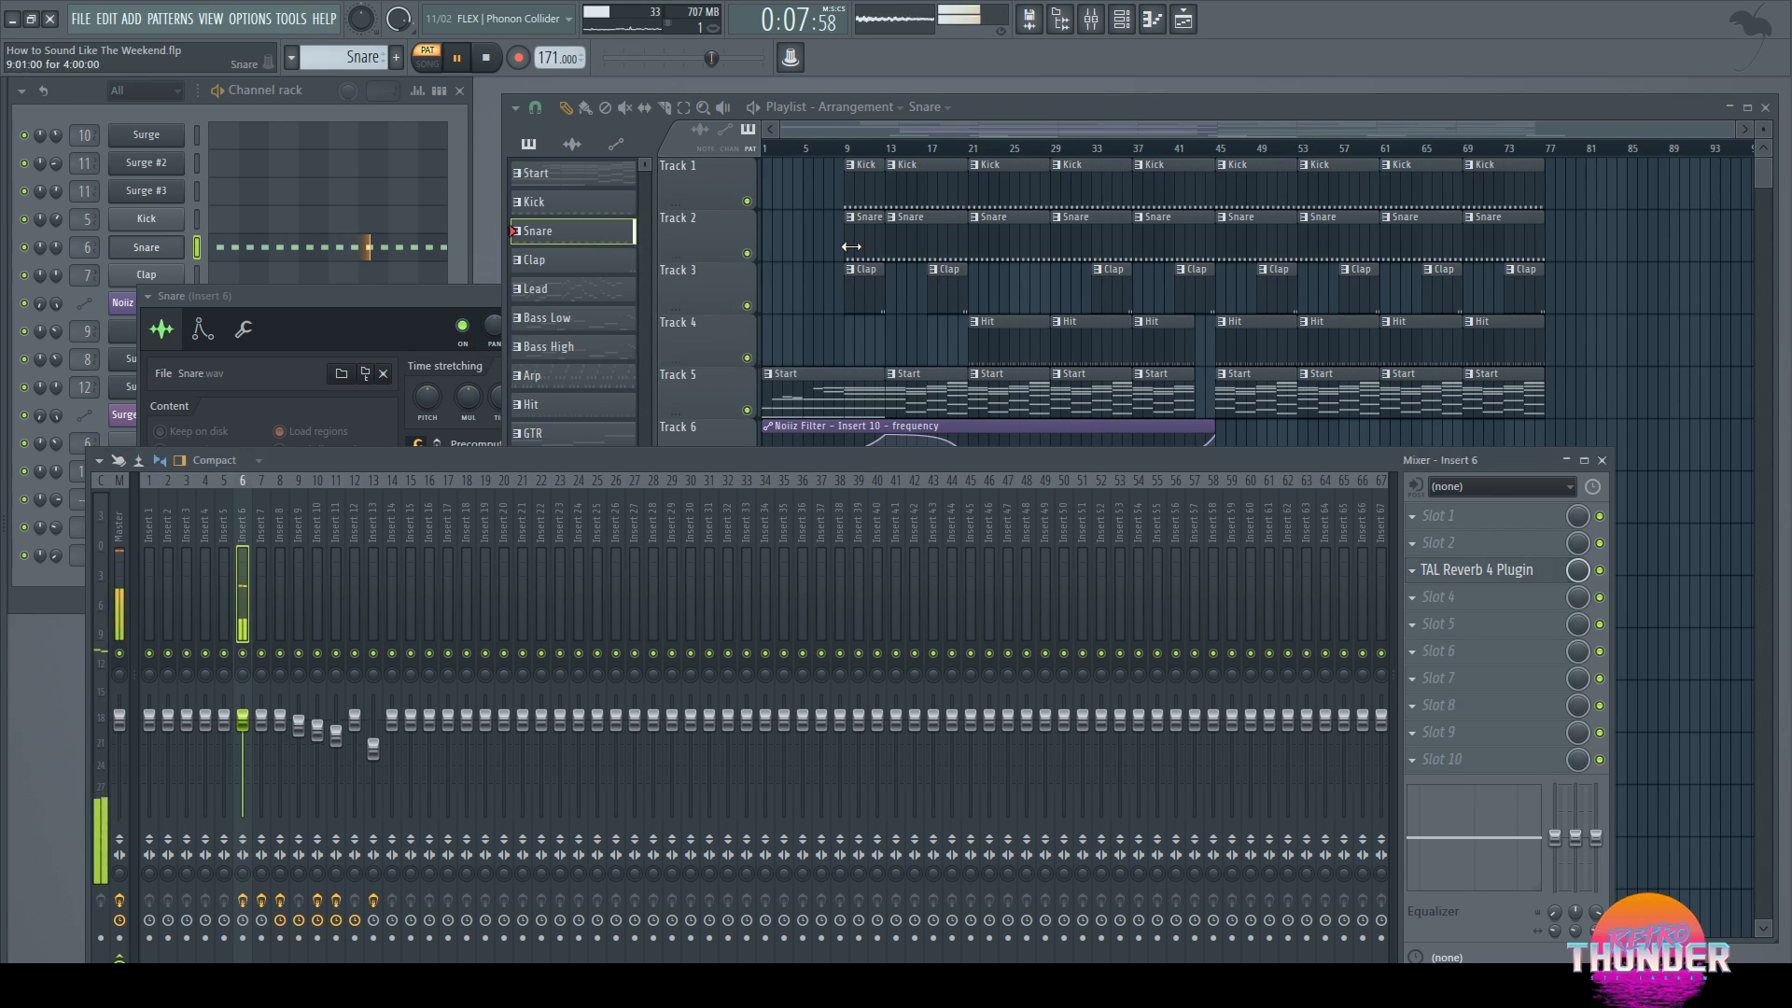
pyautogui.click(500, 295)
pyautogui.click(654, 295)
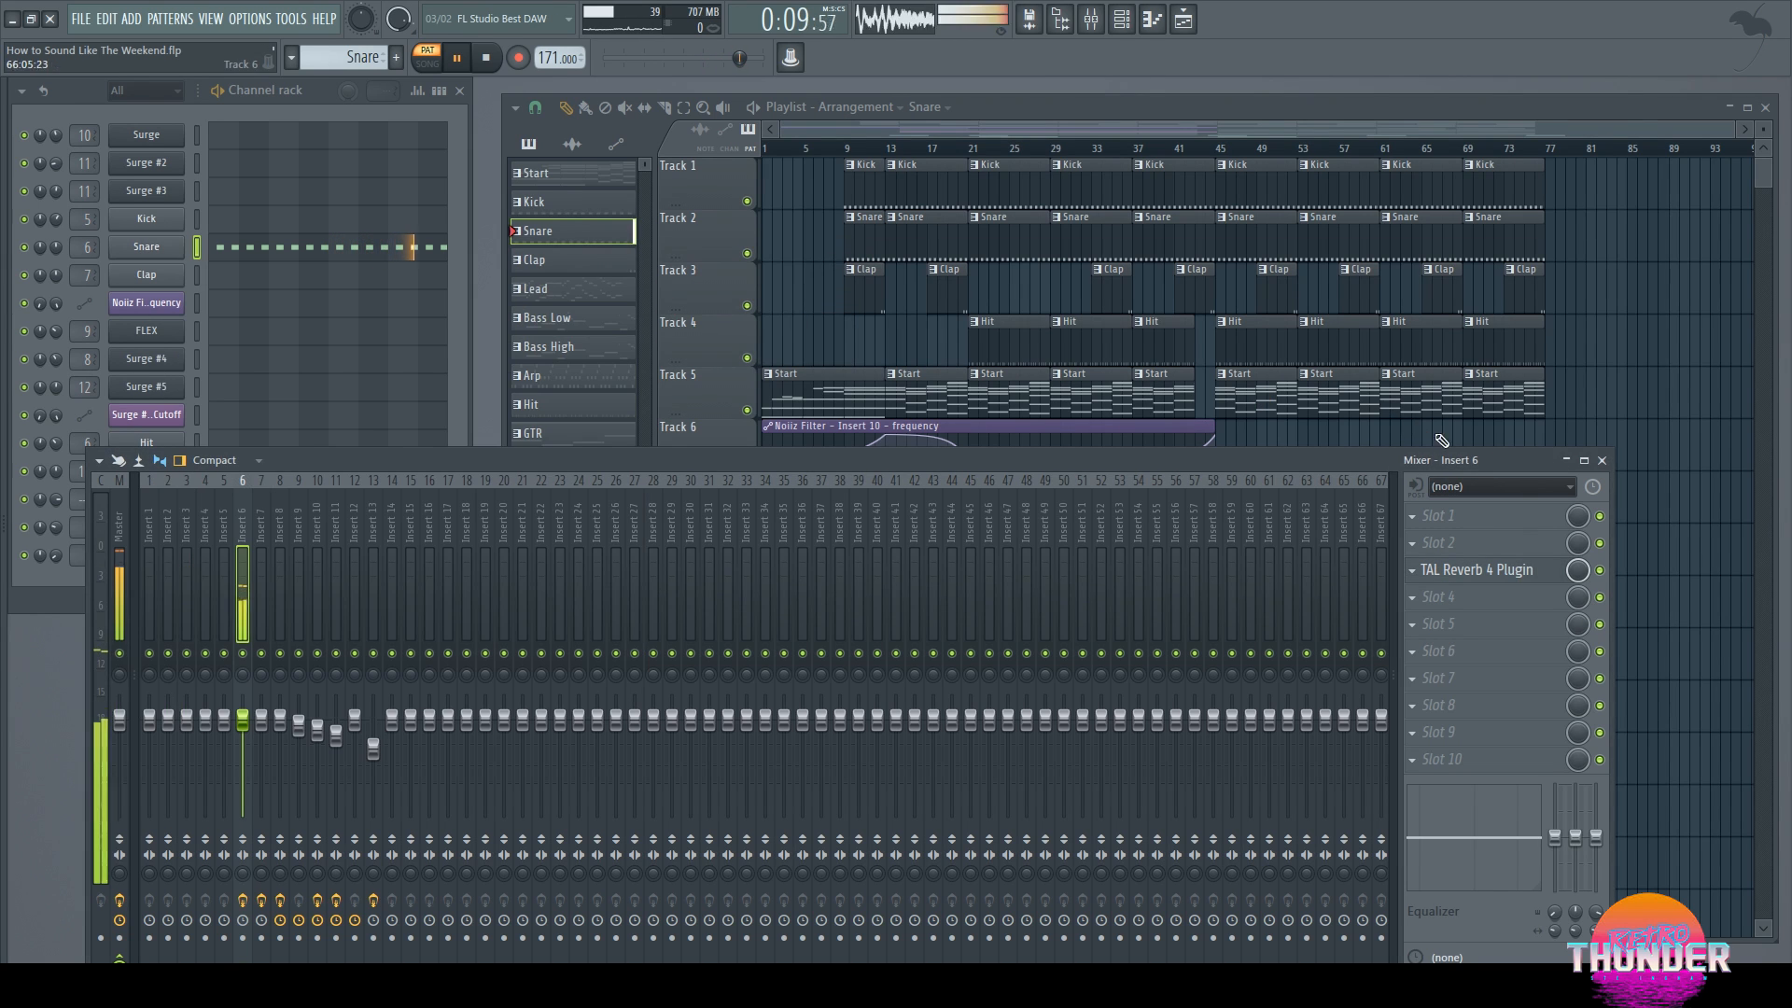
pyautogui.click(1602, 460)
# Step: Select the Clap pattern and examine its notes near the end of bar 8 in the piano roll
pyautogui.click(951, 278)
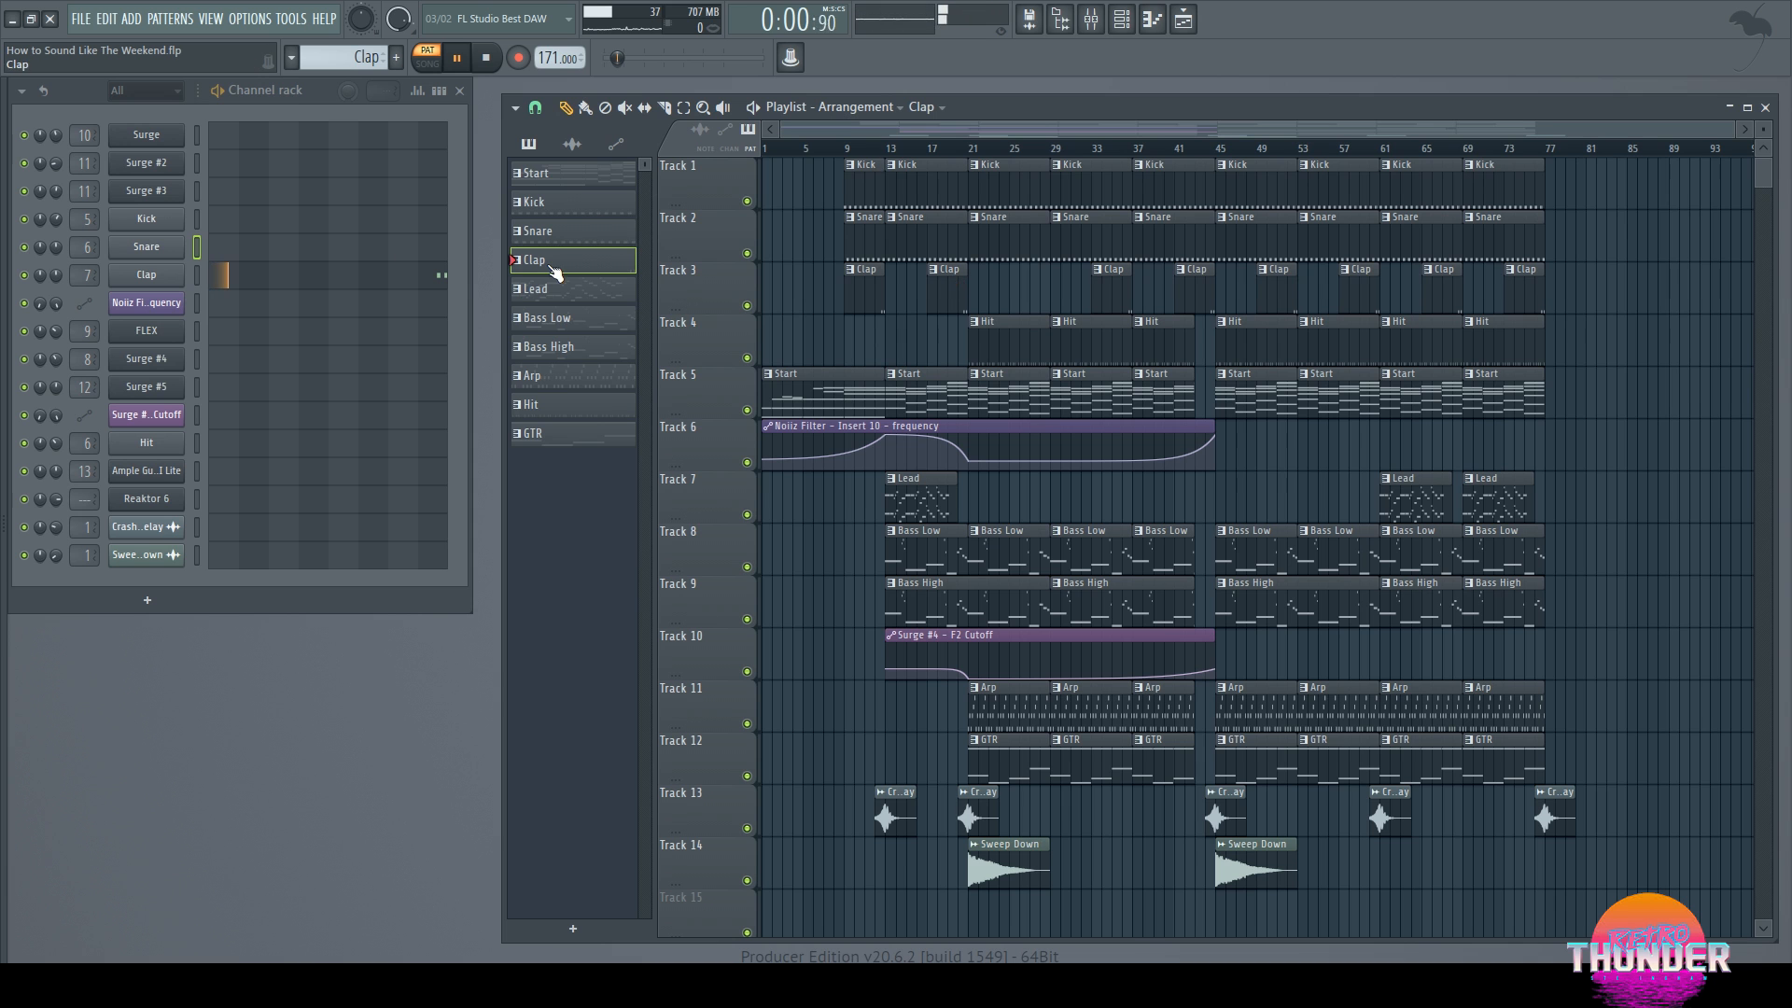
pyautogui.click(236, 275)
pyautogui.moveTo(681, 108); pyautogui.dragTo(1363, 115)
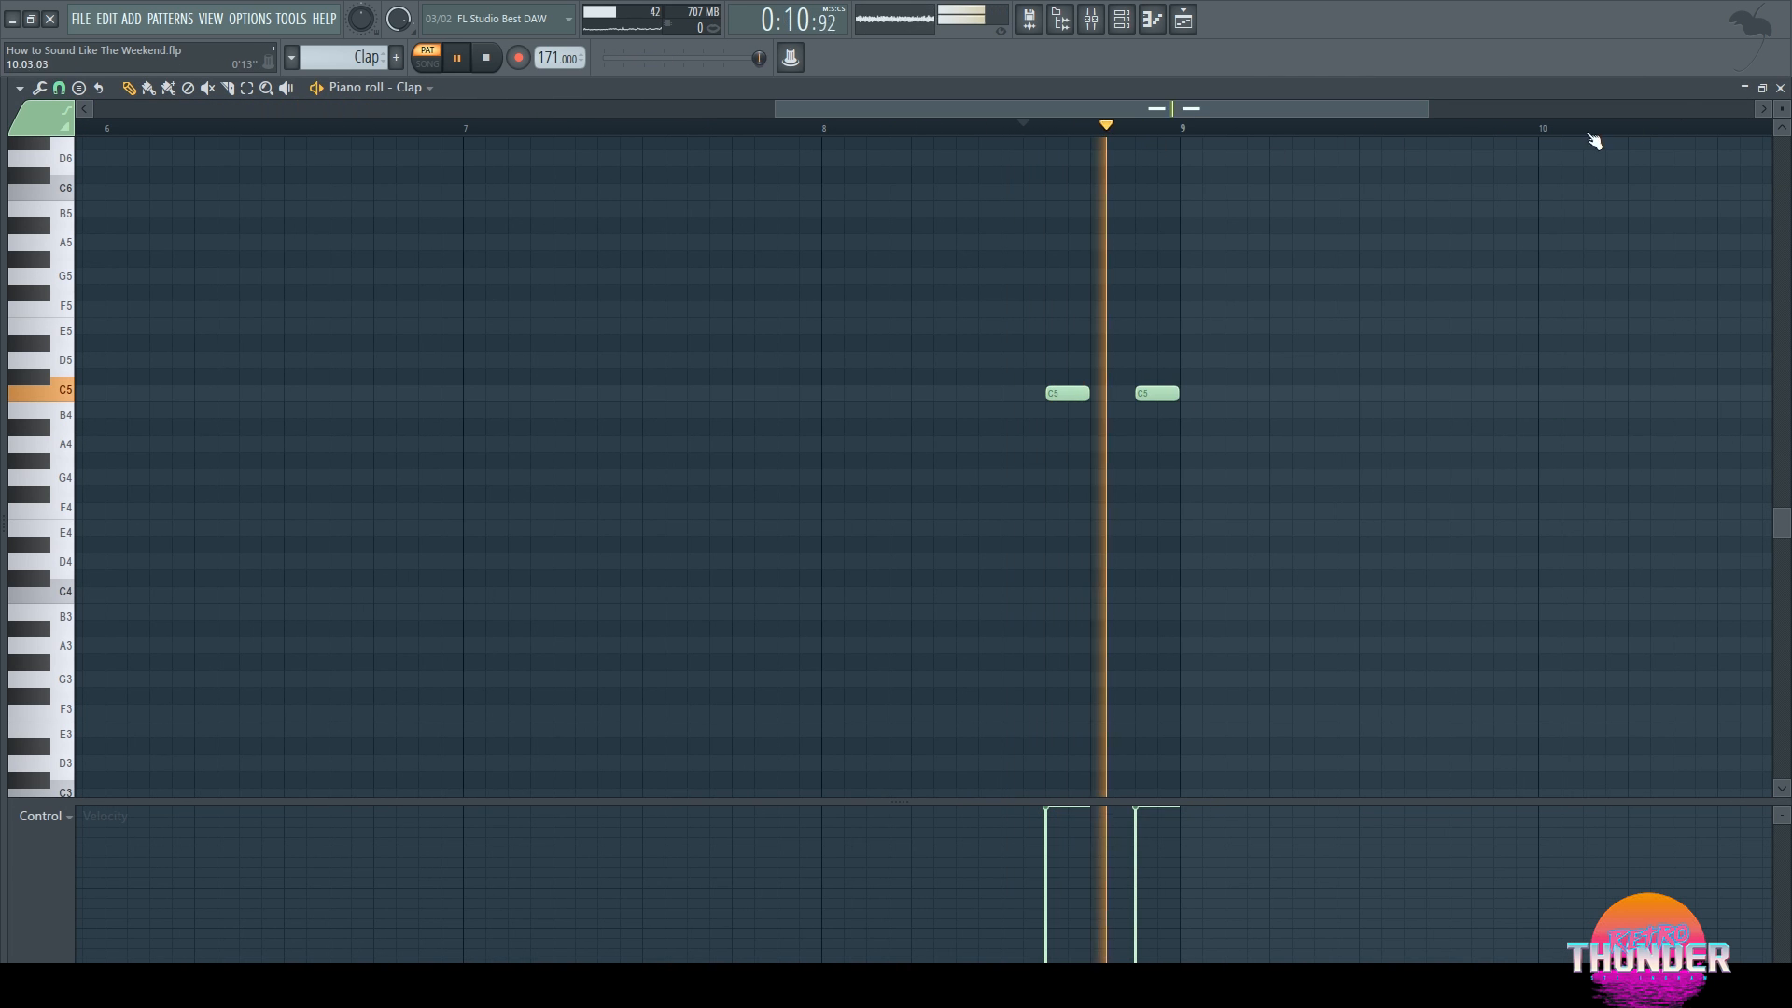
pyautogui.click(1780, 86)
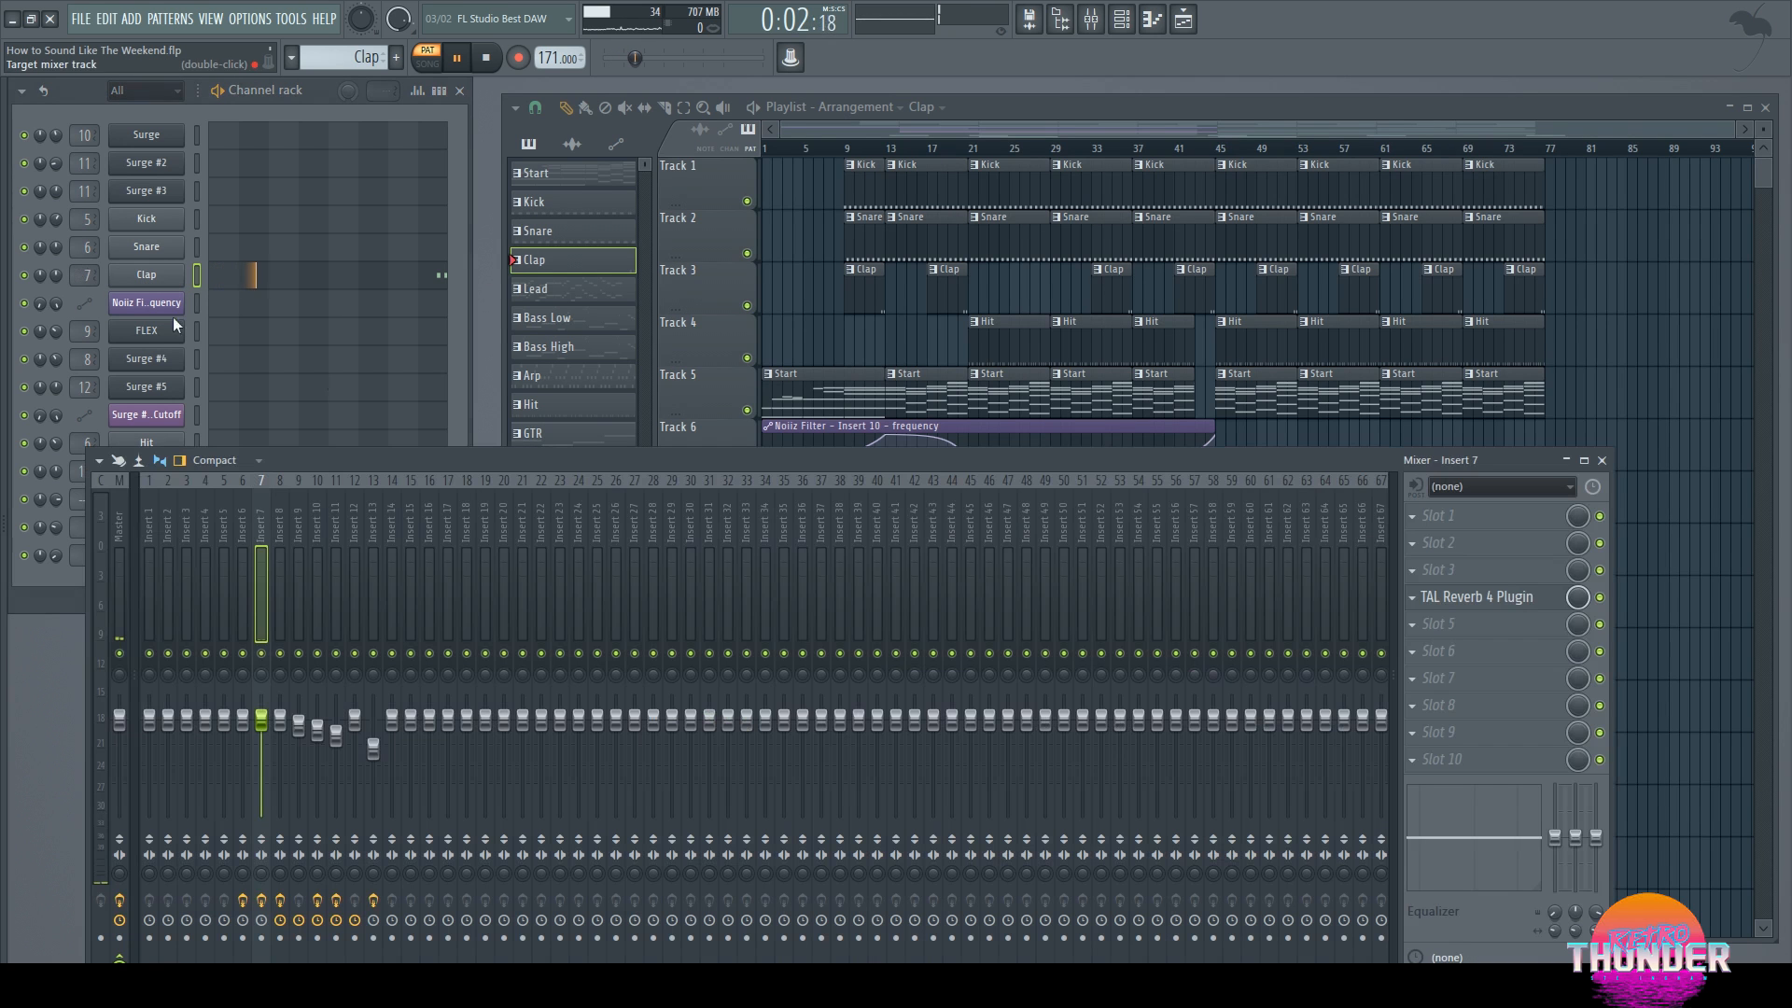
# Step: Inspect the TAL Reverb 4 settings on the Clap's mixer insert, closing the plugin and mixer when done
pyautogui.press('F9')
pyautogui.click(1486, 607)
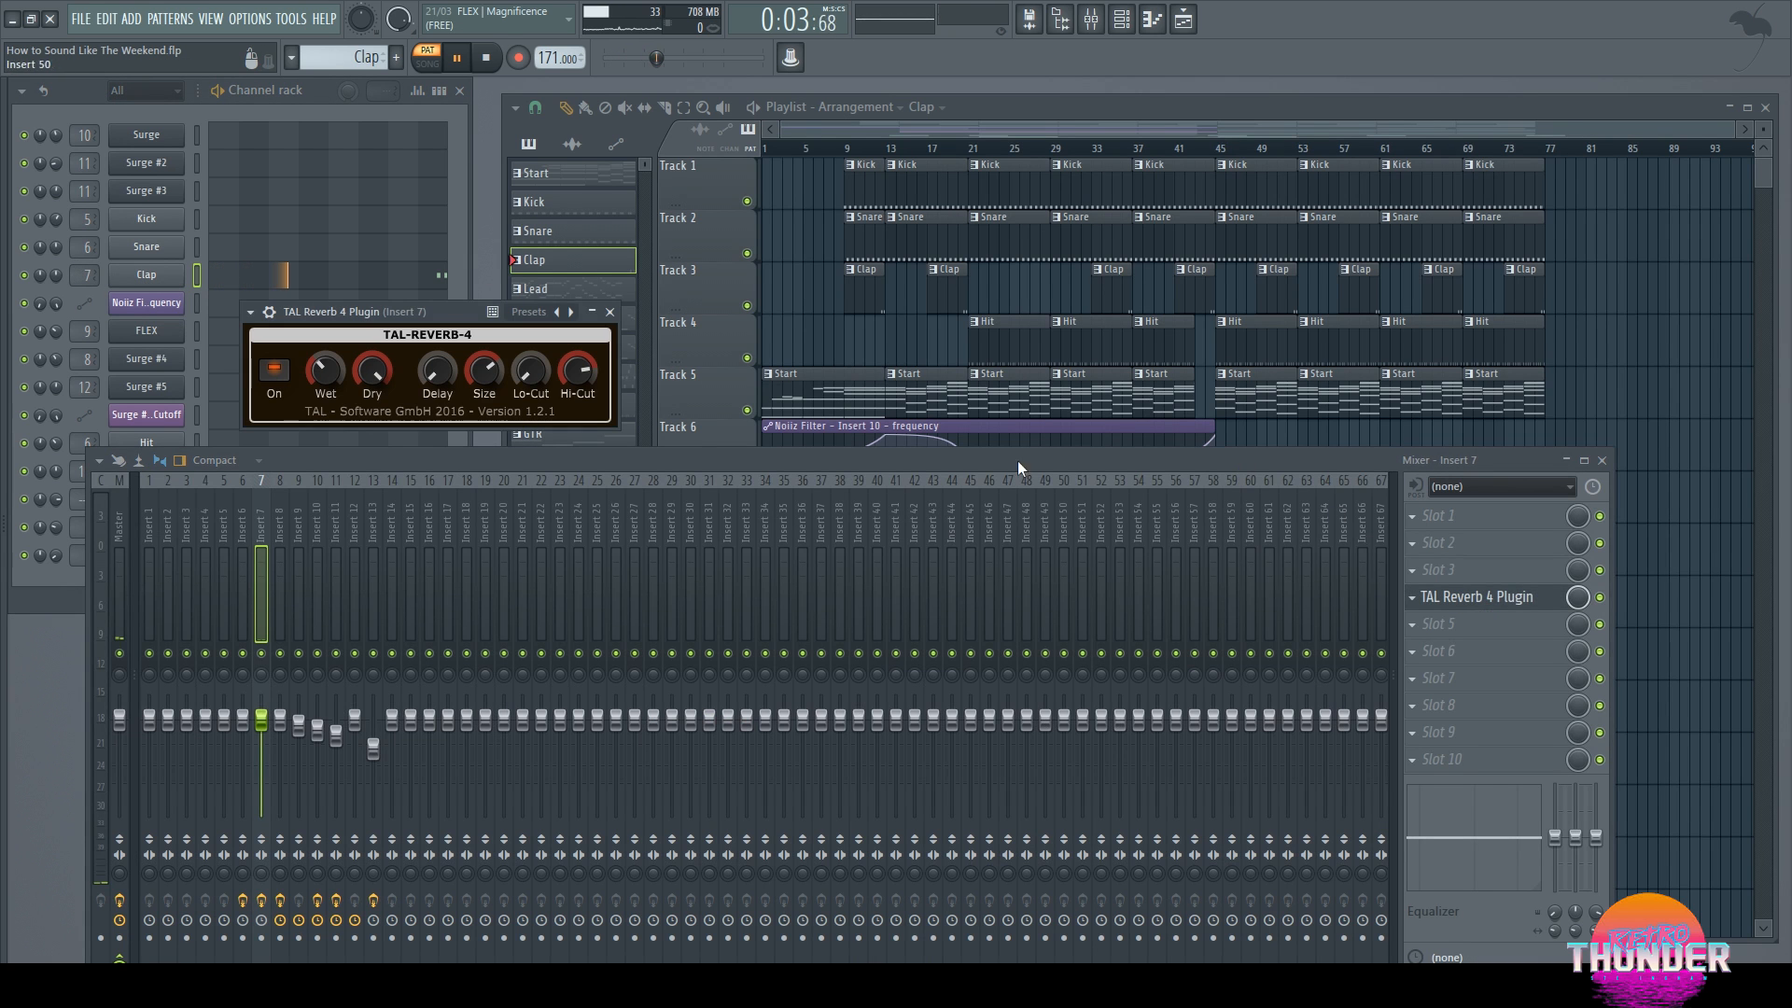
pyautogui.click(625, 310)
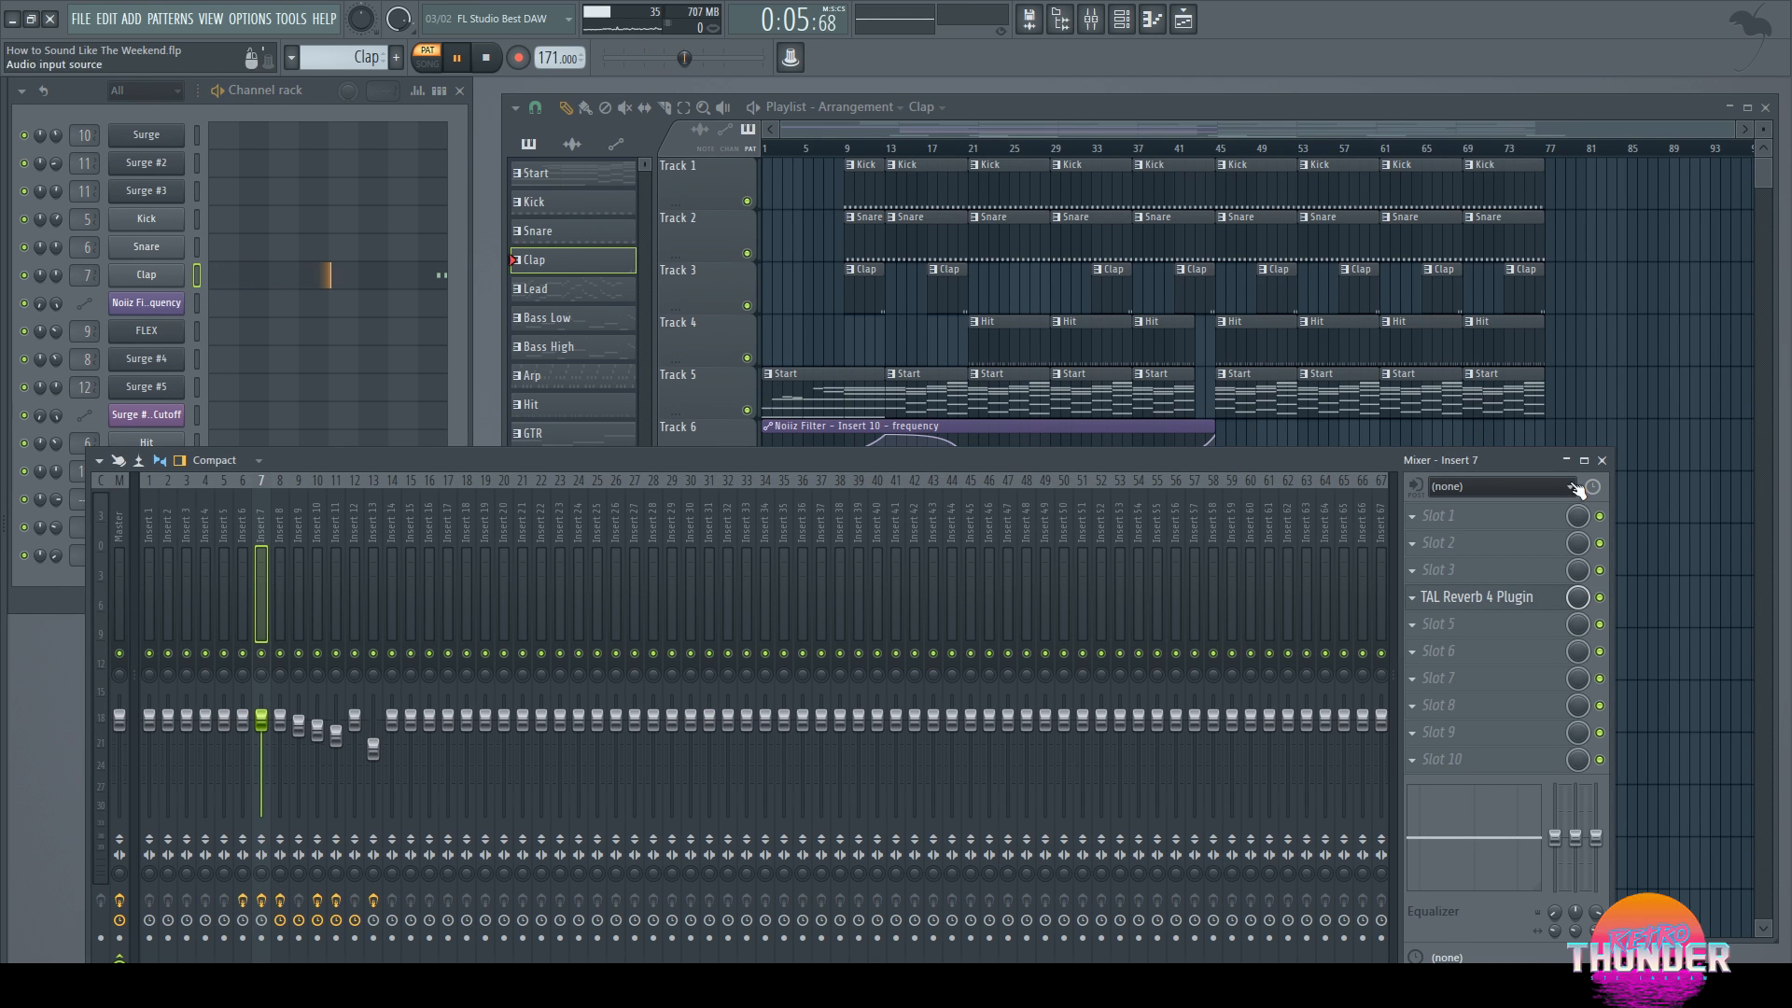
pyautogui.click(1602, 460)
# Step: Audition the Hit pattern while inspecting its sampler settings and the TAL Reverb 4 plugin on its mixer insert
pyautogui.click(1002, 332)
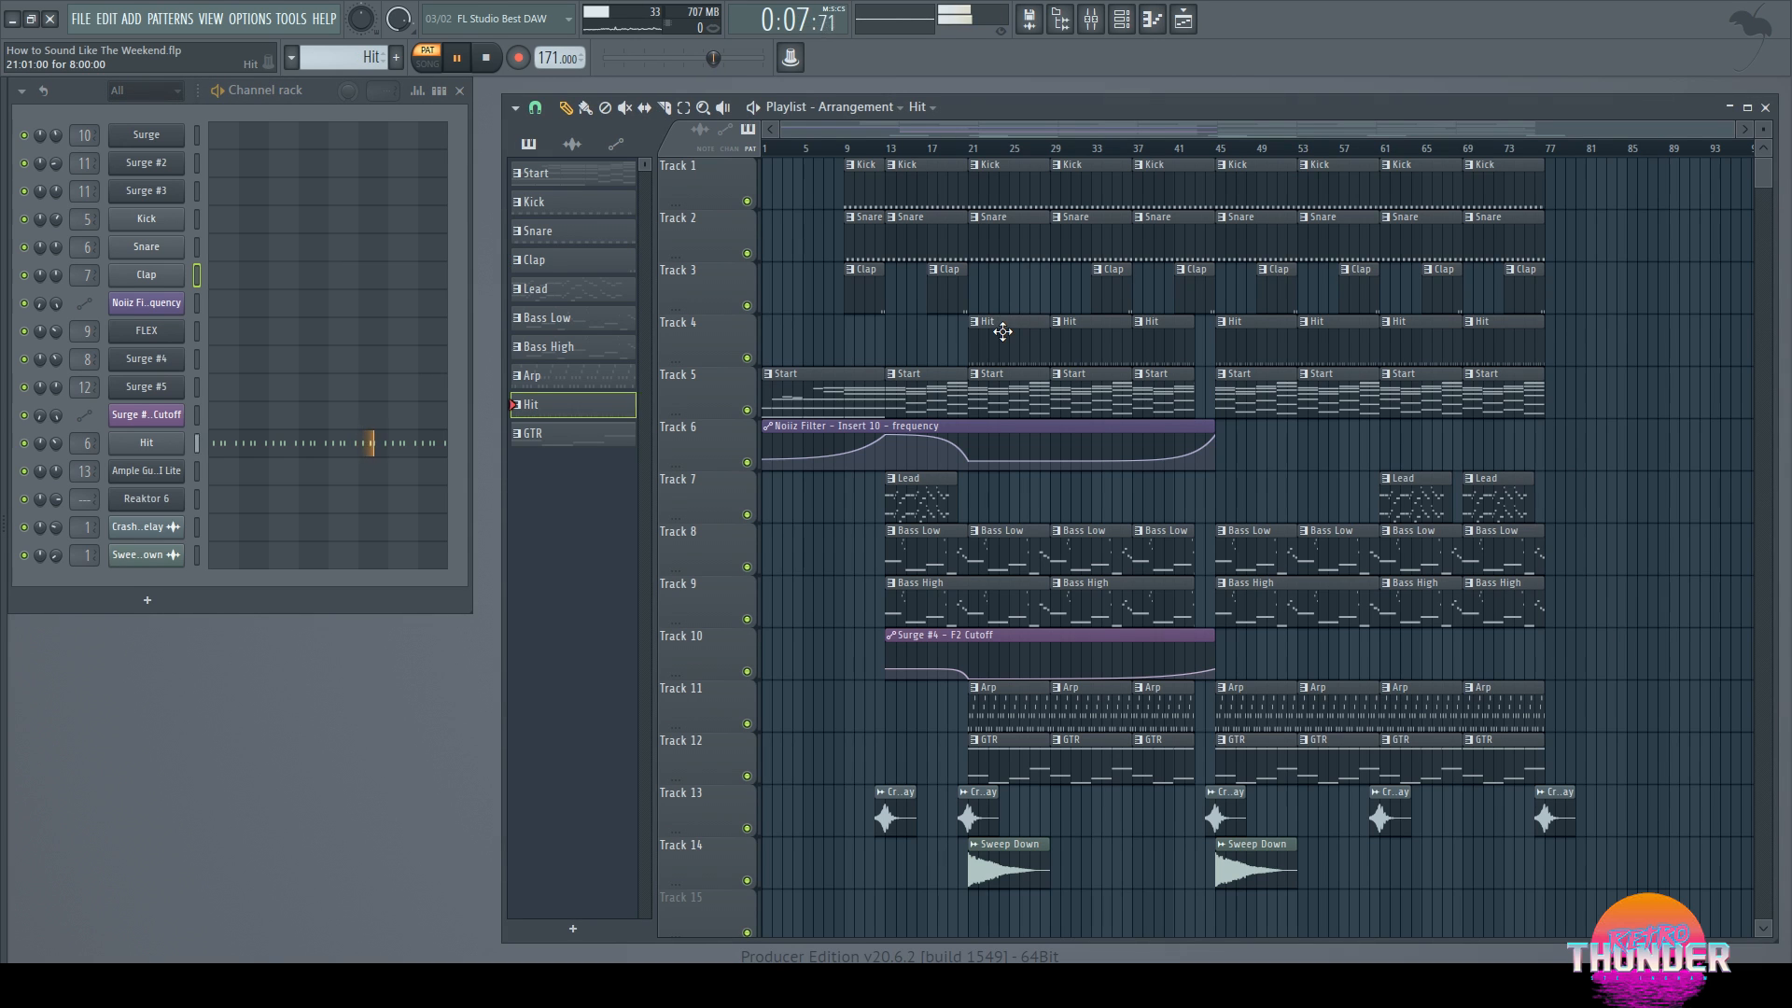
pyautogui.click(160, 446)
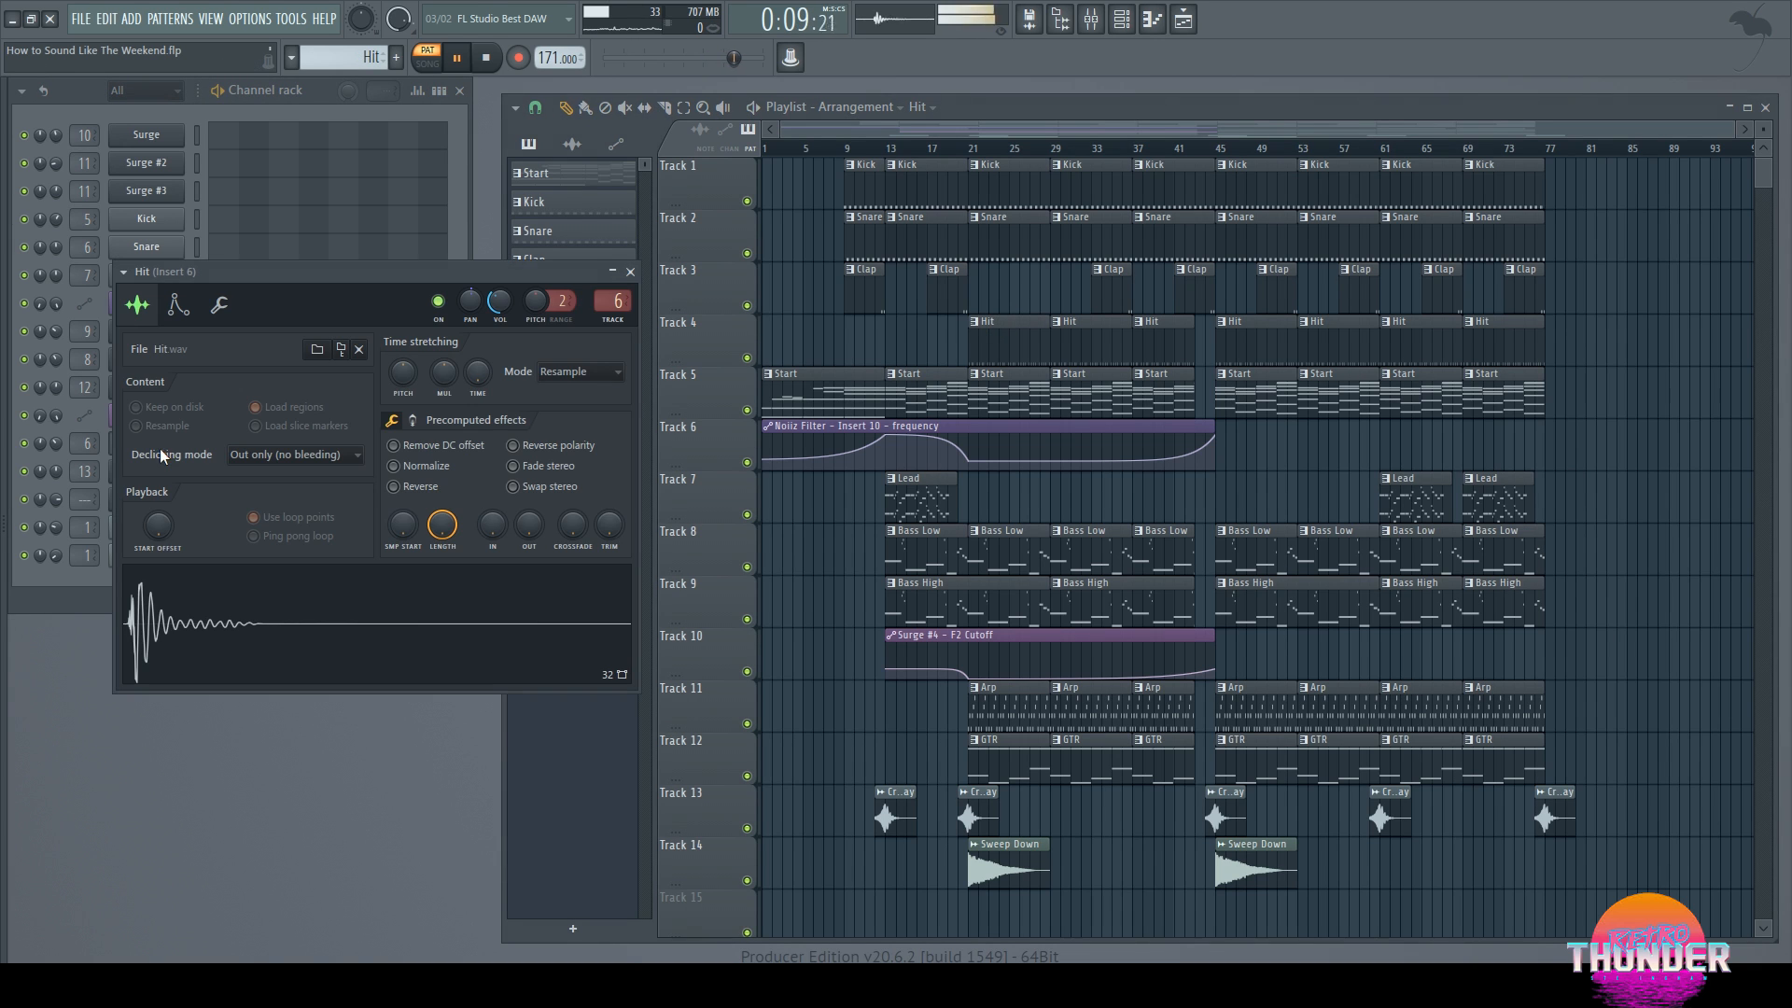
pyautogui.doubleClick(79, 444)
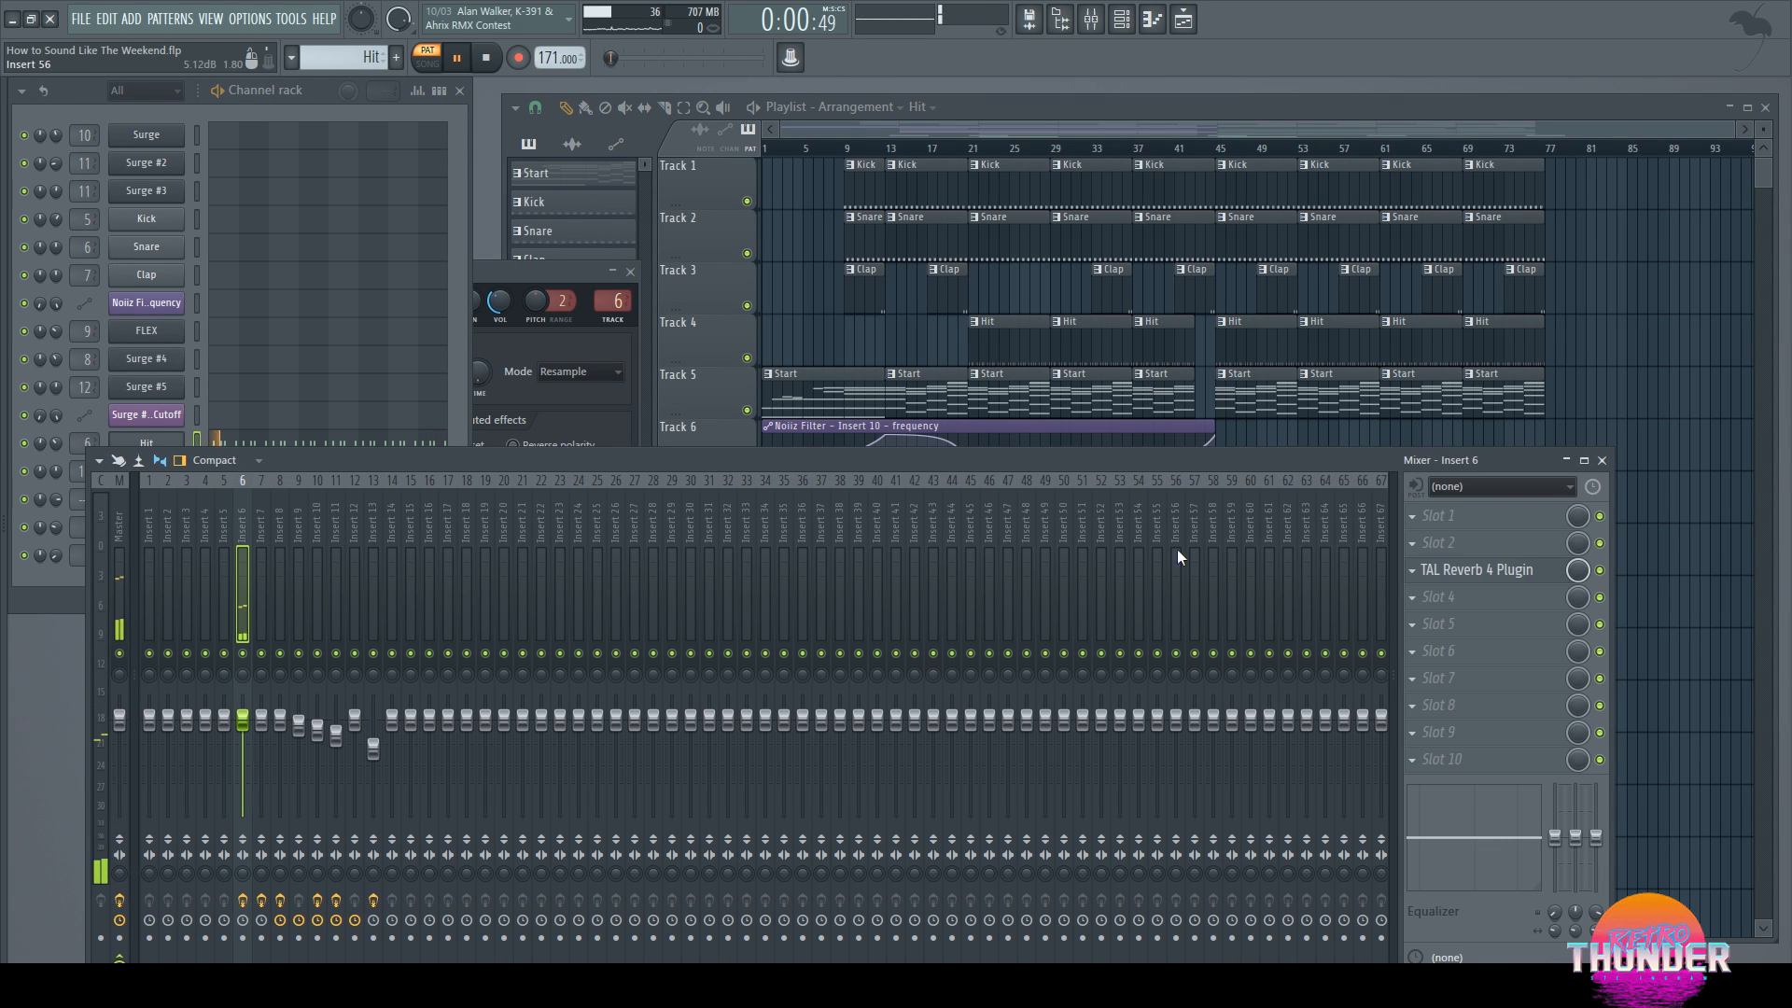
pyautogui.click(1513, 571)
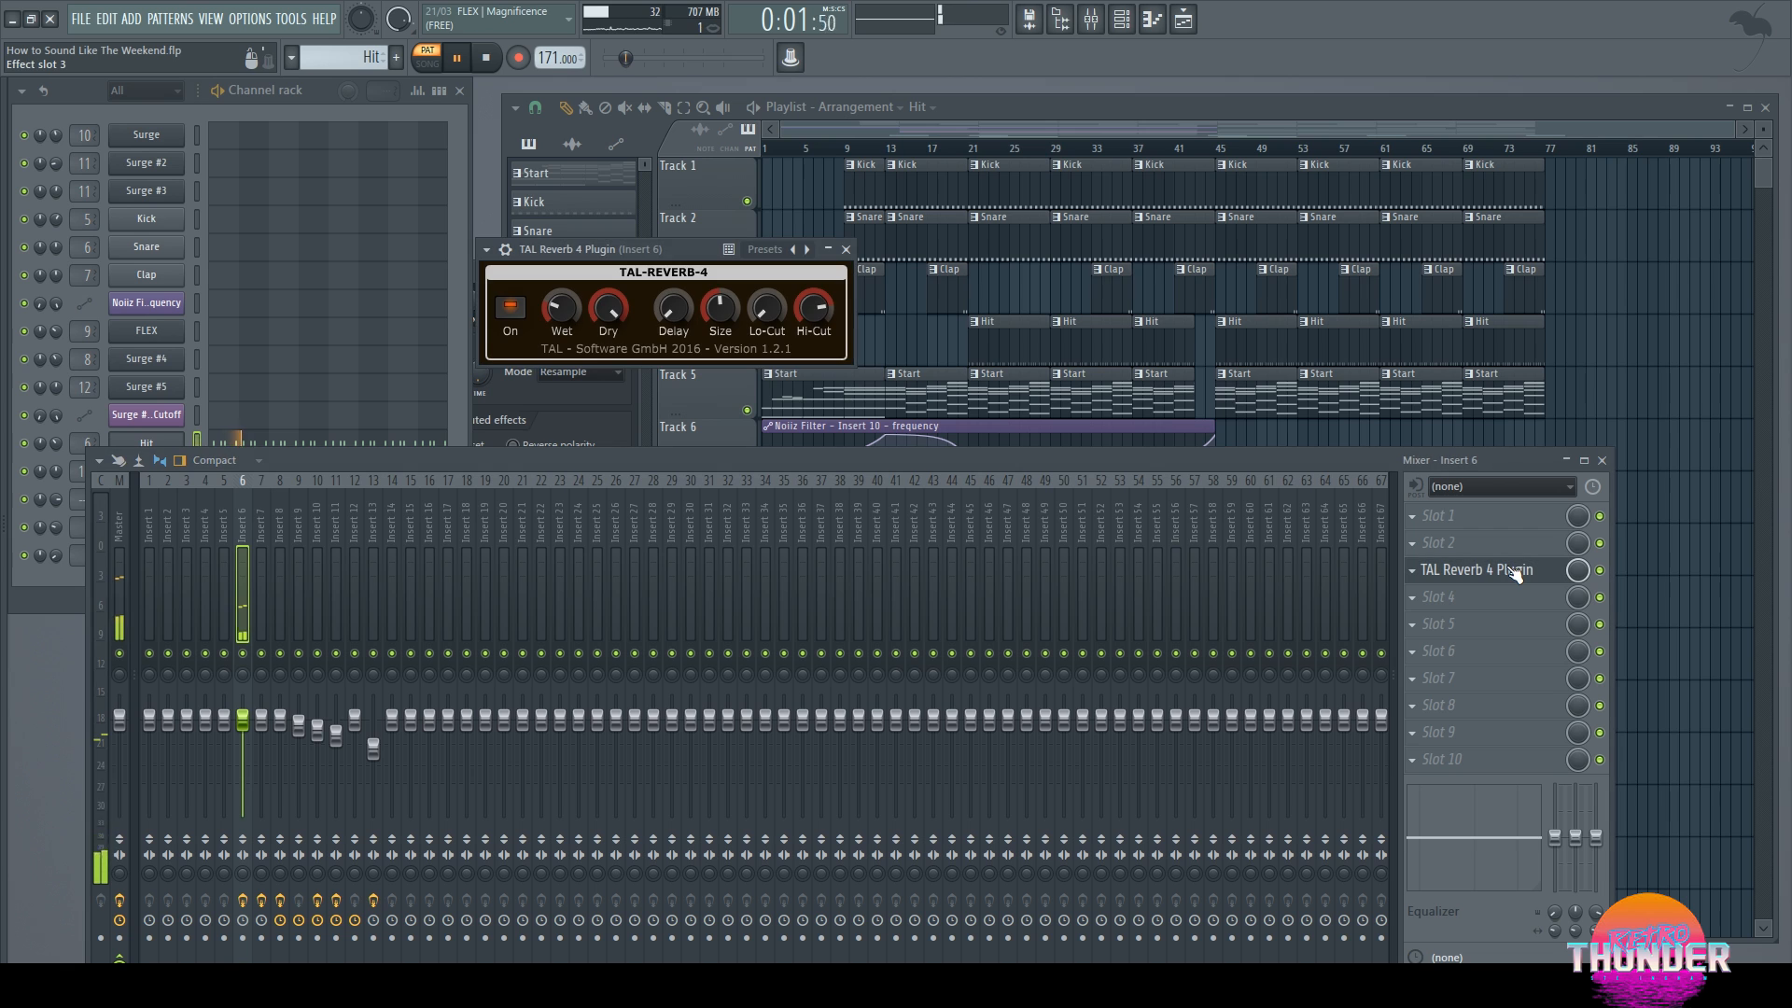
pyautogui.click(1602, 460)
pyautogui.click(828, 250)
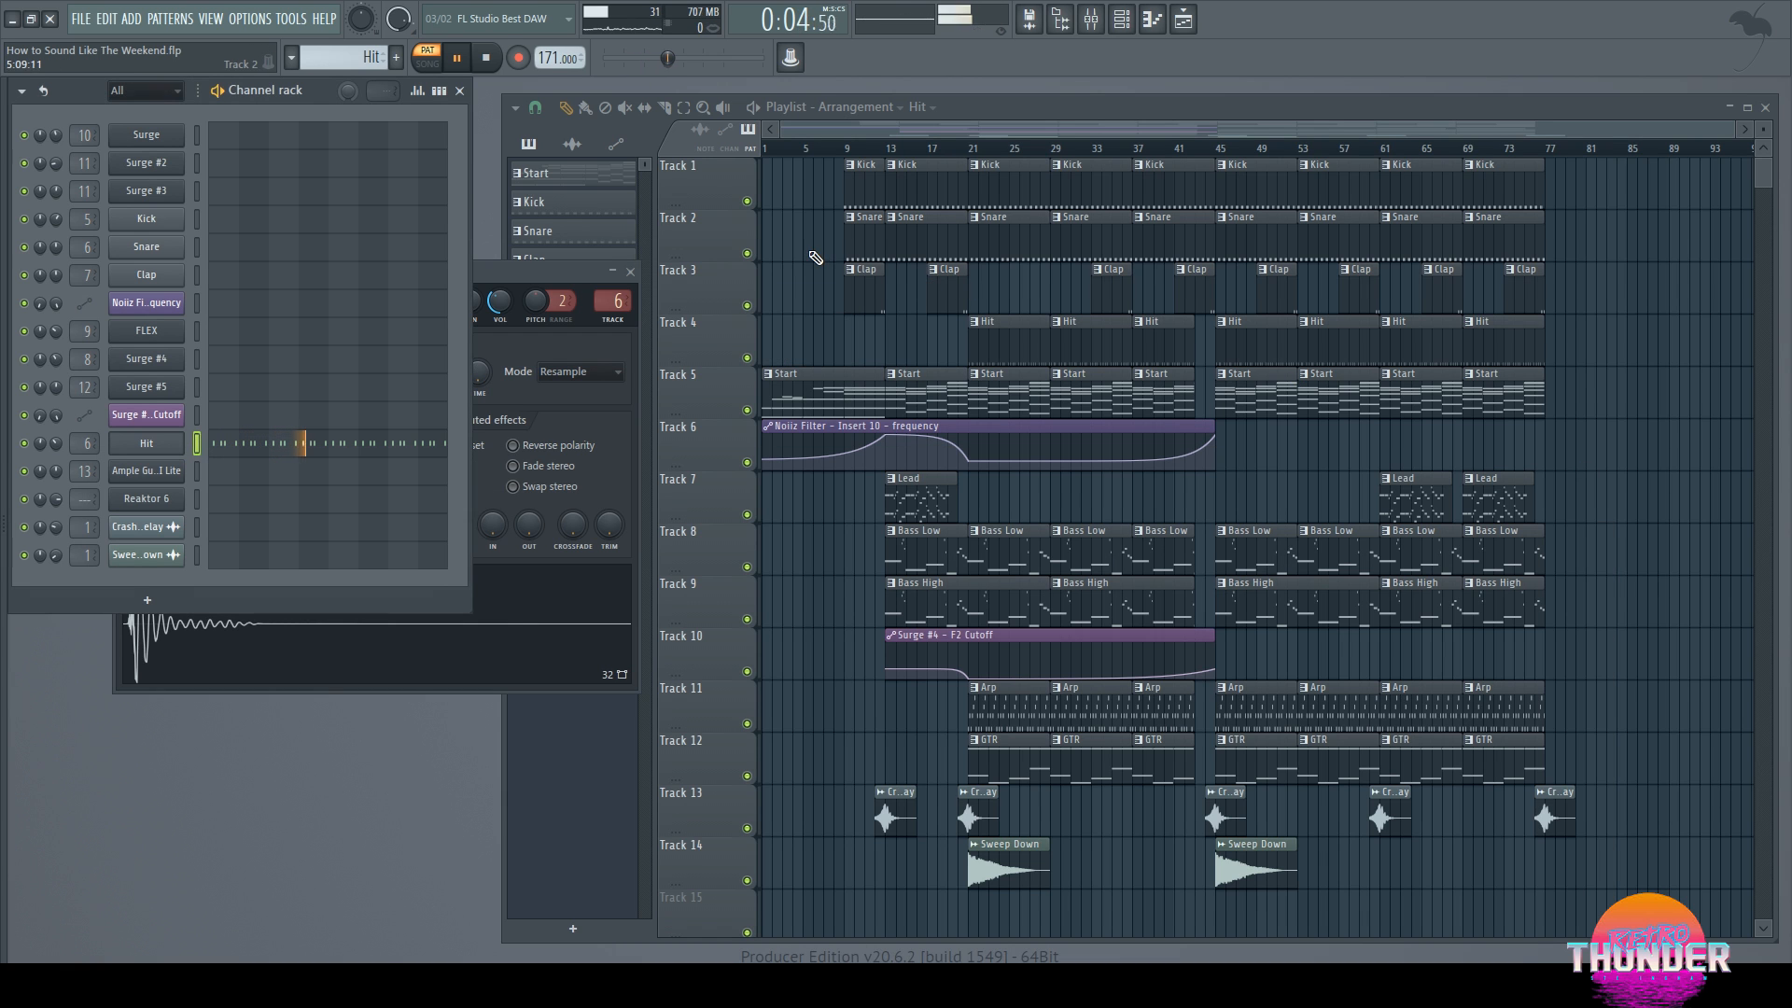
pyautogui.click(489, 57)
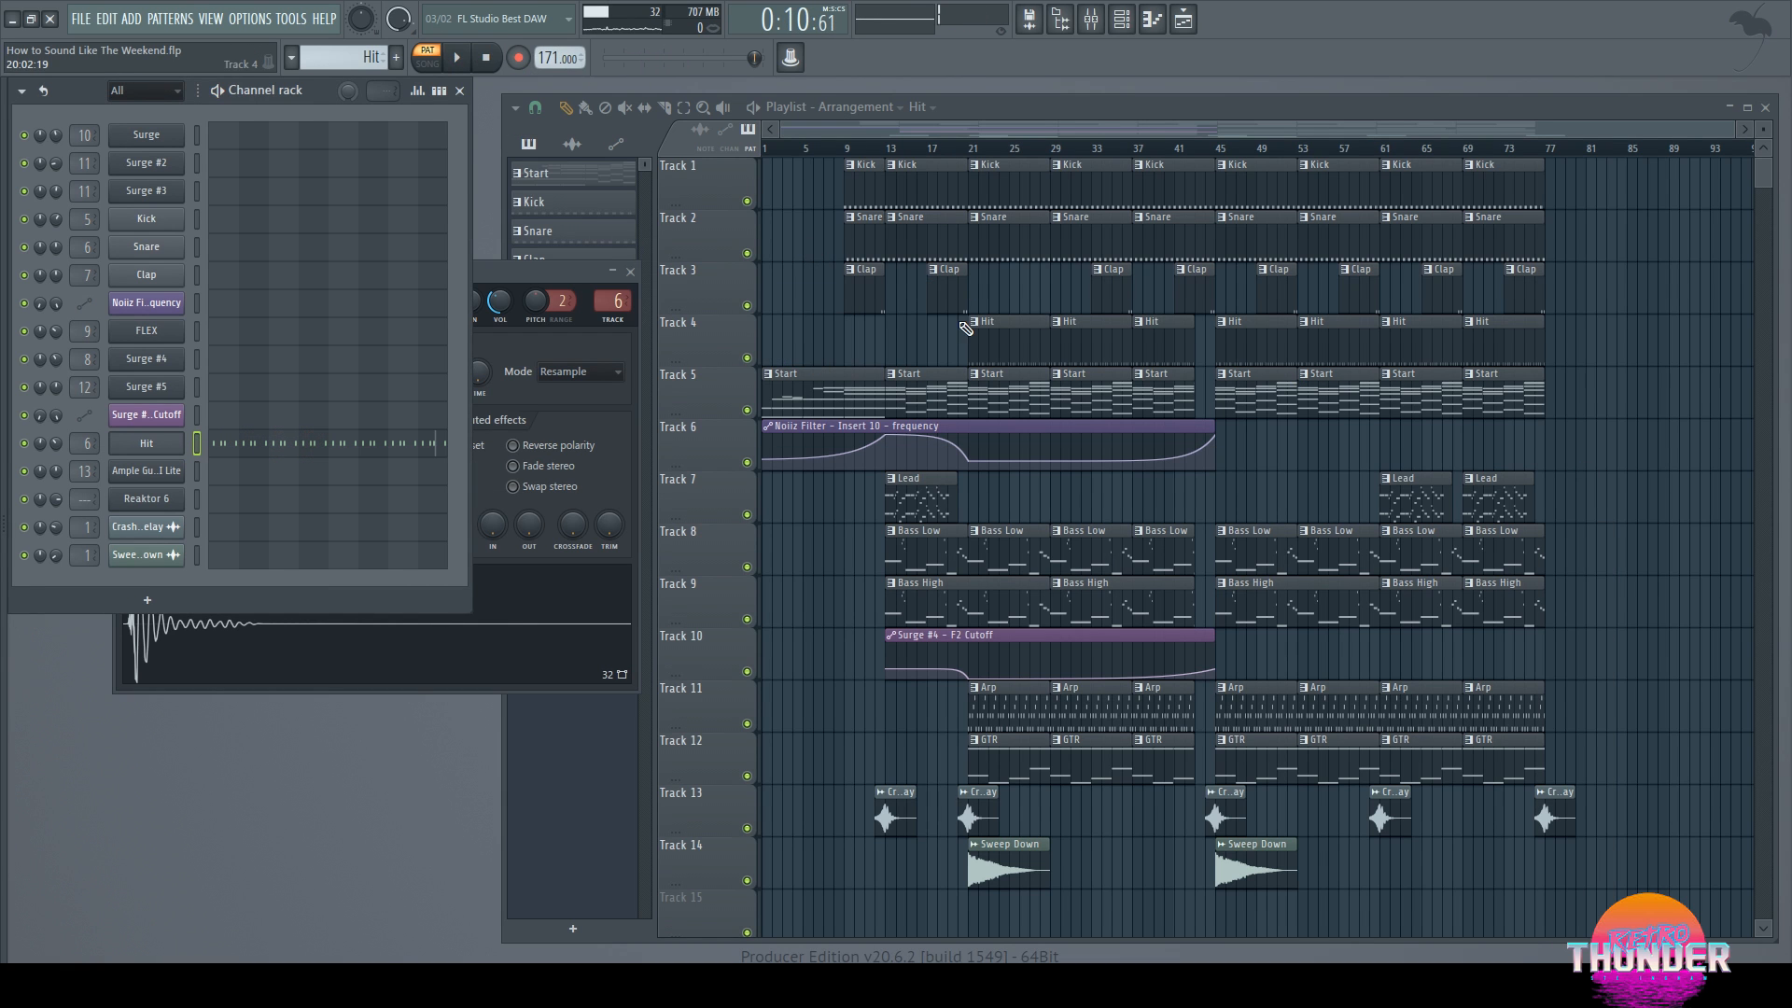
# Step: Examine the full Surge chord progression of the Start pattern in the piano roll, with the note area enlarged
pyautogui.click(999, 385)
pyautogui.click(240, 140)
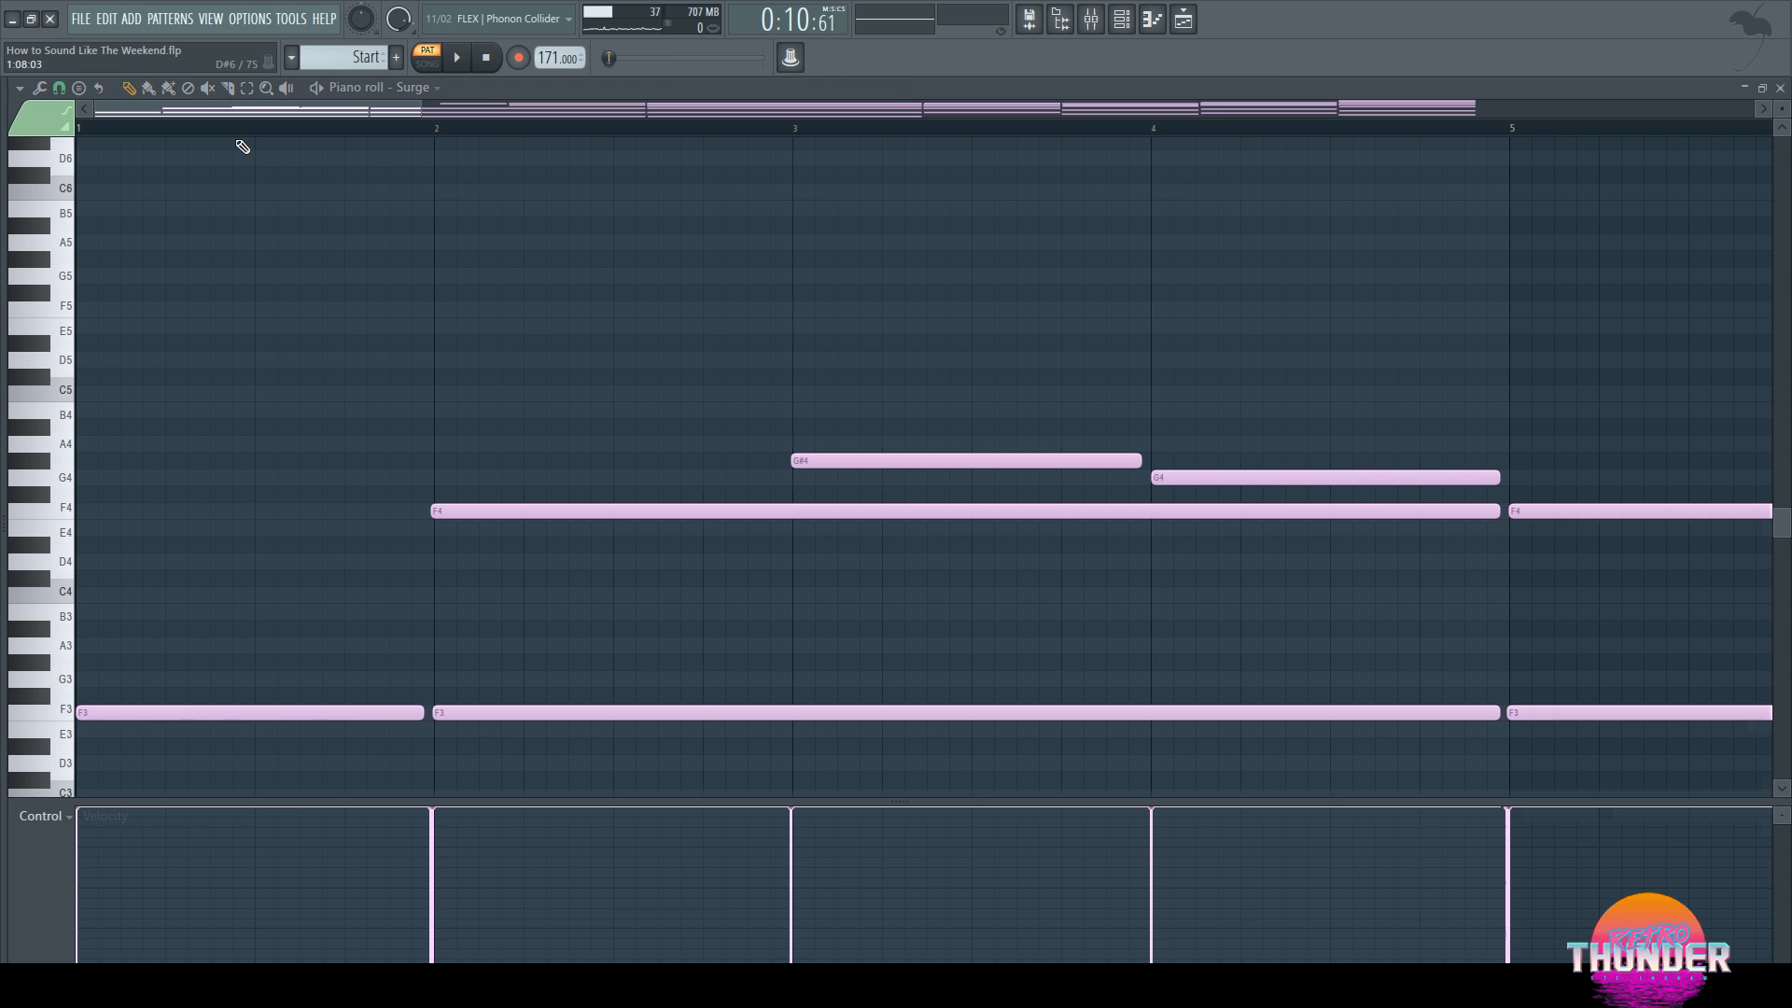
pyautogui.moveTo(422, 110); pyautogui.dragTo(1754, 114)
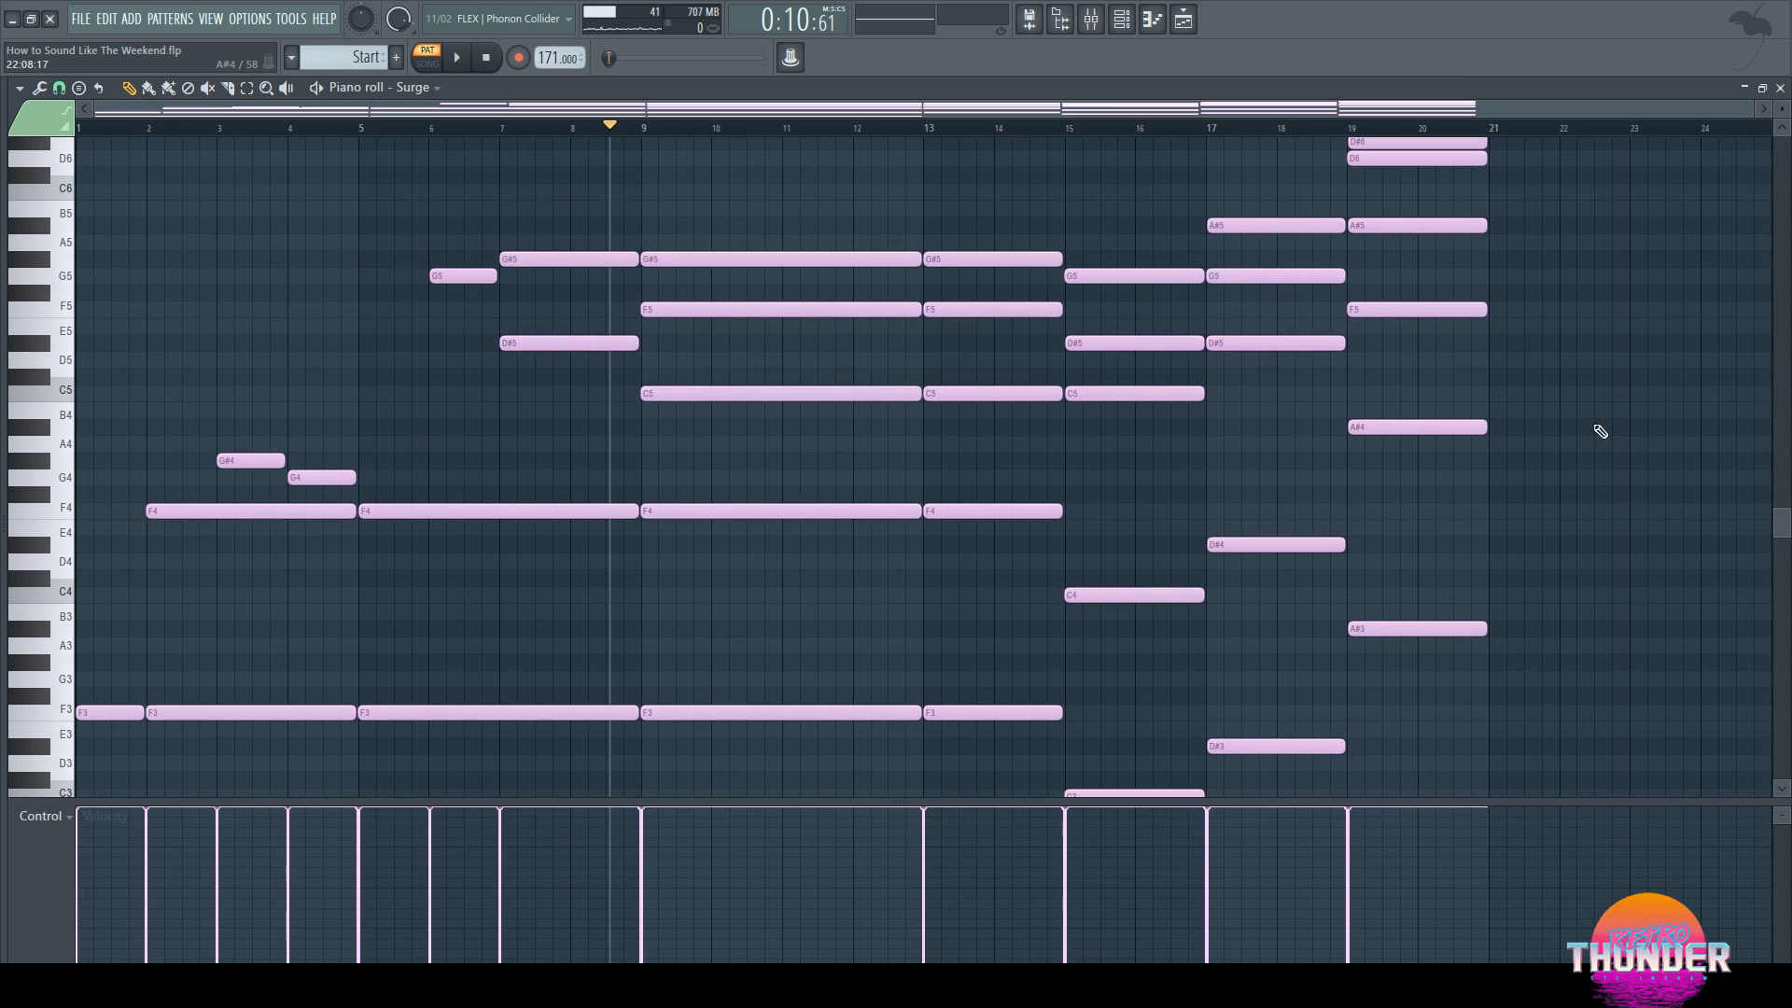
pyautogui.moveTo(964, 804); pyautogui.dragTo(978, 892)
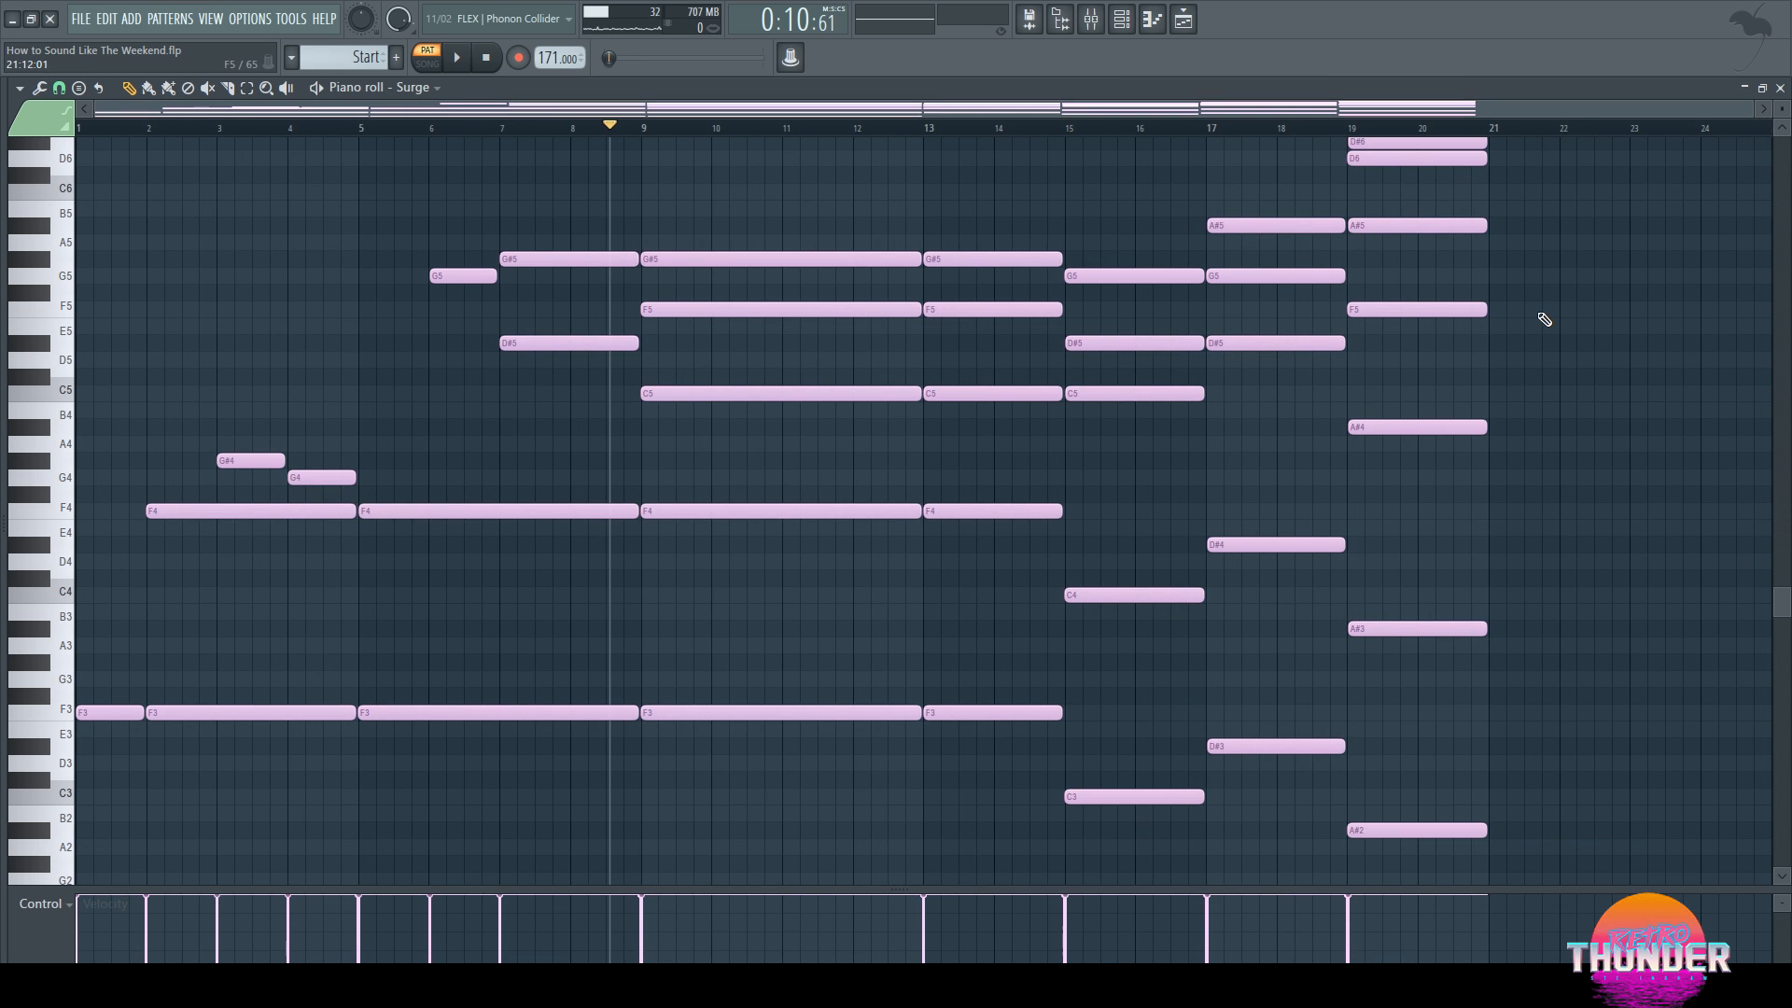
pyautogui.click(1780, 88)
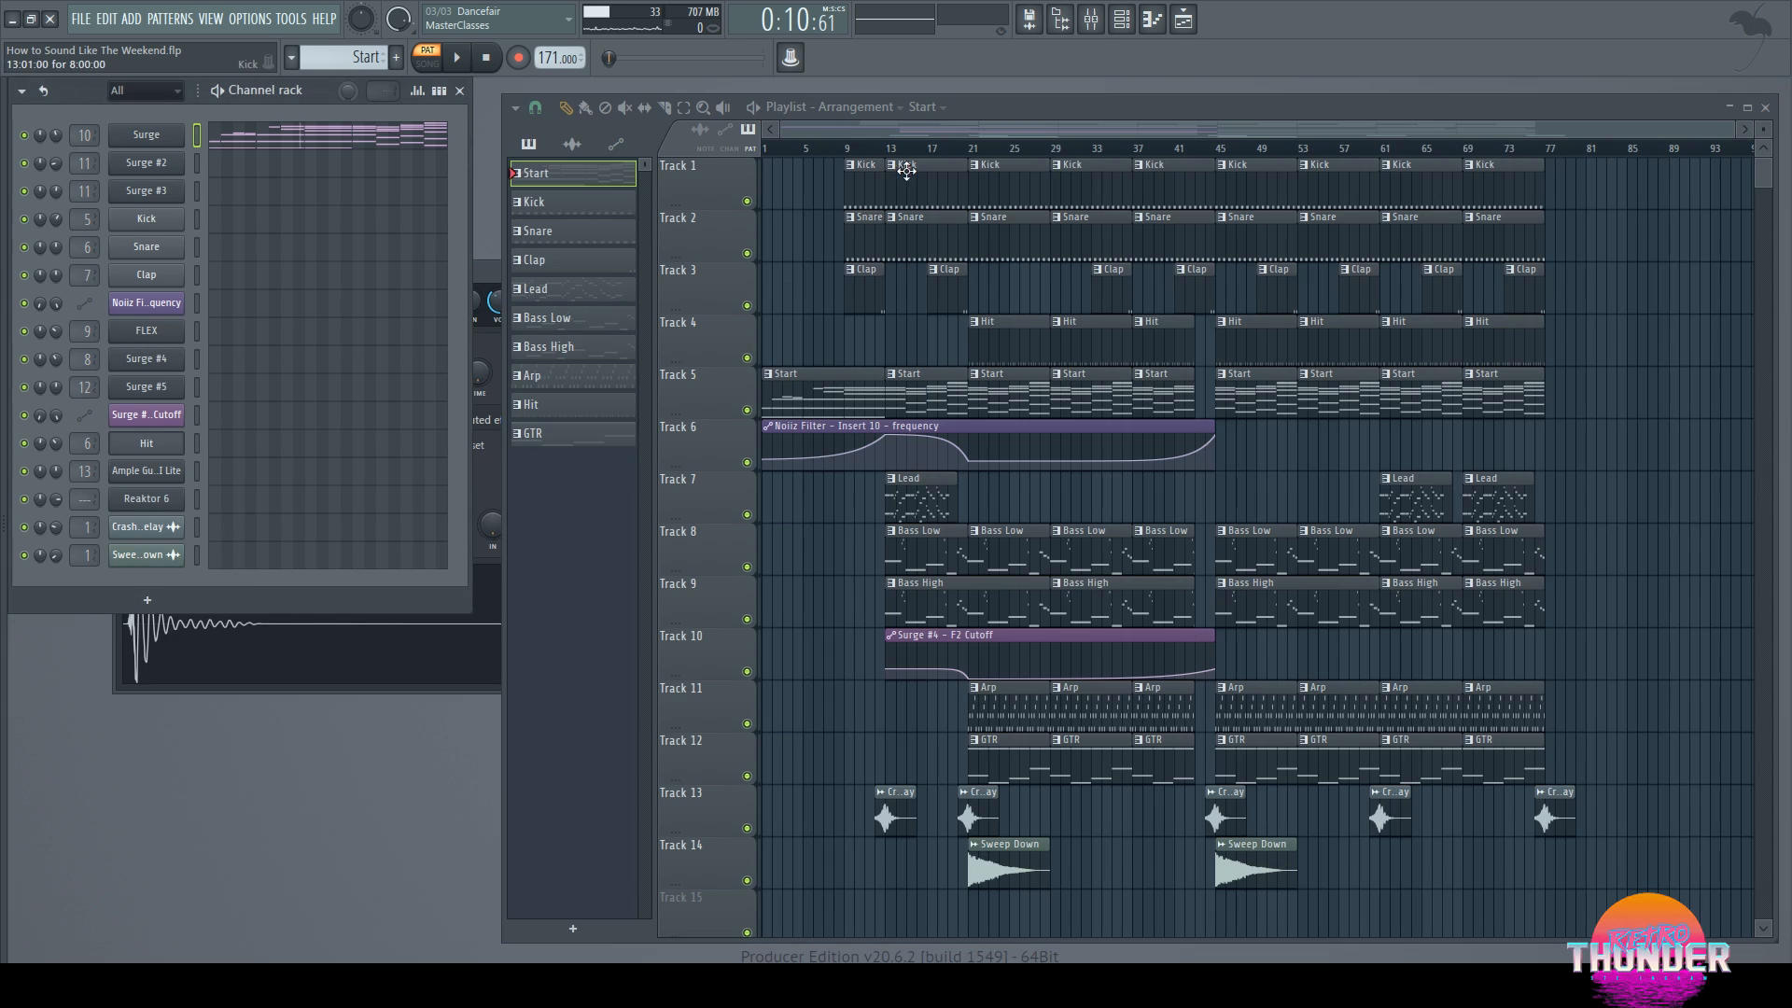
# Step: Inspect the Surge channel's synth patch while auditioning the Start pattern, moving the plugin window clear of the playlist when done
pyautogui.click(164, 137)
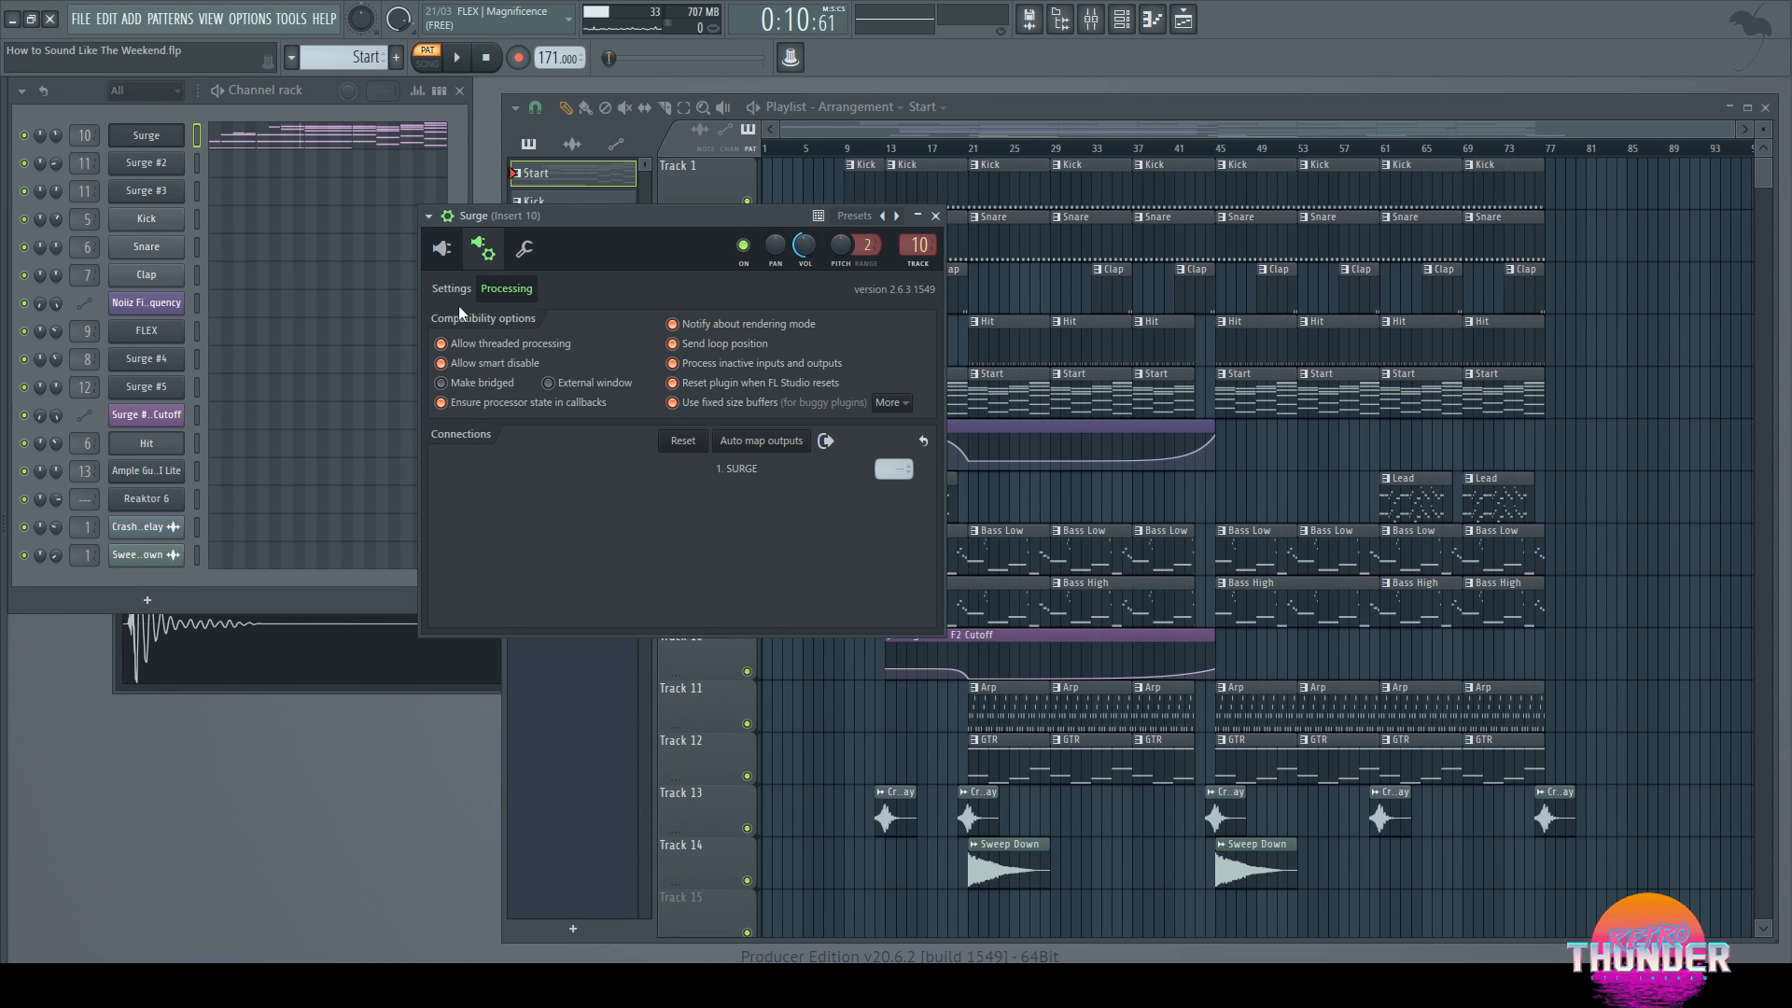
pyautogui.click(441, 248)
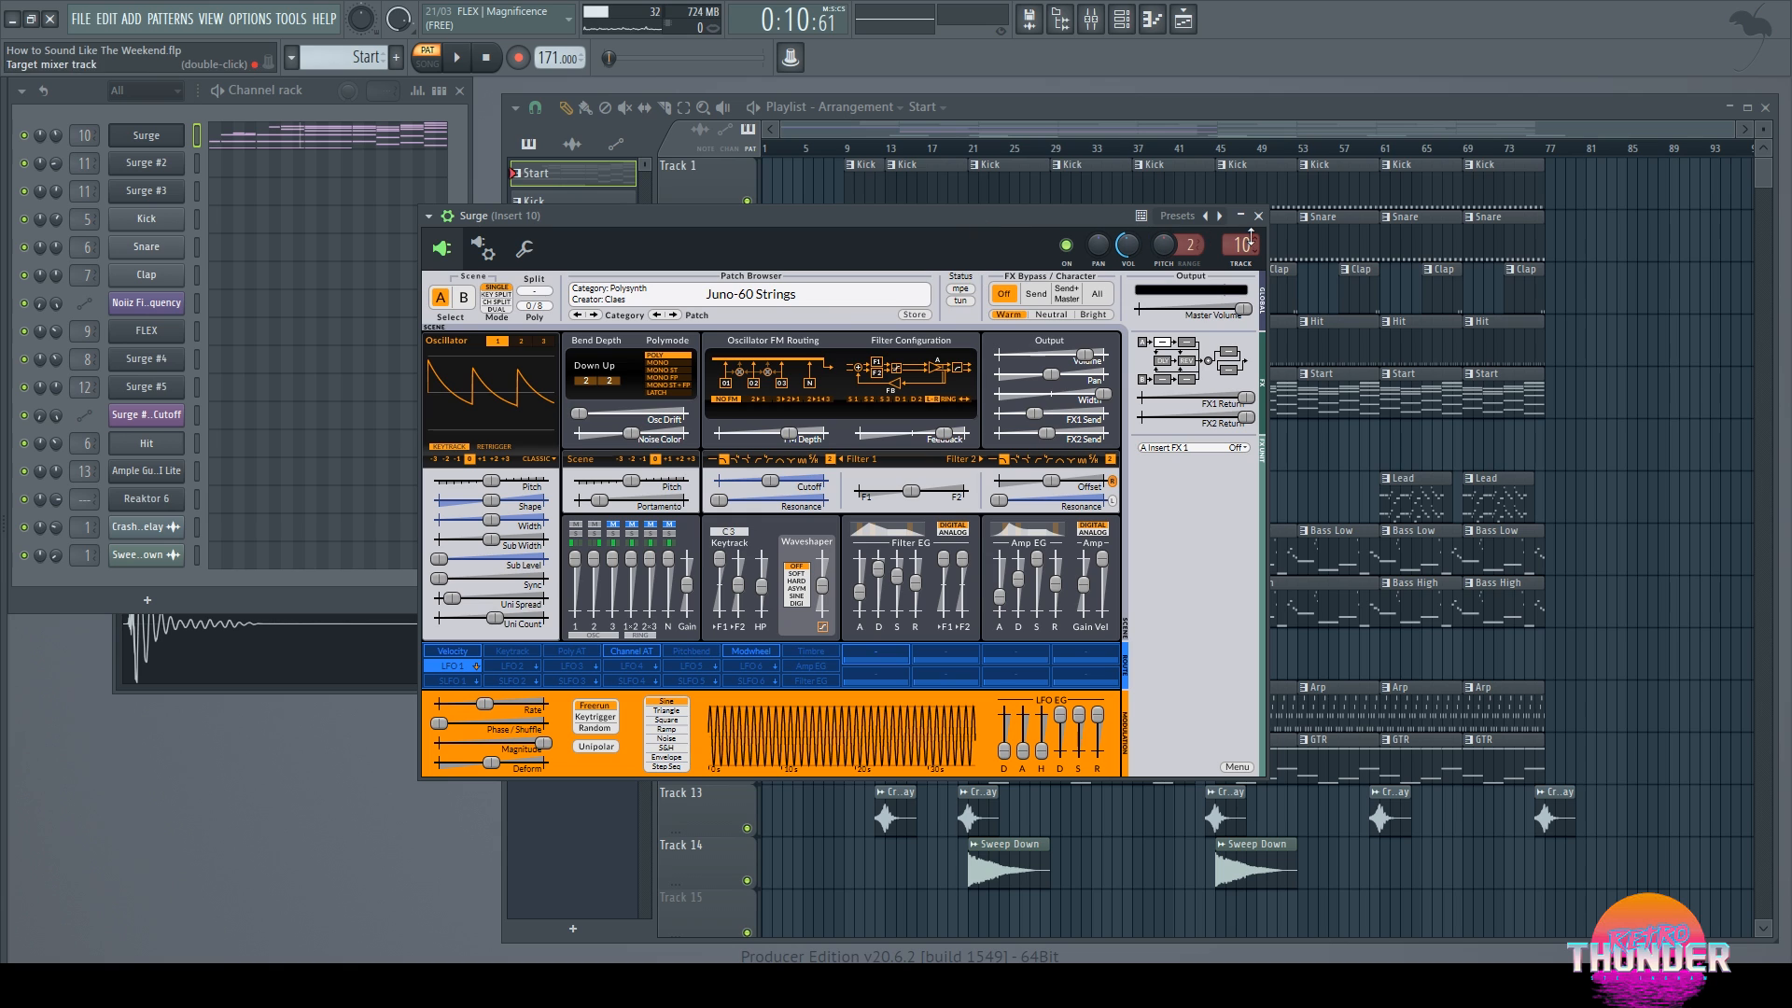
pyautogui.click(457, 59)
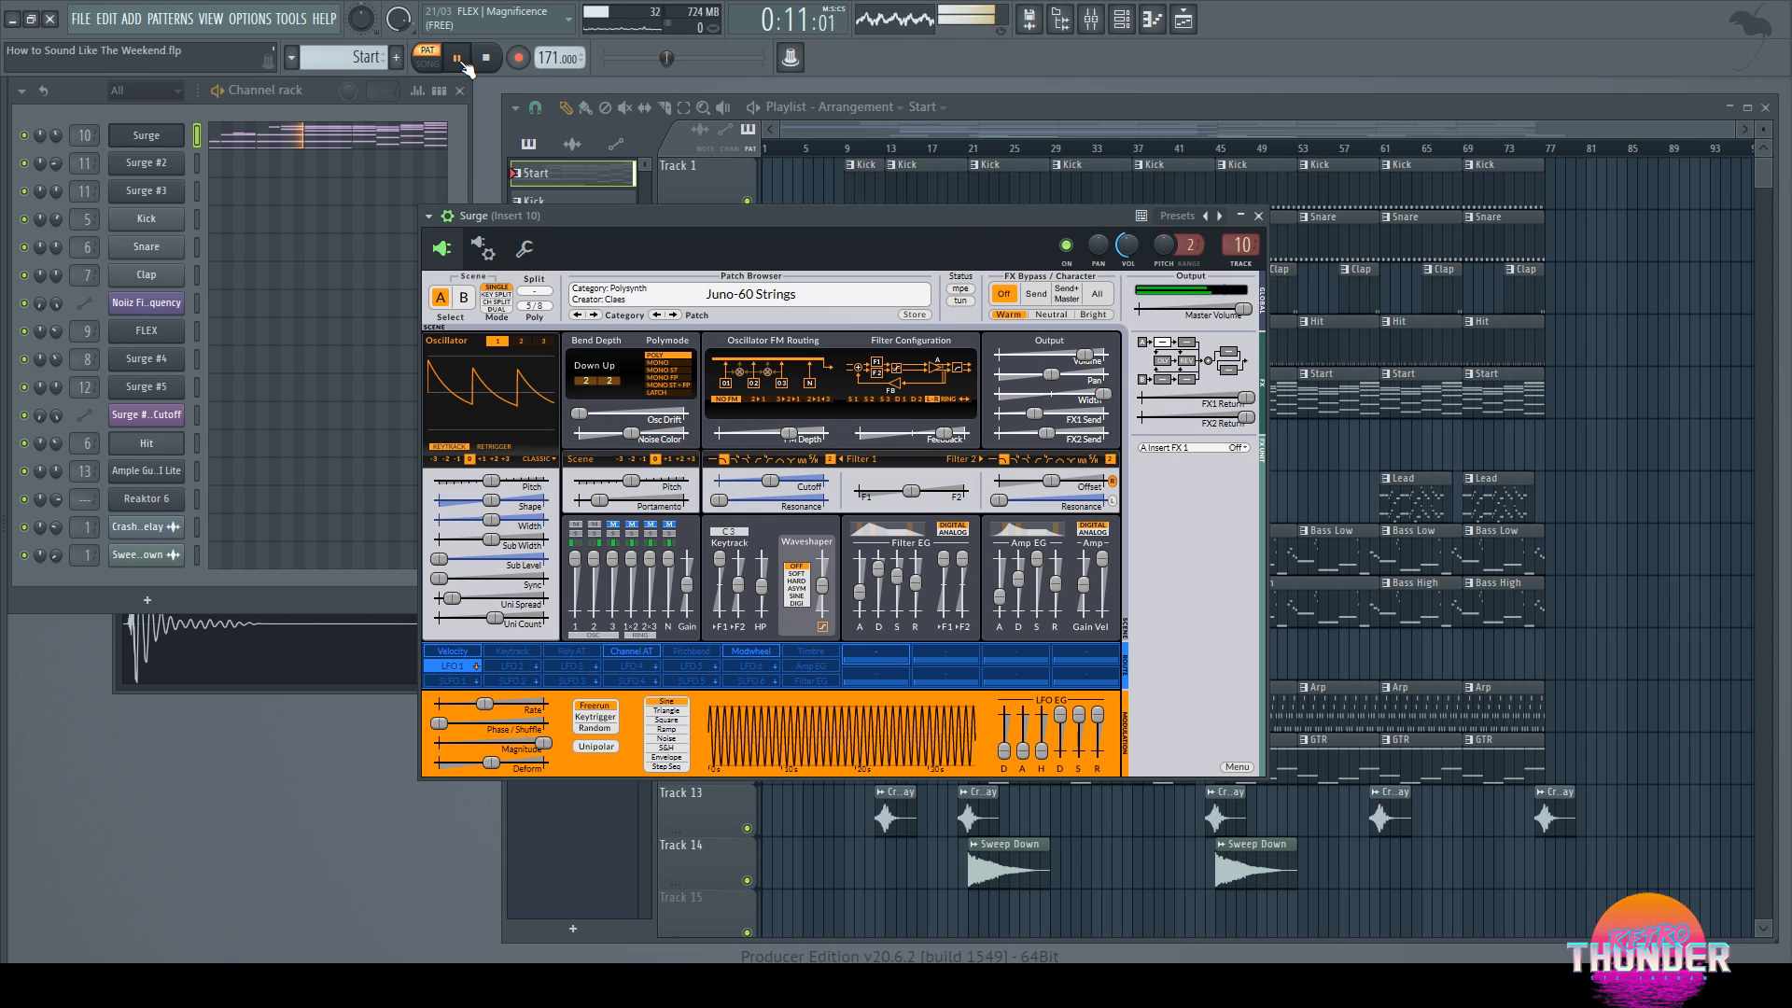
pyautogui.click(485, 59)
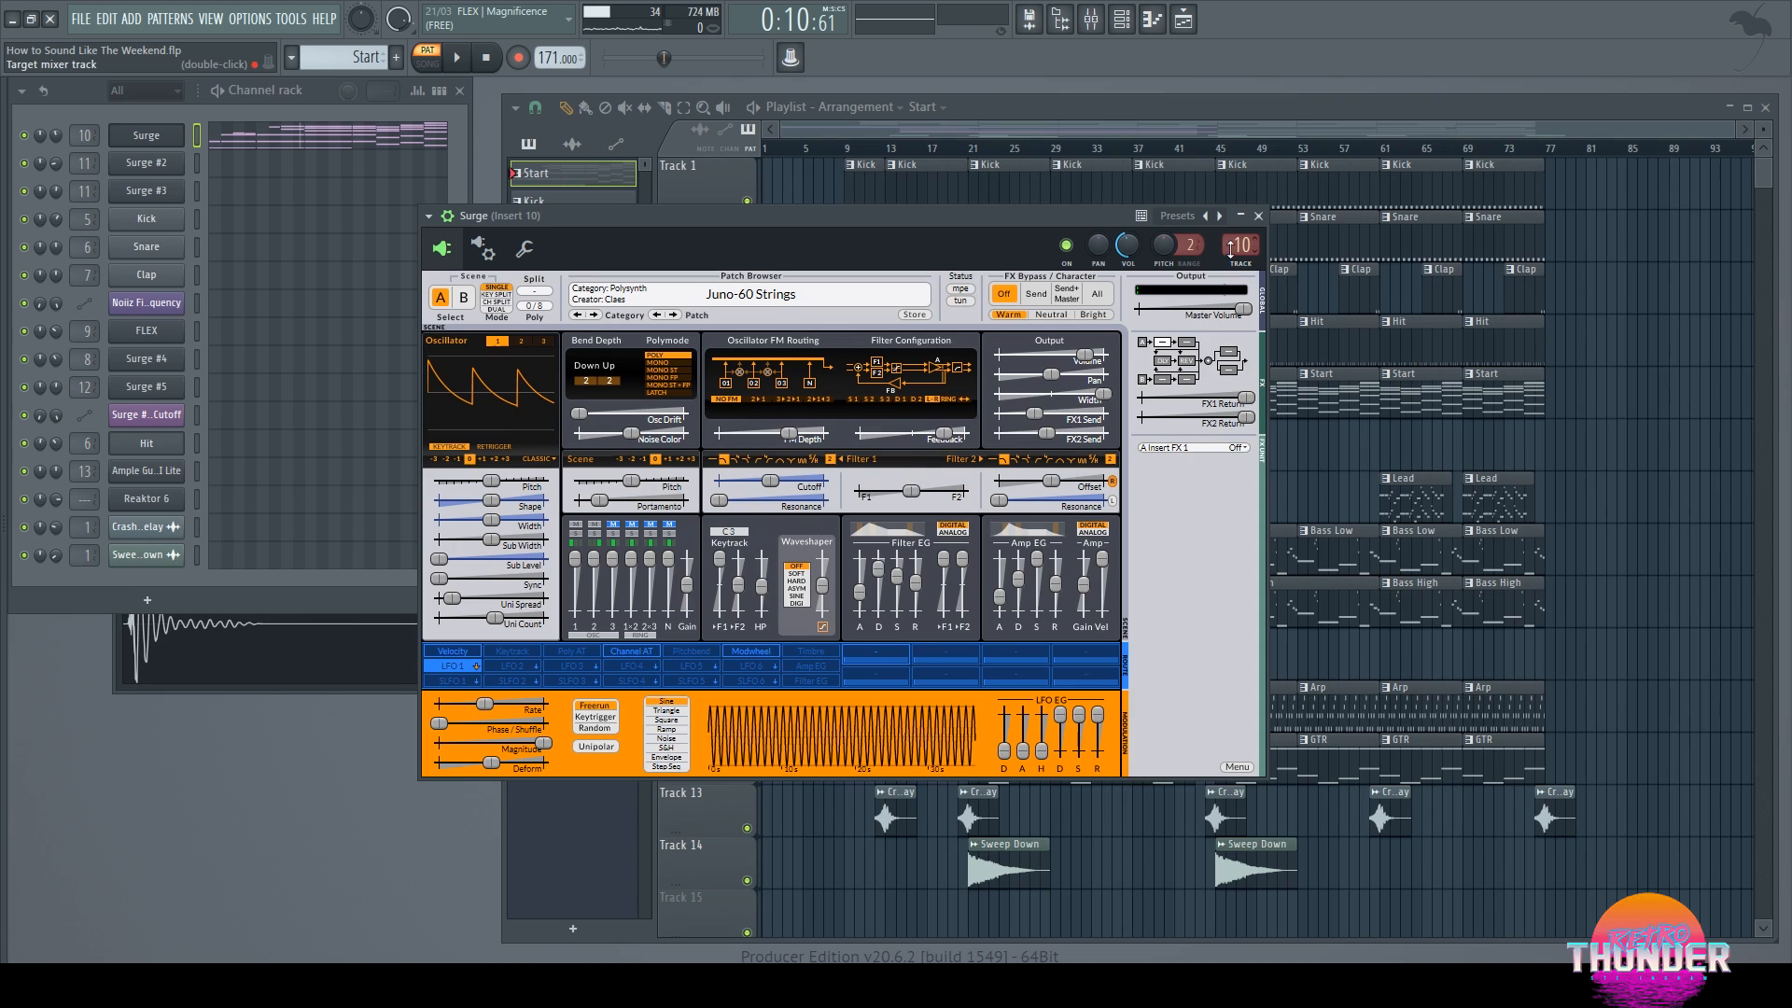
pyautogui.moveTo(929, 227); pyautogui.dragTo(957, 743)
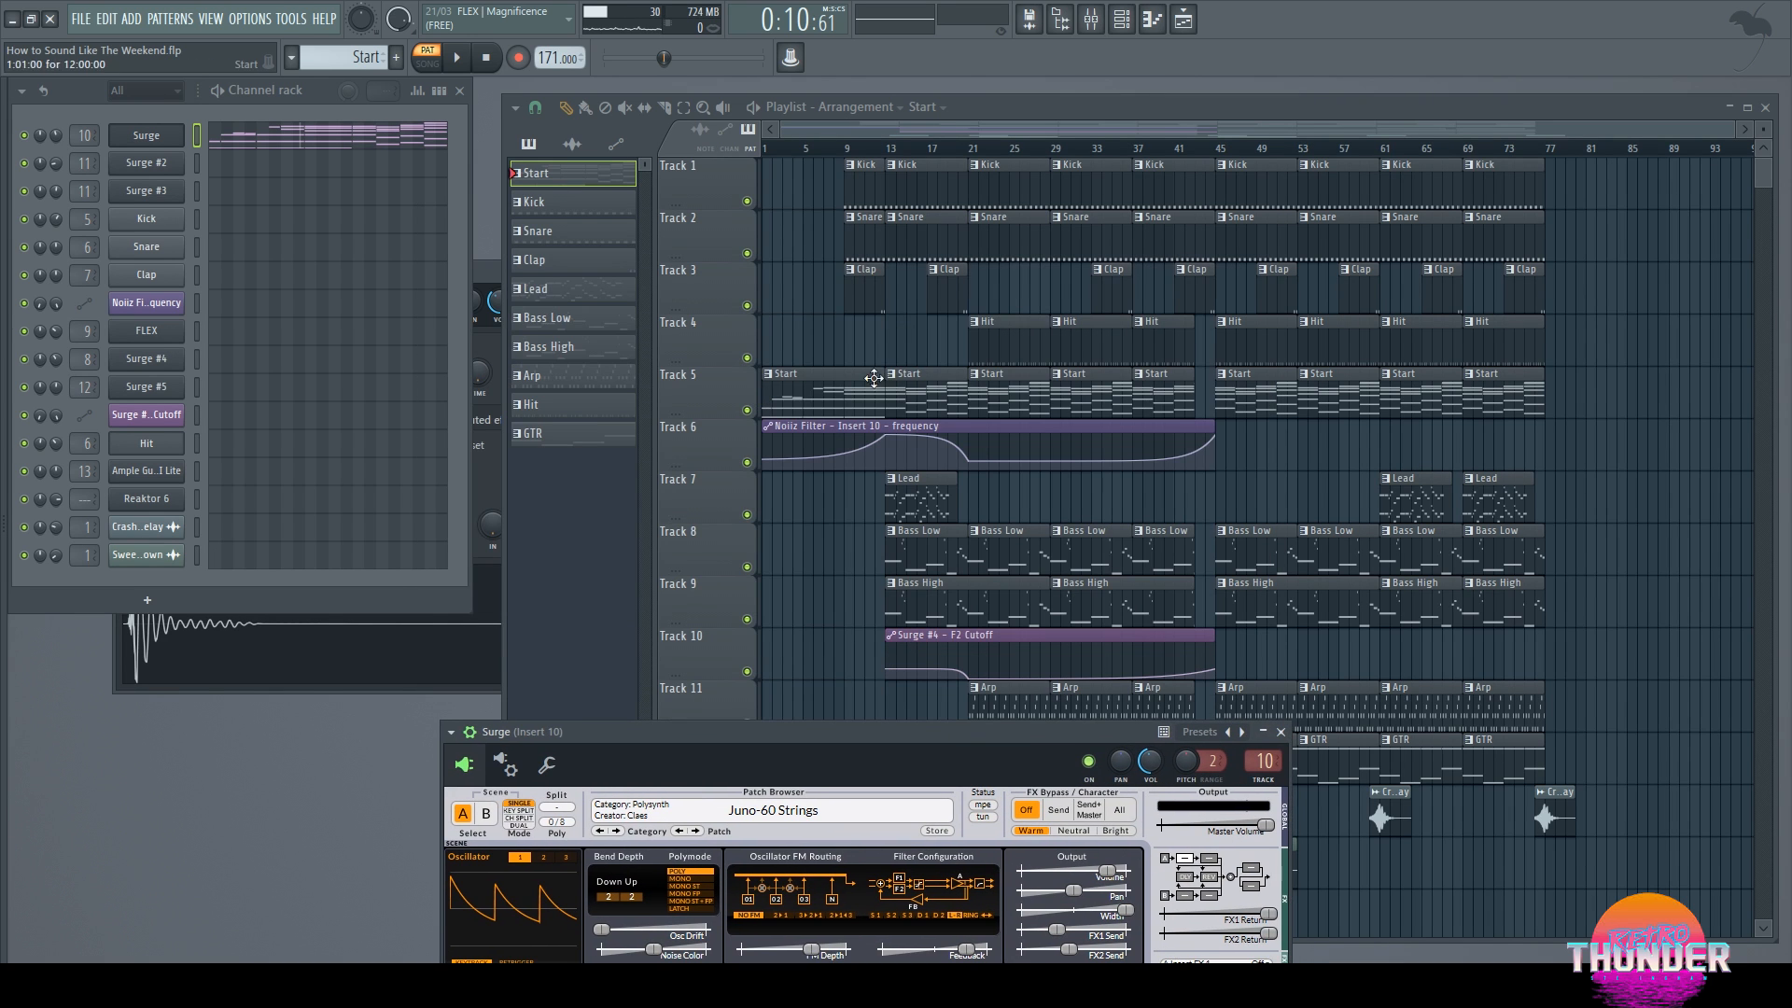
# Step: Inspect the Fruity Parametric EQ 2 and Noiiz Filter settings on the Surge channel's mixer insert 10
pyautogui.doubleClick(84, 136)
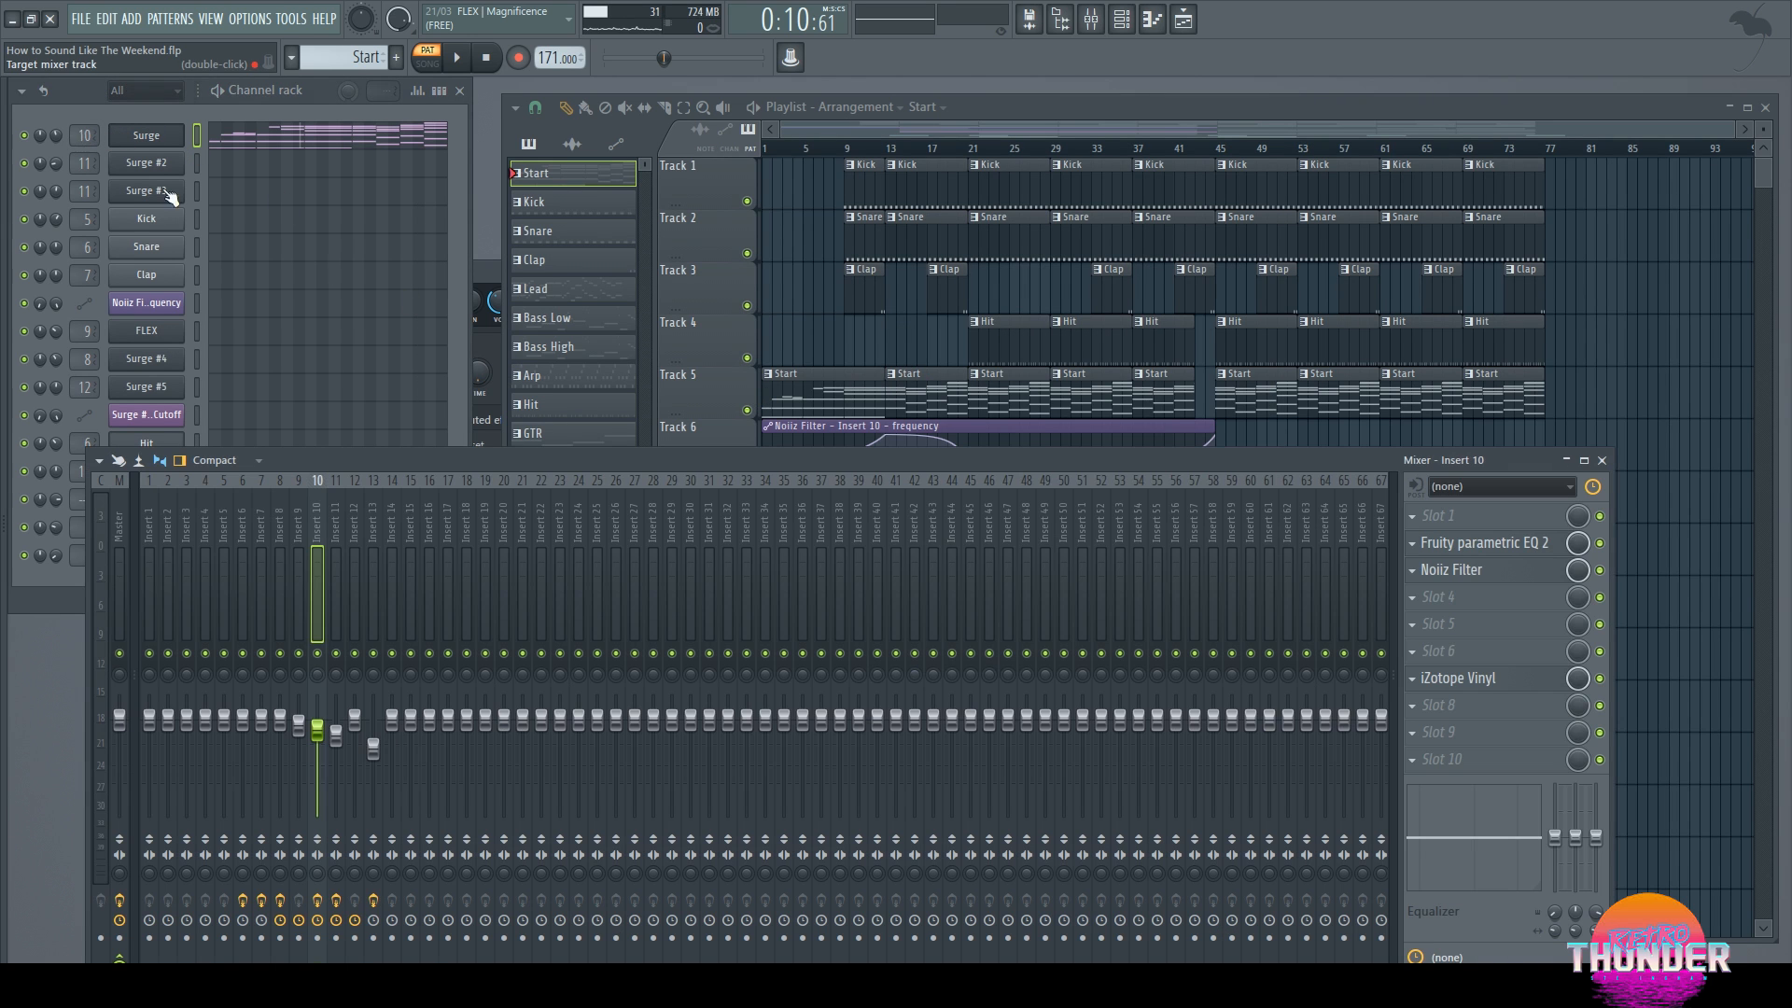
pyautogui.moveTo(1282, 461); pyautogui.dragTo(1180, 294)
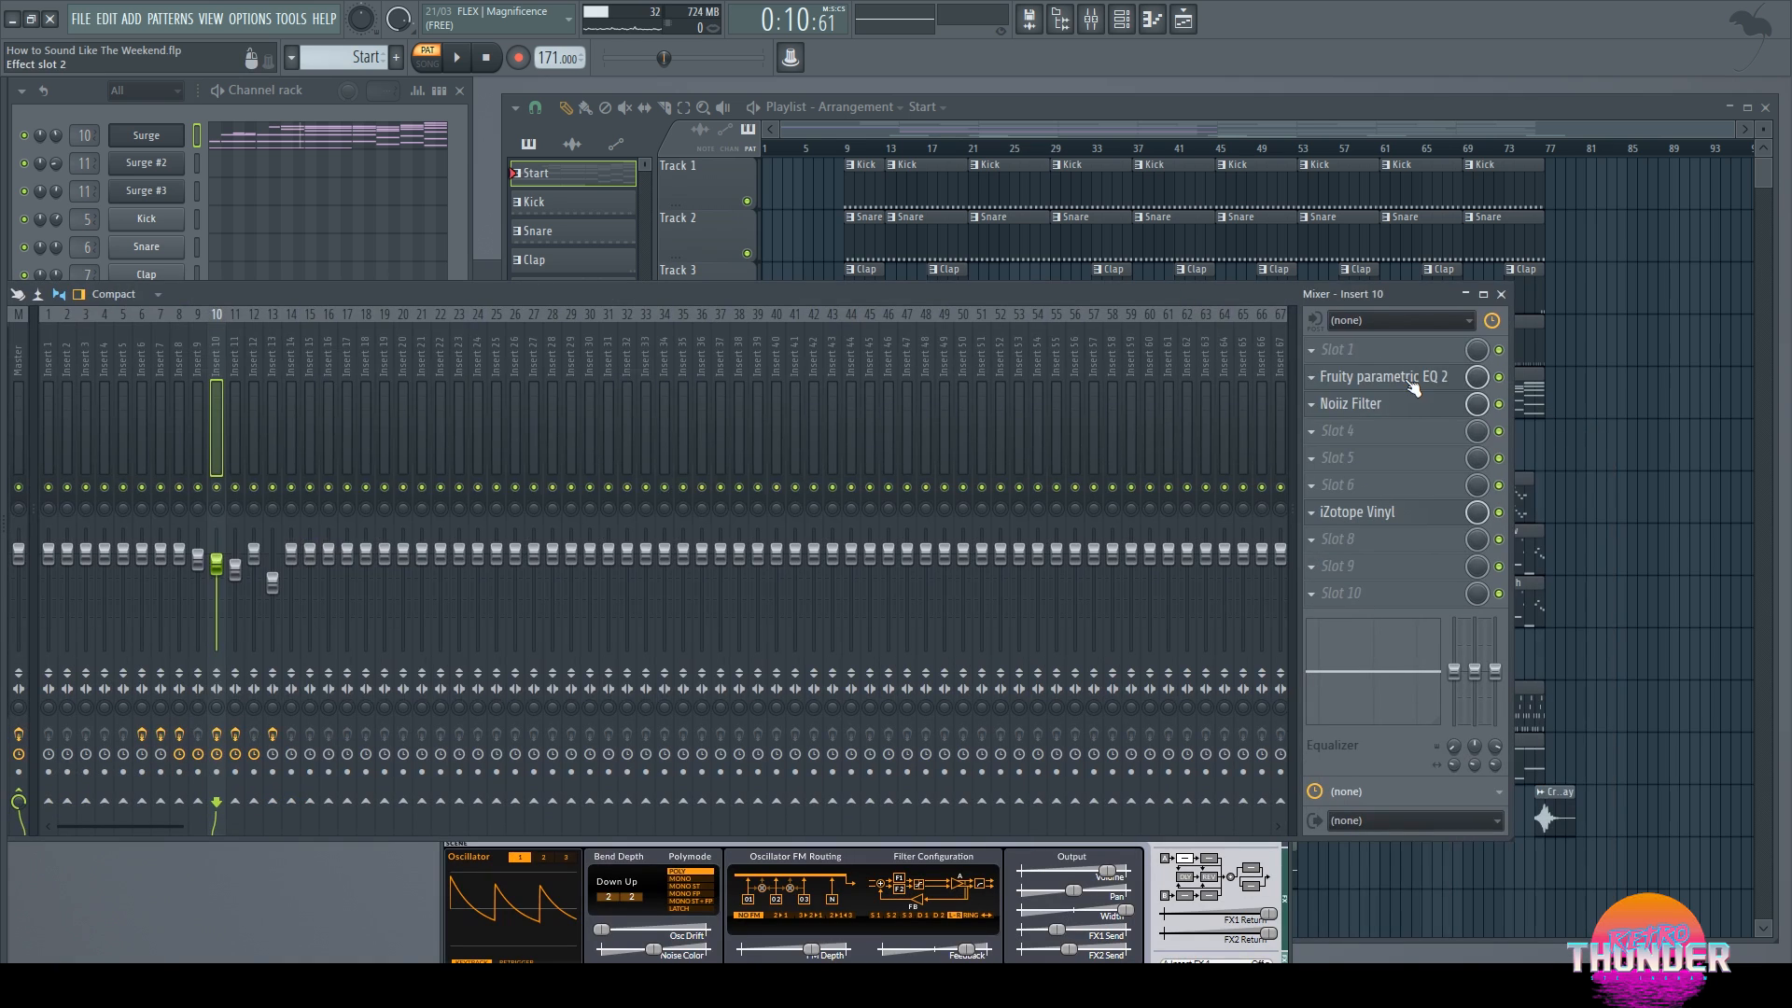
pyautogui.click(1408, 378)
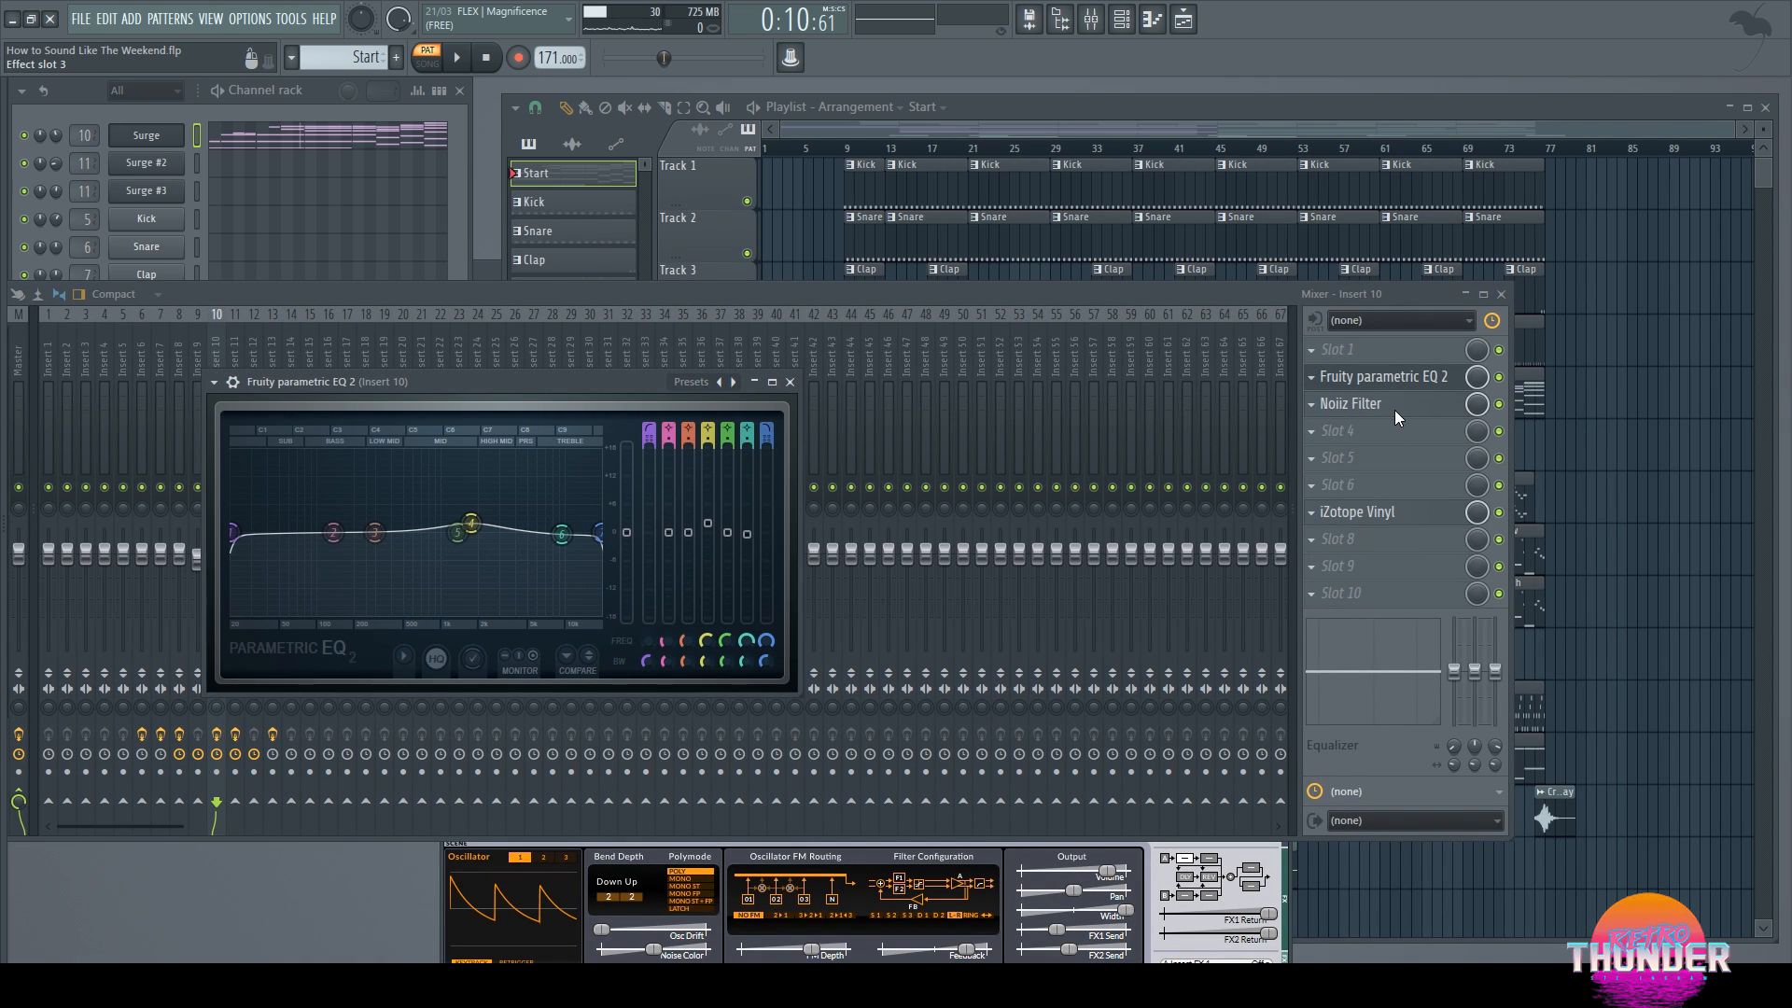
pyautogui.click(790, 382)
pyautogui.click(1400, 404)
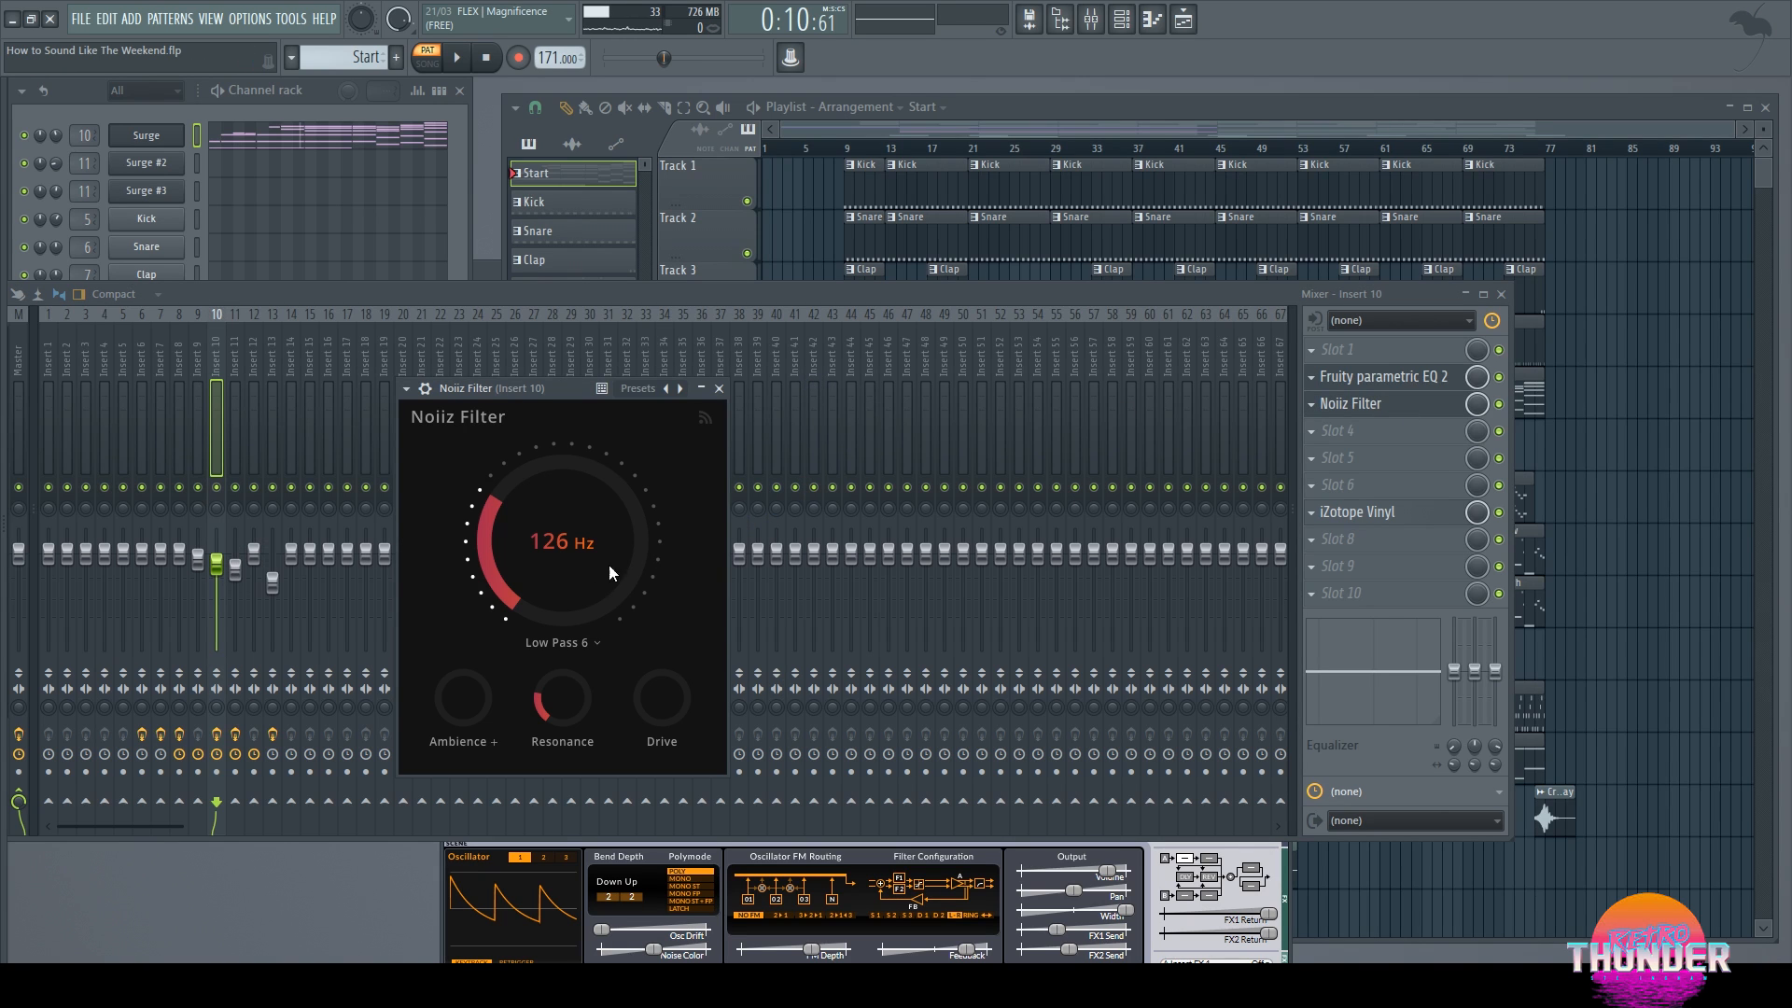
pyautogui.click(718, 388)
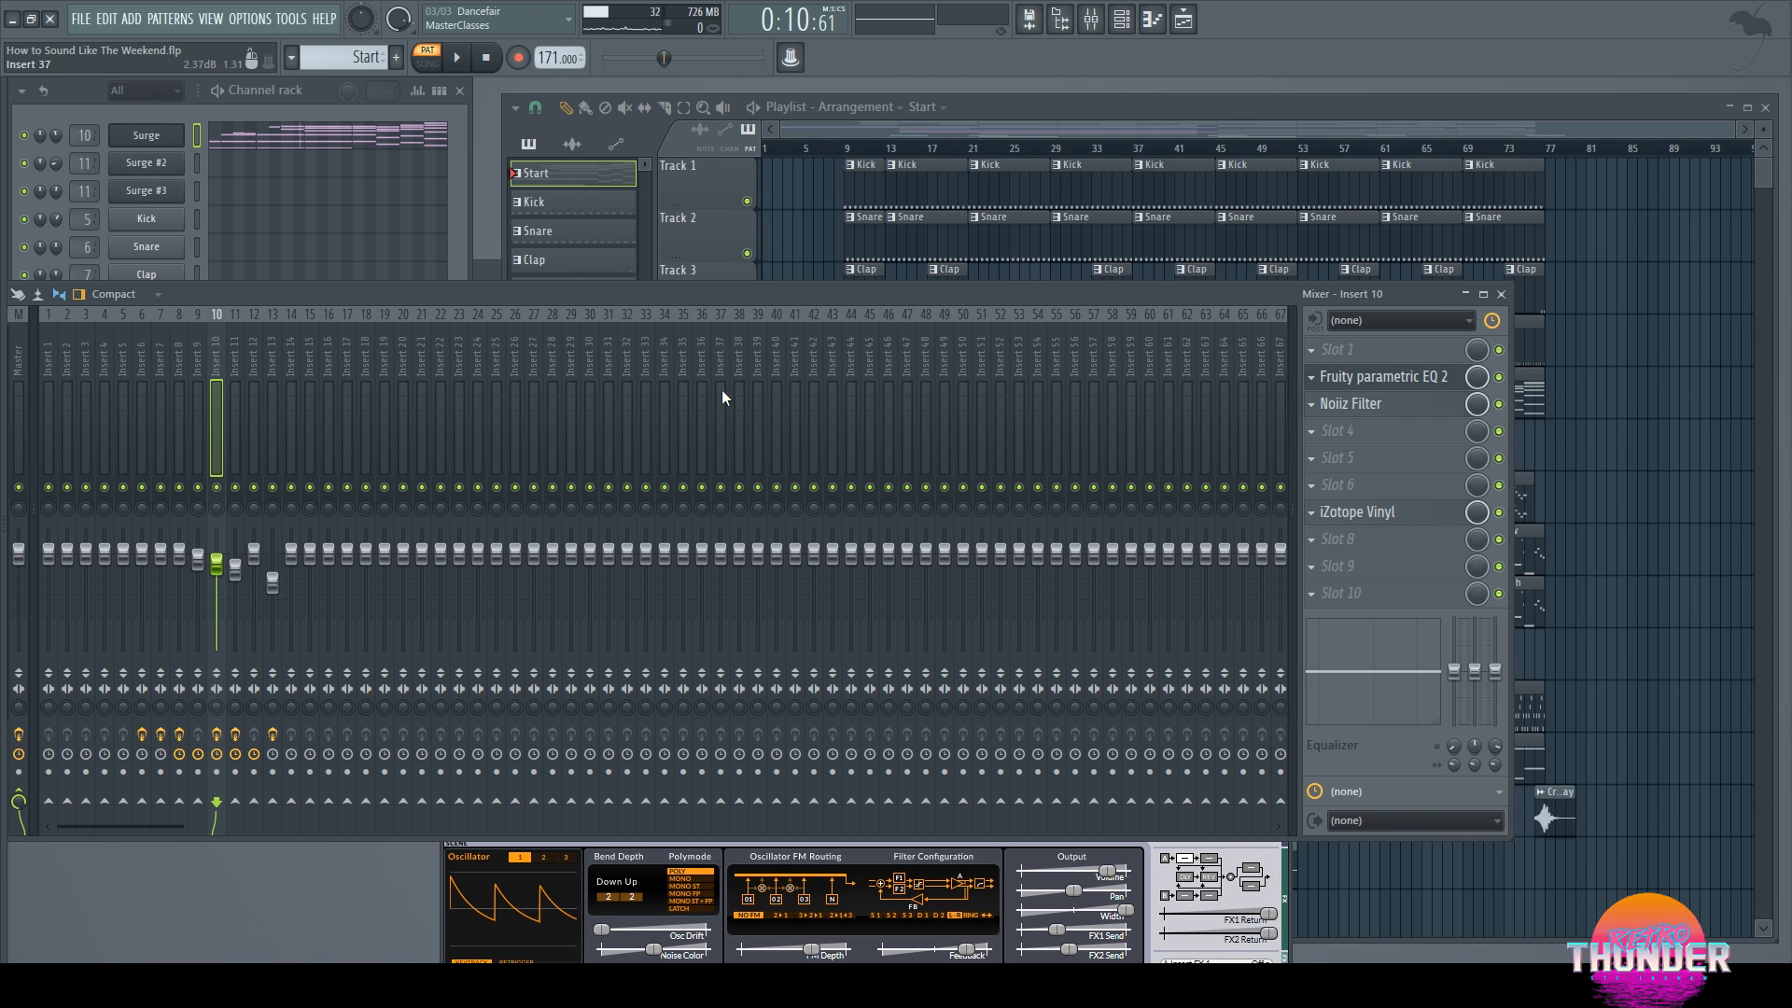
# Step: Inspect the iZotope Vinyl settings on insert 10, closing the mixer and all open plugin windows when done
pyautogui.click(1329, 518)
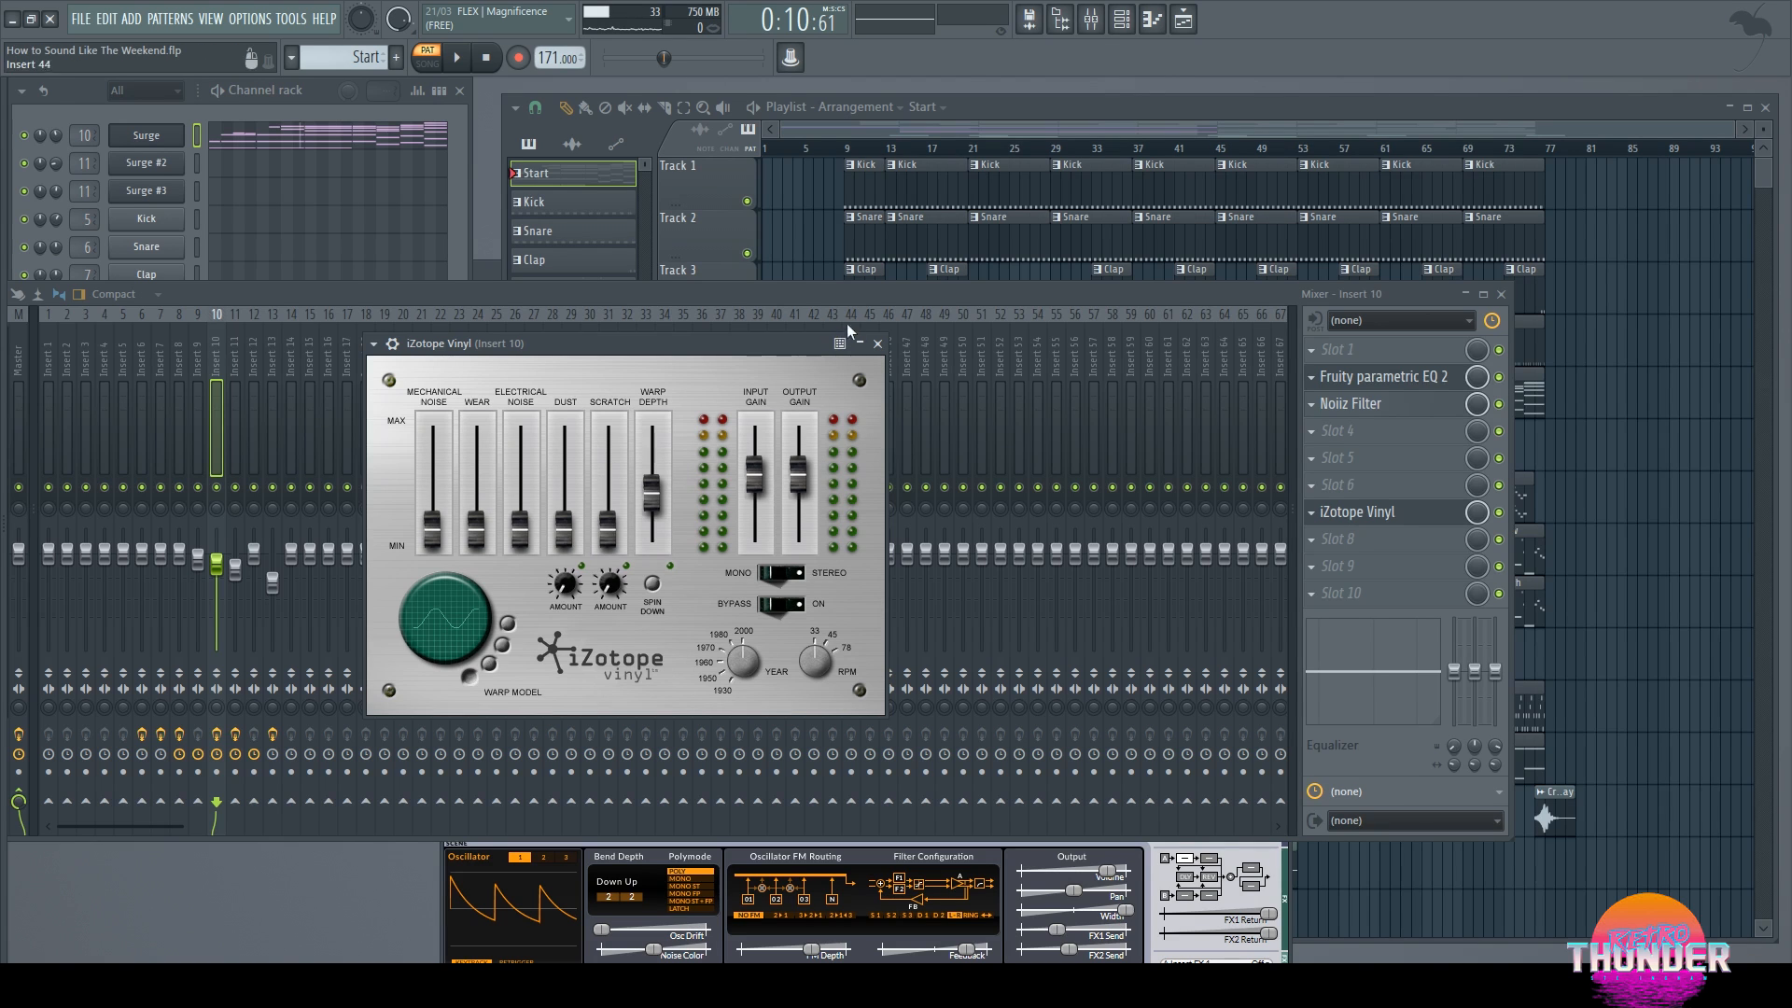
pyautogui.click(878, 344)
pyautogui.click(1501, 294)
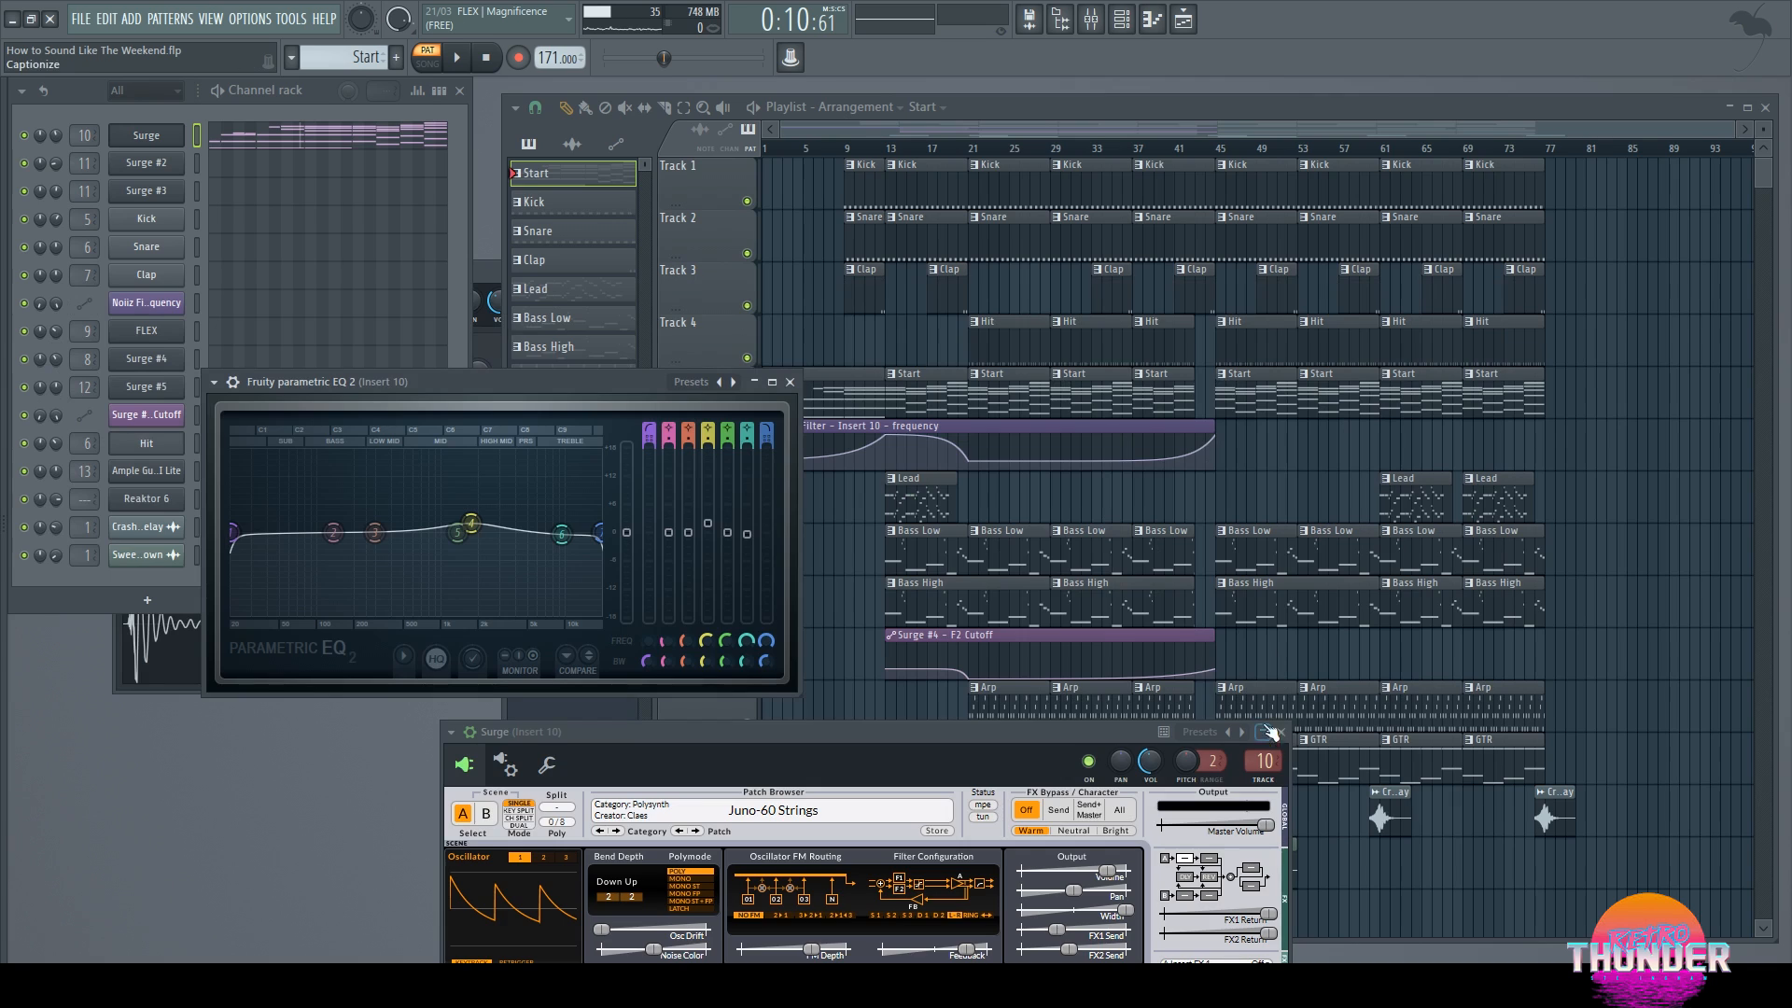
pyautogui.click(1281, 732)
pyautogui.click(789, 381)
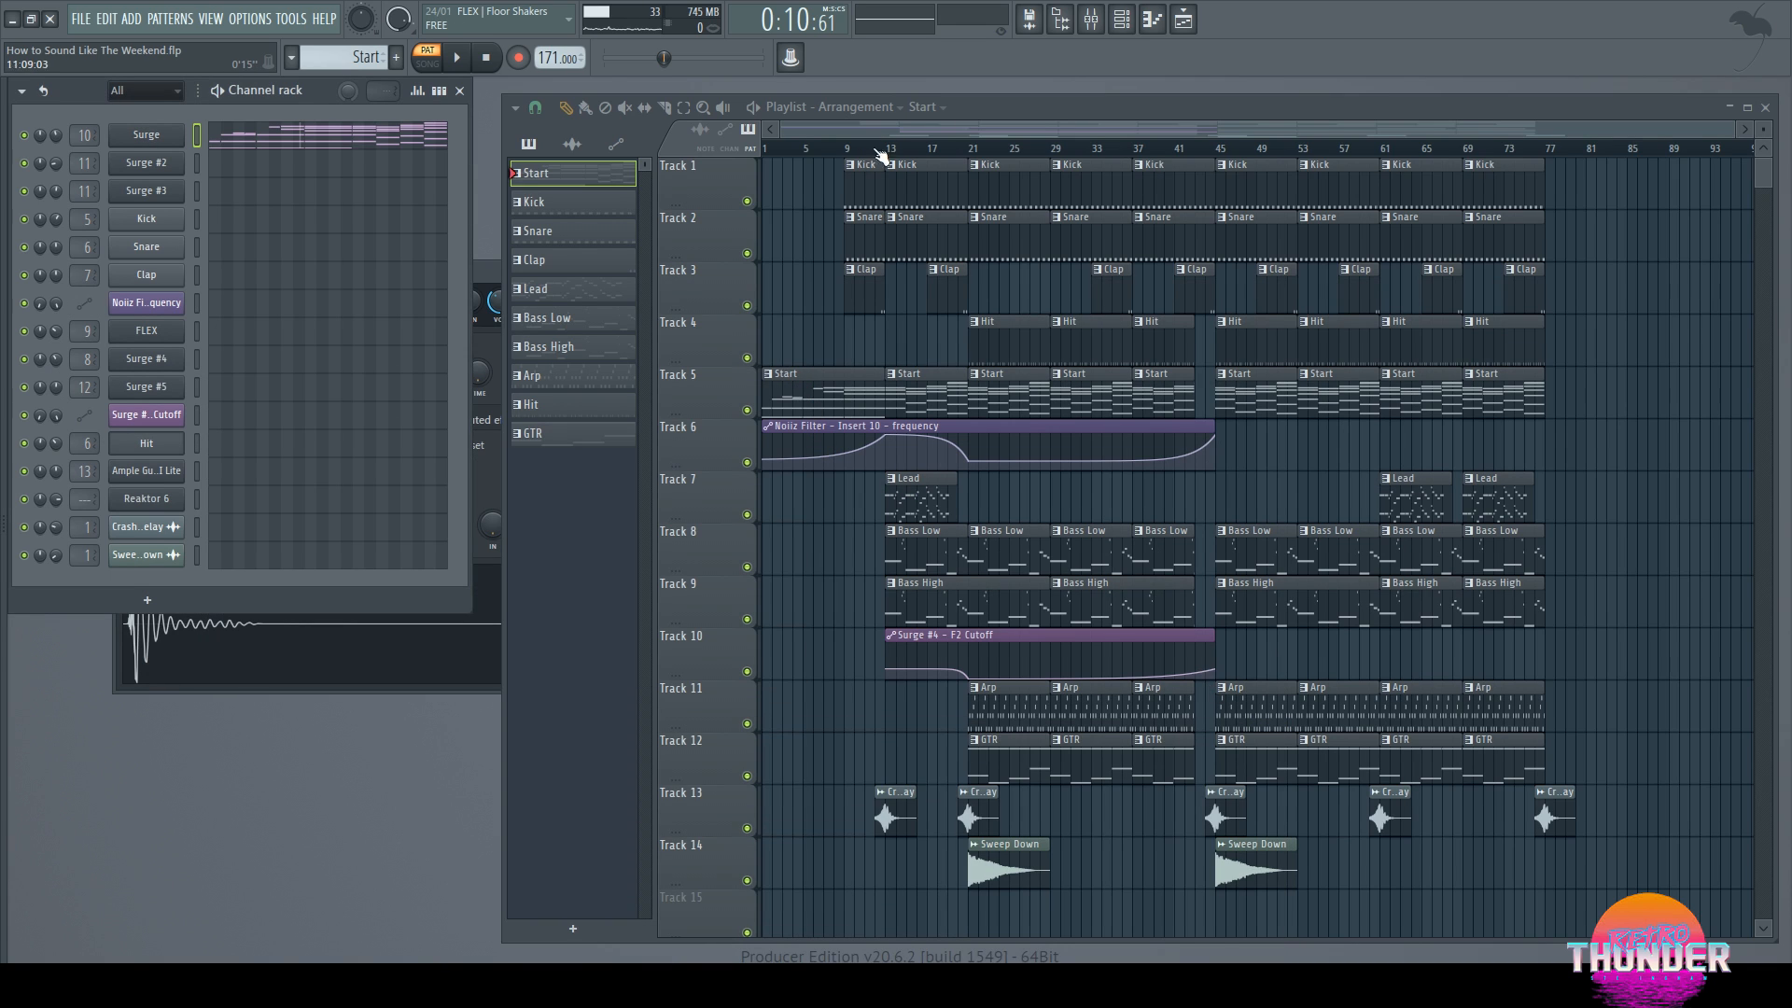
# Step: Select bars 45 to 60 in the playlist and play them with only Tracks 5 and 6 audible
pyautogui.click(974, 154)
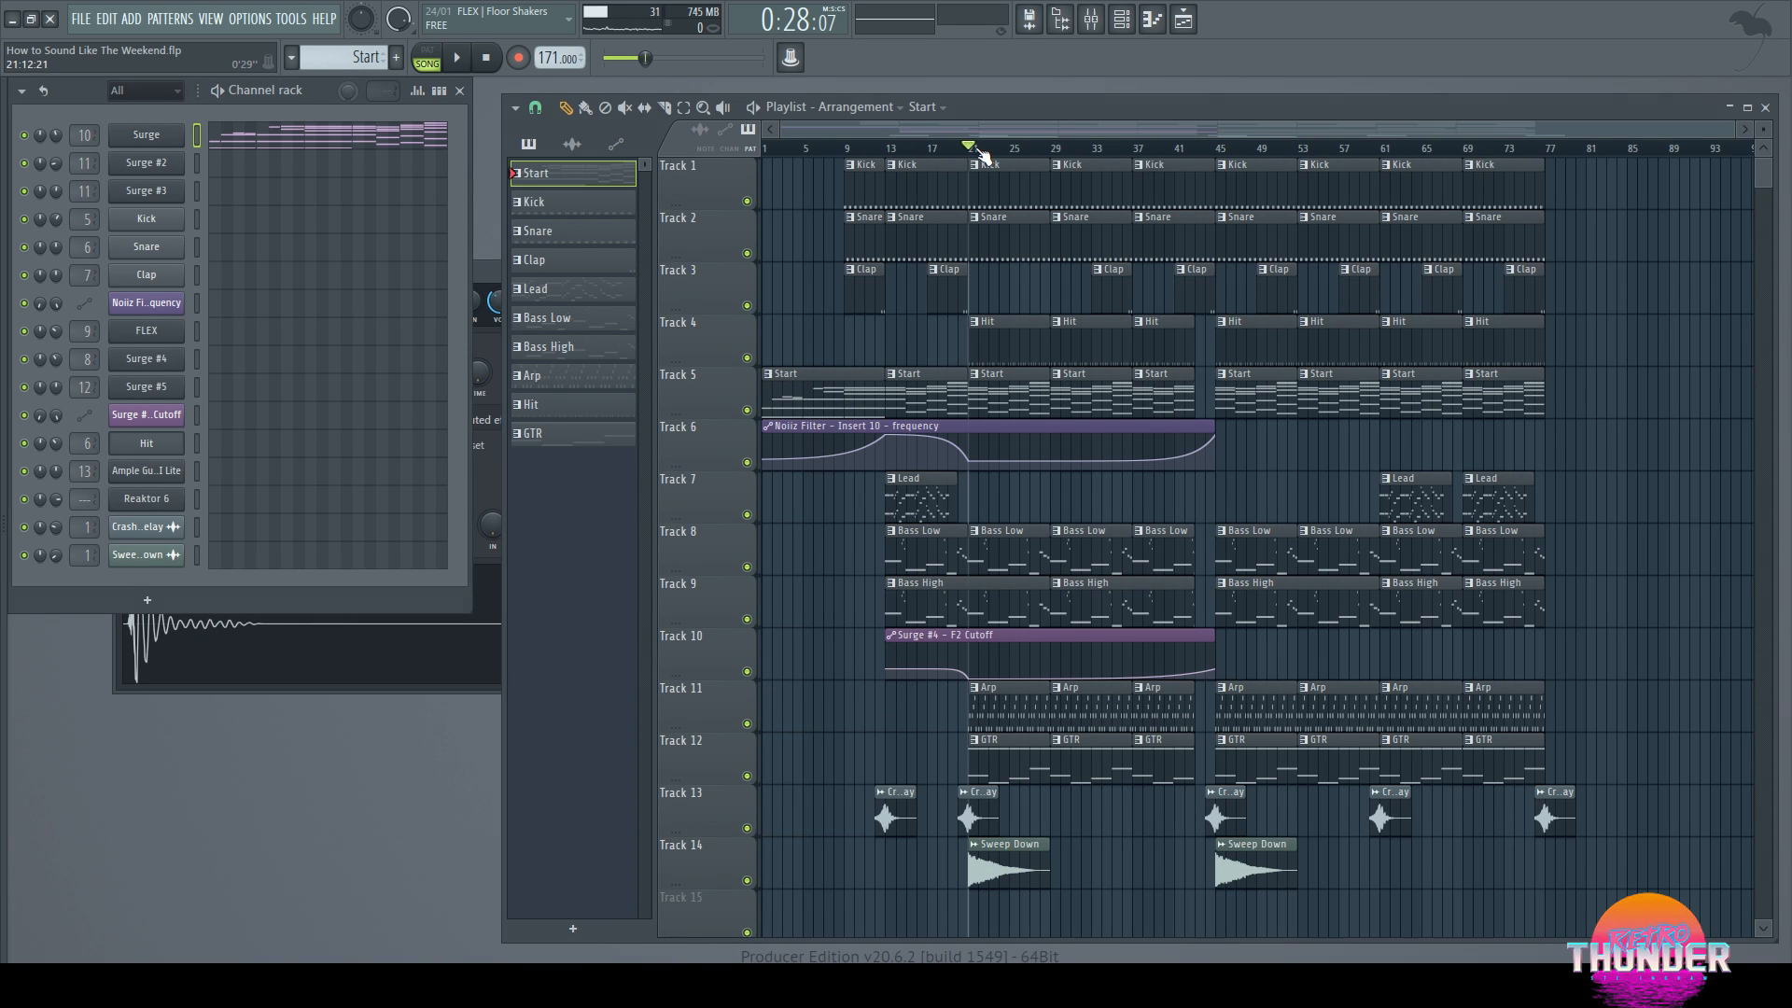
pyautogui.moveTo(1225, 157); pyautogui.dragTo(1385, 179)
pyautogui.keyDown('ctrl'); pyautogui.click(747, 409); pyautogui.keyUp('ctrl')
pyautogui.click(746, 462)
pyautogui.click(456, 57)
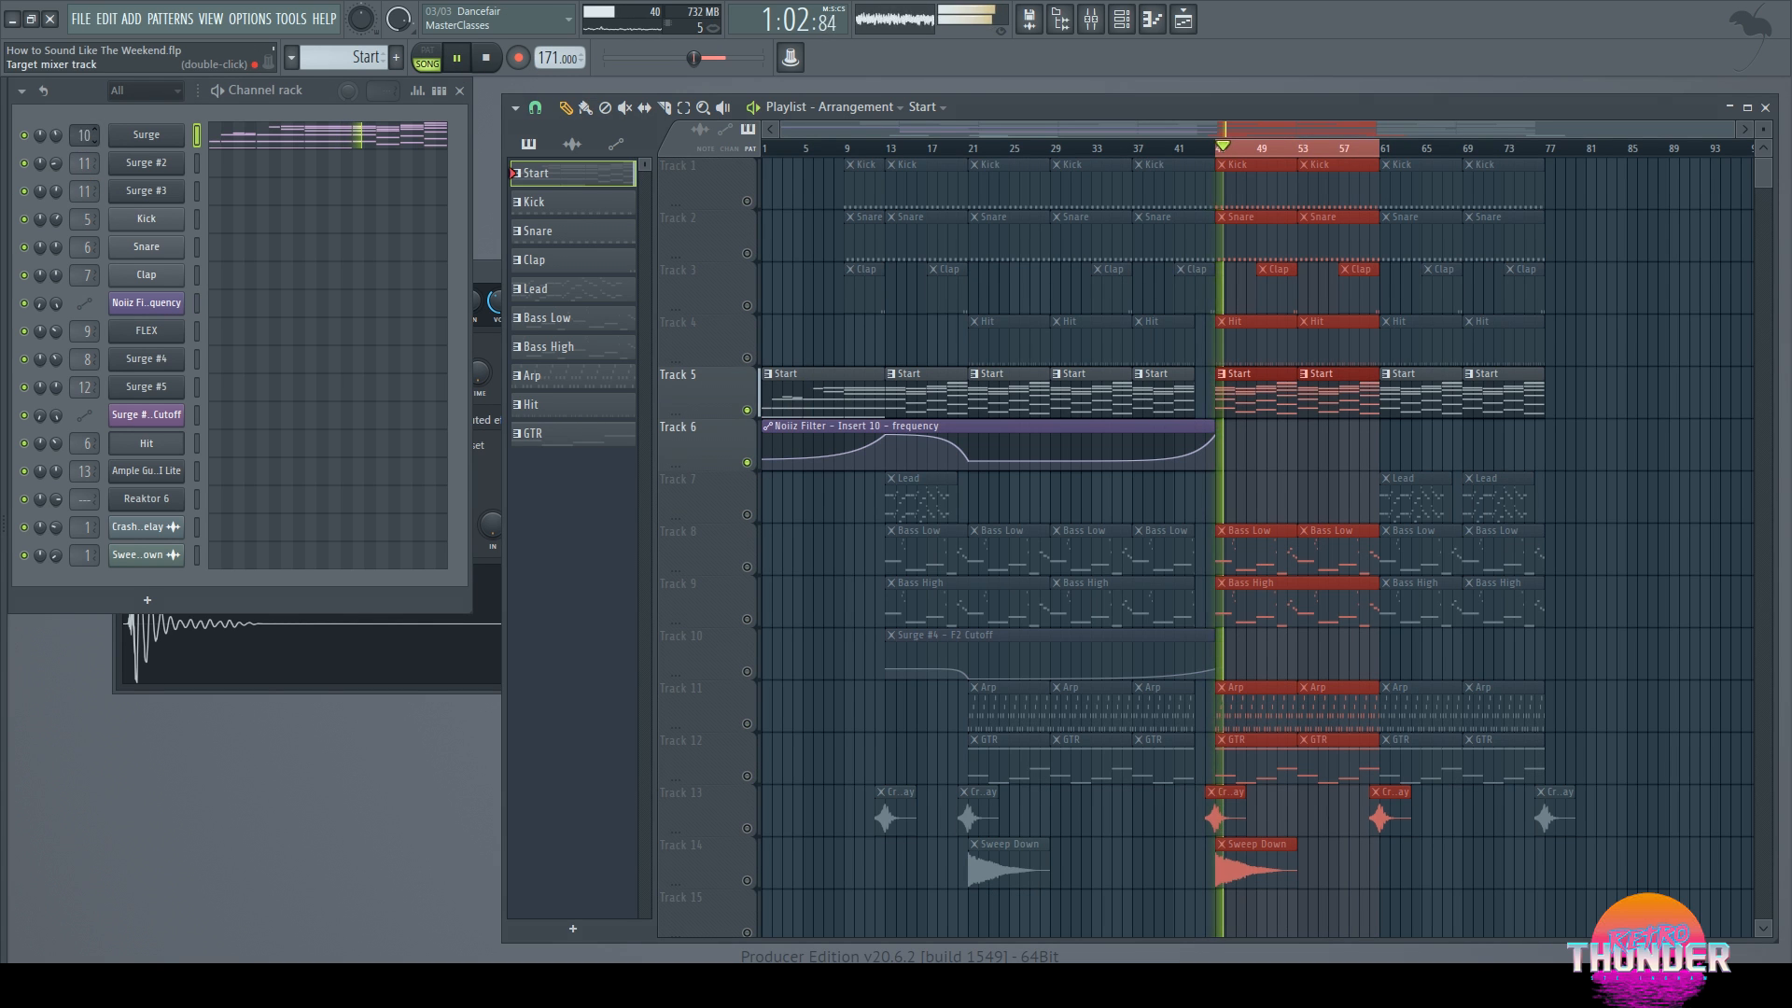
# Step: Compare the playing Surge chords with iZotope Vinyl on insert 10 disabled and re-enabled
pyautogui.press('F9')
pyautogui.click(1499, 512)
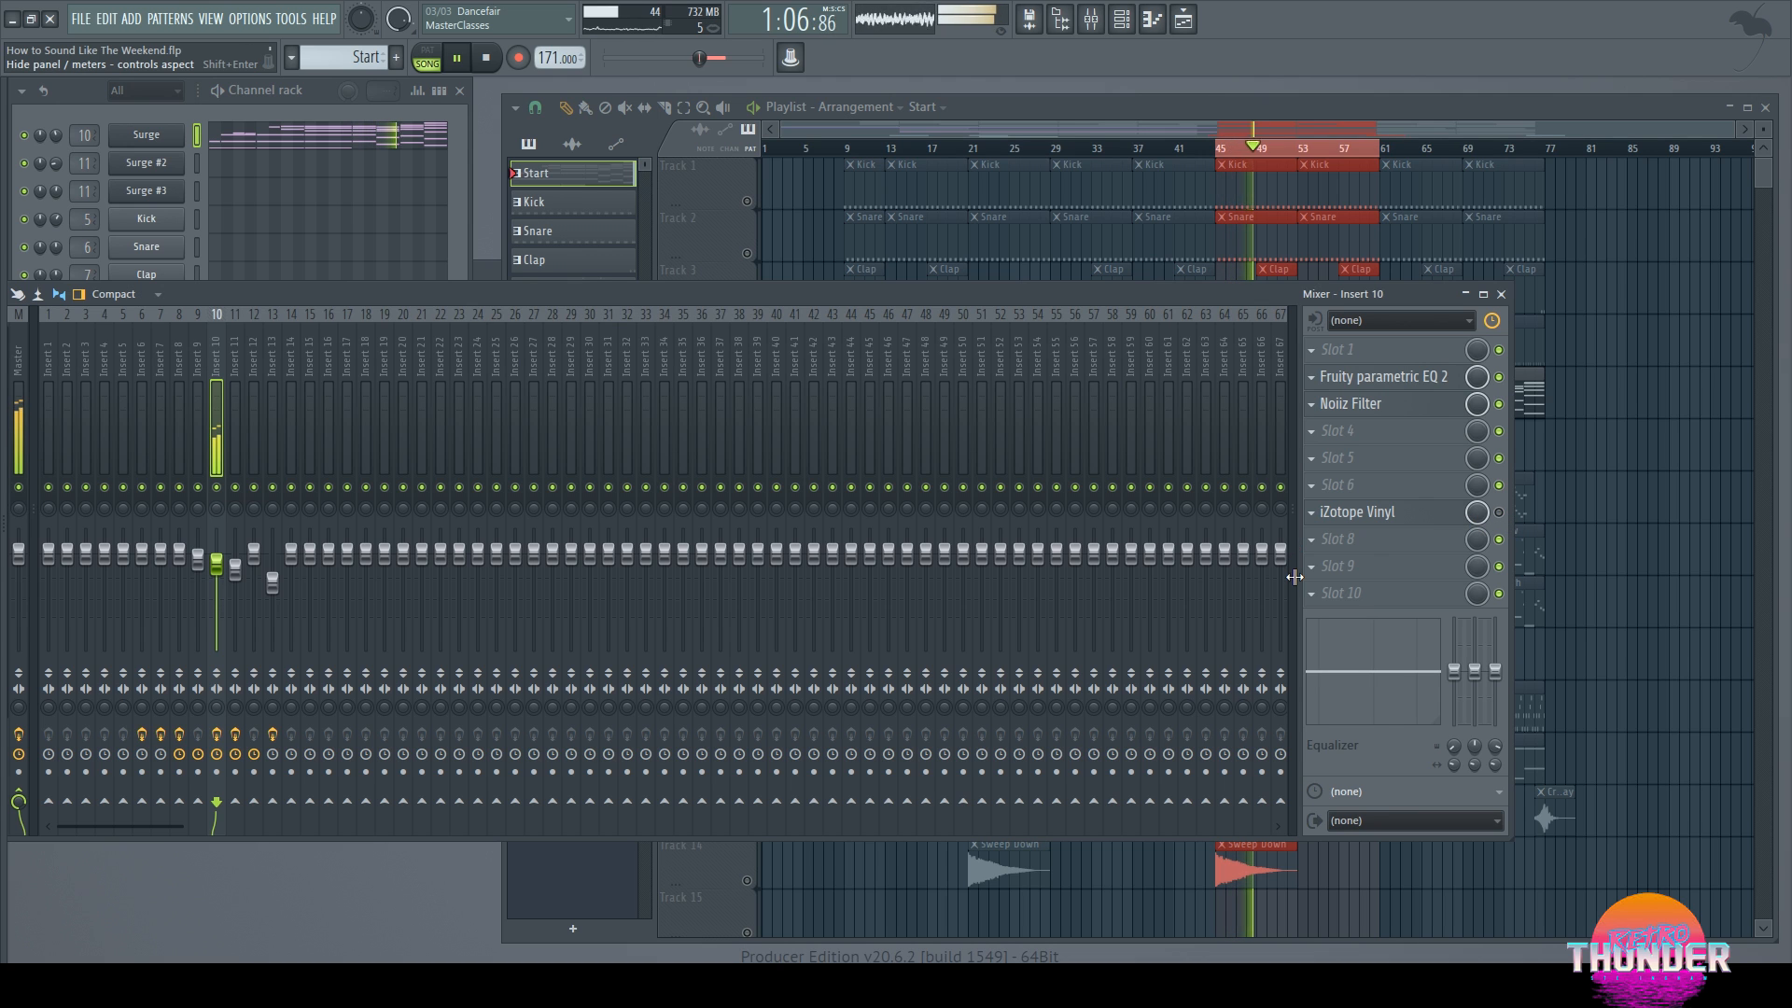
pyautogui.click(1499, 511)
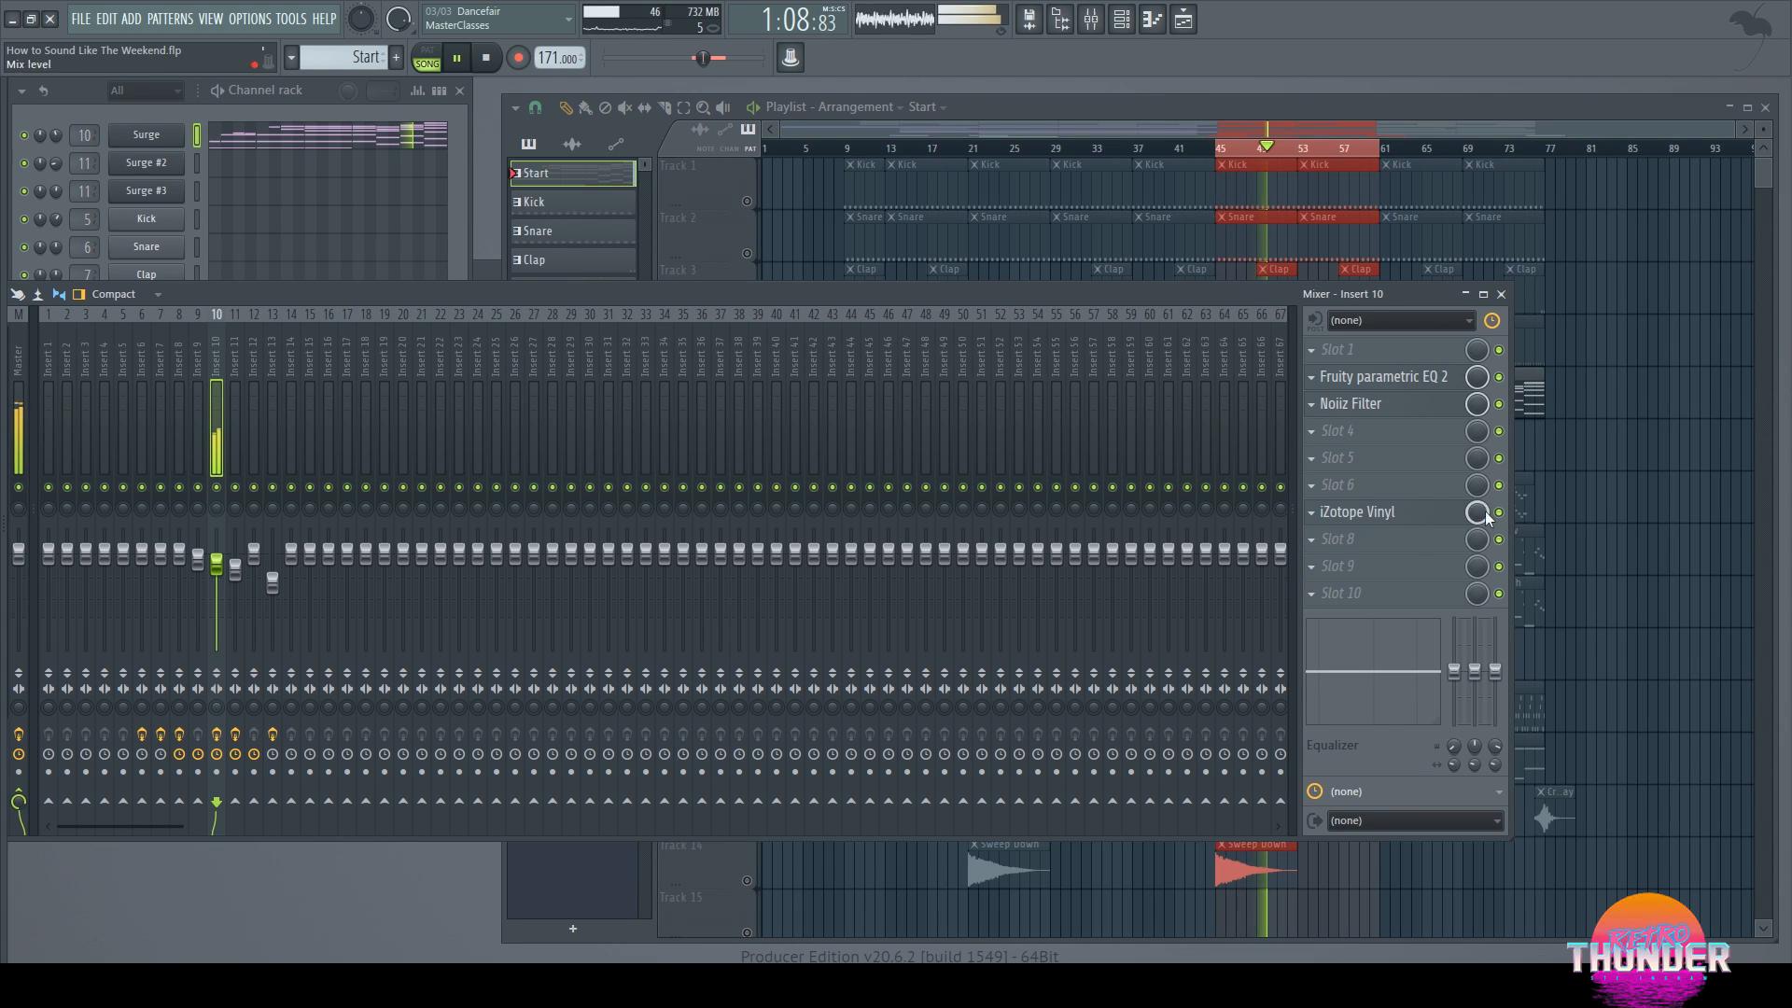
# Step: Demonstrate iZotope Vinyl's Warp Depth at 100% and bring it back to about 42%, ending with the windows closed and playback stopped
pyautogui.click(1343, 513)
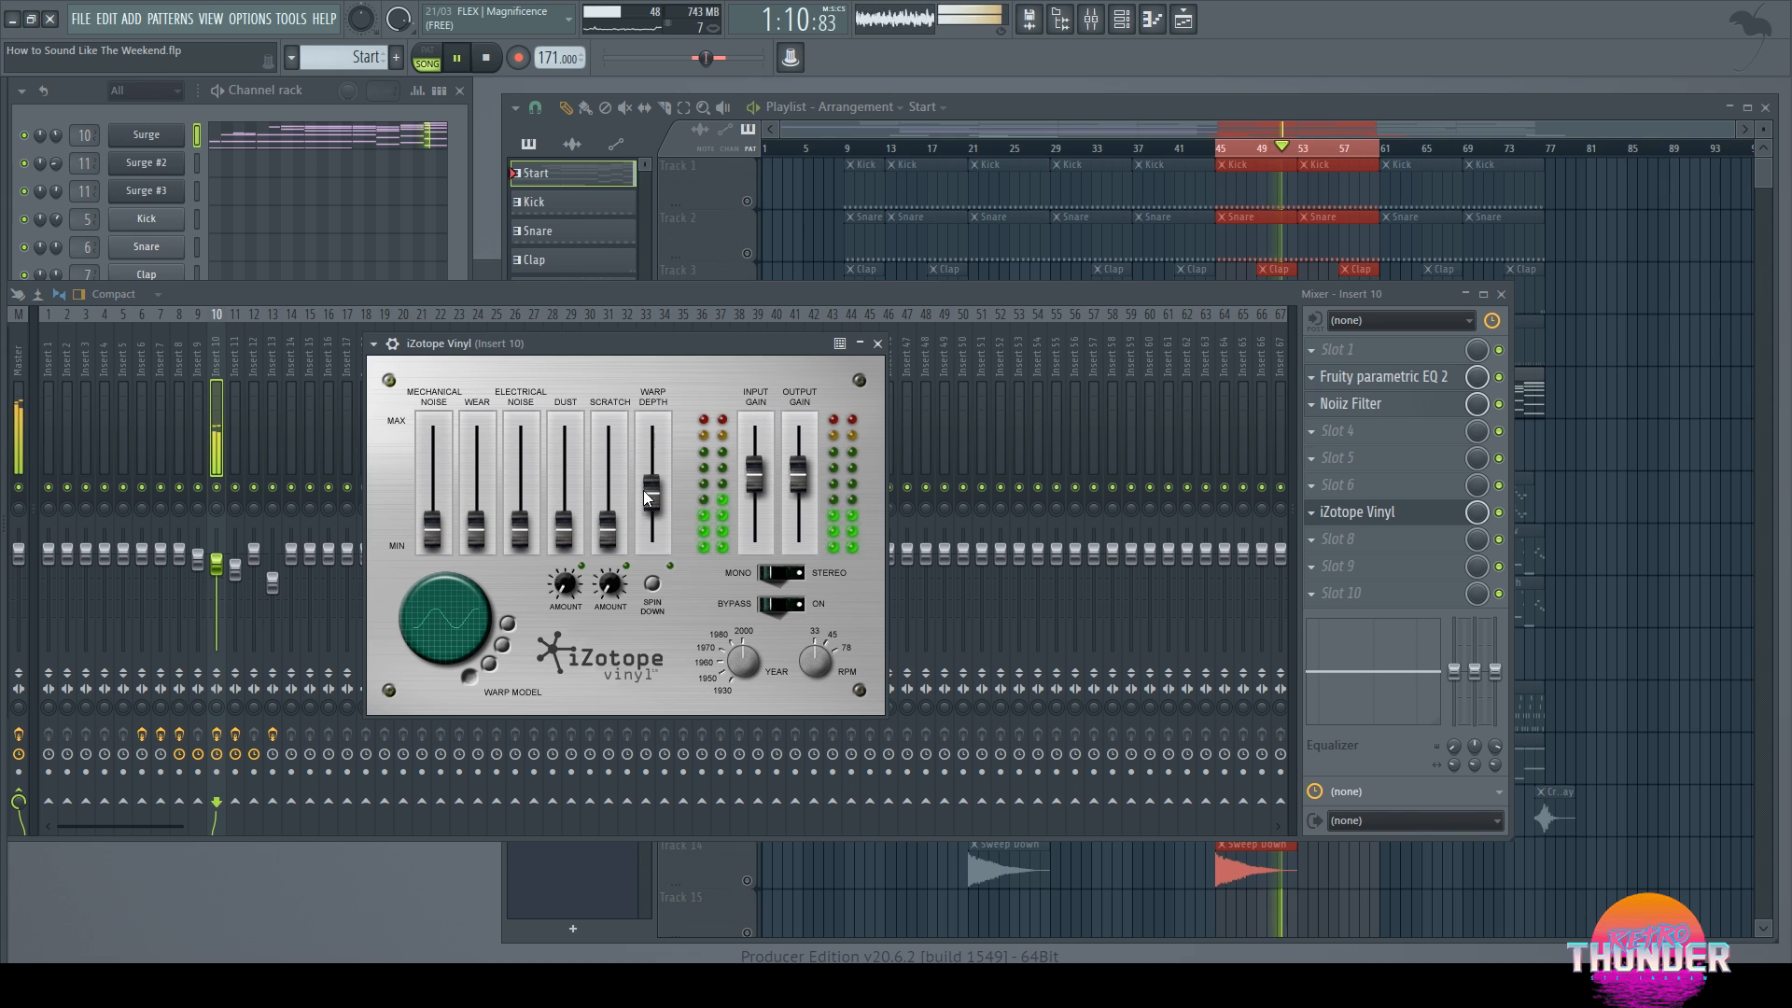
pyautogui.moveTo(647, 491); pyautogui.dragTo(647, 429)
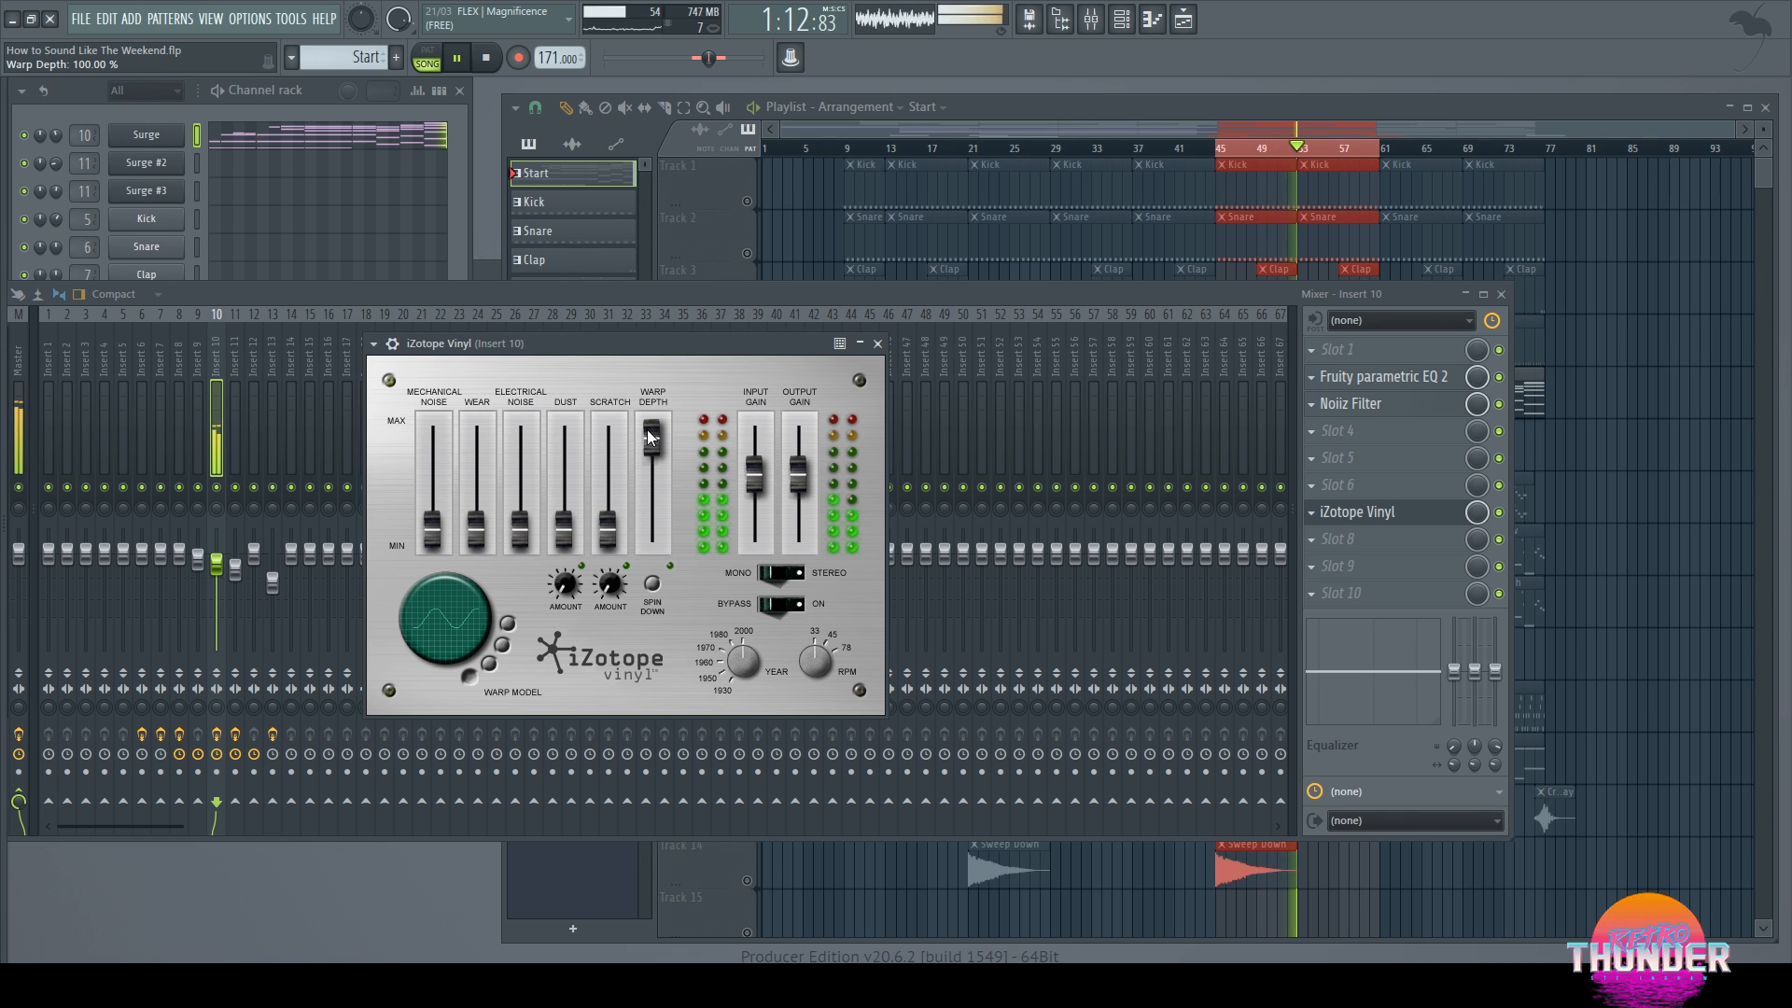
pyautogui.moveTo(647, 435); pyautogui.dragTo(652, 485)
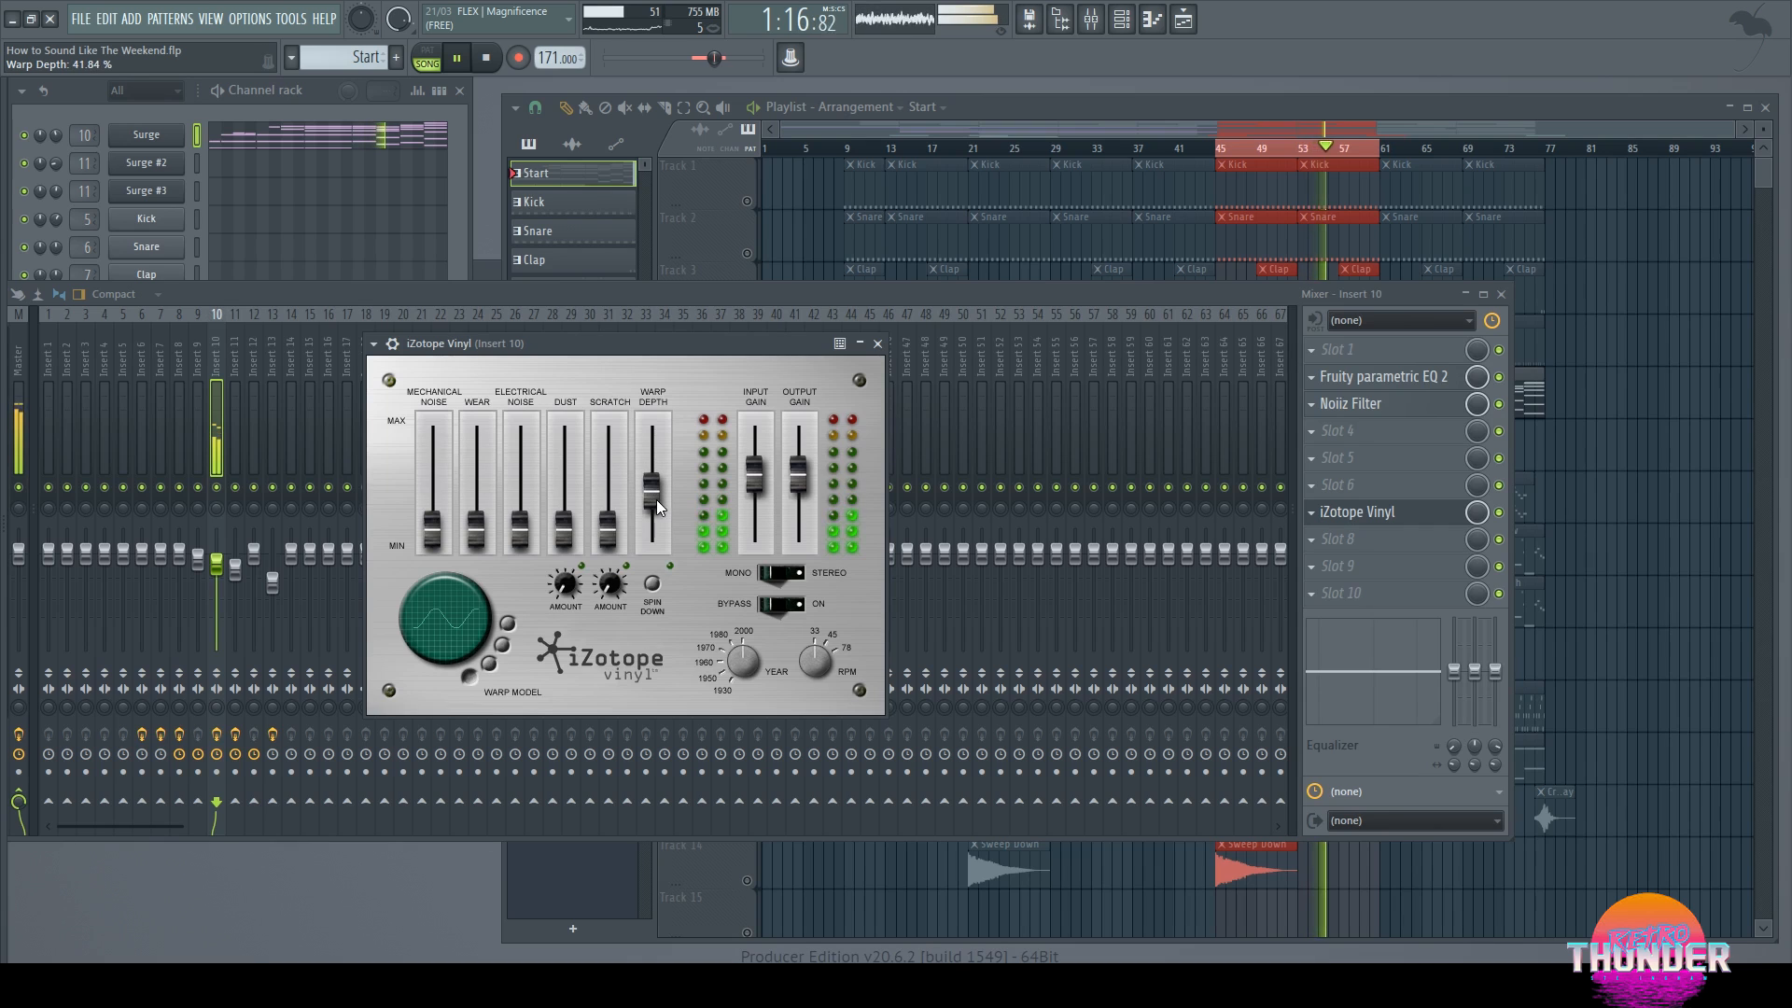
pyautogui.click(876, 343)
pyautogui.click(1501, 294)
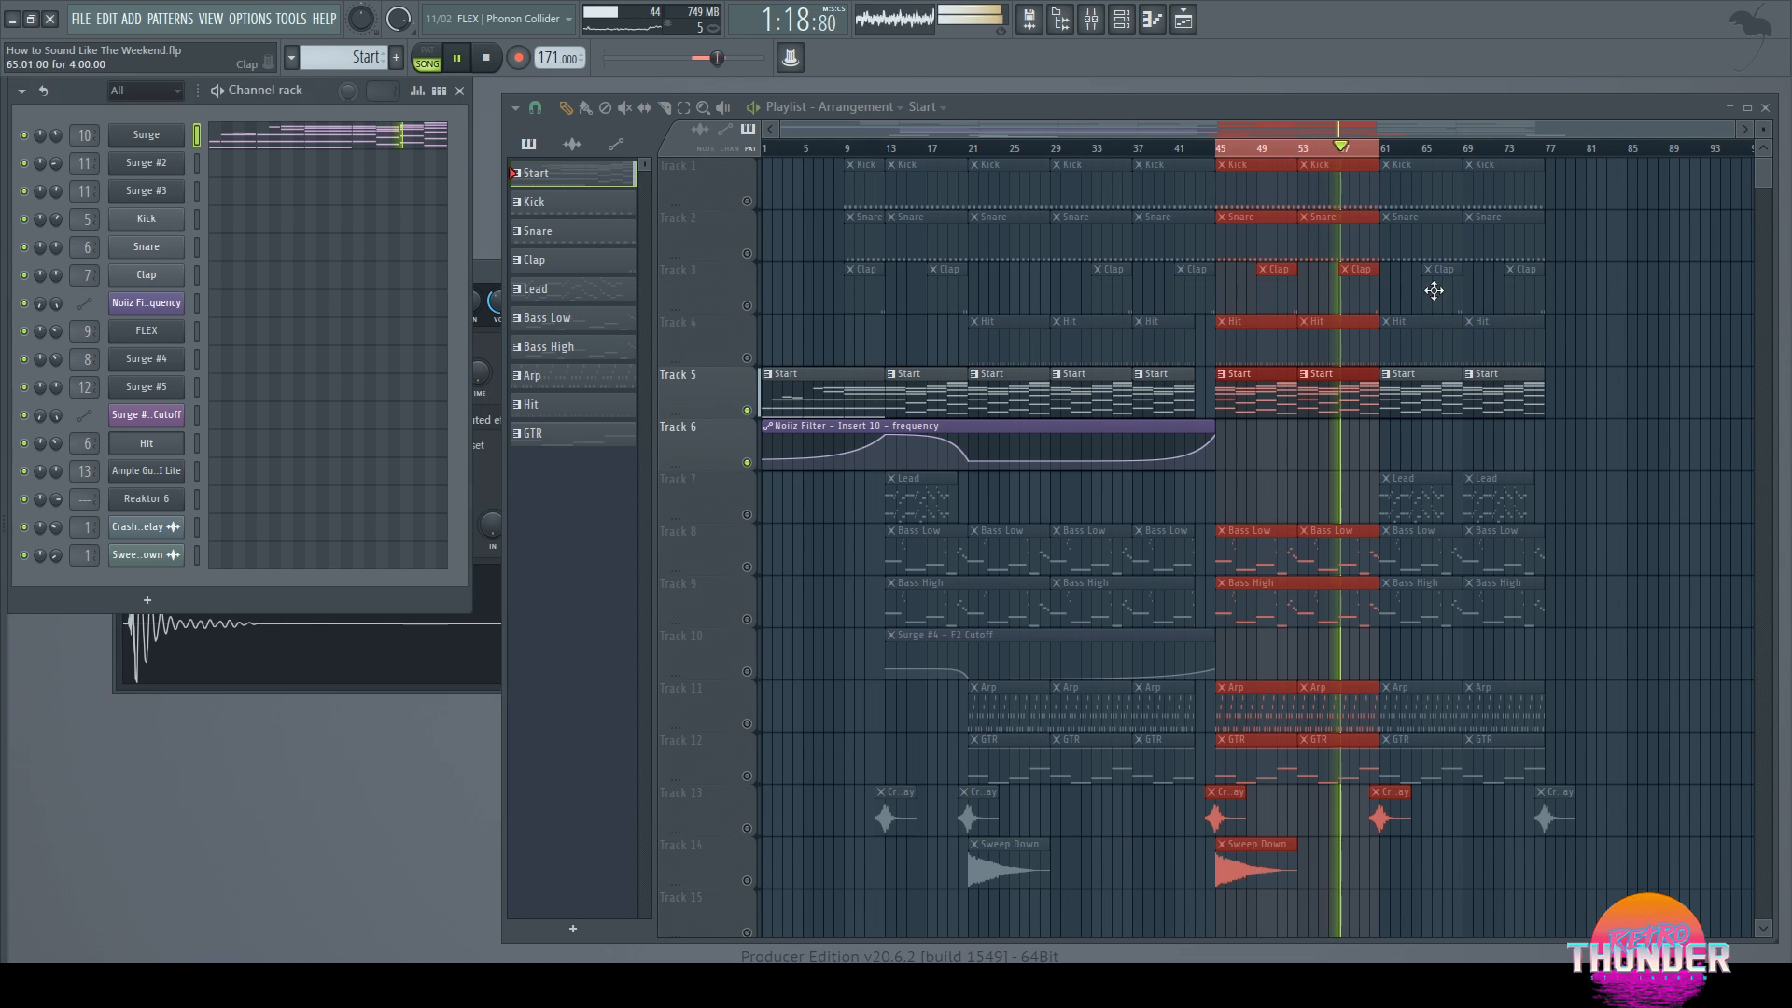
pyautogui.click(487, 59)
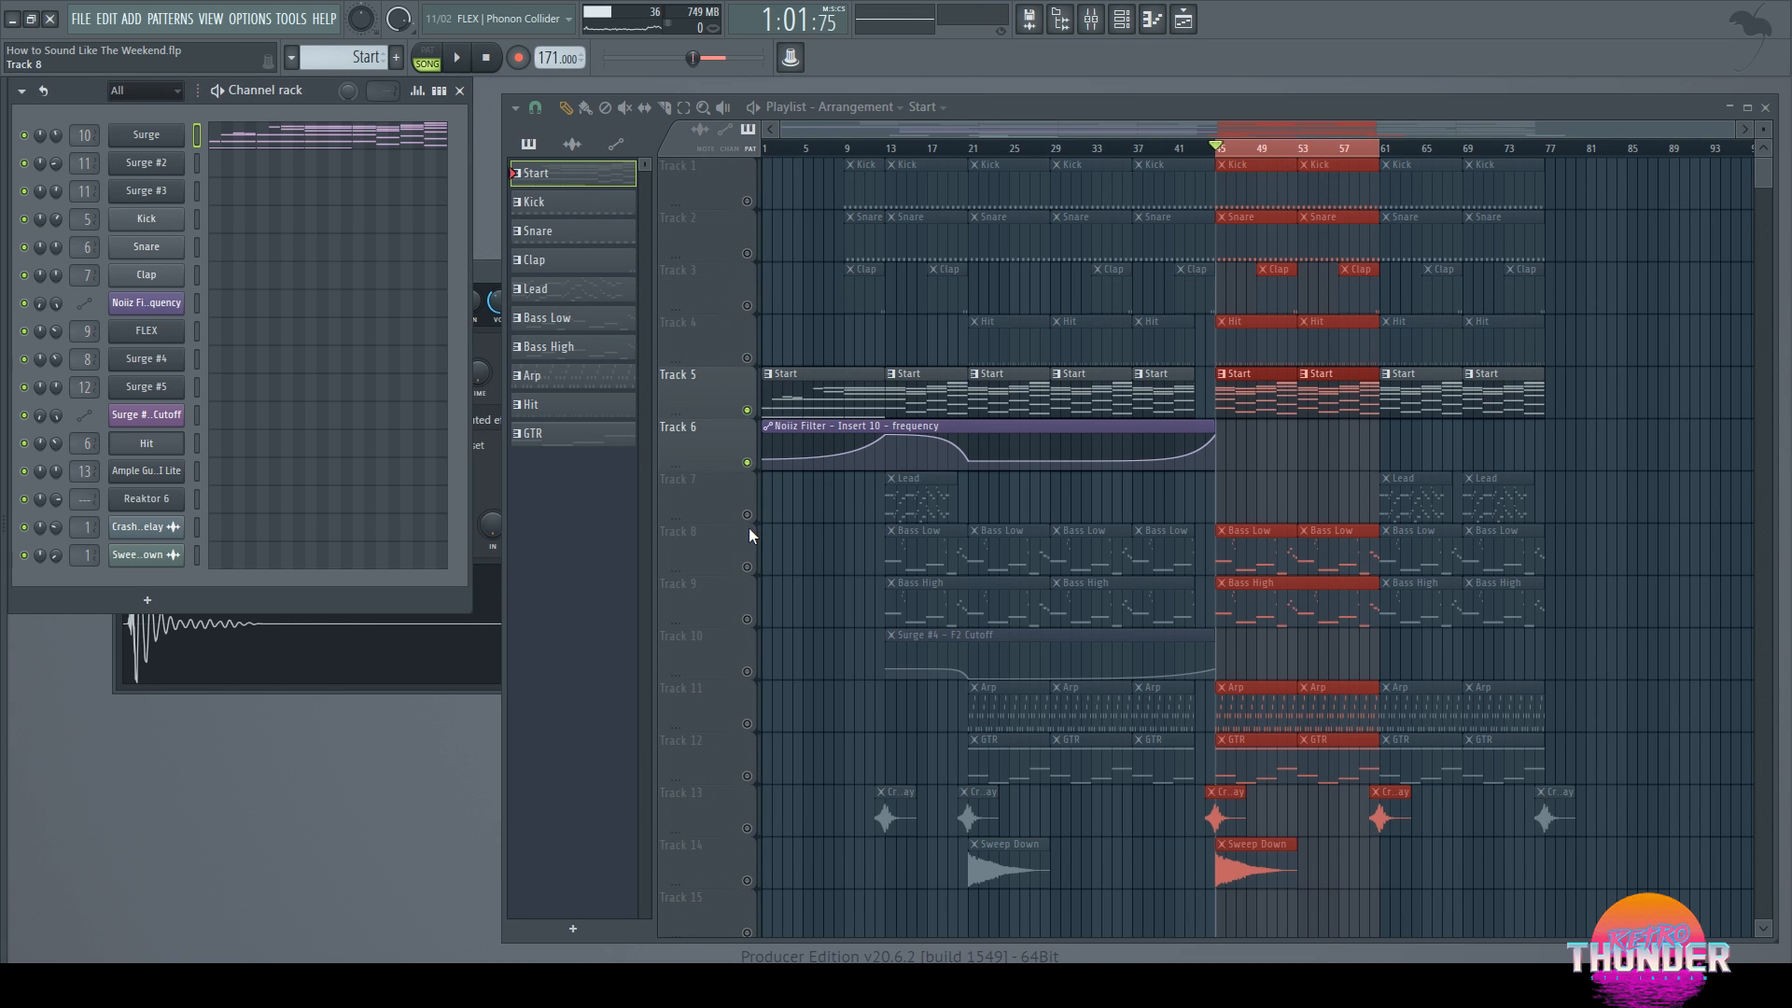
# Step: Solo Track 7 in the playlist, select its Lead pattern and audition it briefly in pattern mode
pyautogui.click(787, 508)
pyautogui.click(920, 478)
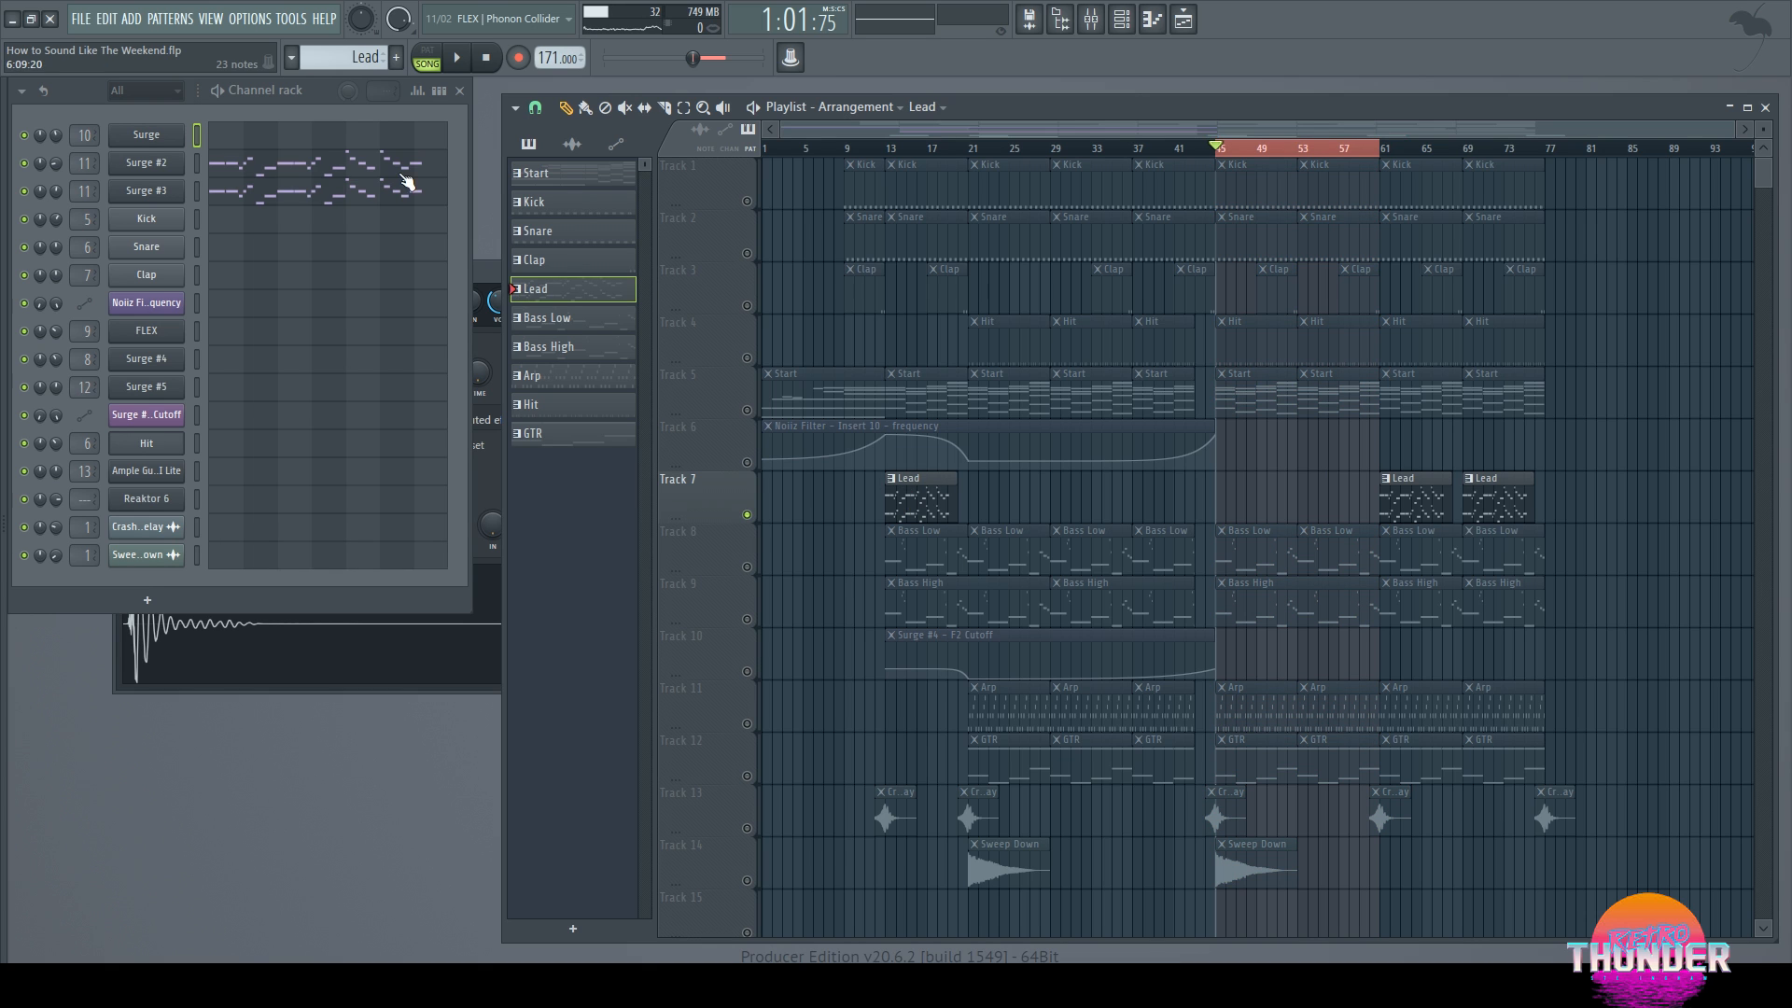
pyautogui.click(427, 51)
pyautogui.click(457, 58)
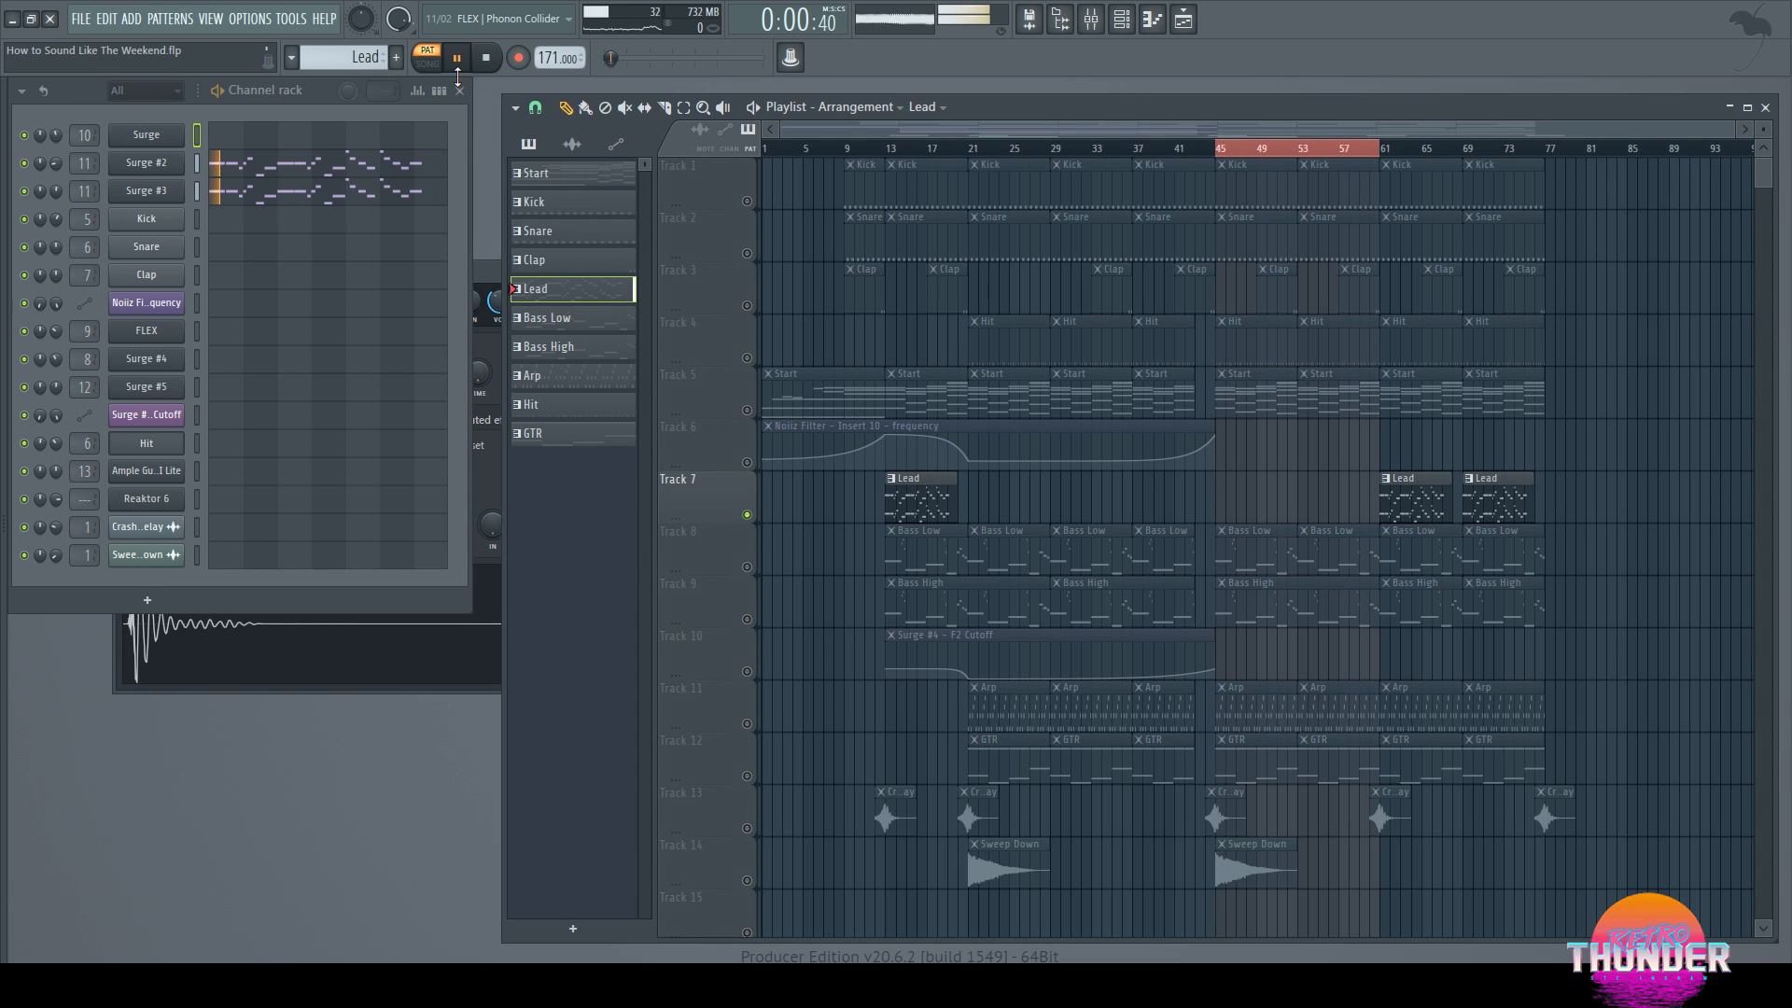
pyautogui.click(485, 59)
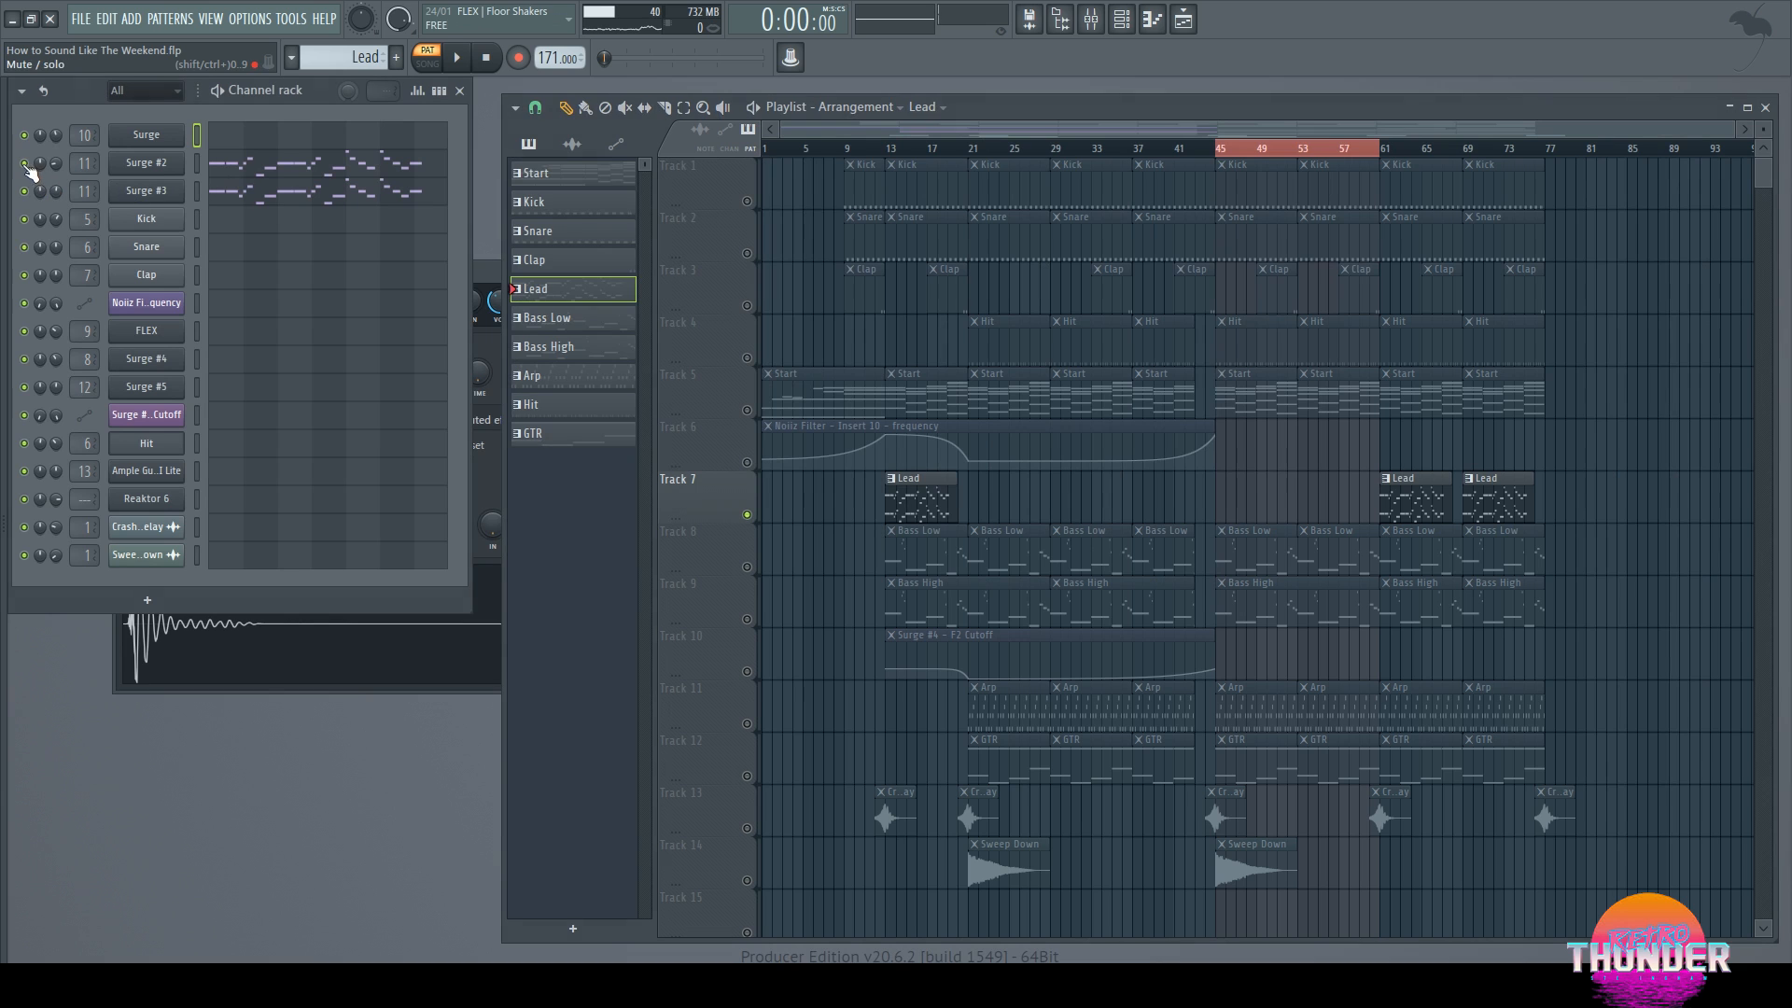
# Step: Solo the Surge #2 channel and inspect its synth patch while the Lead pattern plays
pyautogui.rightClick(24, 162)
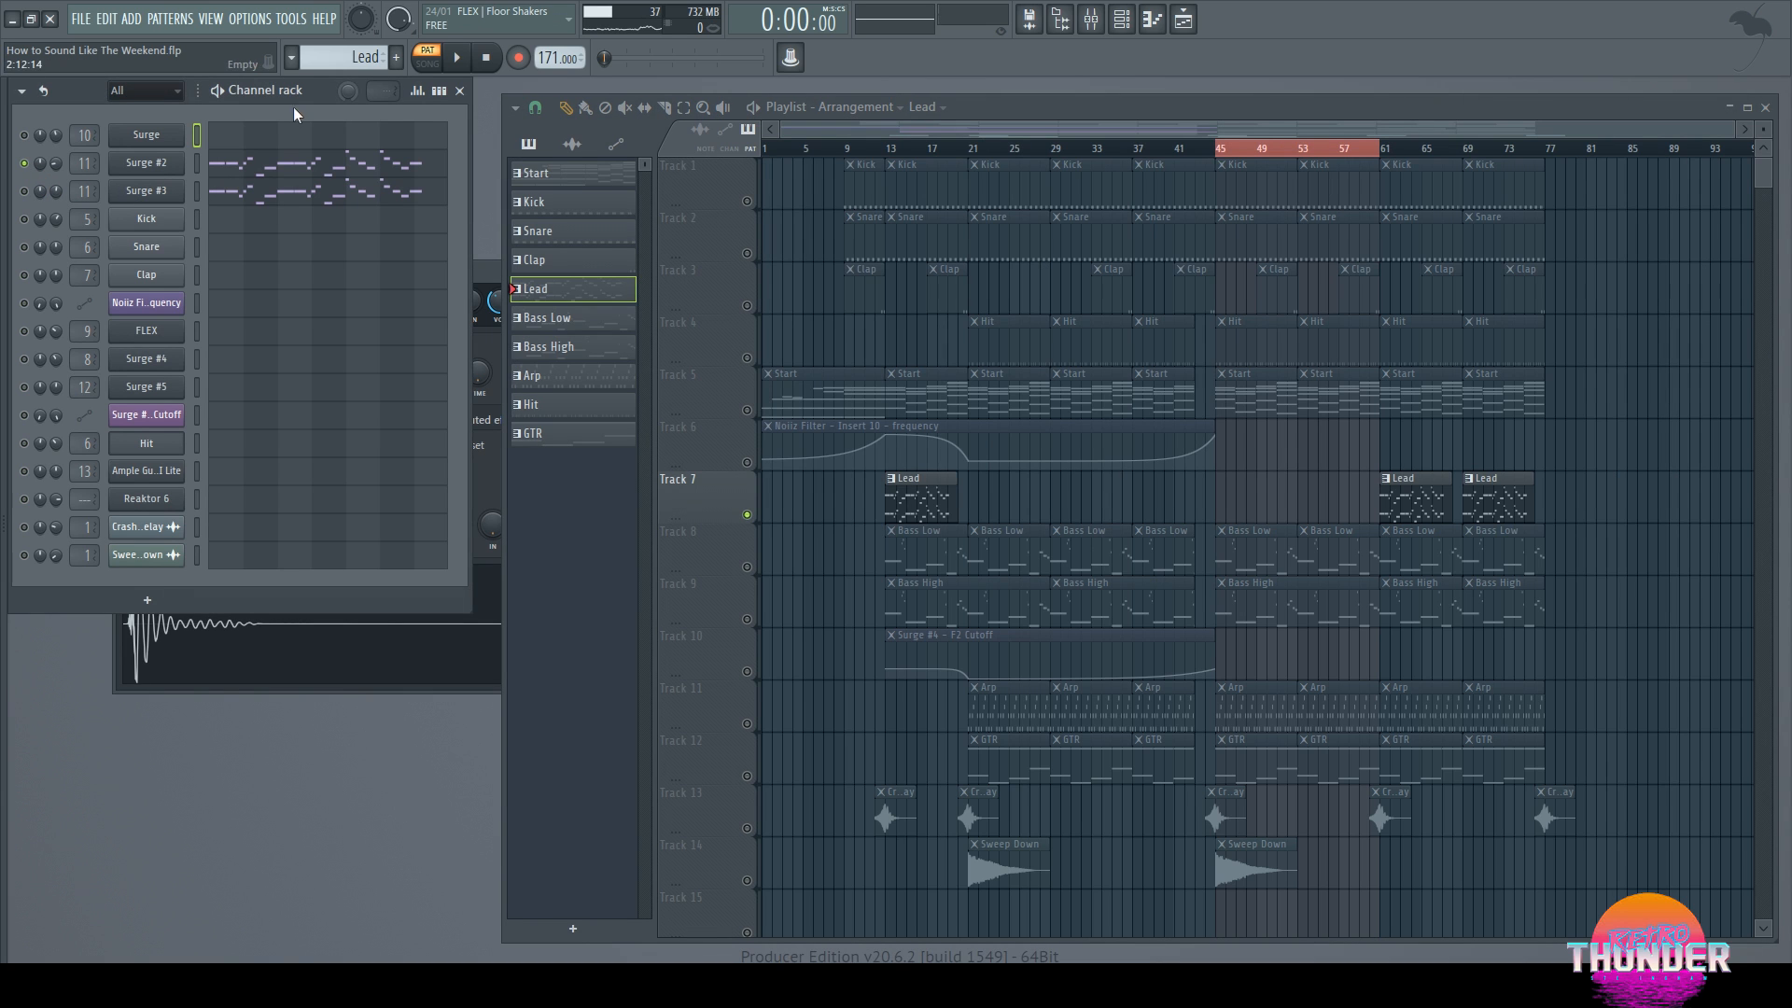
pyautogui.click(476, 58)
pyautogui.click(146, 162)
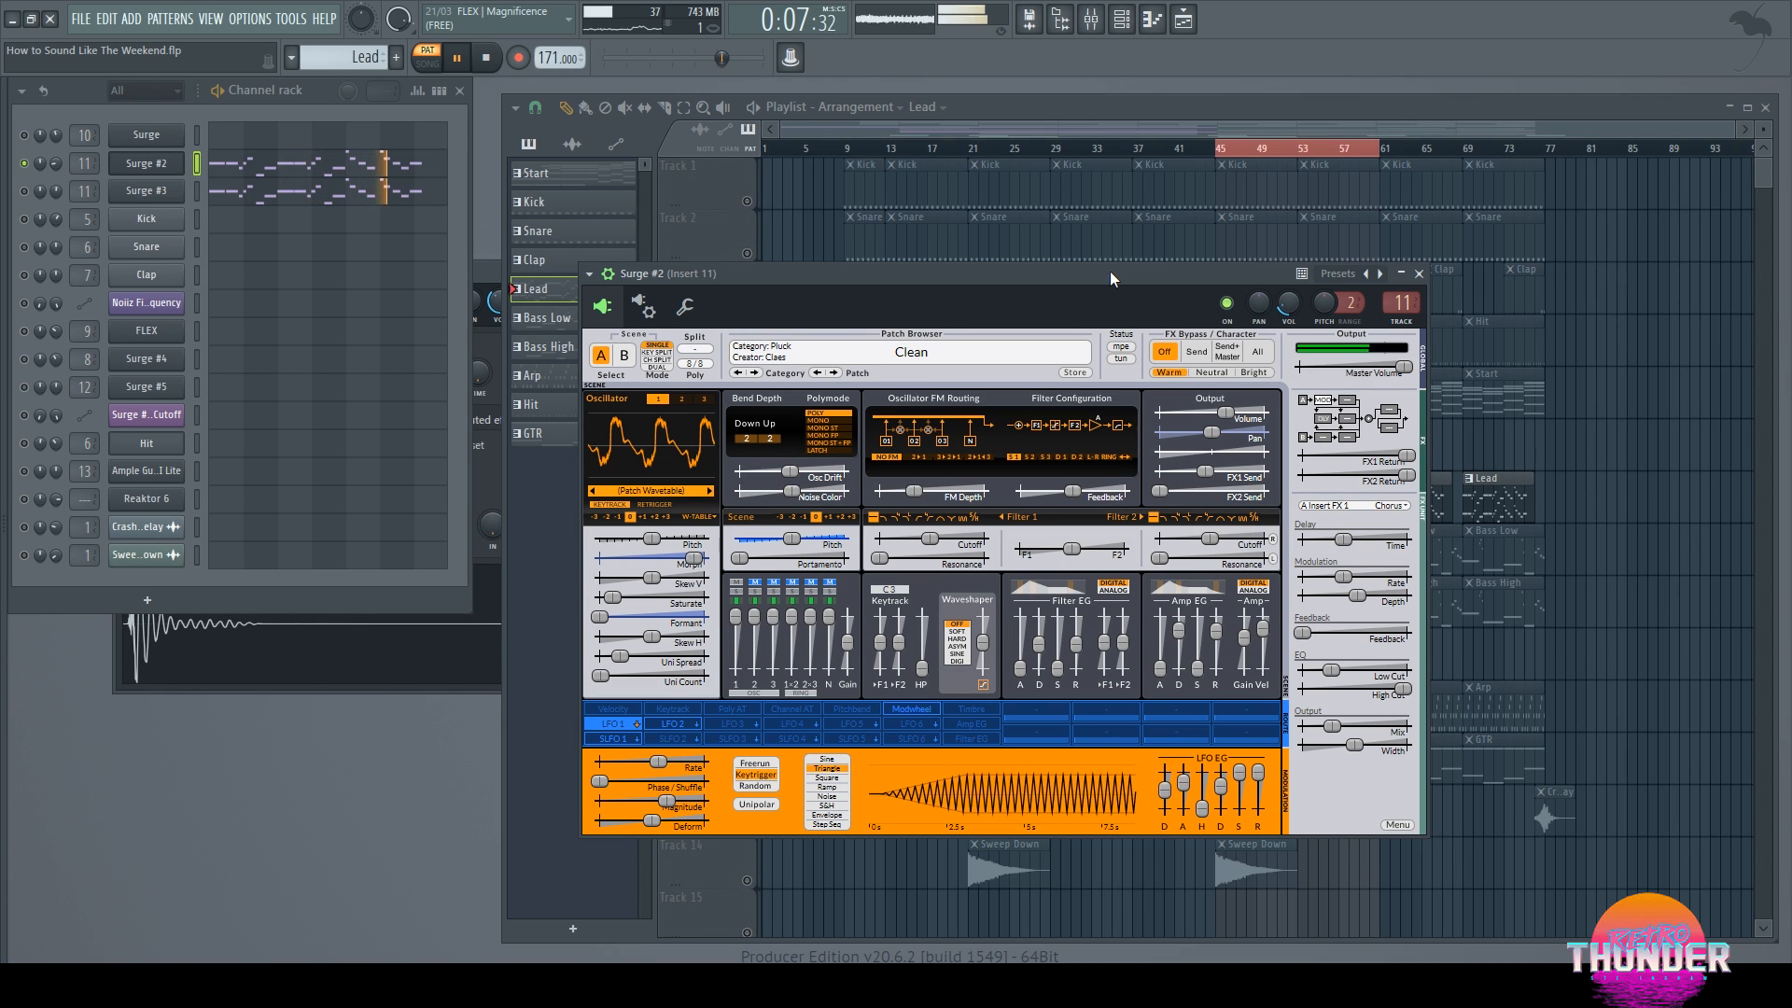
# Step: Solo the Surge #3 channel and inspect its synth patch during playback, closing the plugin and stopping when done
pyautogui.rightClick(25, 191)
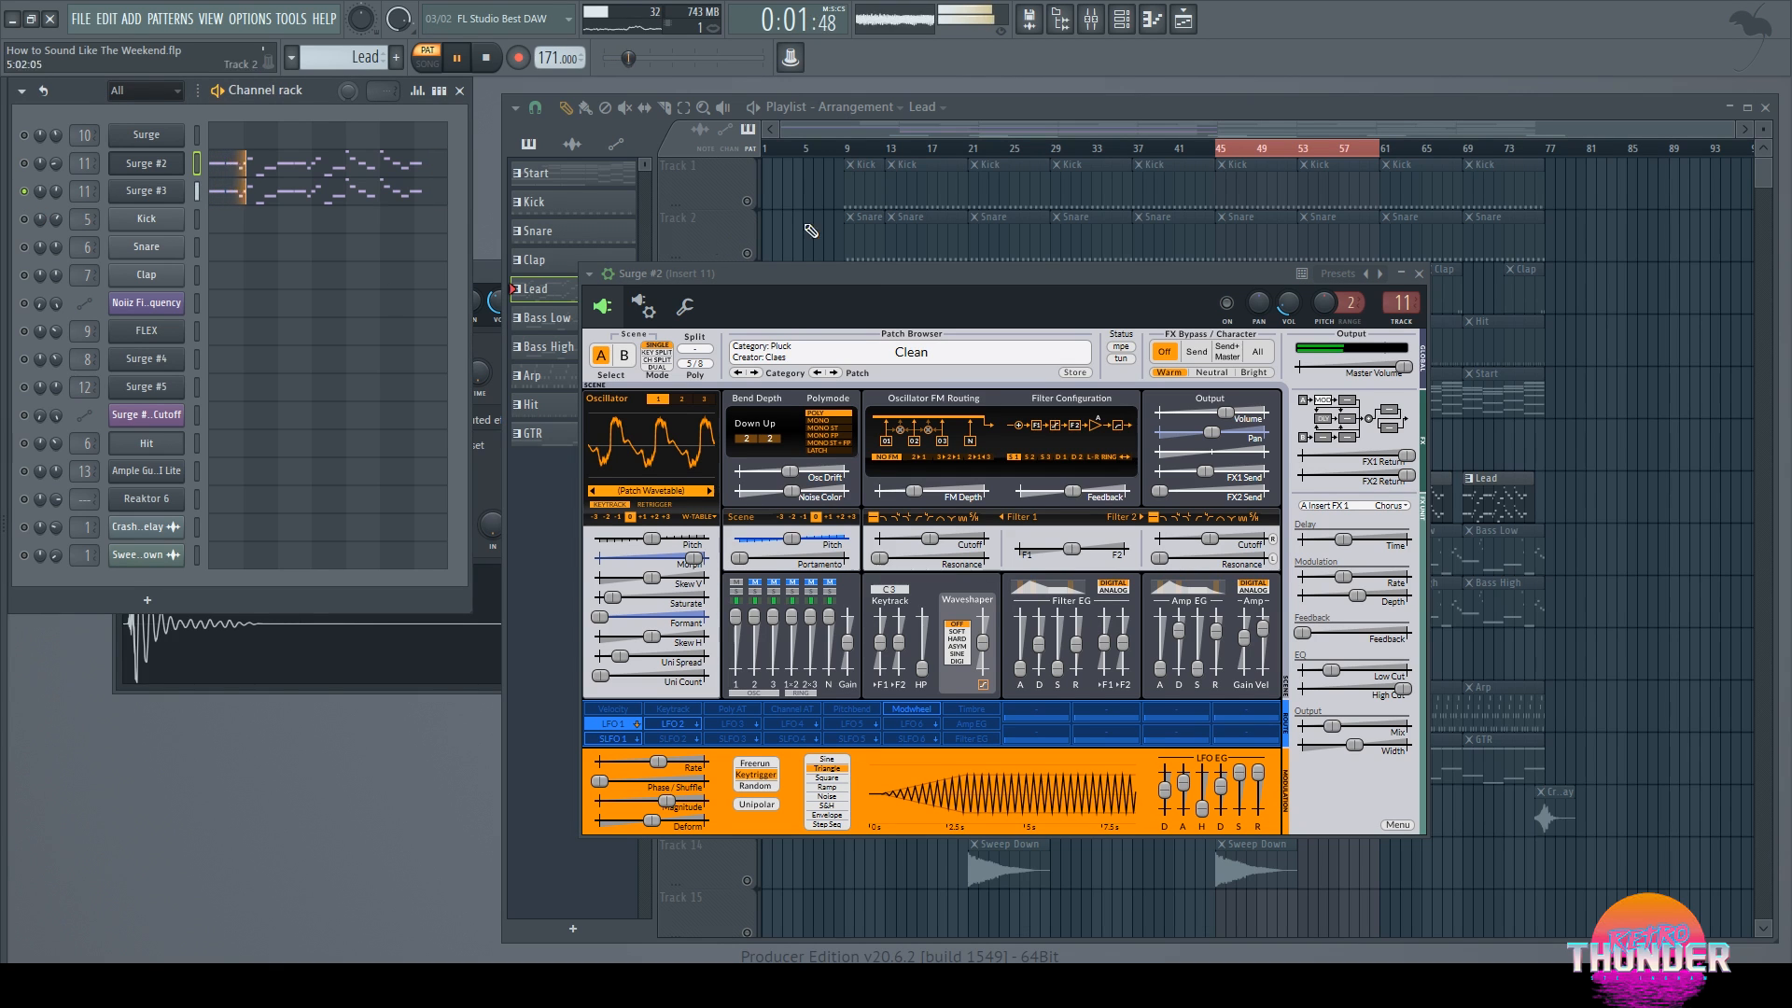
pyautogui.click(148, 194)
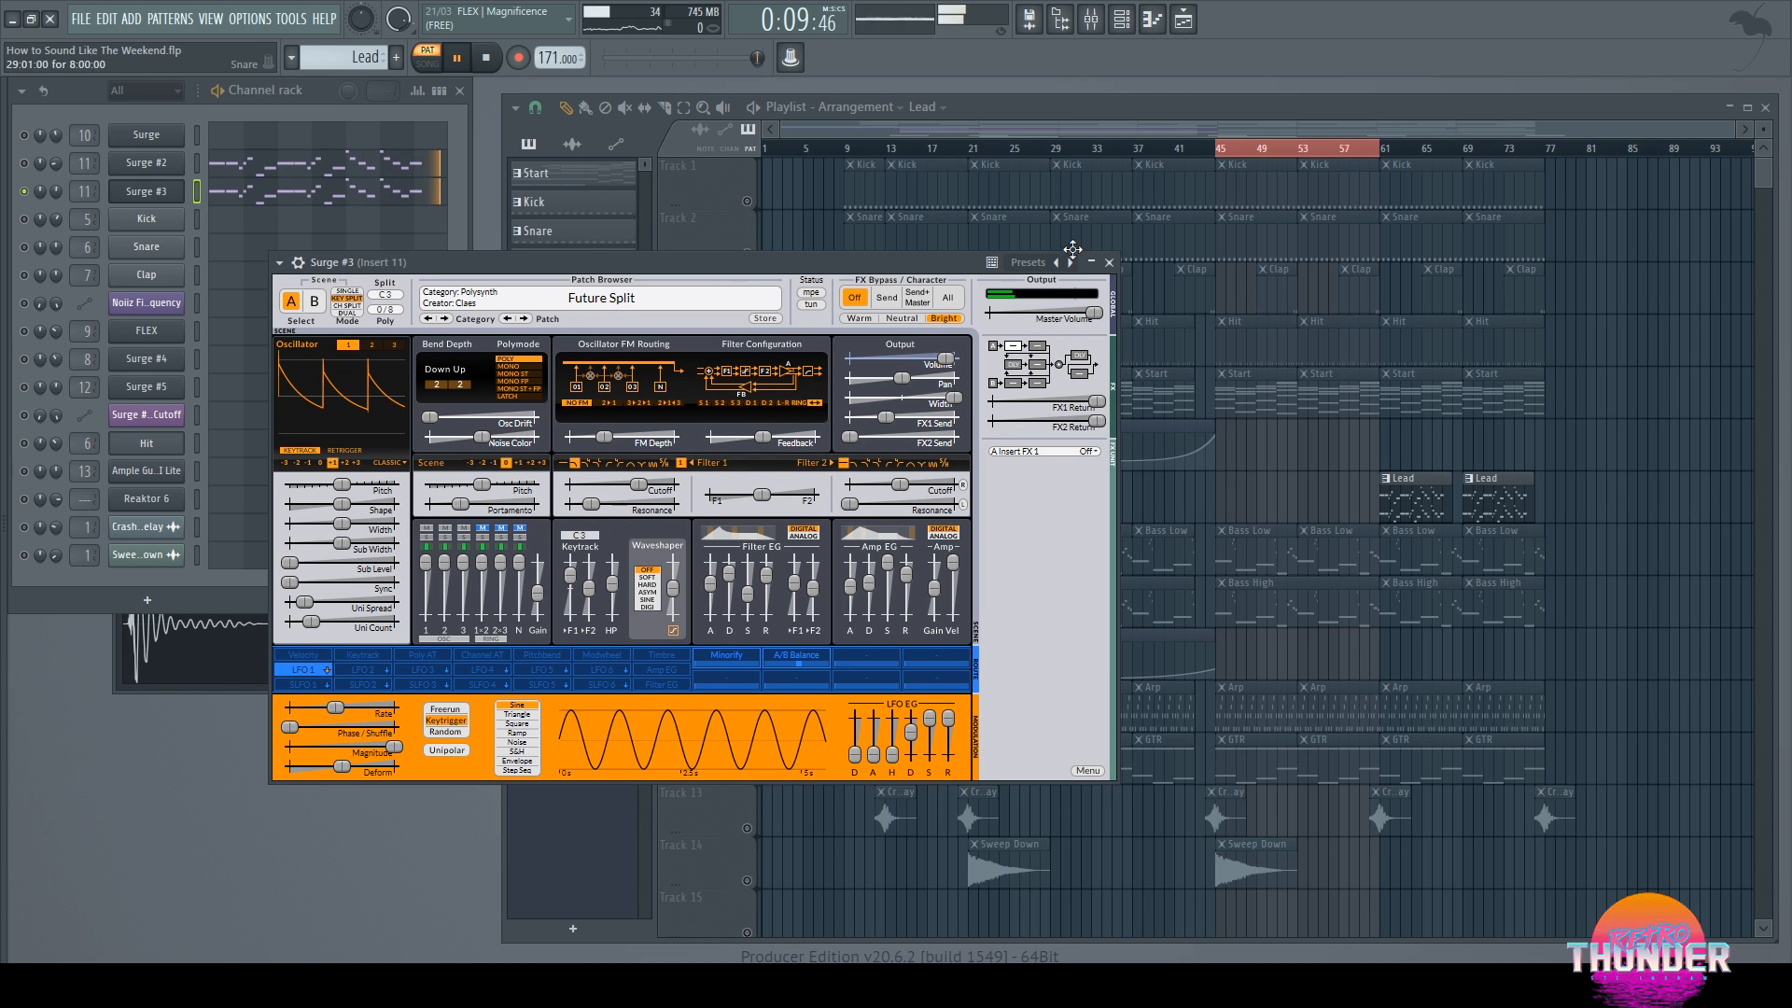
pyautogui.click(1109, 263)
pyautogui.press('space')
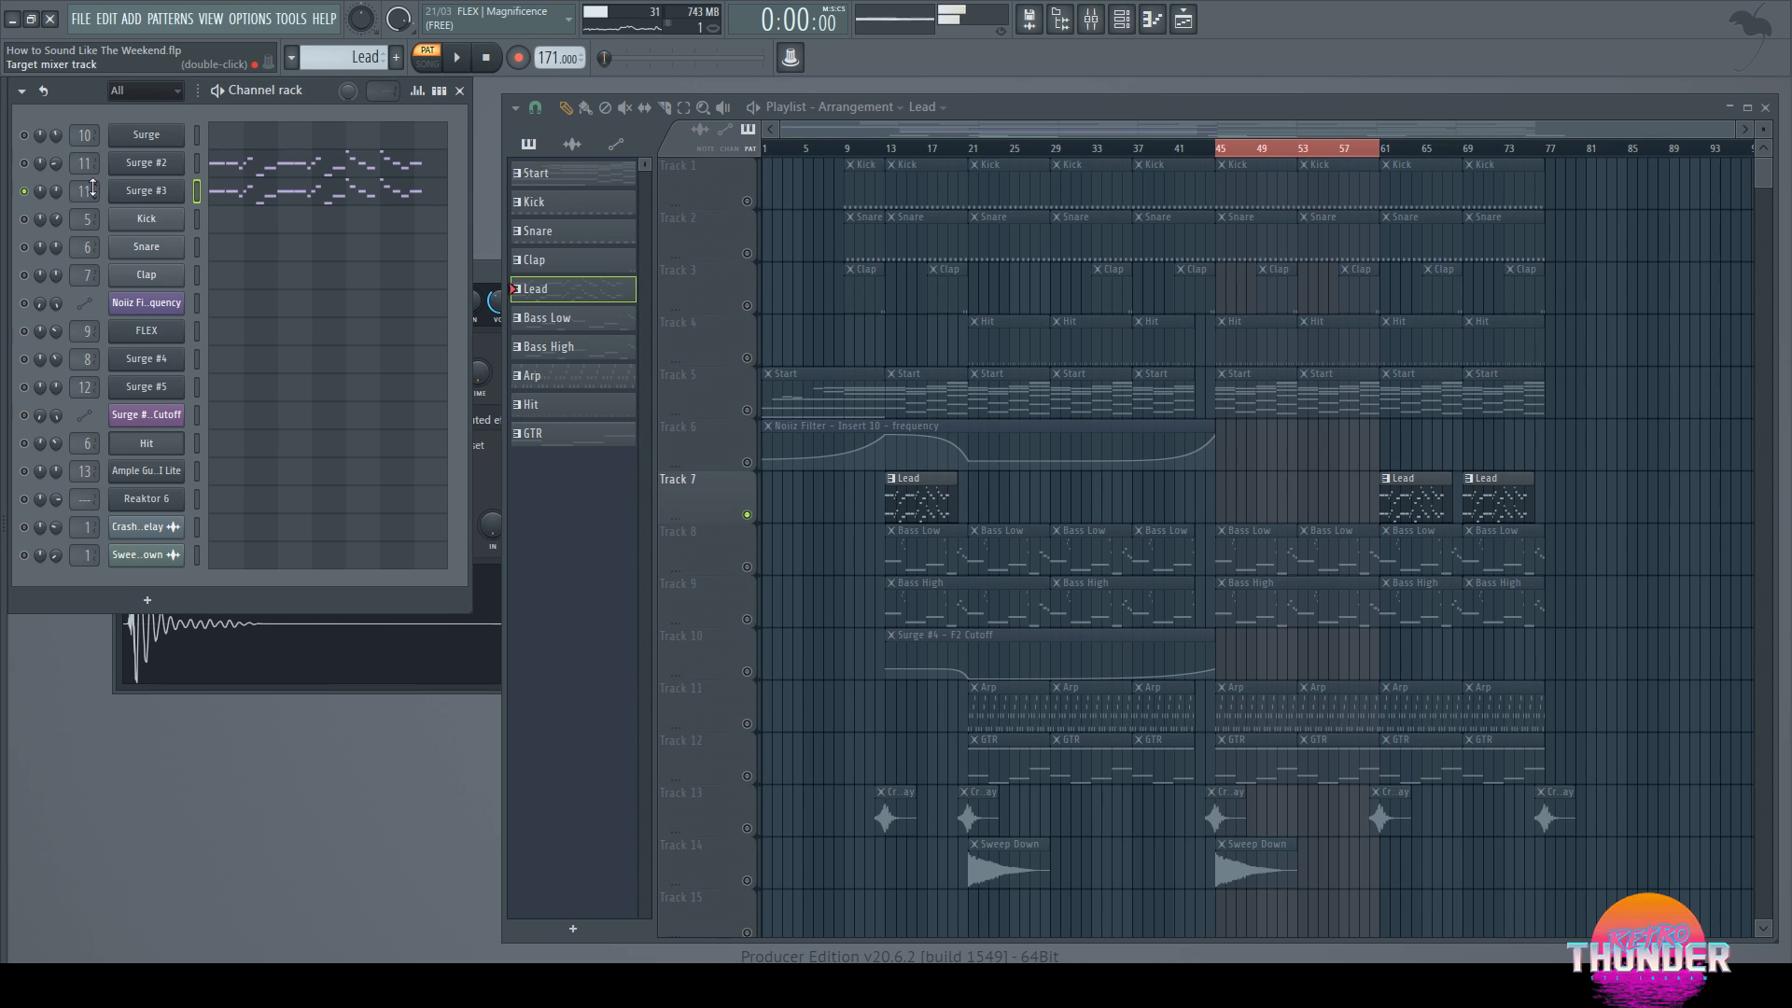
# Step: Examine the bands of the FabFilter Pro-Q 2 equalizer on the Lead's mixer insert 11, closing the plugin when done
pyautogui.press('F9')
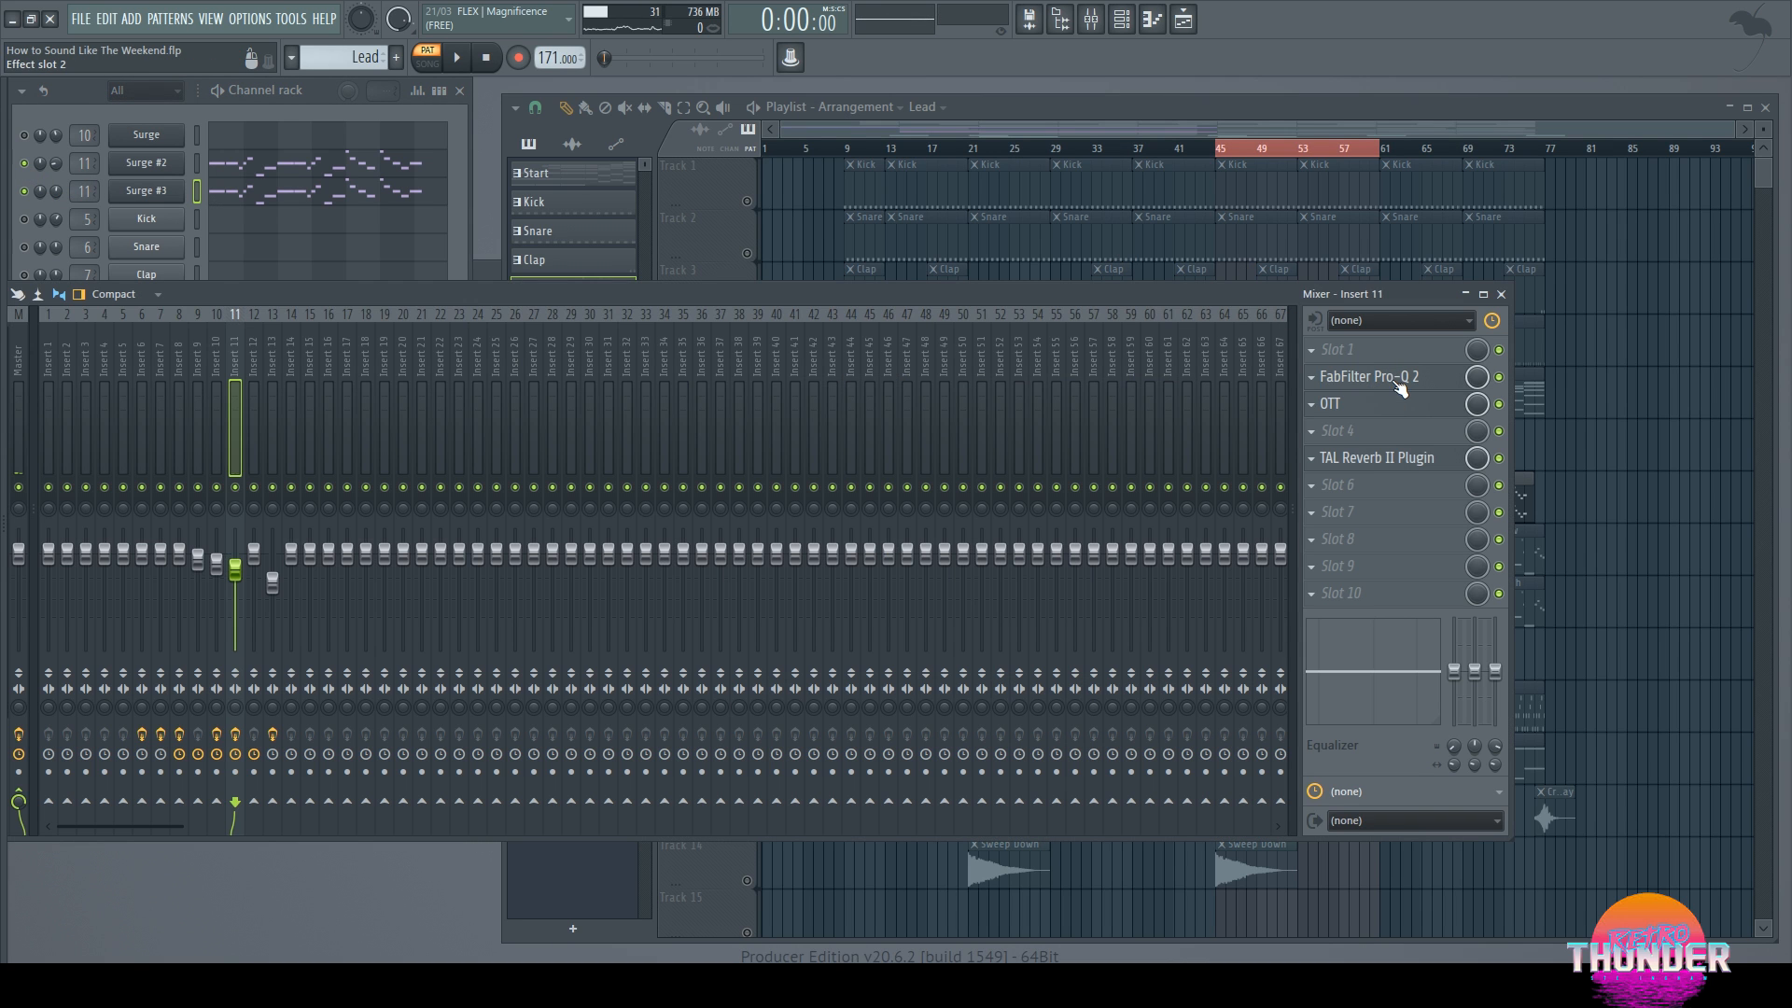
pyautogui.click(1400, 384)
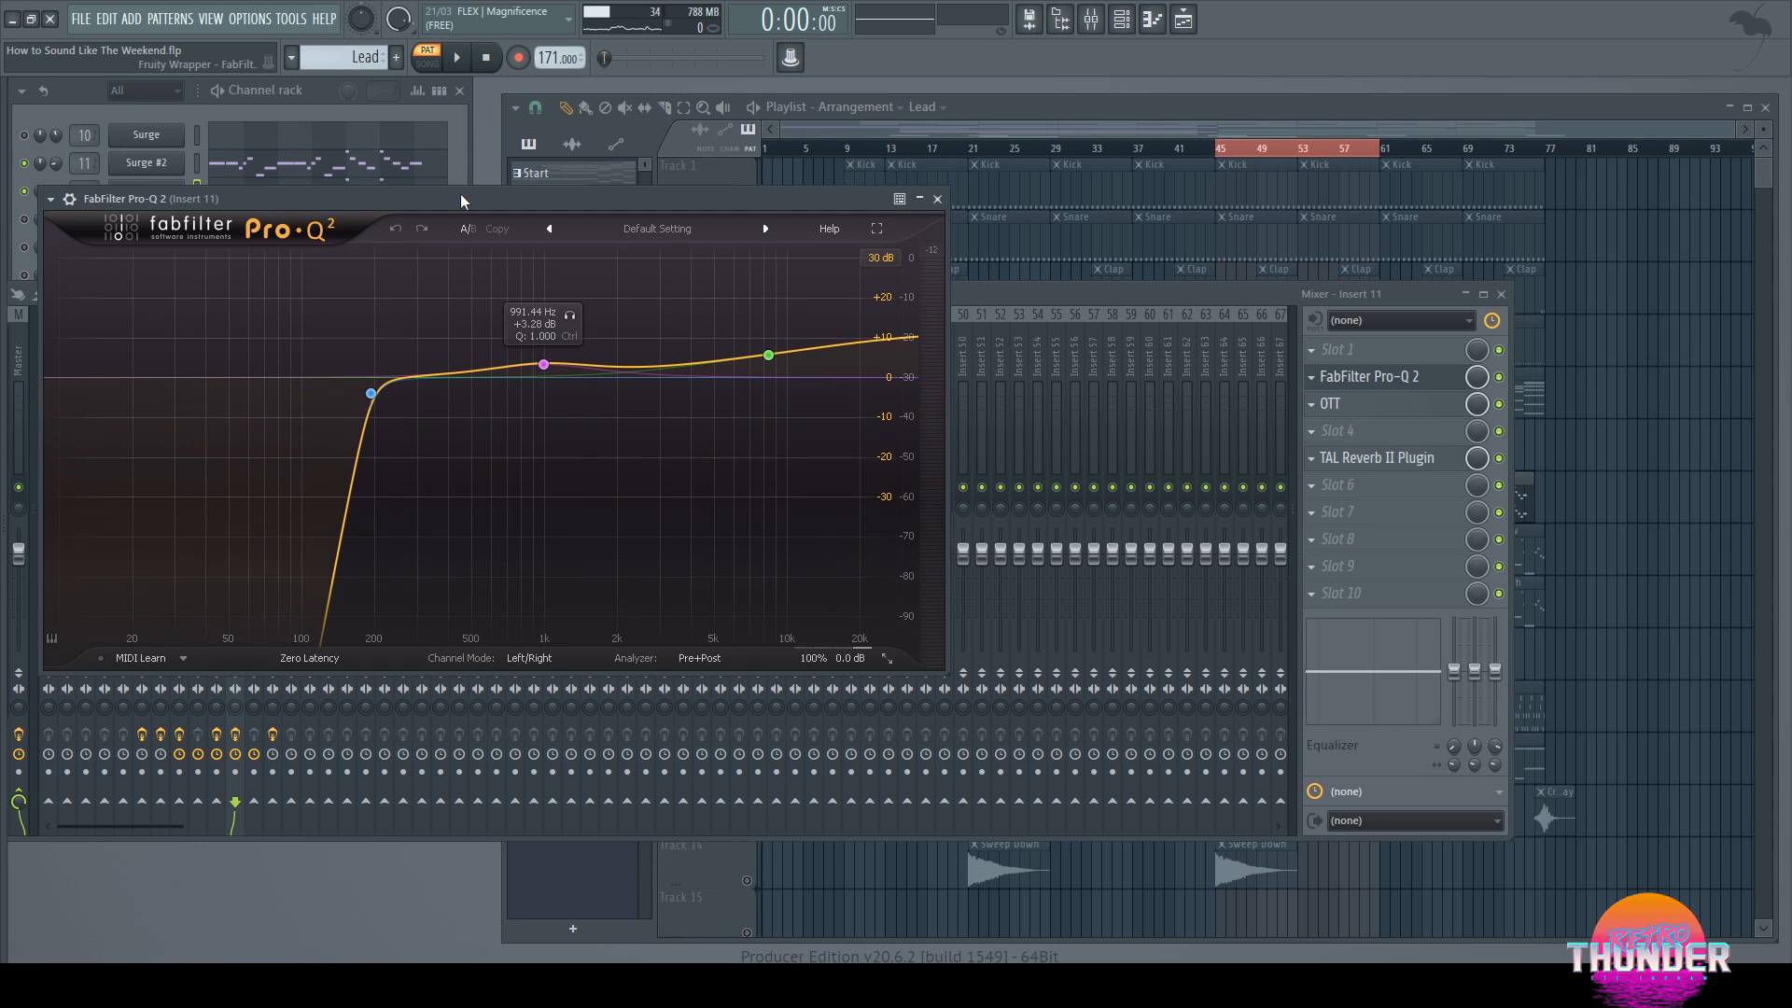
pyautogui.moveTo(461, 198); pyautogui.dragTo(628, 247)
pyautogui.doubleClick(871, 410)
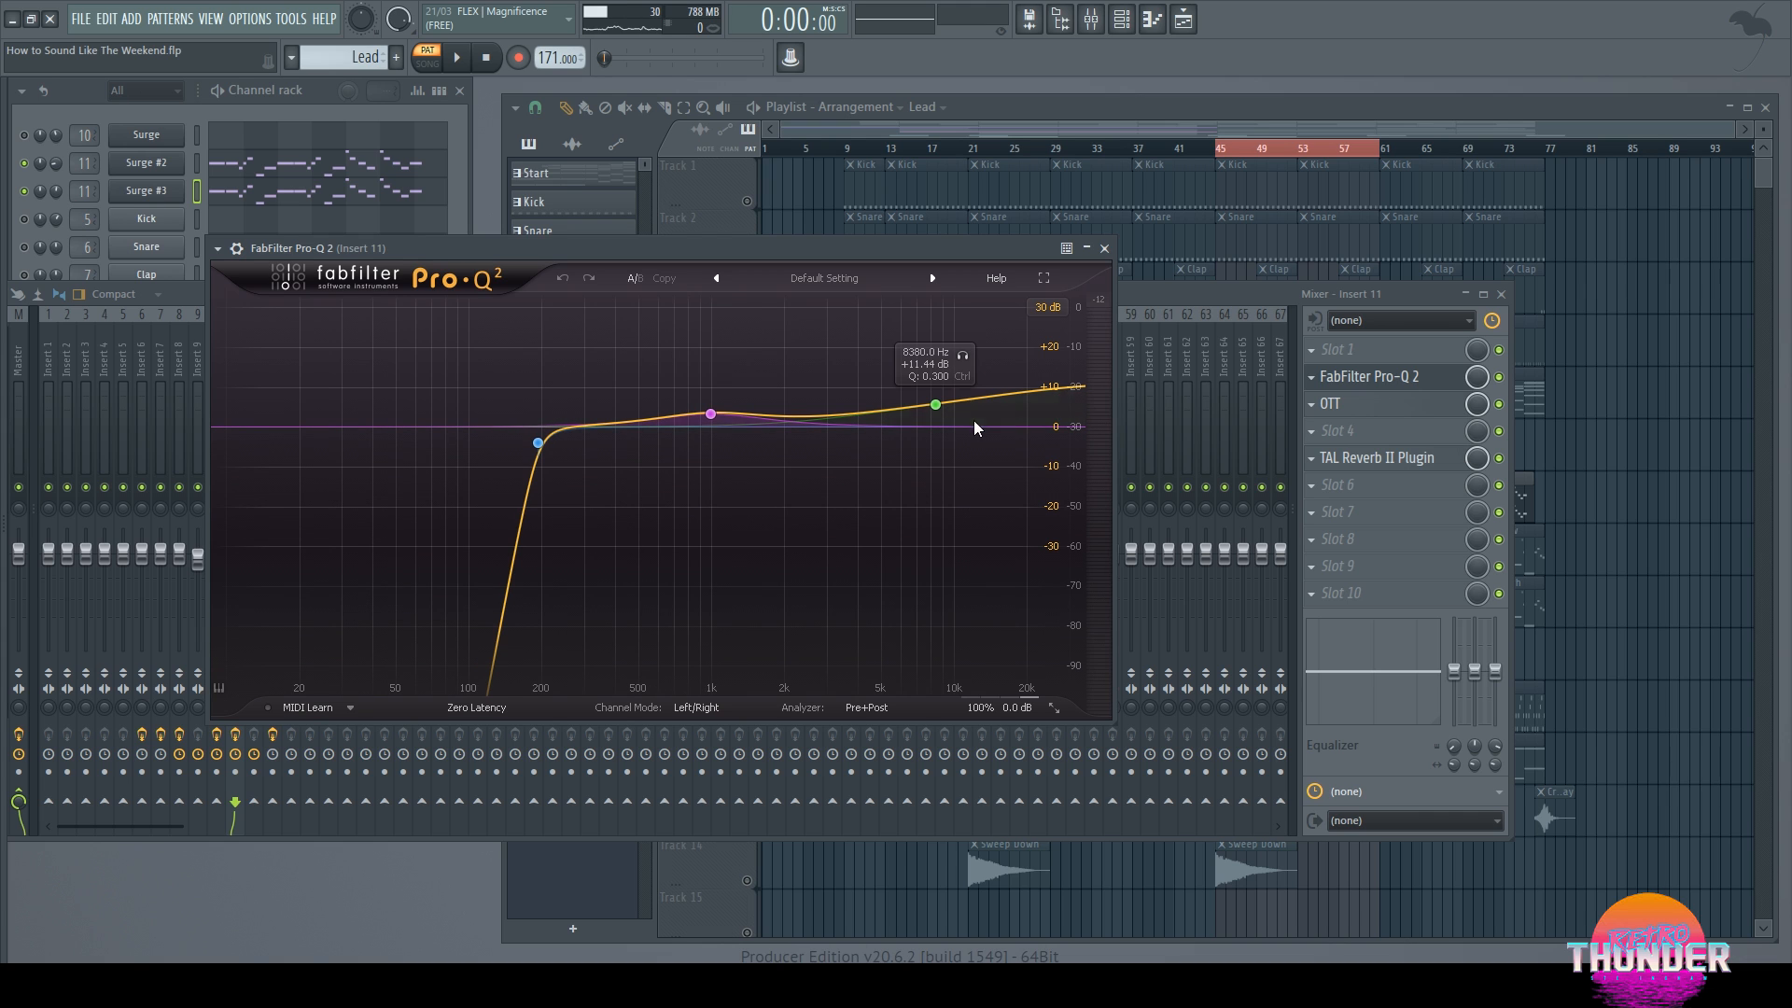
pyautogui.click(1104, 248)
# Step: Inspect the OTT compressor and TAL Reverb II settings on the Lead's mixer insert 11
pyautogui.click(1365, 408)
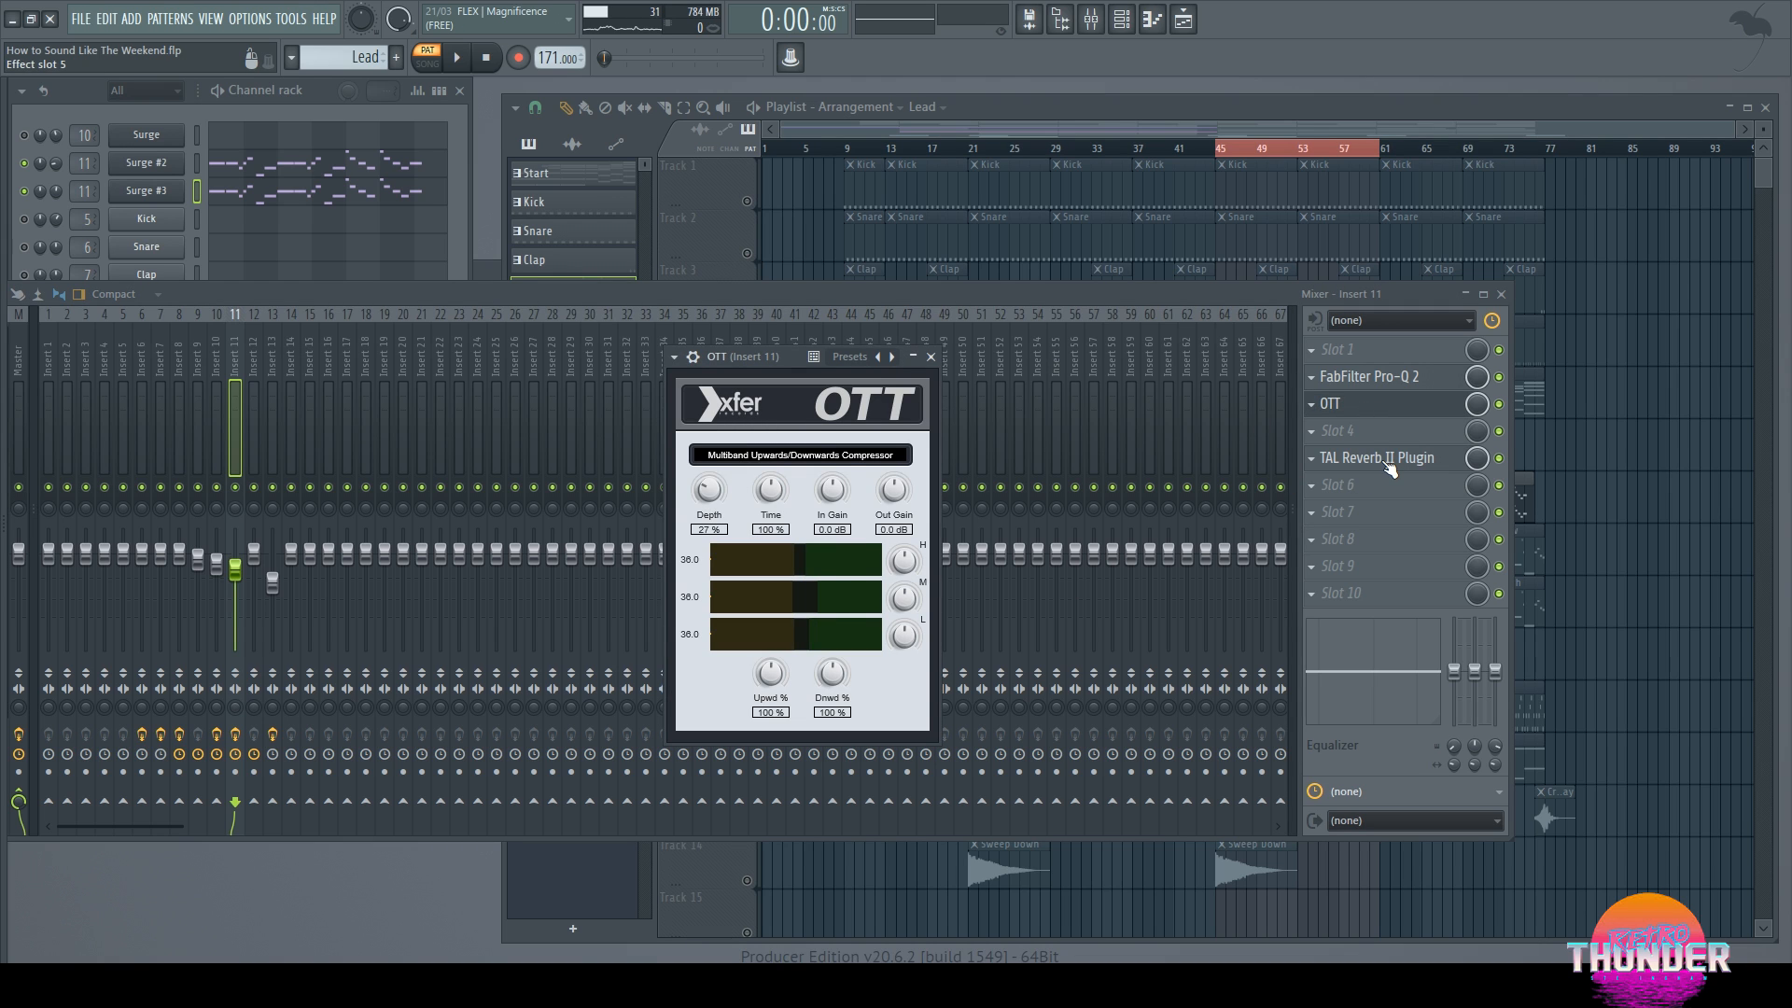
pyautogui.click(1390, 470)
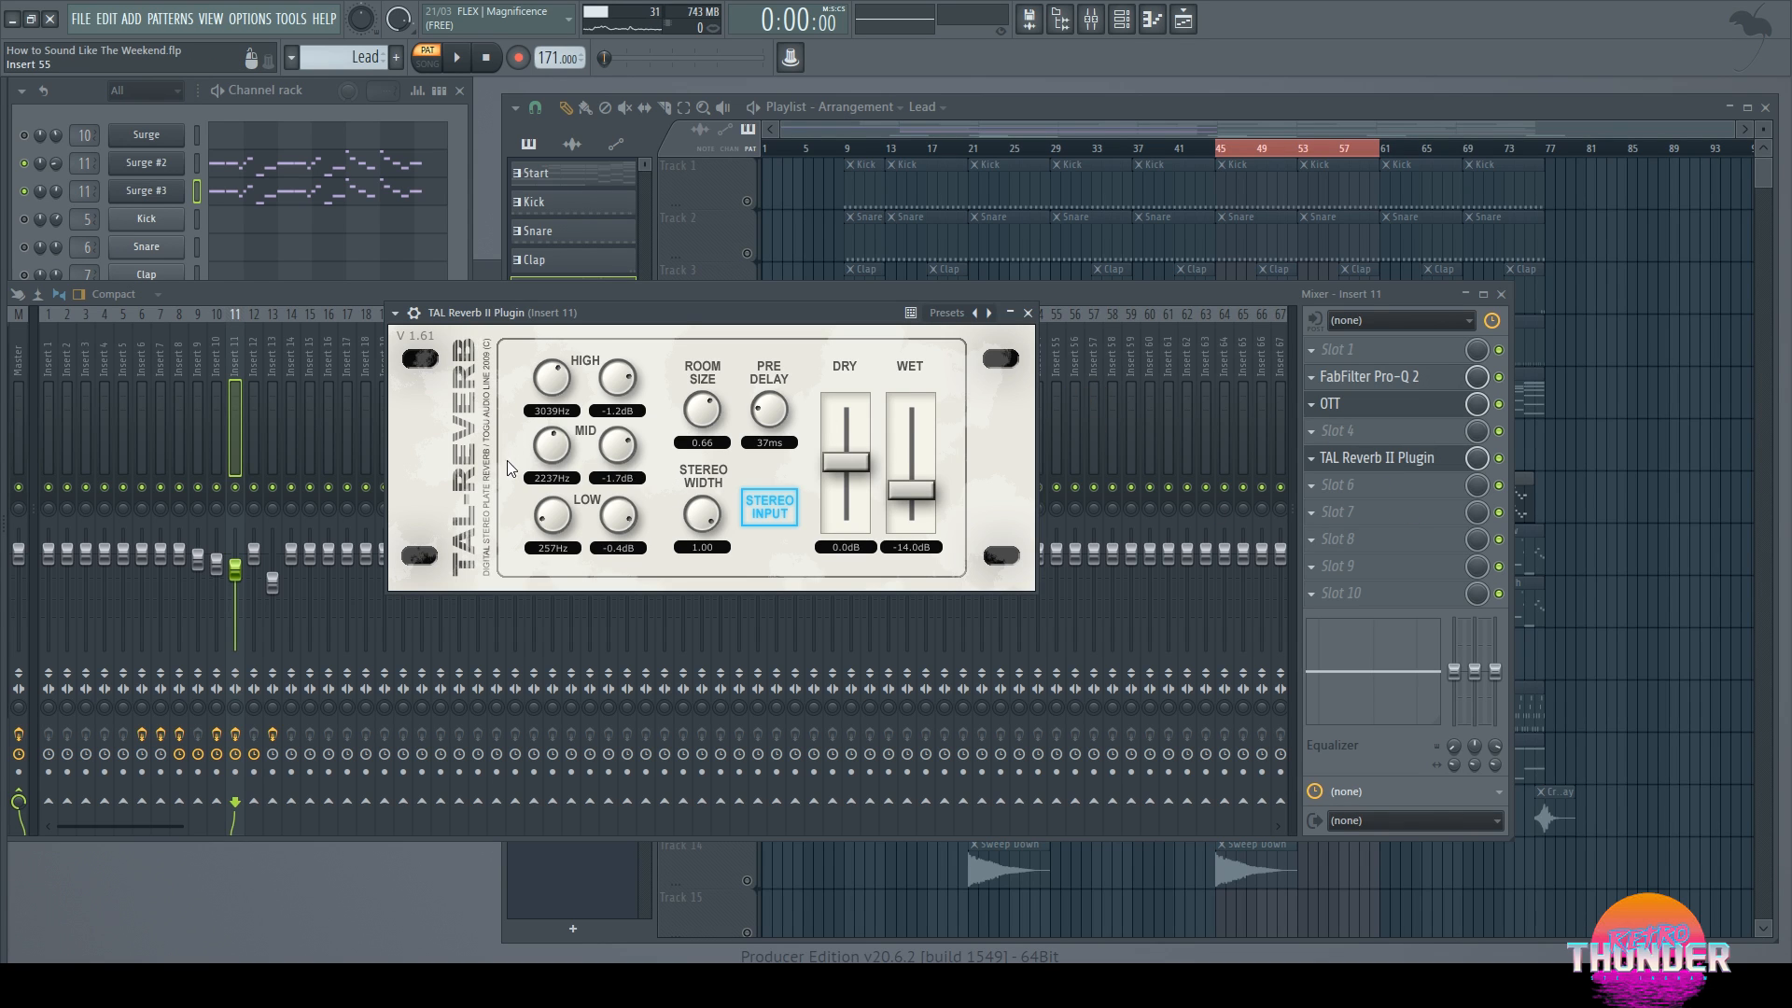
# Step: Close the TAL Reverb II plugin and the mixer to return to the playlist
pyautogui.click(1027, 312)
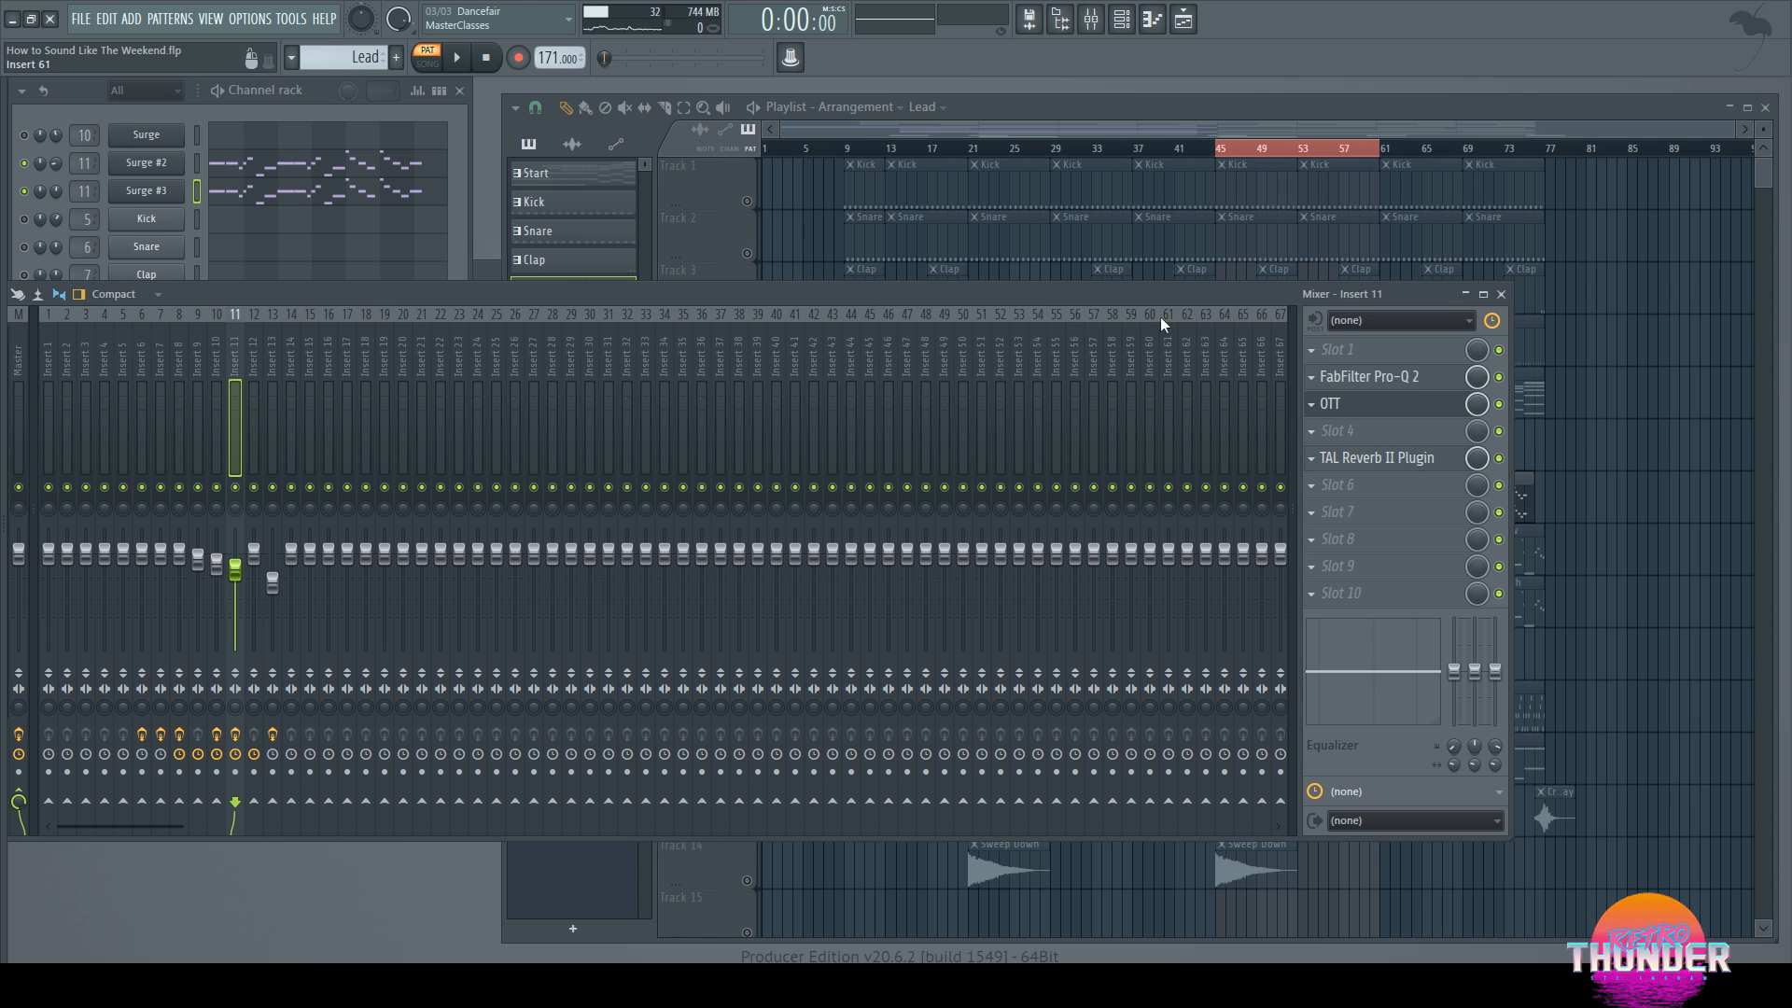
pyautogui.click(1501, 294)
pyautogui.click(930, 357)
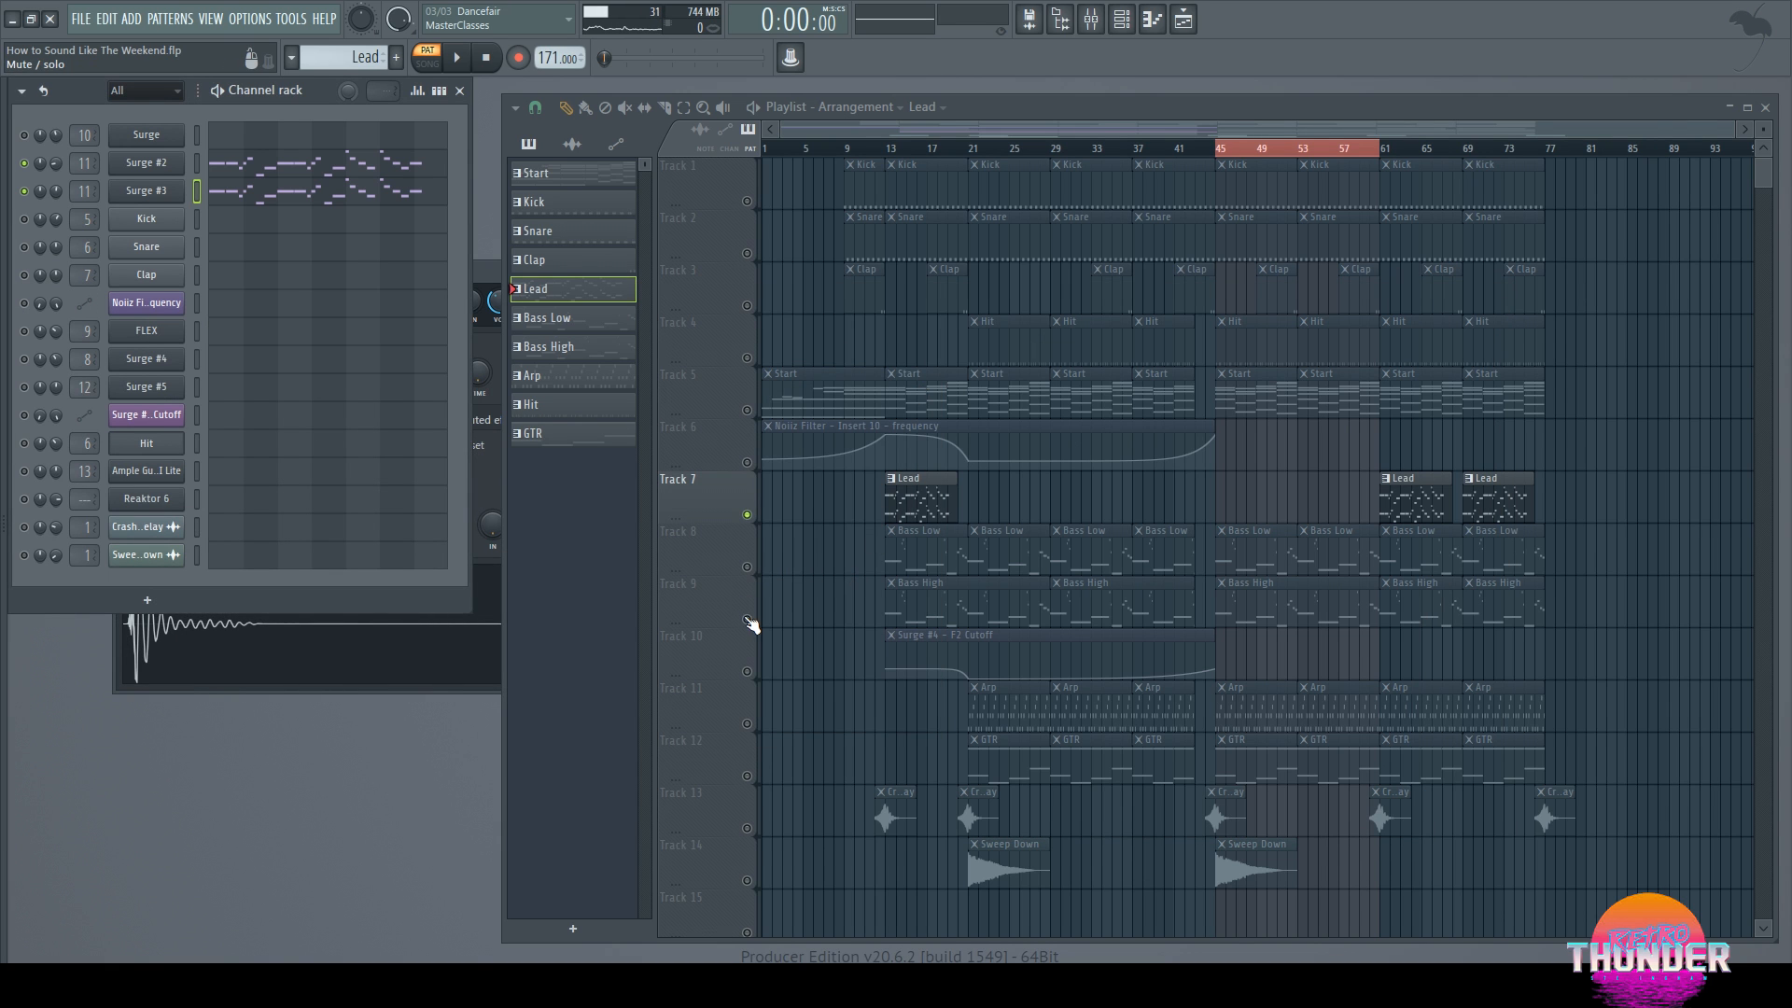
# Step: Isolate the Bass High track with its Surge #4 F2 Cutoff automation track and play the song from bar 13
pyautogui.click(748, 571)
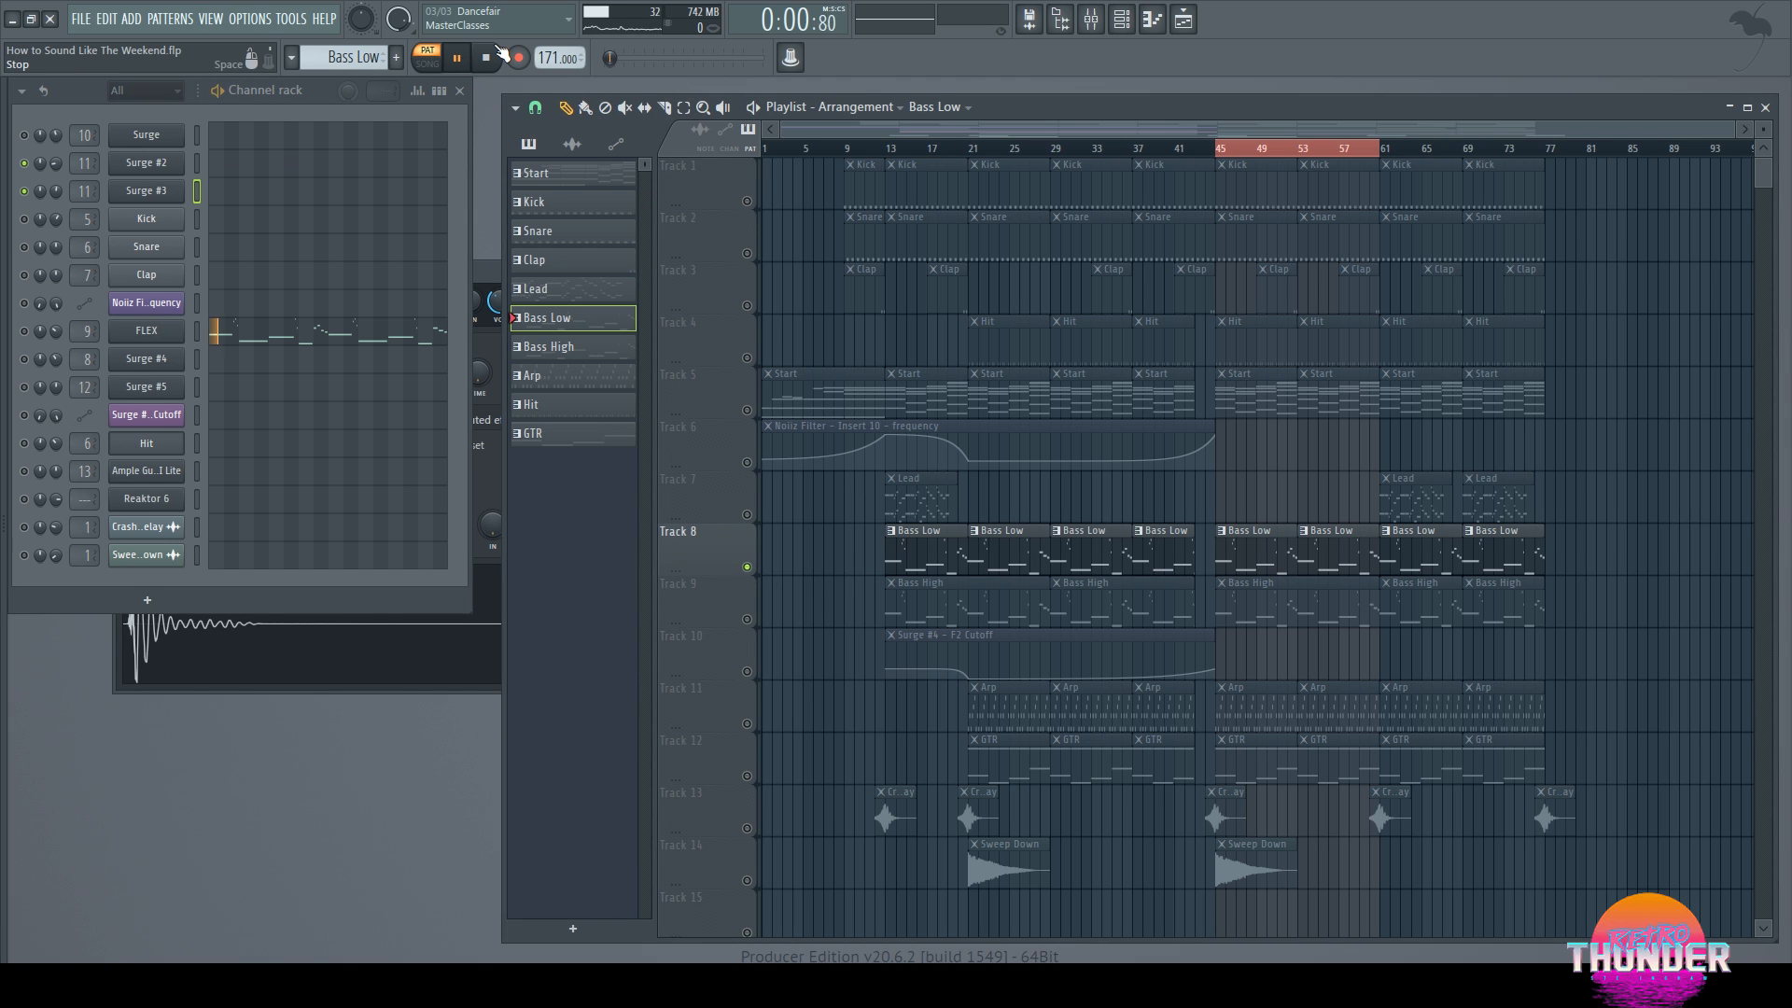
pyautogui.click(748, 621)
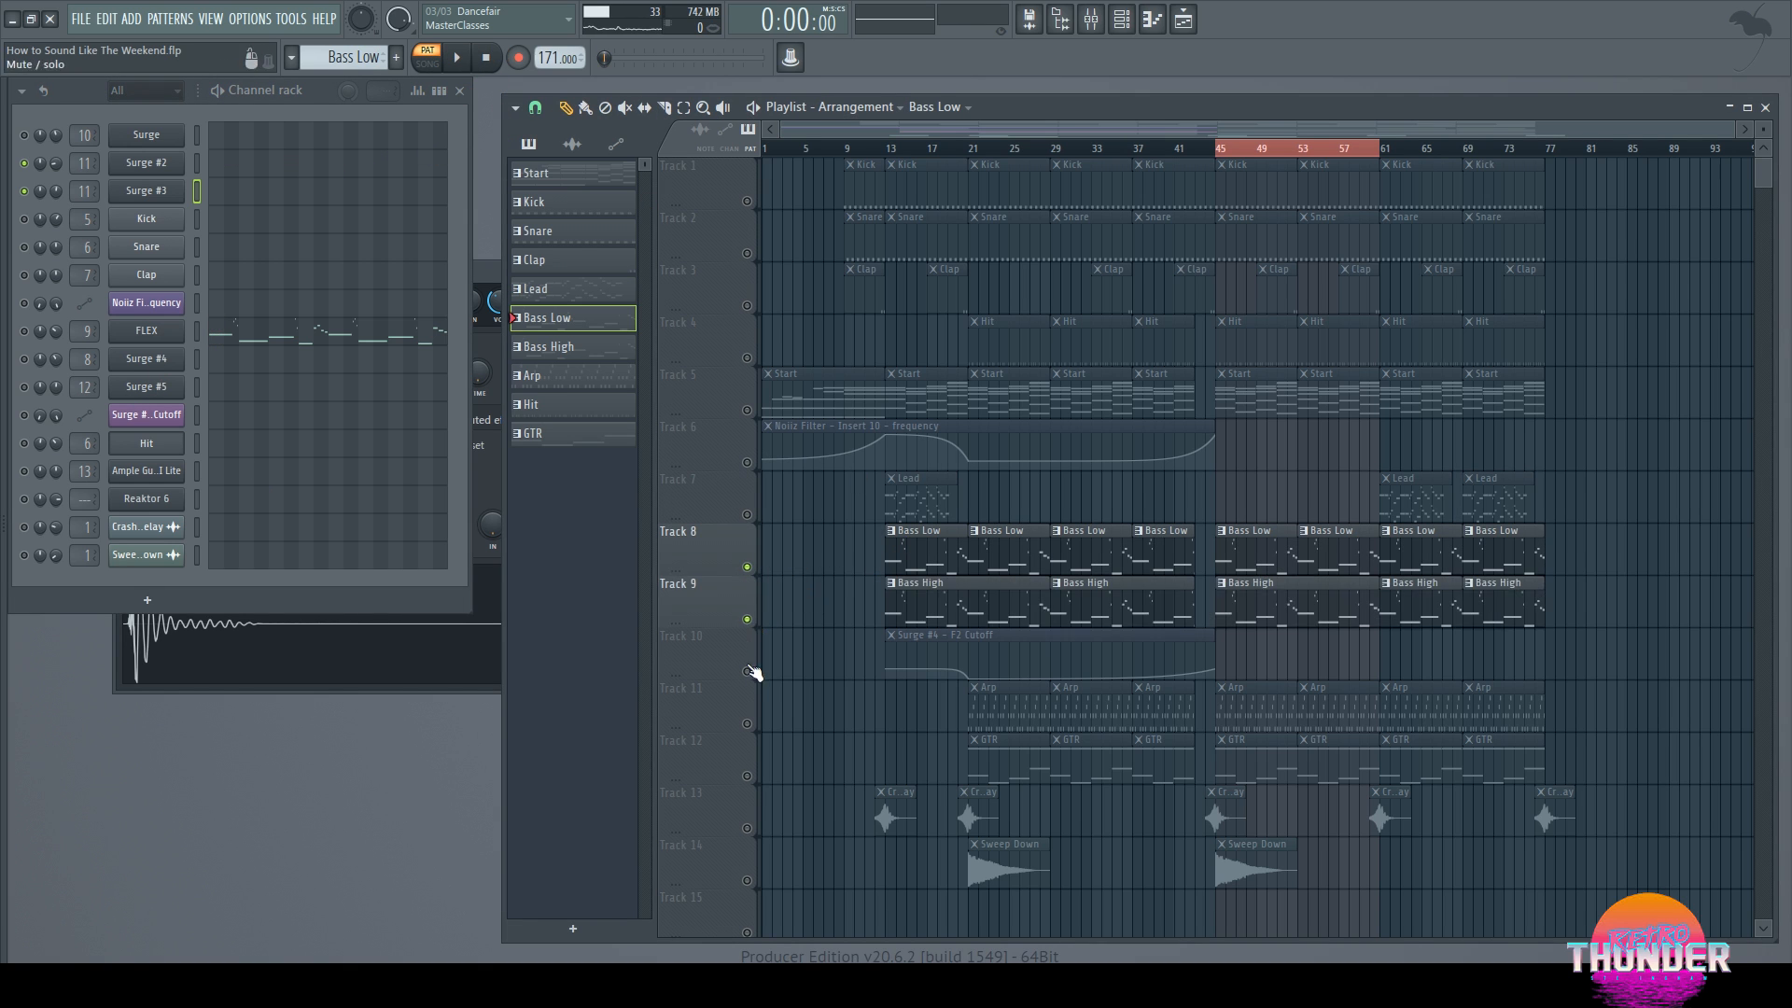
pyautogui.click(748, 567)
pyautogui.press('space')
pyautogui.click(897, 147)
pyautogui.click(746, 671)
# Step: Select the Bass High pattern and inspect the Surge #4 synth patch during playback
pyautogui.click(932, 595)
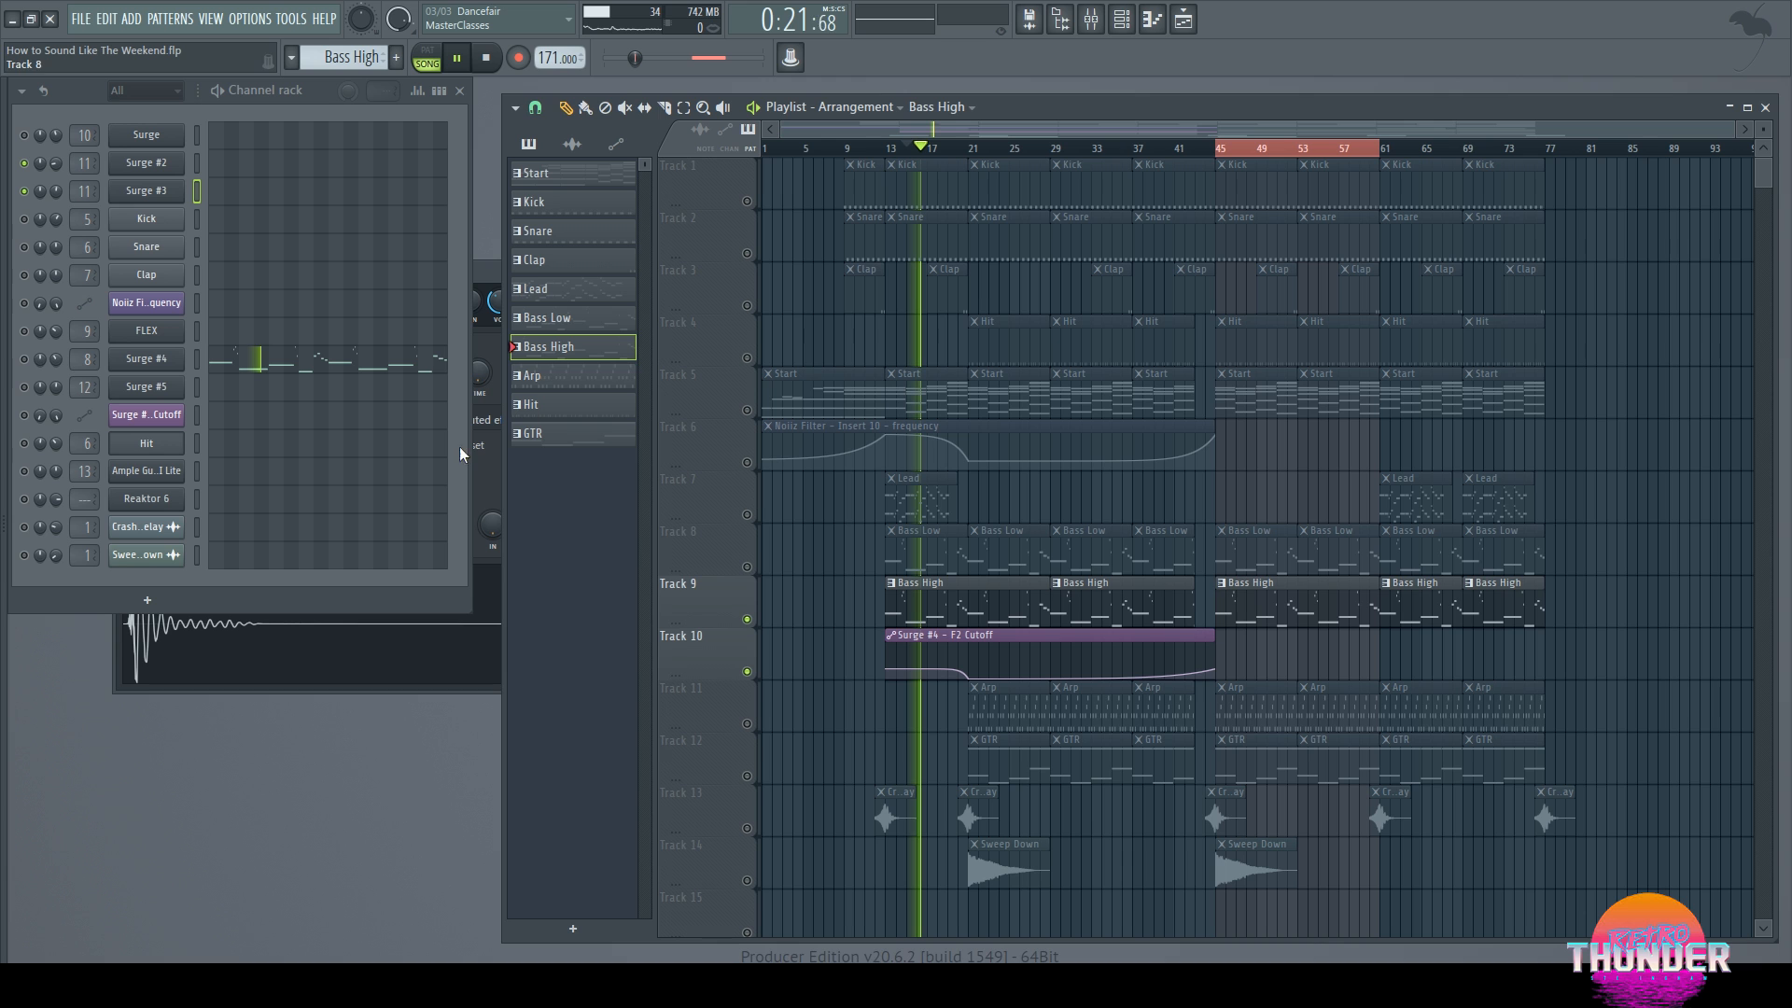
pyautogui.click(137, 361)
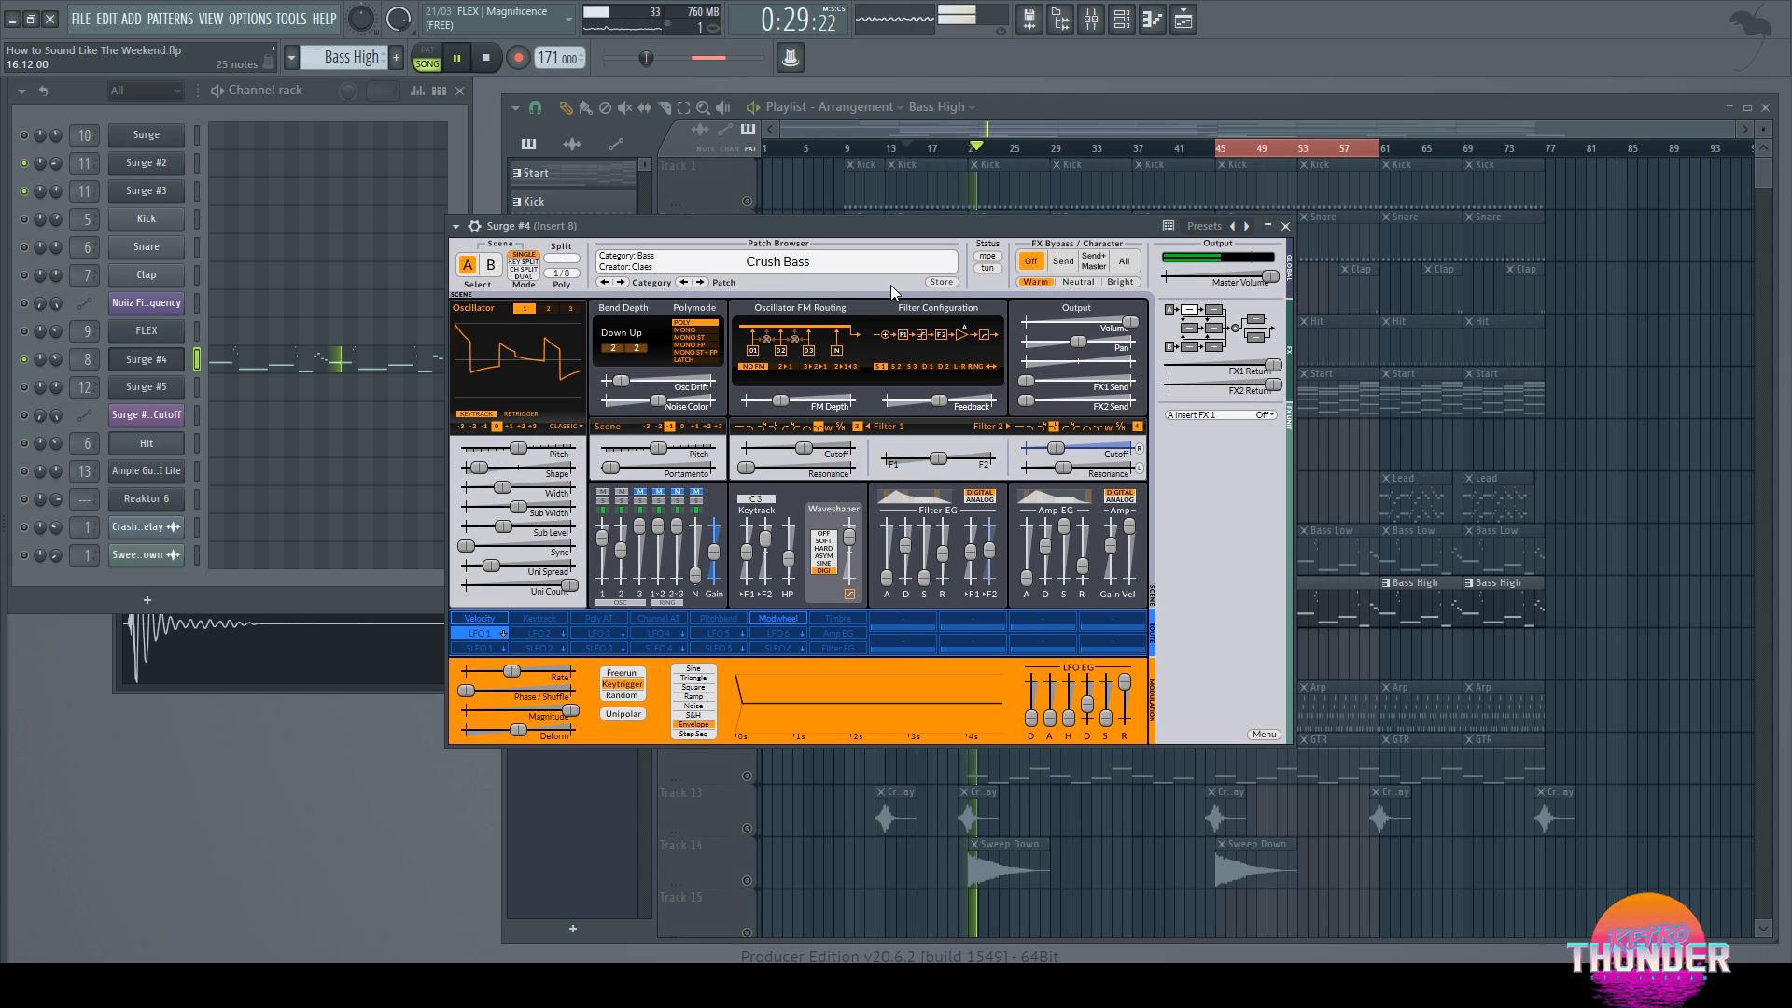
pyautogui.click(1303, 104)
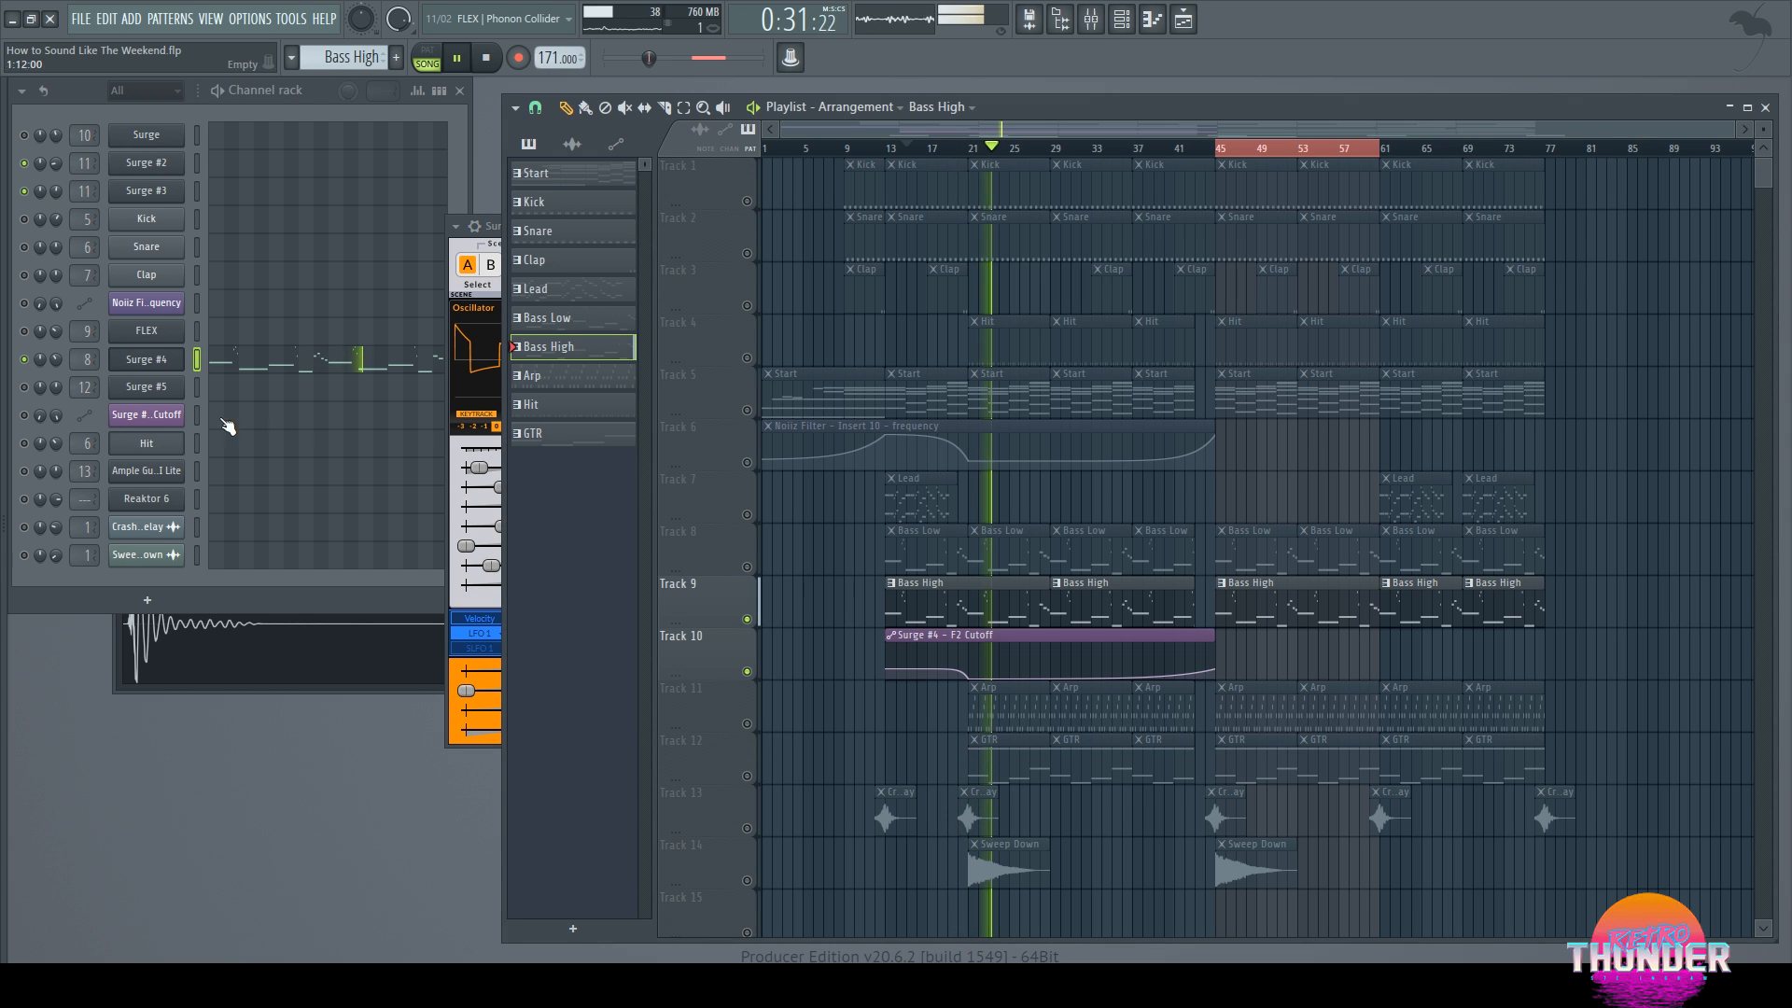
# Step: Examine the Fruity Parametric EQ 2 on Surge #4's mixer insert 8, closing the windows and stopping playback when done
pyautogui.click(85, 360)
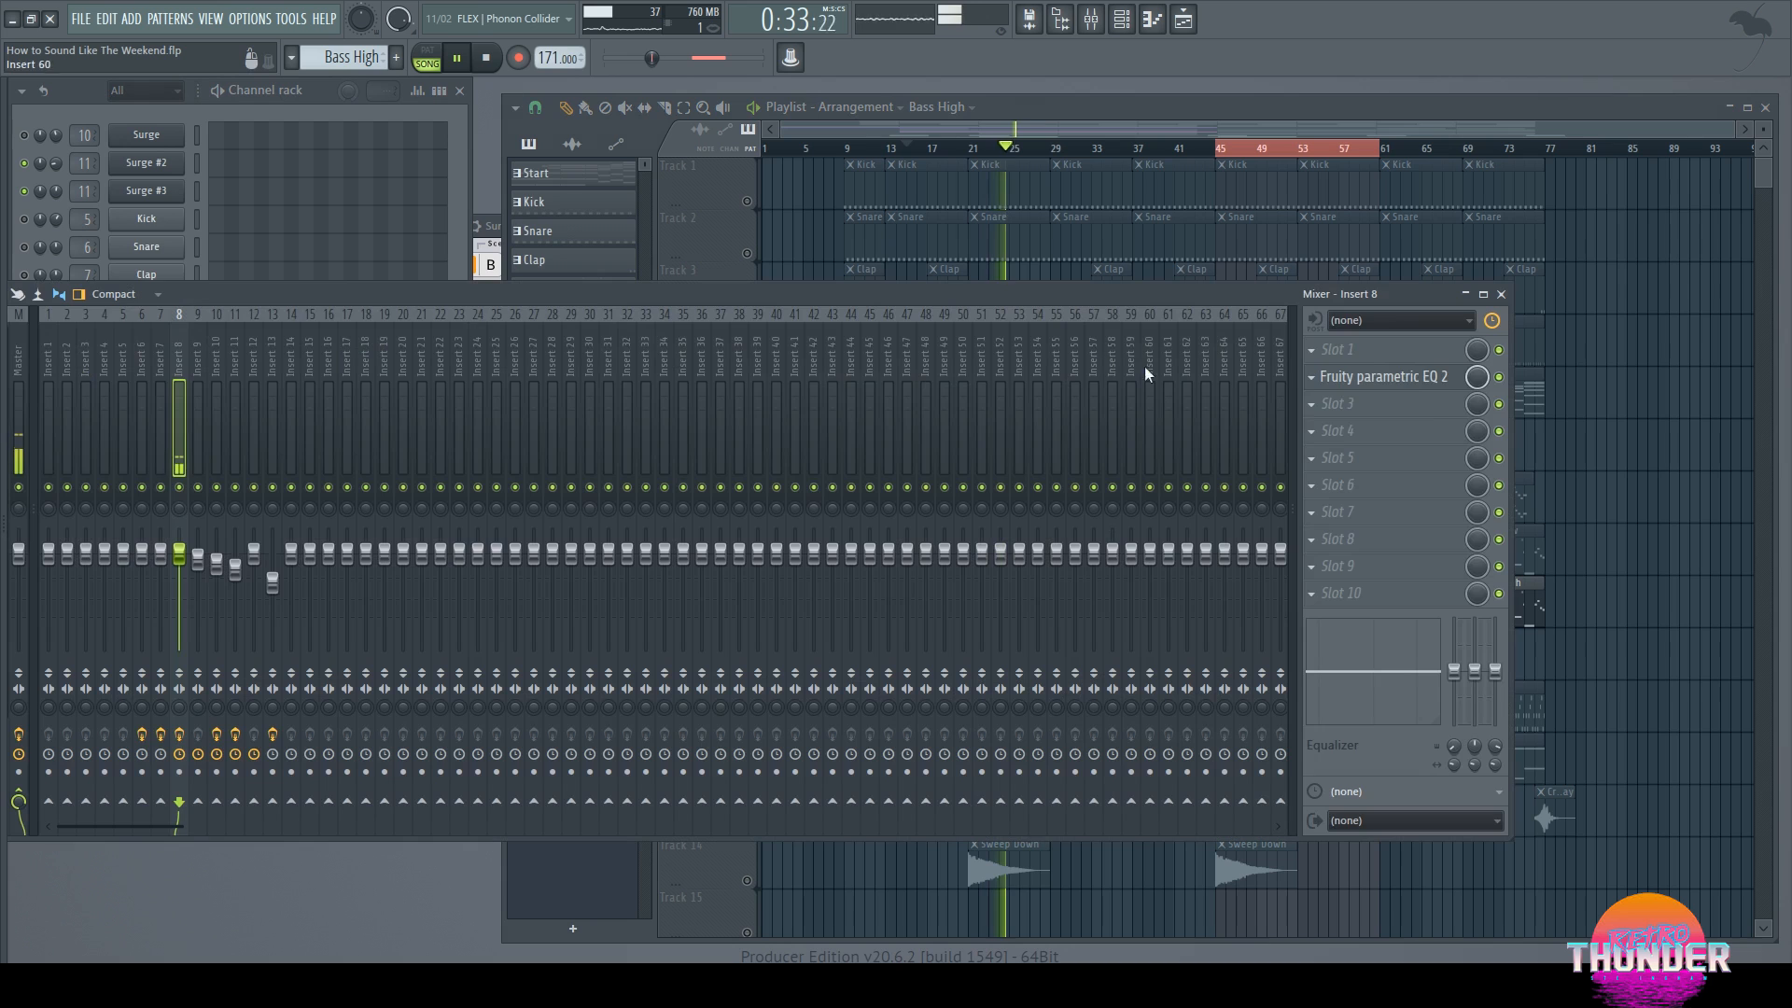
pyautogui.click(1390, 376)
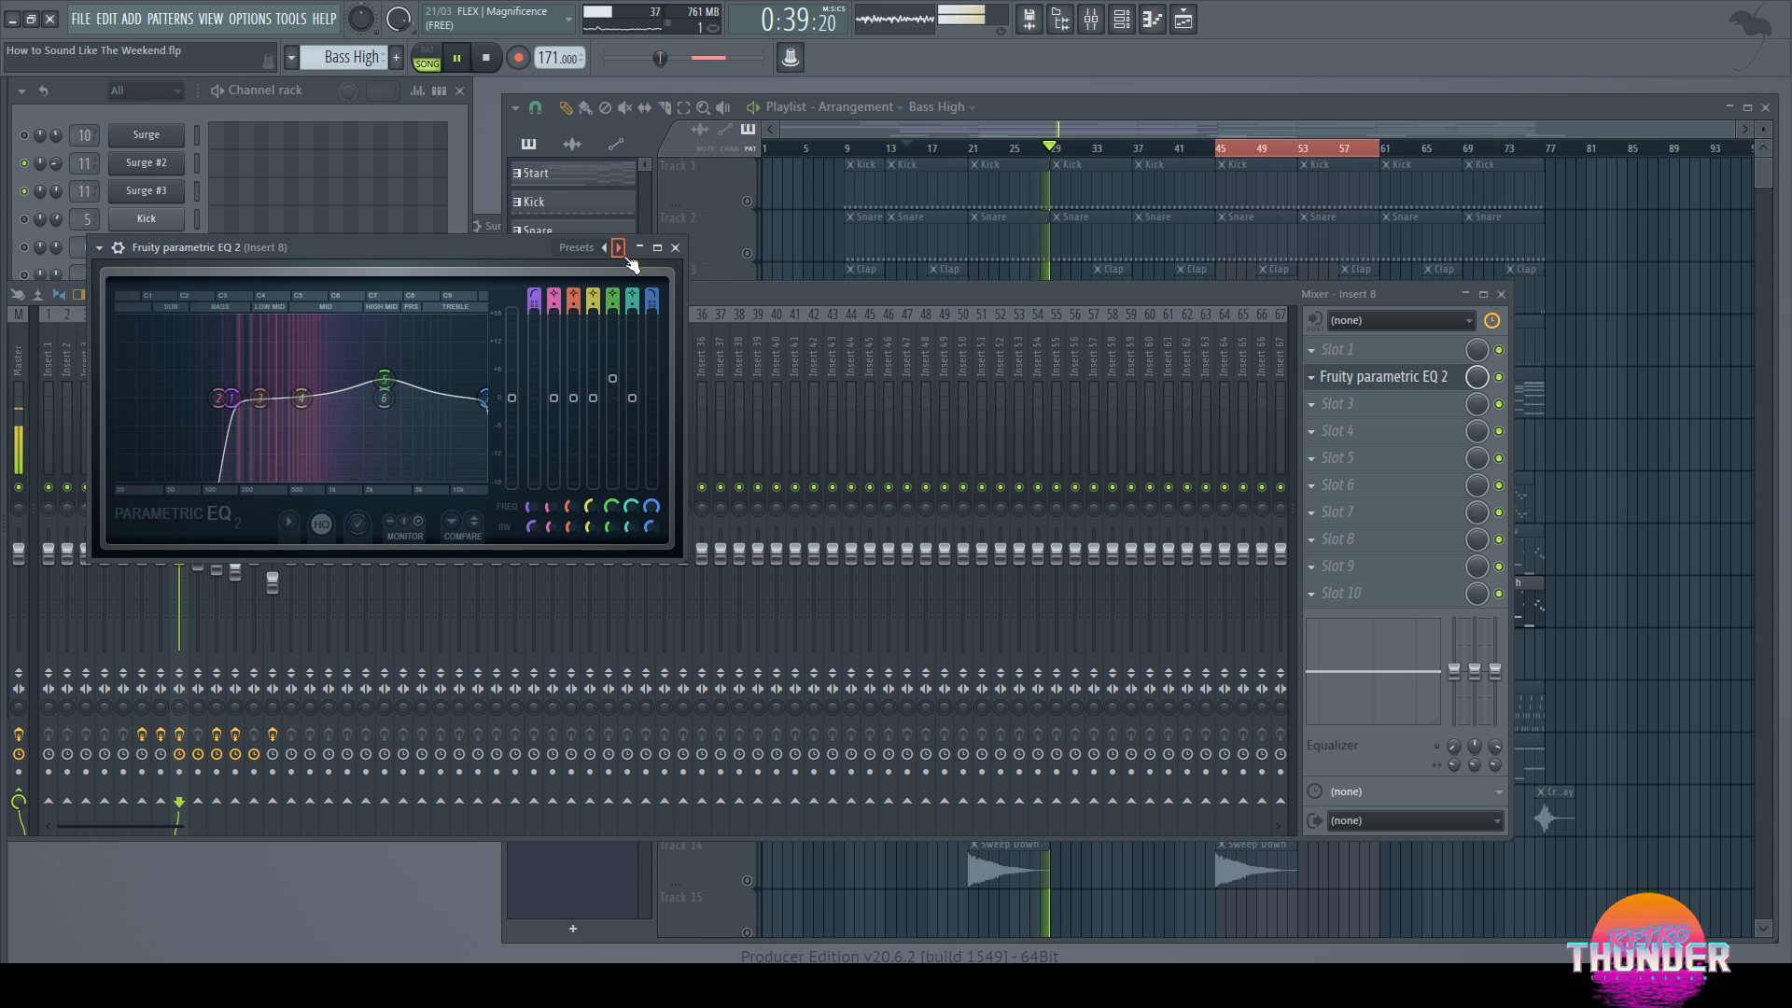
pyautogui.click(675, 248)
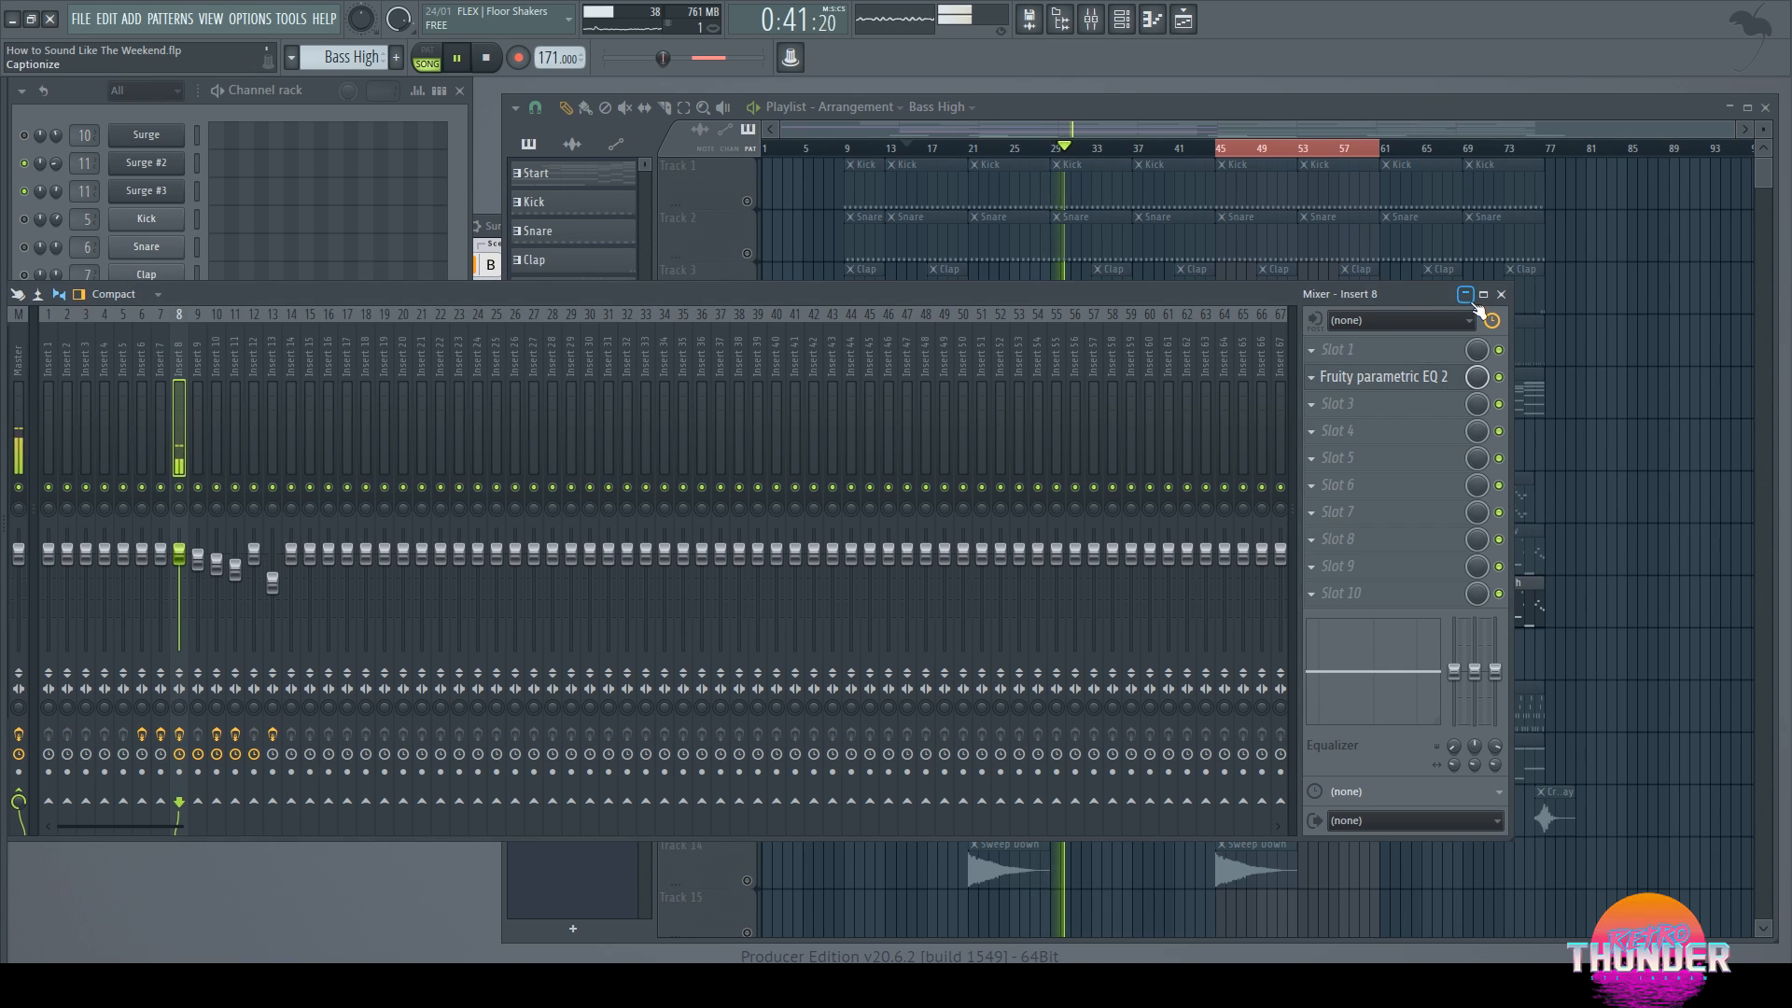
pyautogui.click(1500, 295)
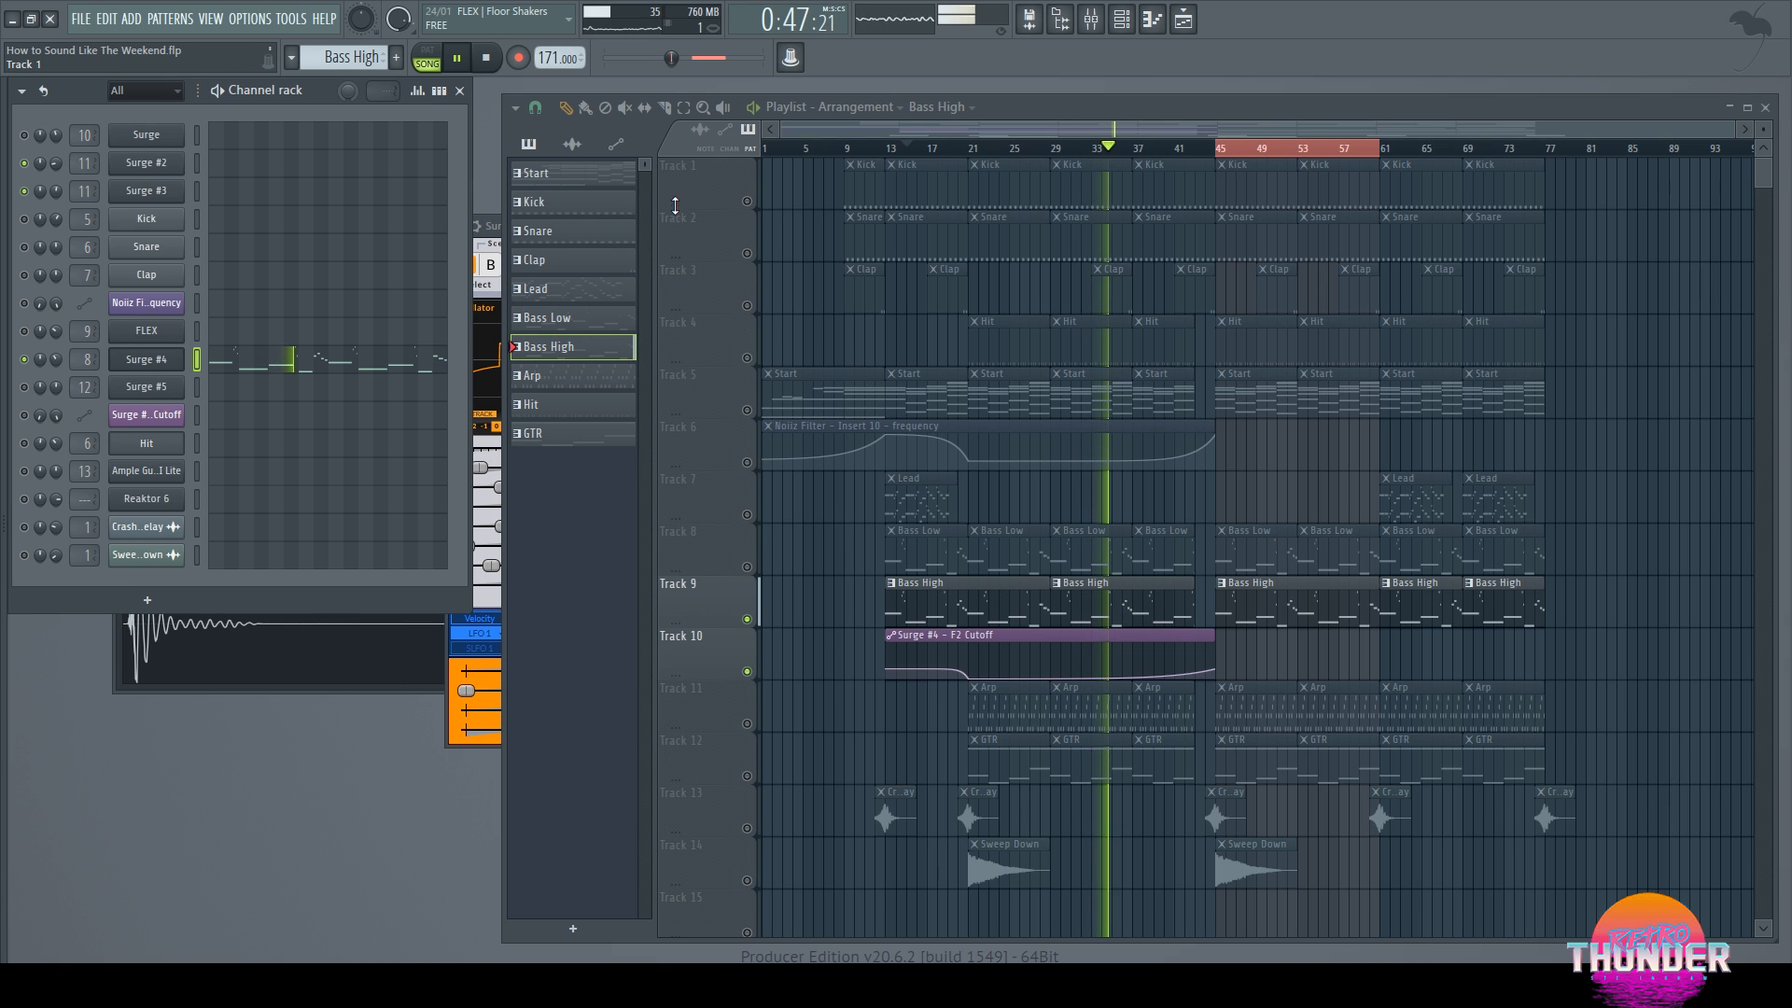
pyautogui.press('space')
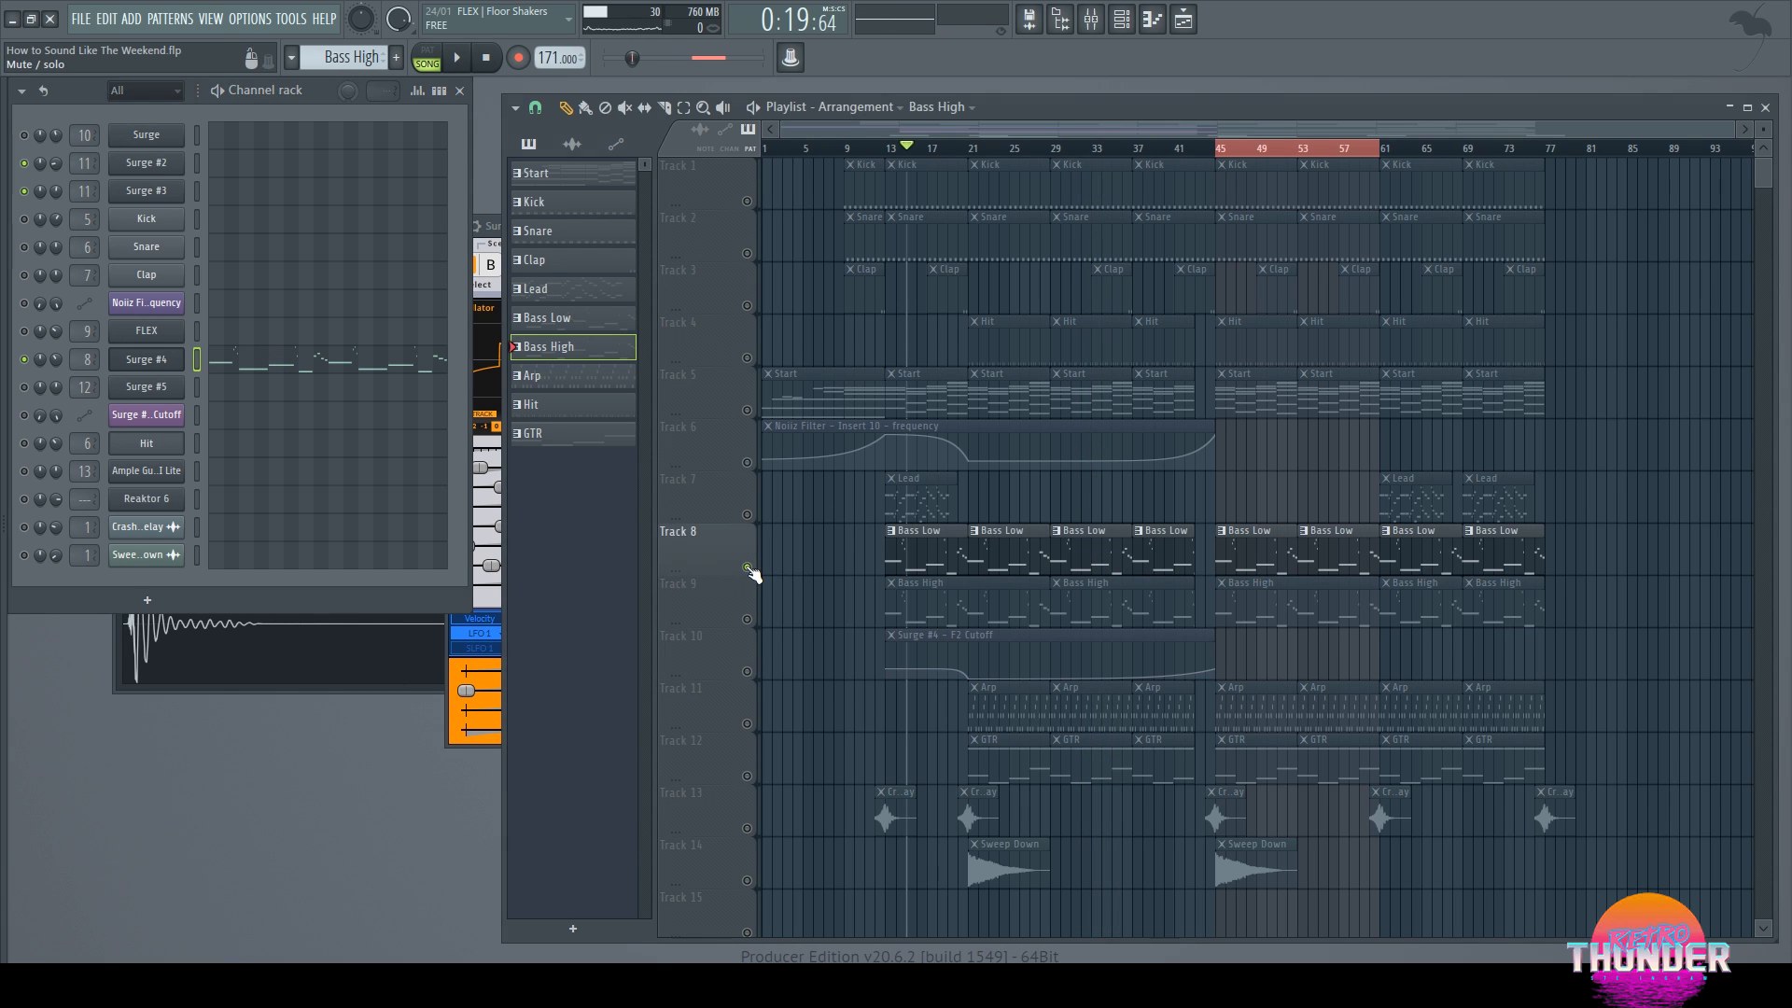
# Step: Select the Bass Low pattern, solo its FLEX channel and play it in pattern mode with the FLEX preset in view
pyautogui.click(934, 553)
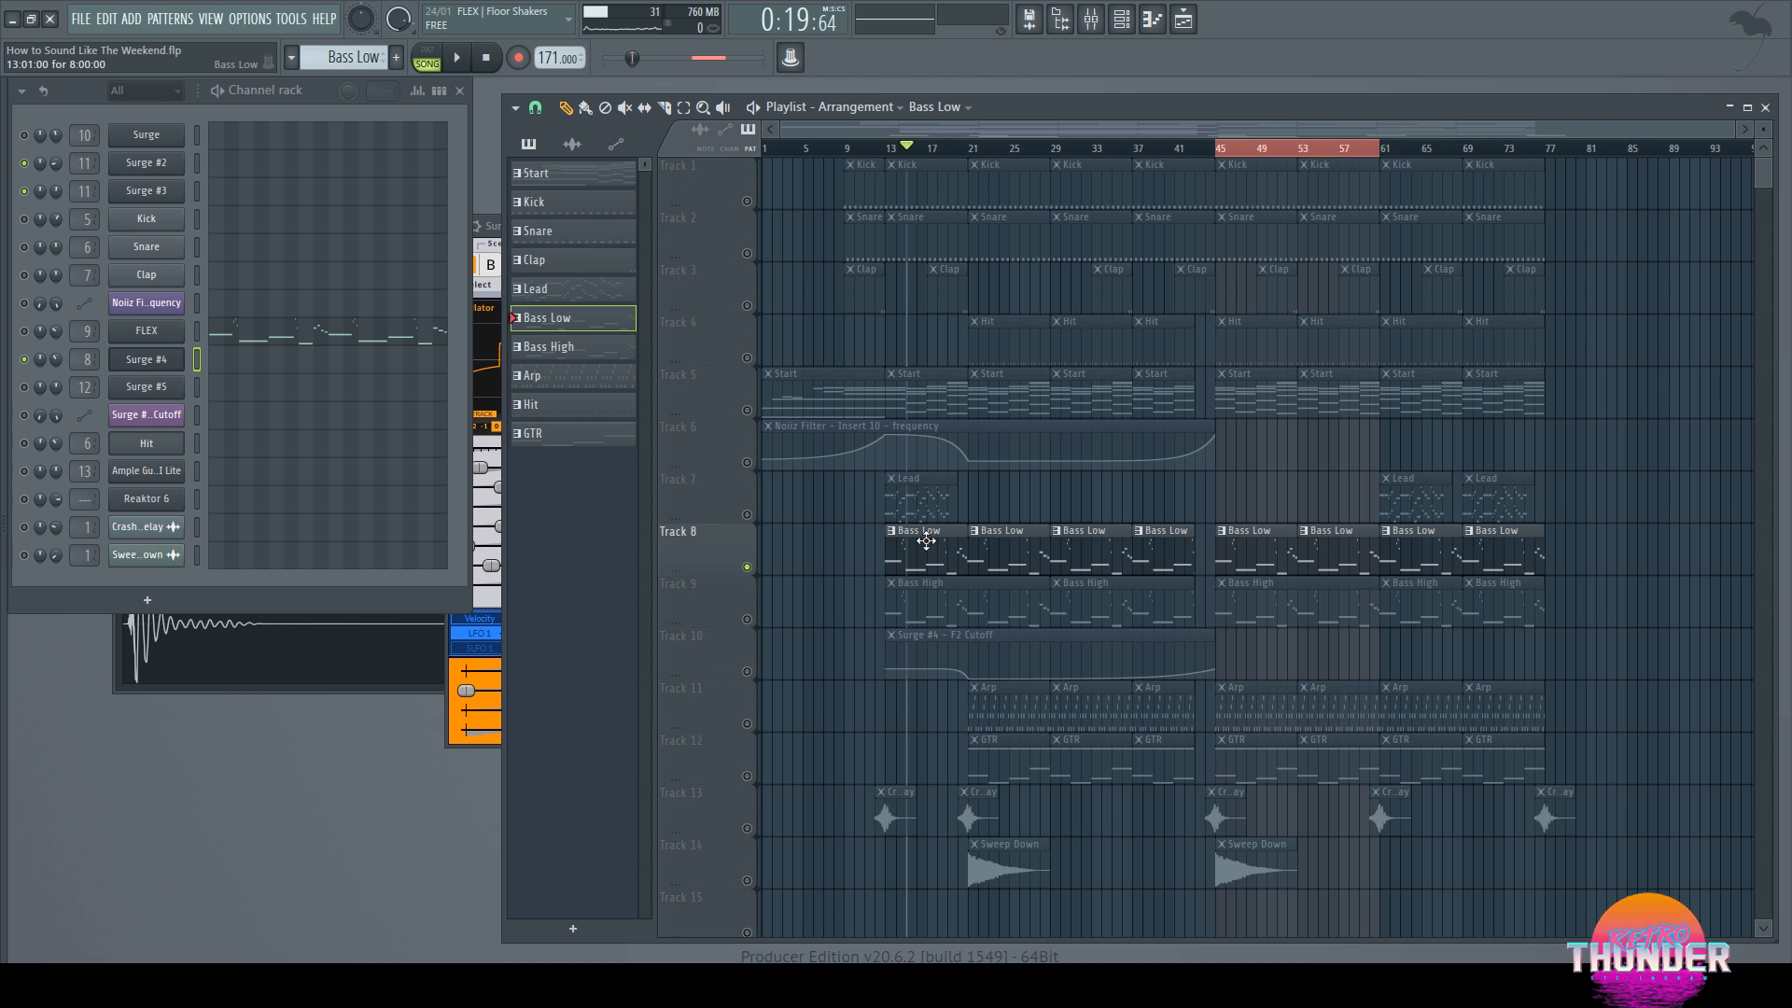
pyautogui.click(152, 338)
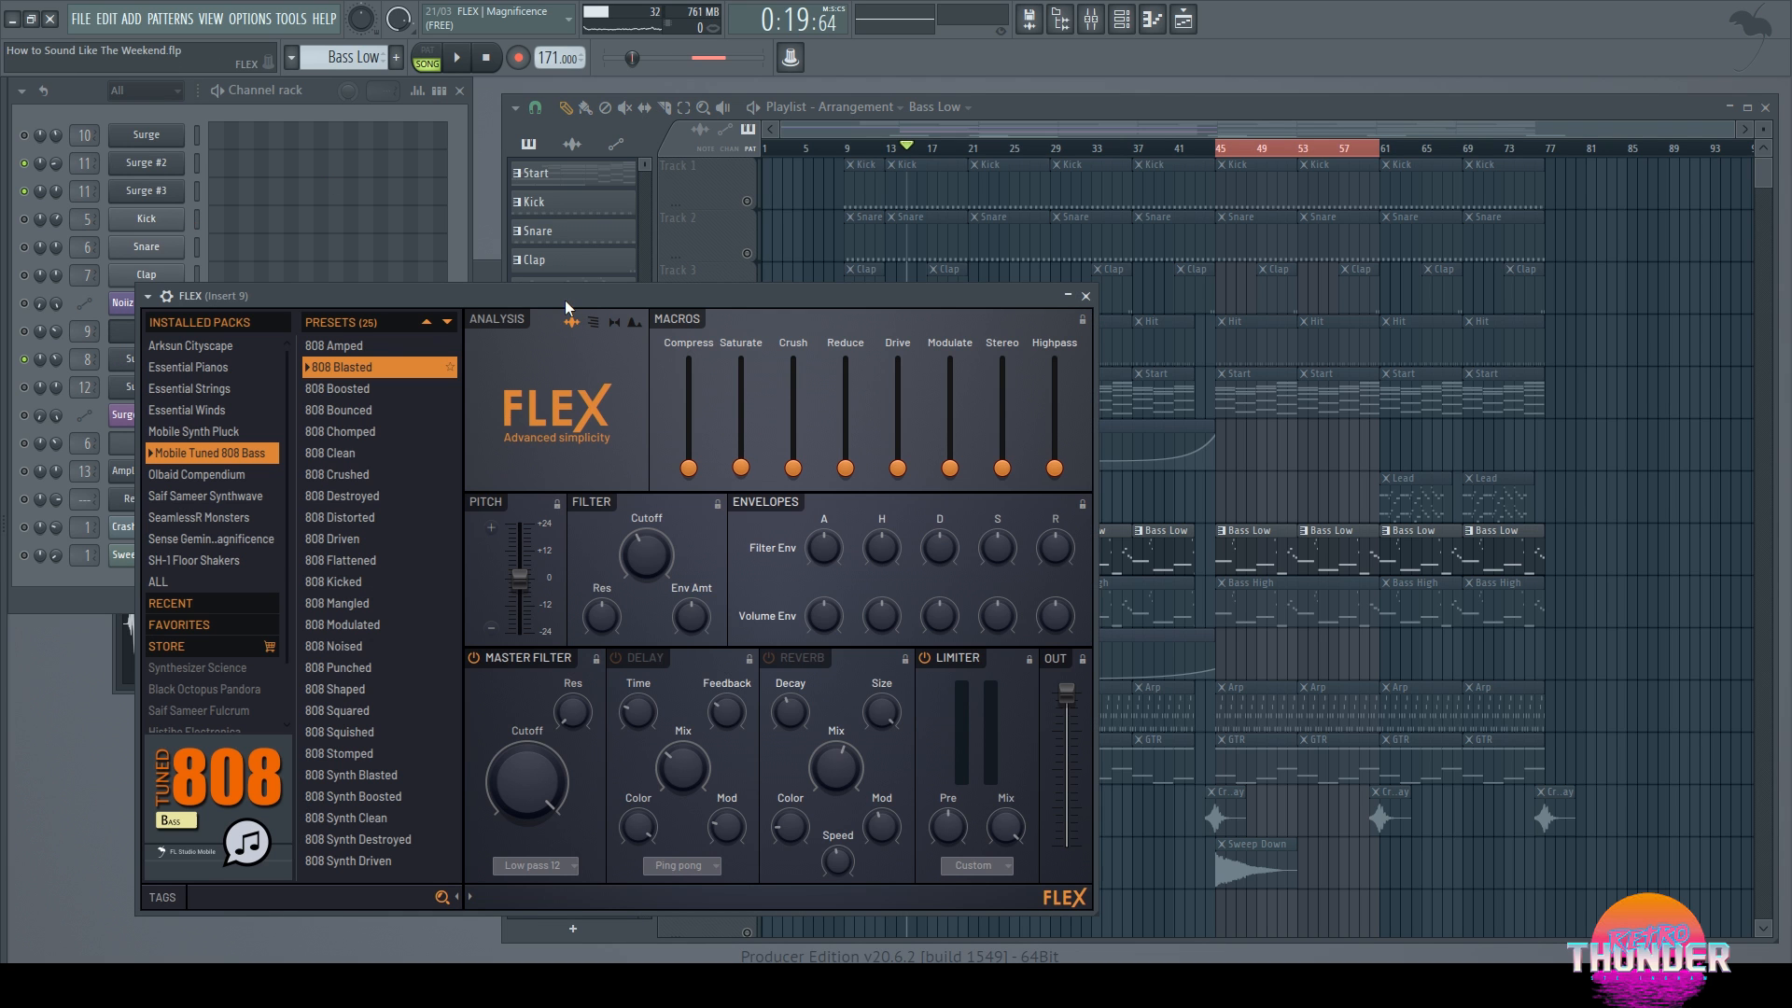
pyautogui.moveTo(567, 291); pyautogui.dragTo(977, 183)
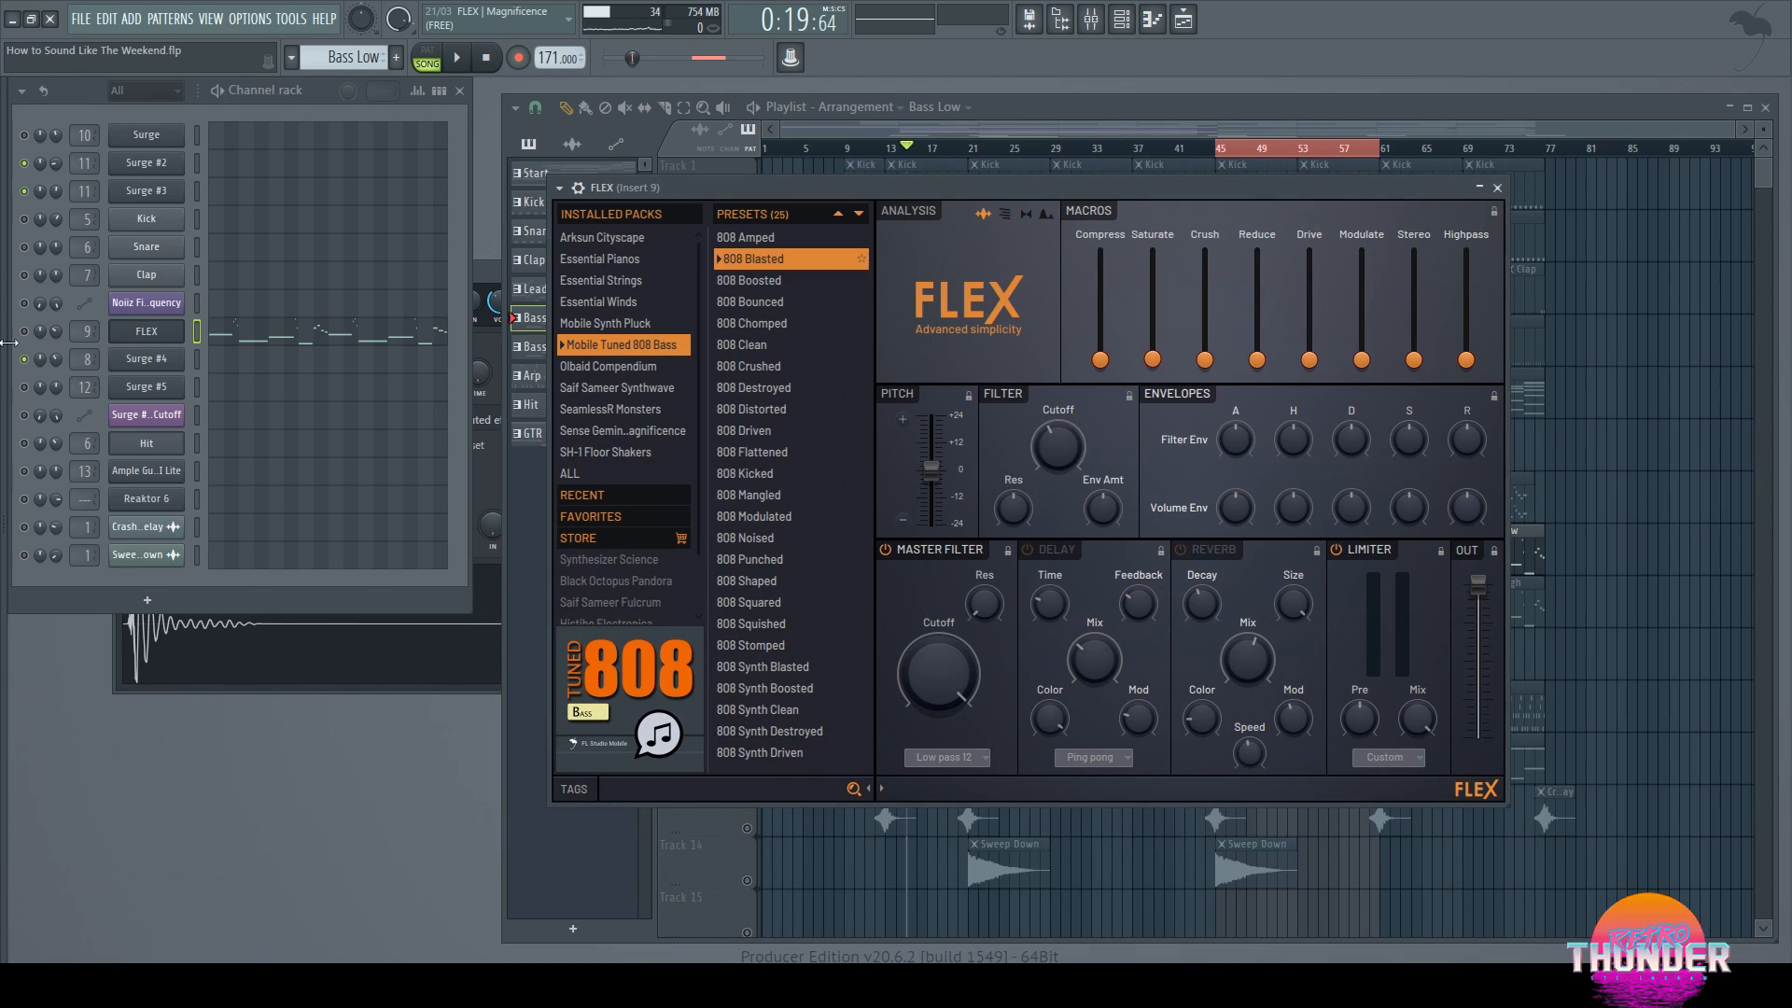
pyautogui.moveTo(24, 359); pyautogui.dragTo(24, 331)
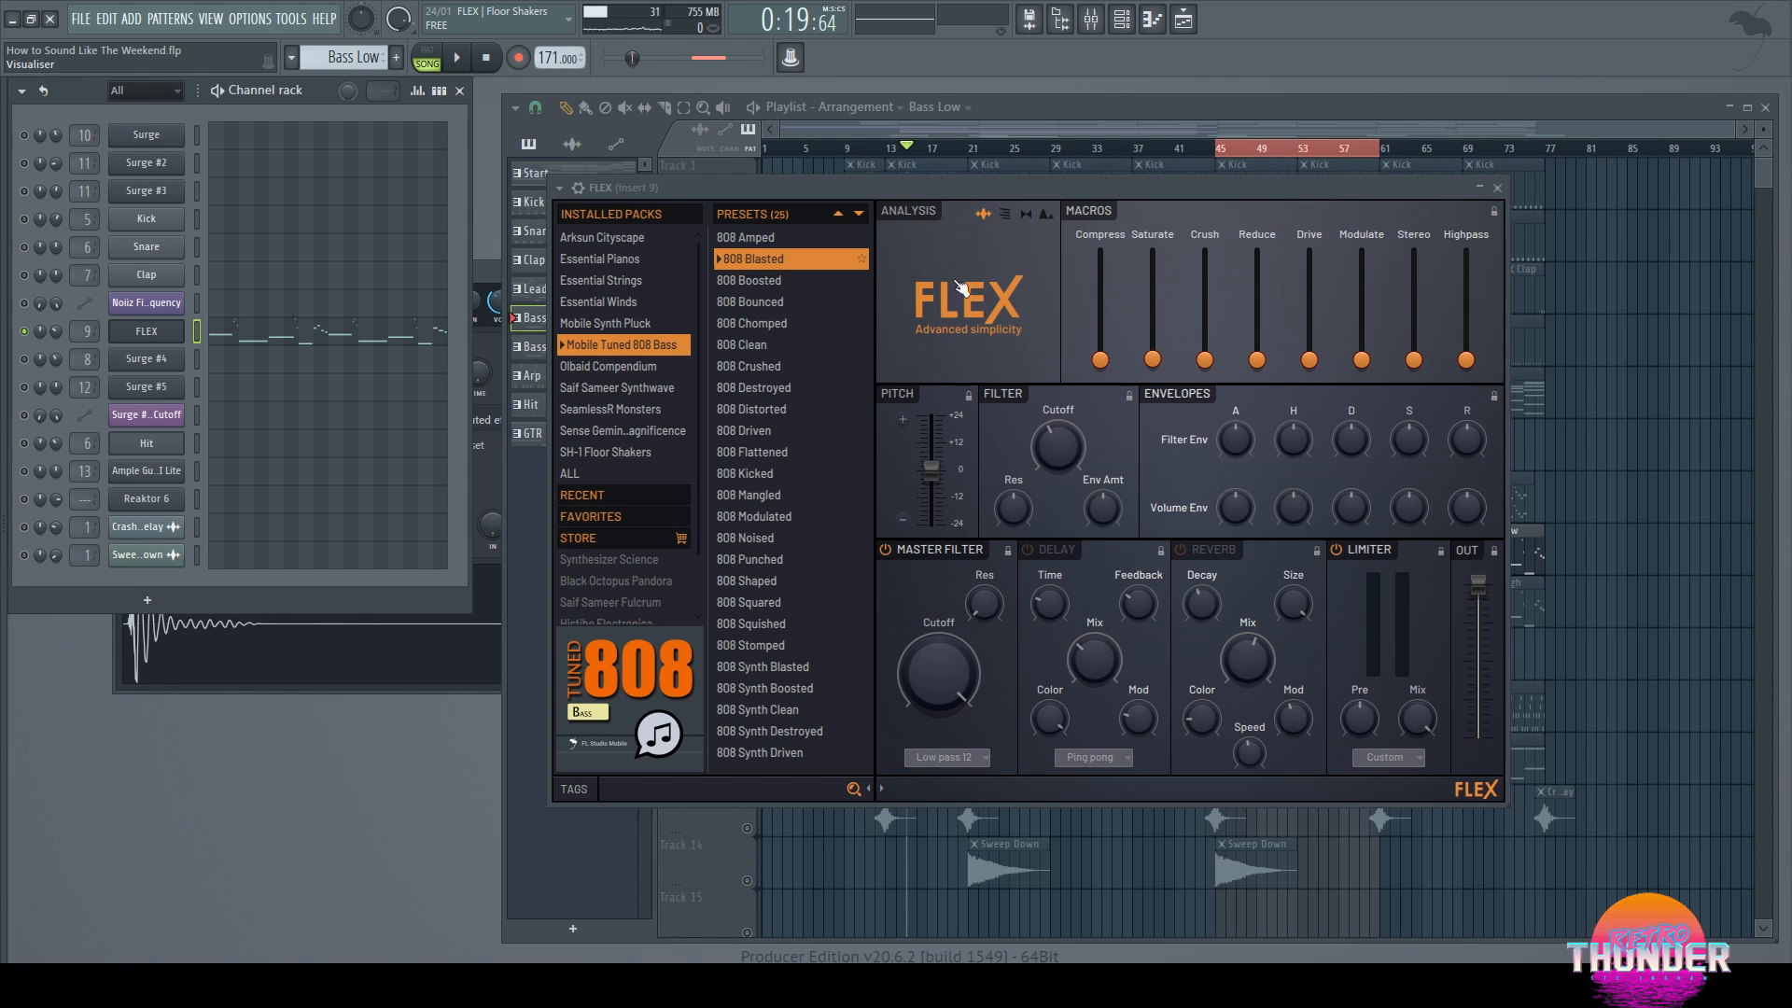
pyautogui.click(427, 56)
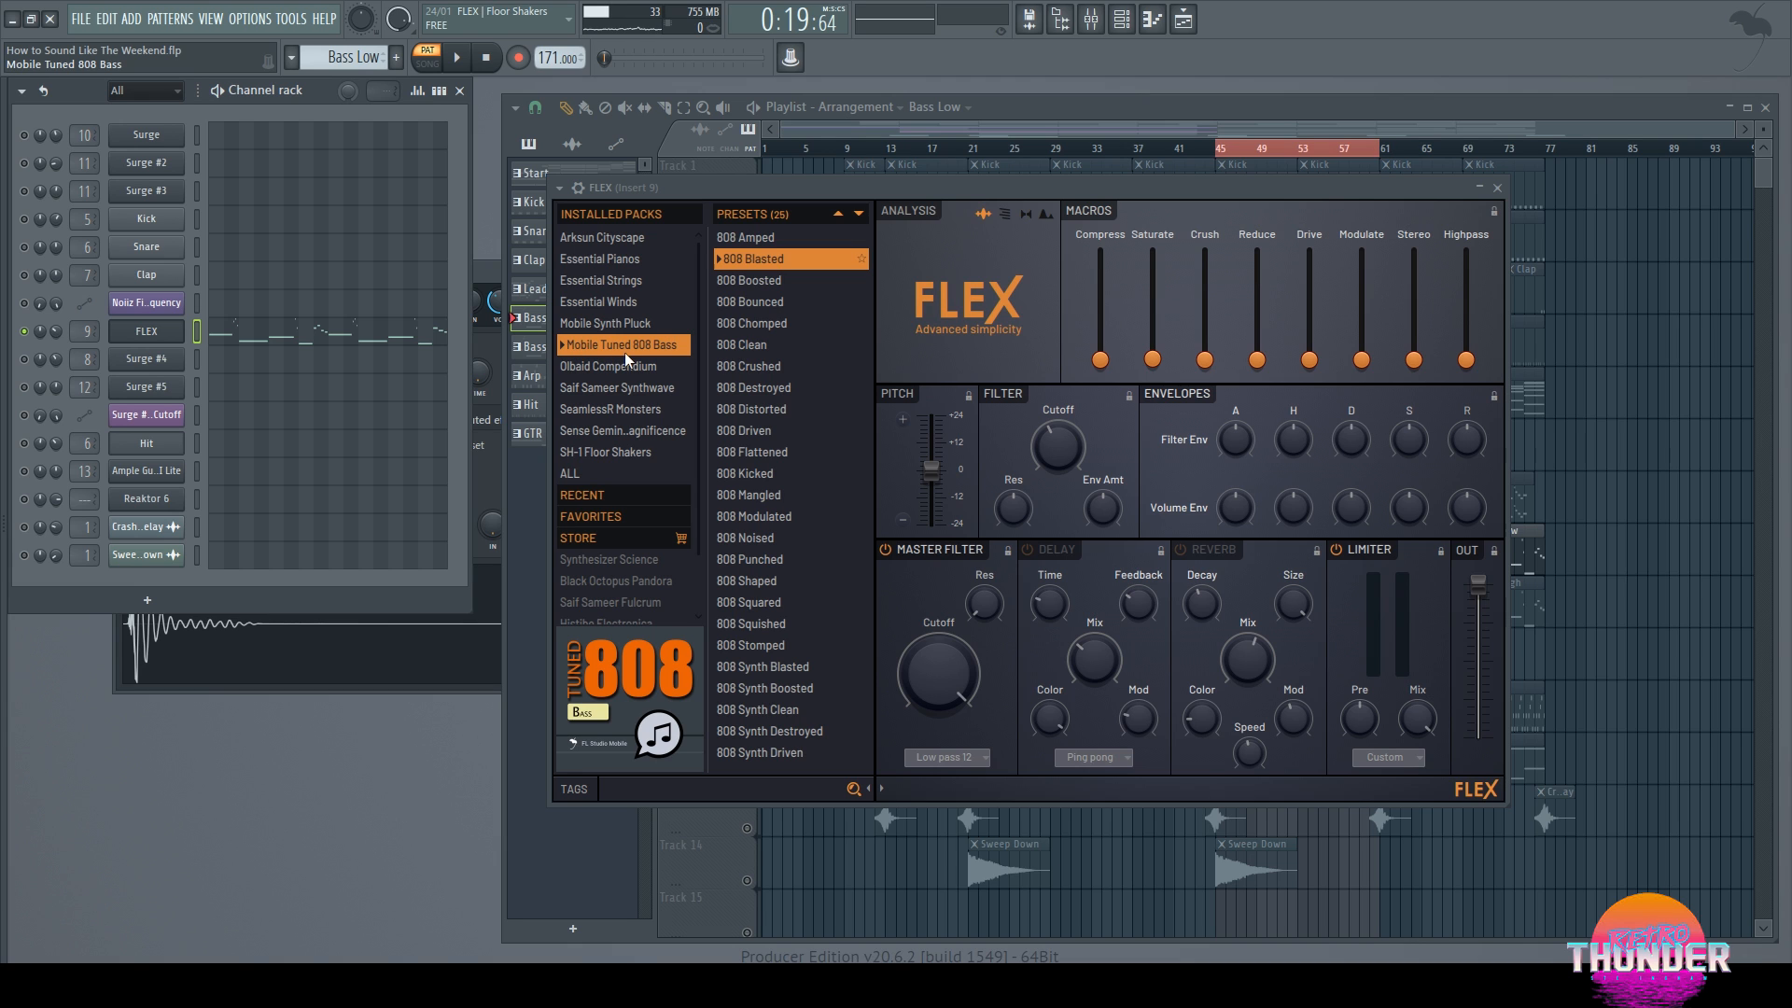
pyautogui.press('space')
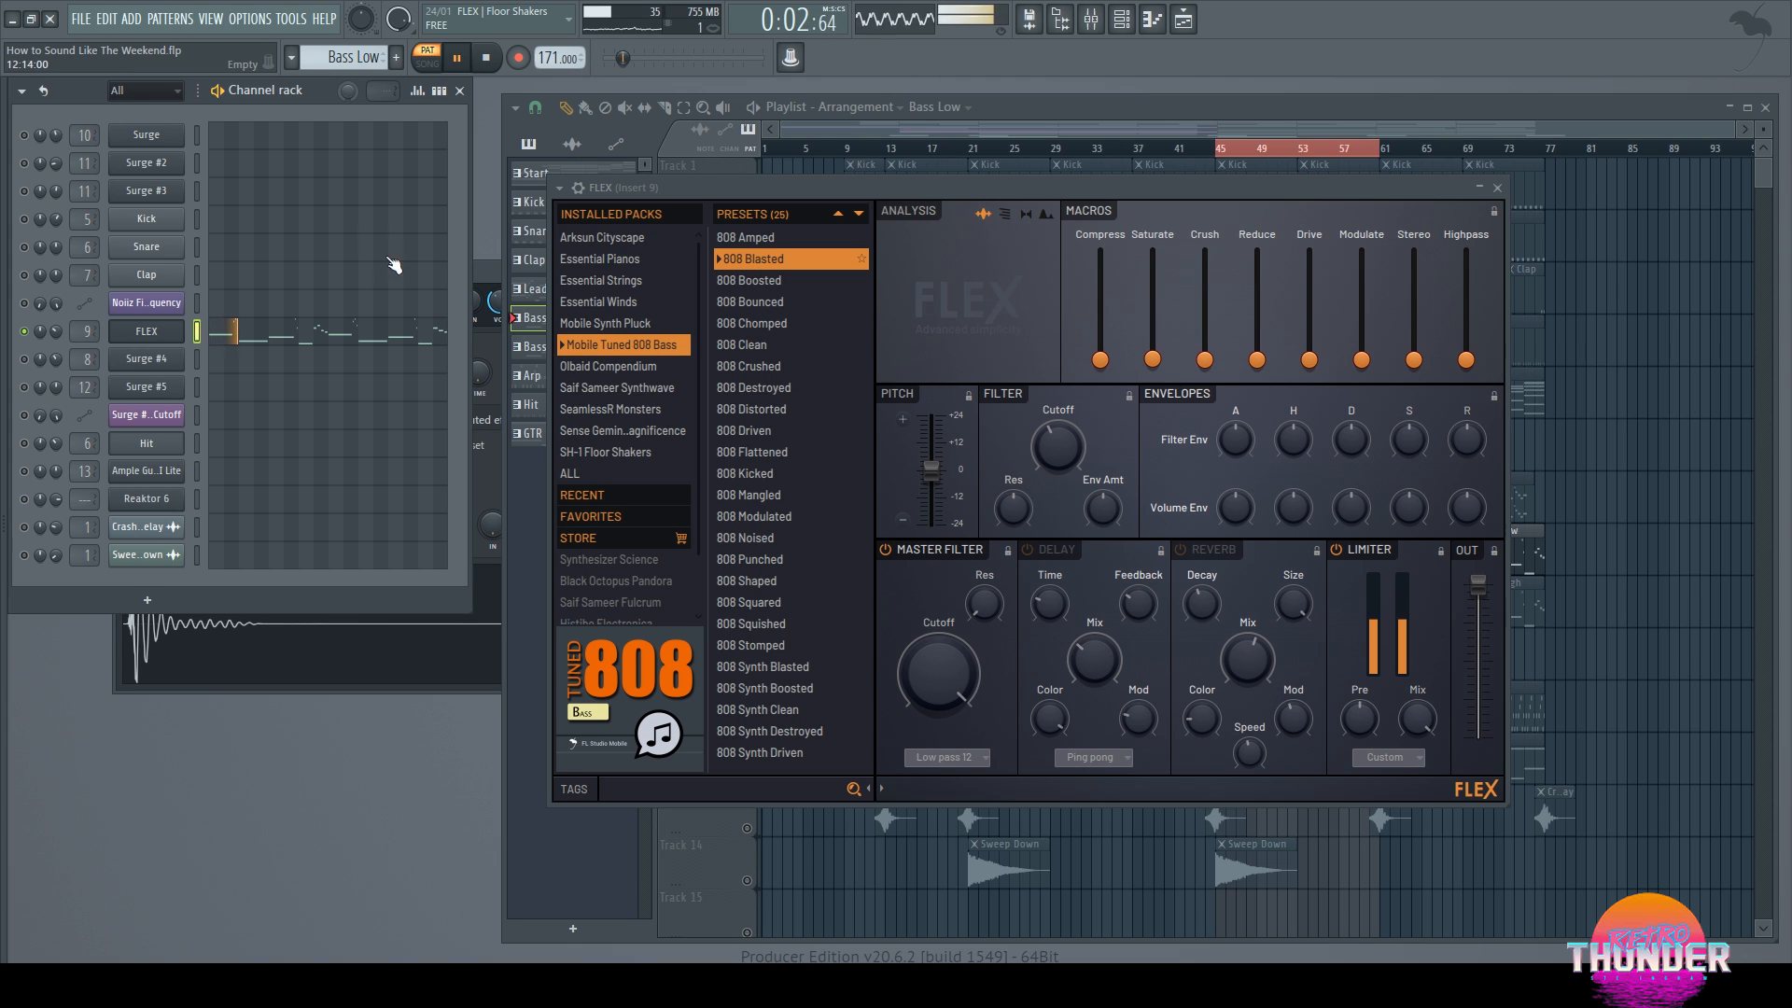
# Step: Check the FLEX channel's mixer insert 9 for effects, closing the mixer and the plugin when done
pyautogui.doubleClick(89, 337)
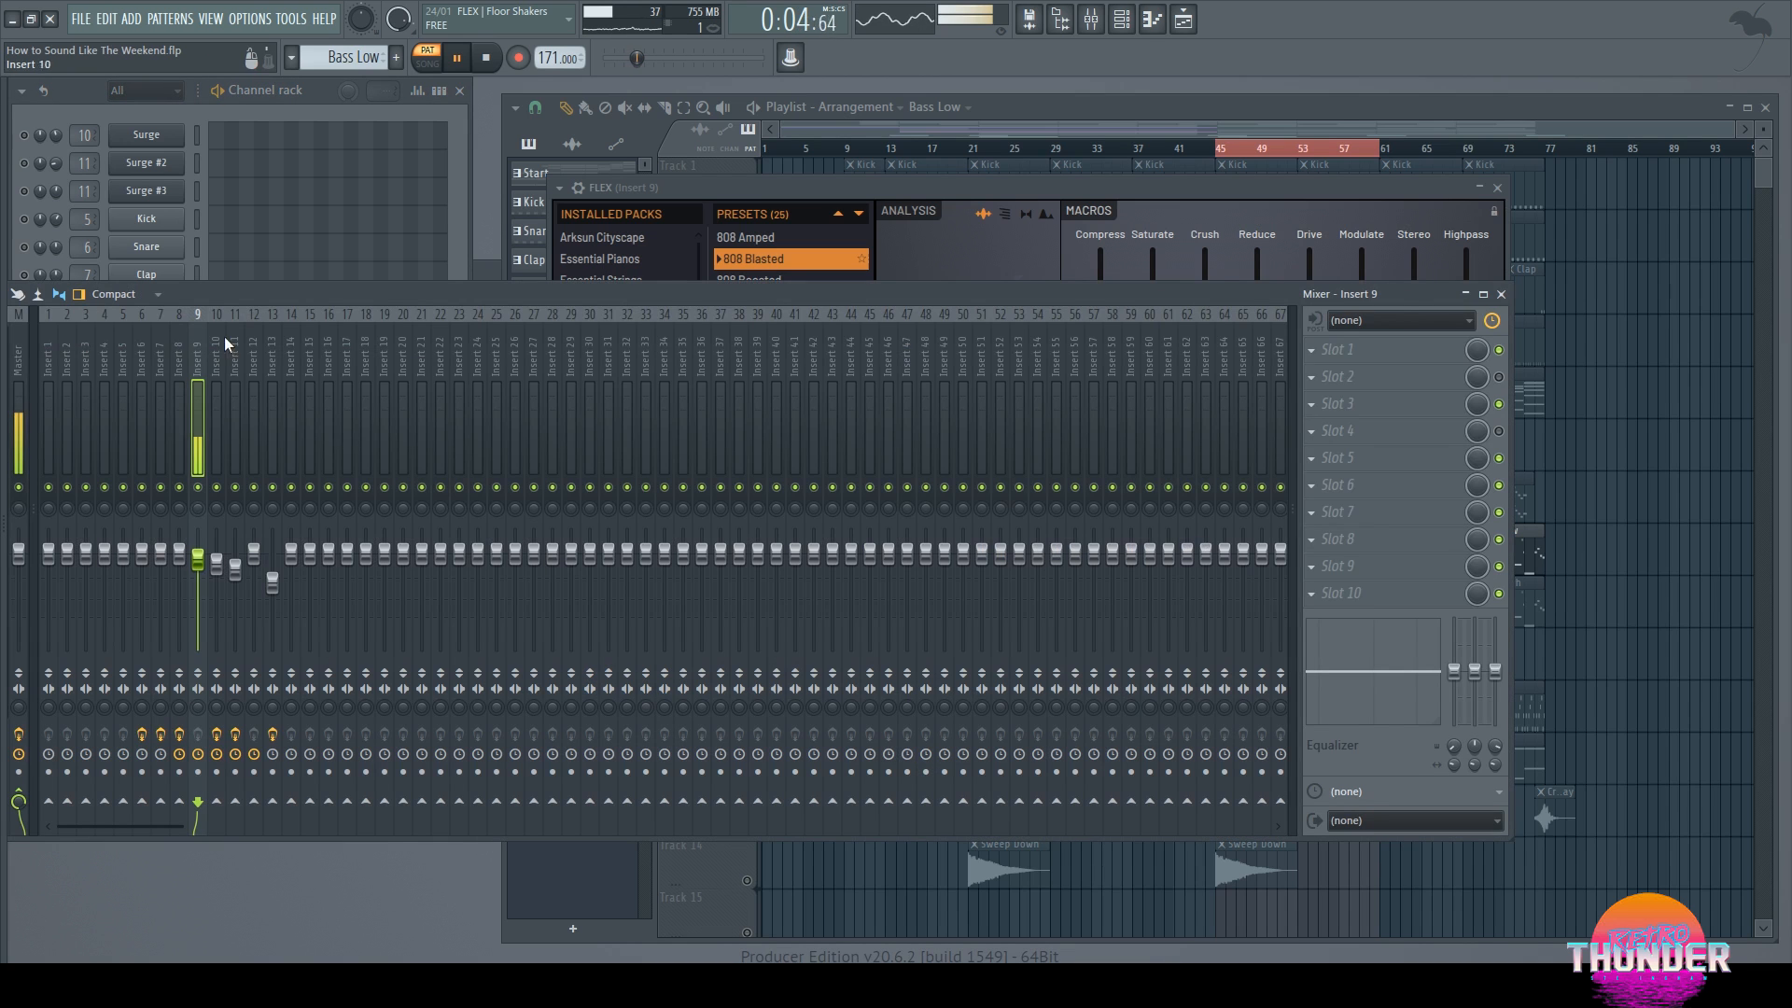
pyautogui.click(1500, 294)
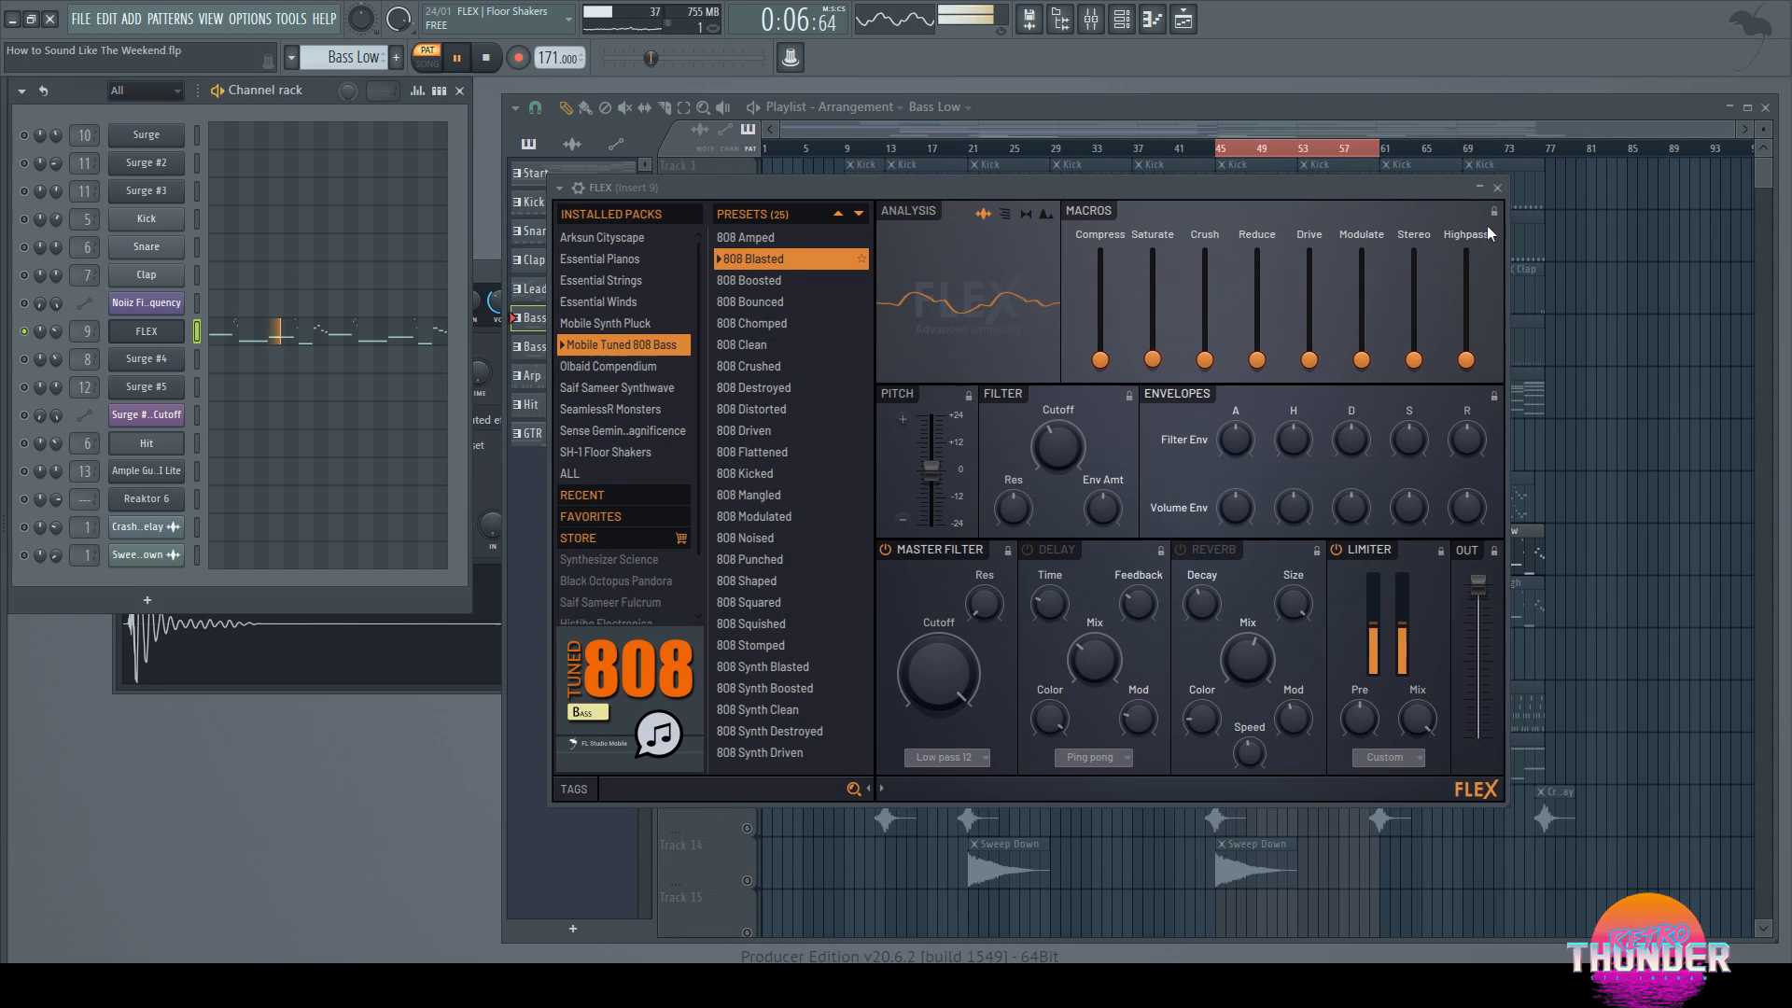
pyautogui.click(1498, 190)
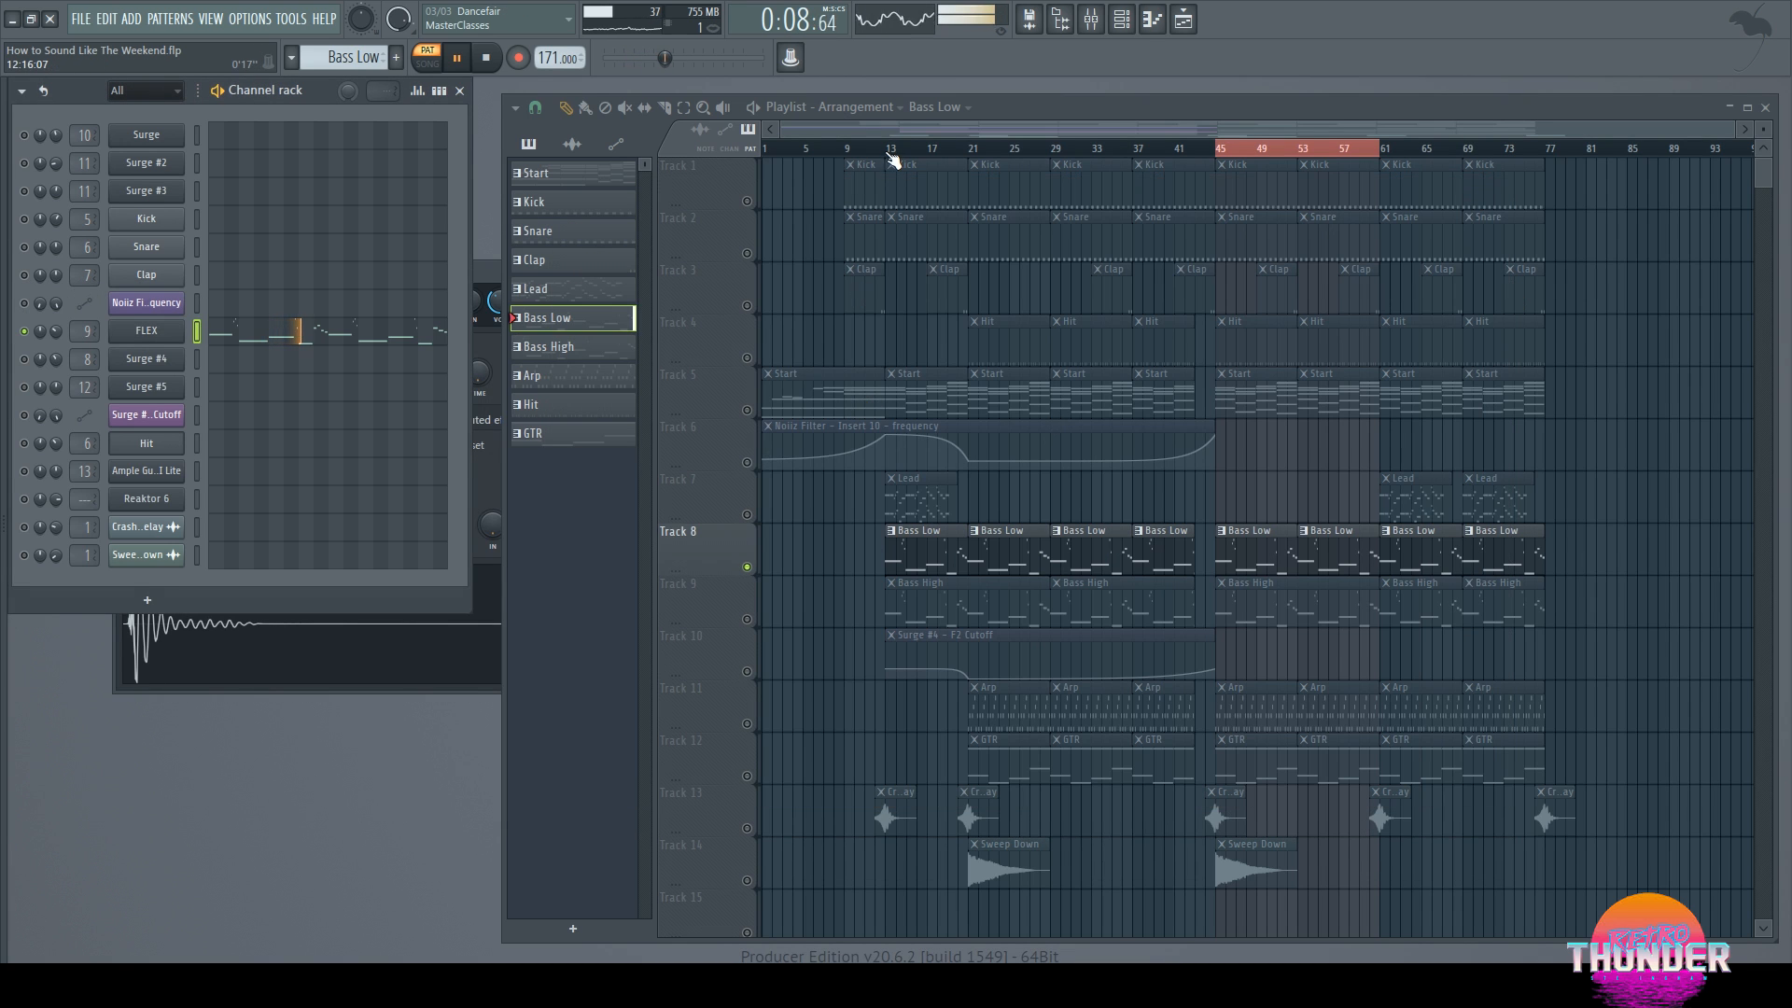
# Step: Play the Bass Low and Bass High tracks together with the cutoff automation in song mode, with Surge #4 unmuted
pyautogui.press('l')
pyautogui.moveTo(760, 541); pyautogui.dragTo(764, 626)
pyautogui.click(25, 360)
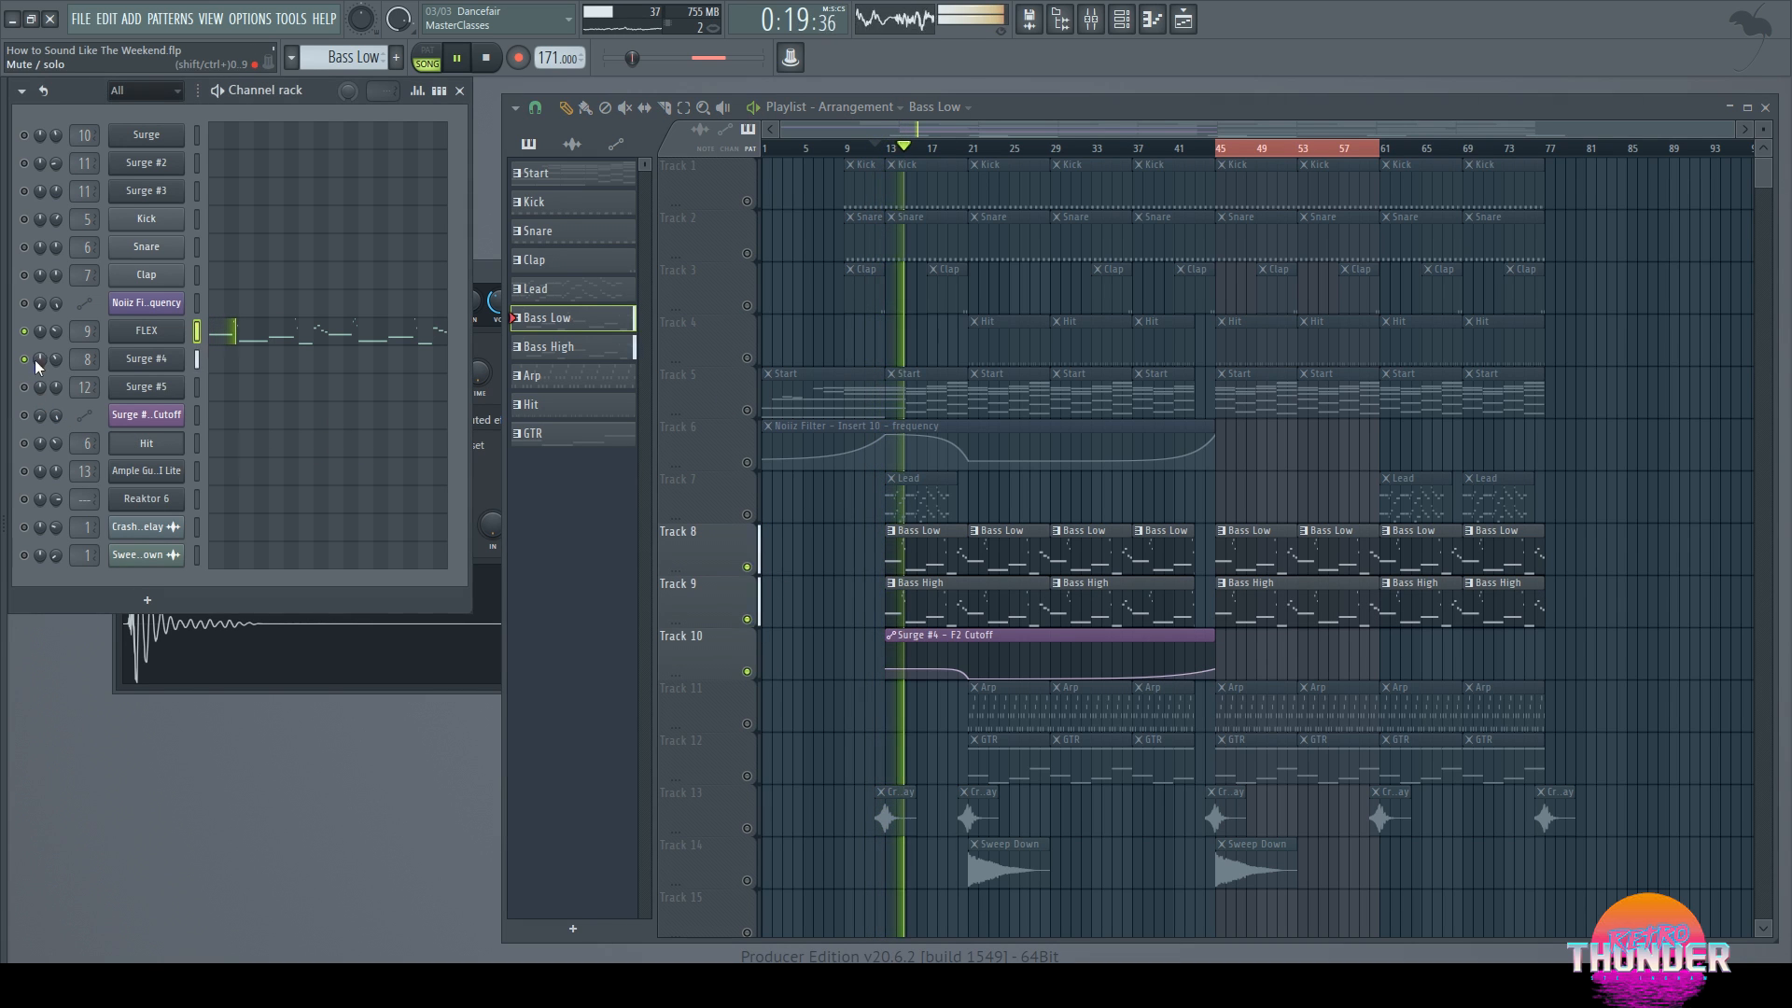
# Step: Unmute the Kick, Snare and Clap channels and tracks to hear them with the basses, stopping playback when done
pyautogui.hotkey('alt', 'F8')
pyautogui.hotkey('alt', 'F8')
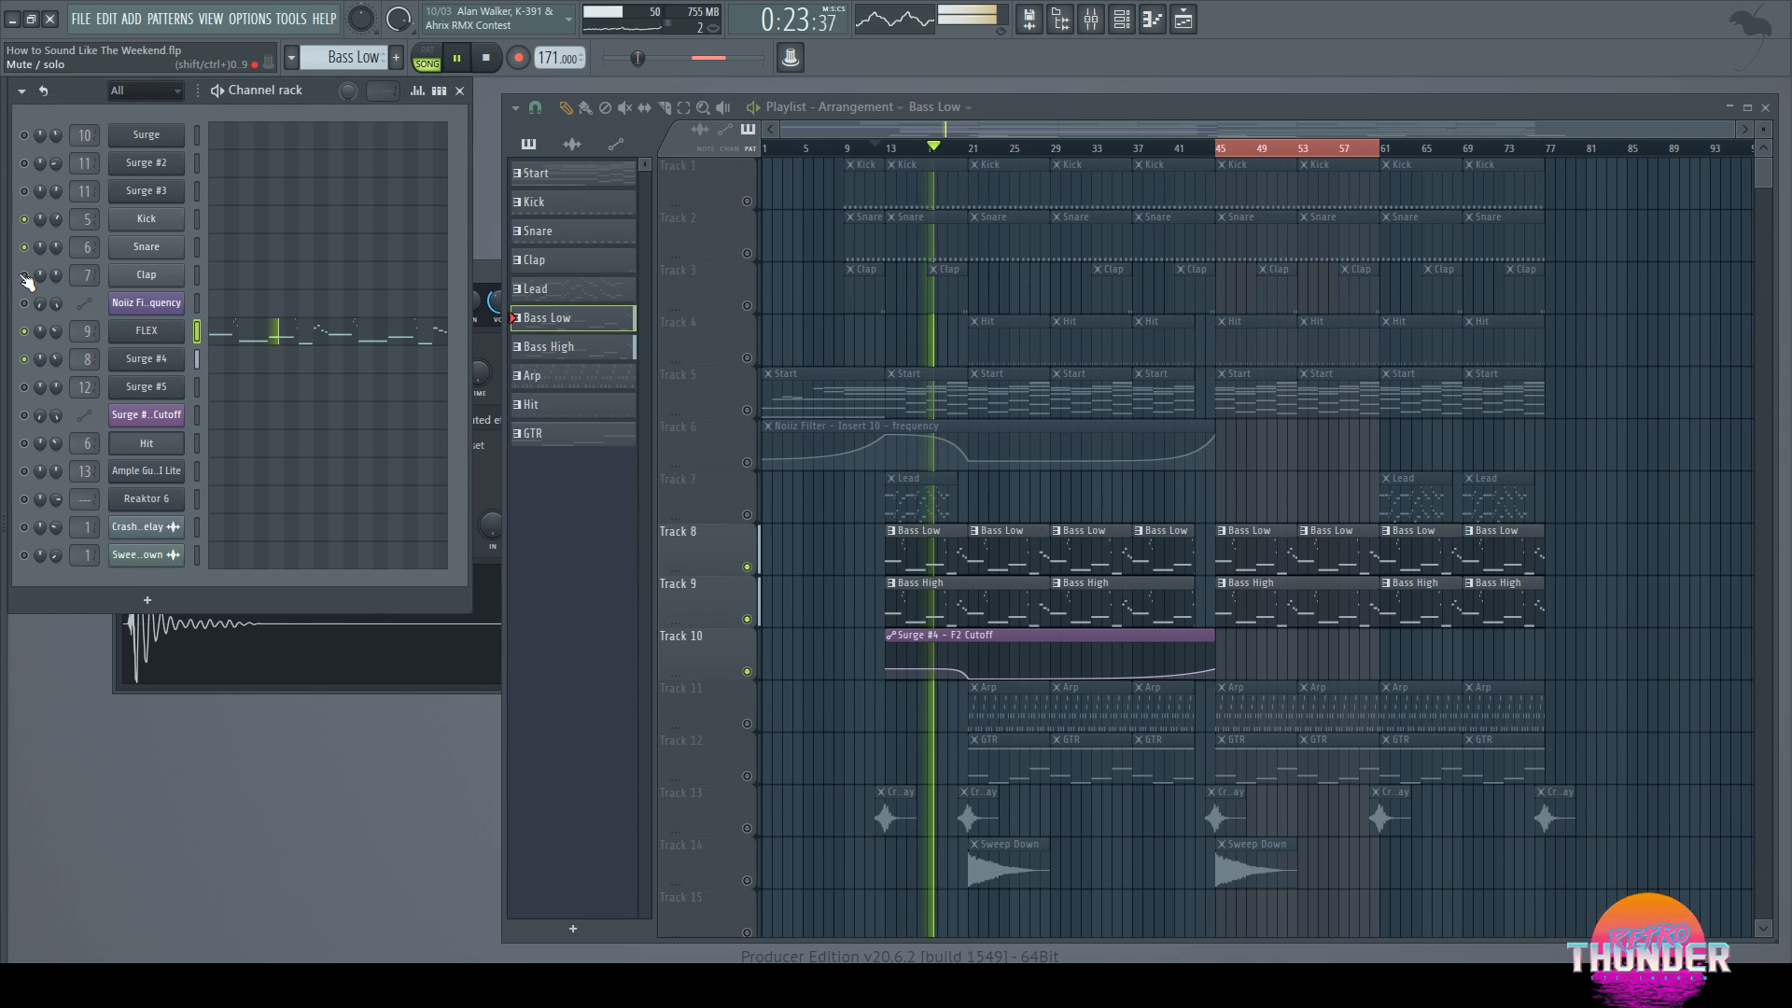
pyautogui.click(746, 201)
pyautogui.click(747, 253)
pyautogui.click(746, 305)
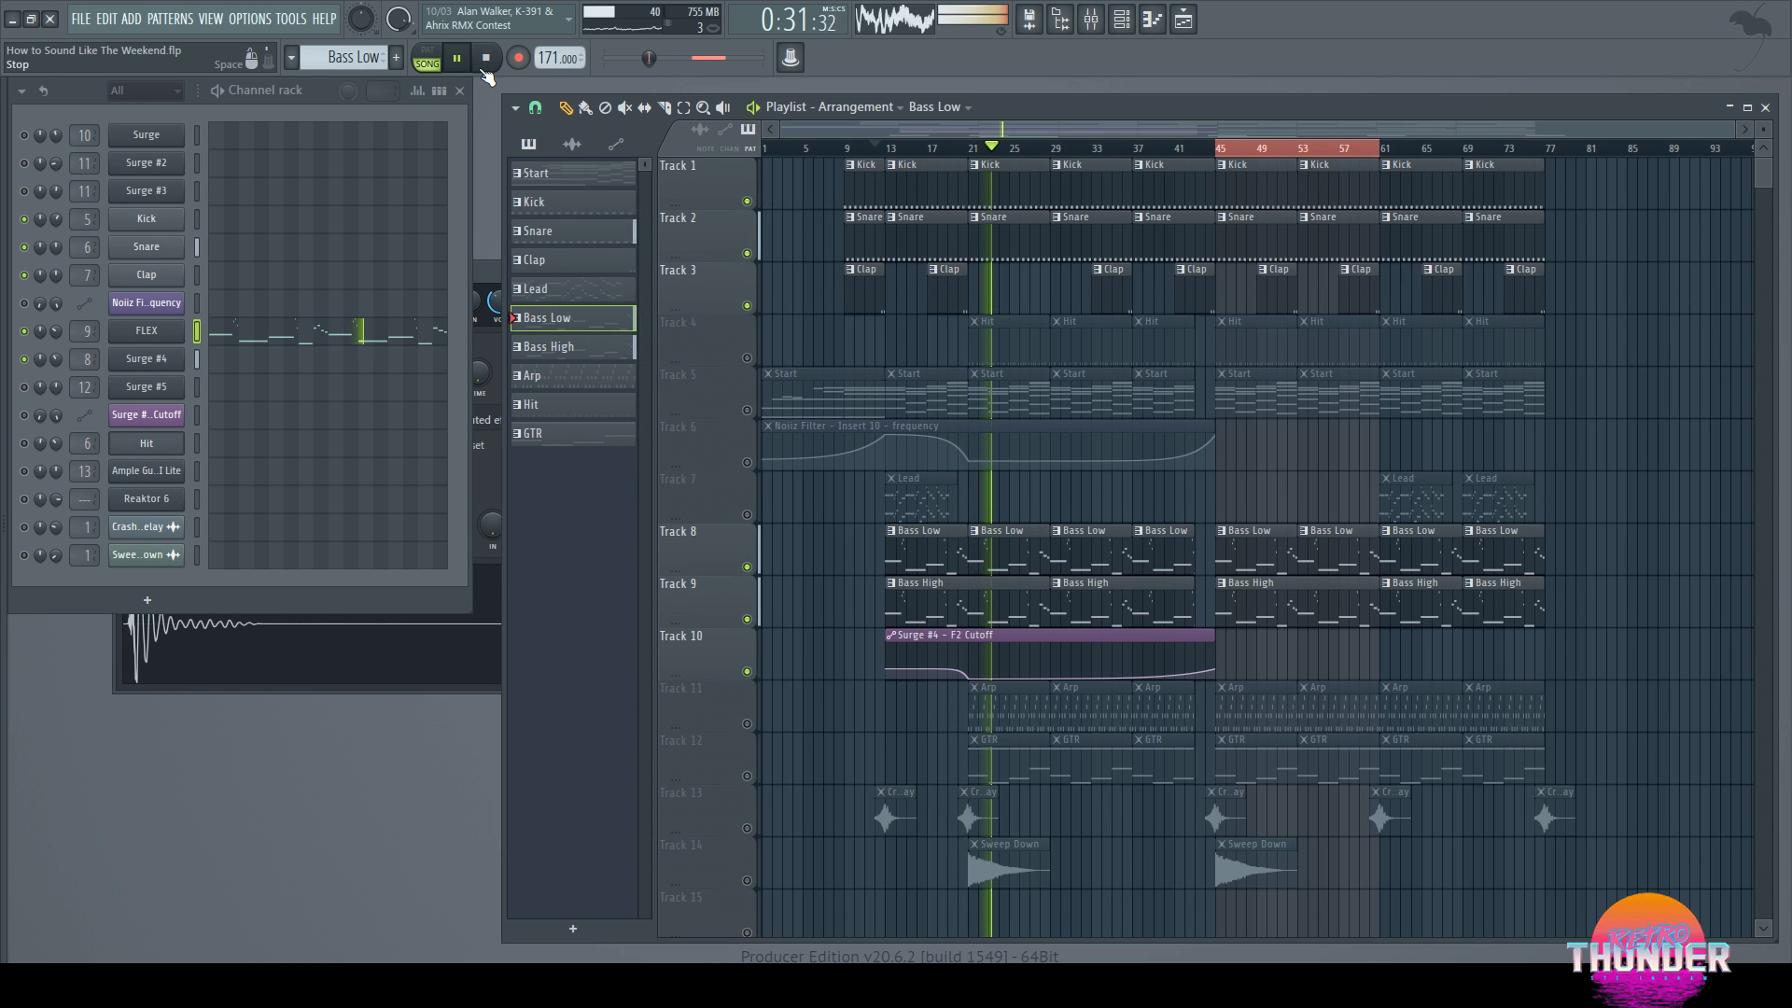
pyautogui.press('space')
# Step: Solo the Arp track on Track 11 and start the Arp pattern in pattern mode
pyautogui.rightClick(747, 724)
pyautogui.click(1004, 708)
pyautogui.click(427, 57)
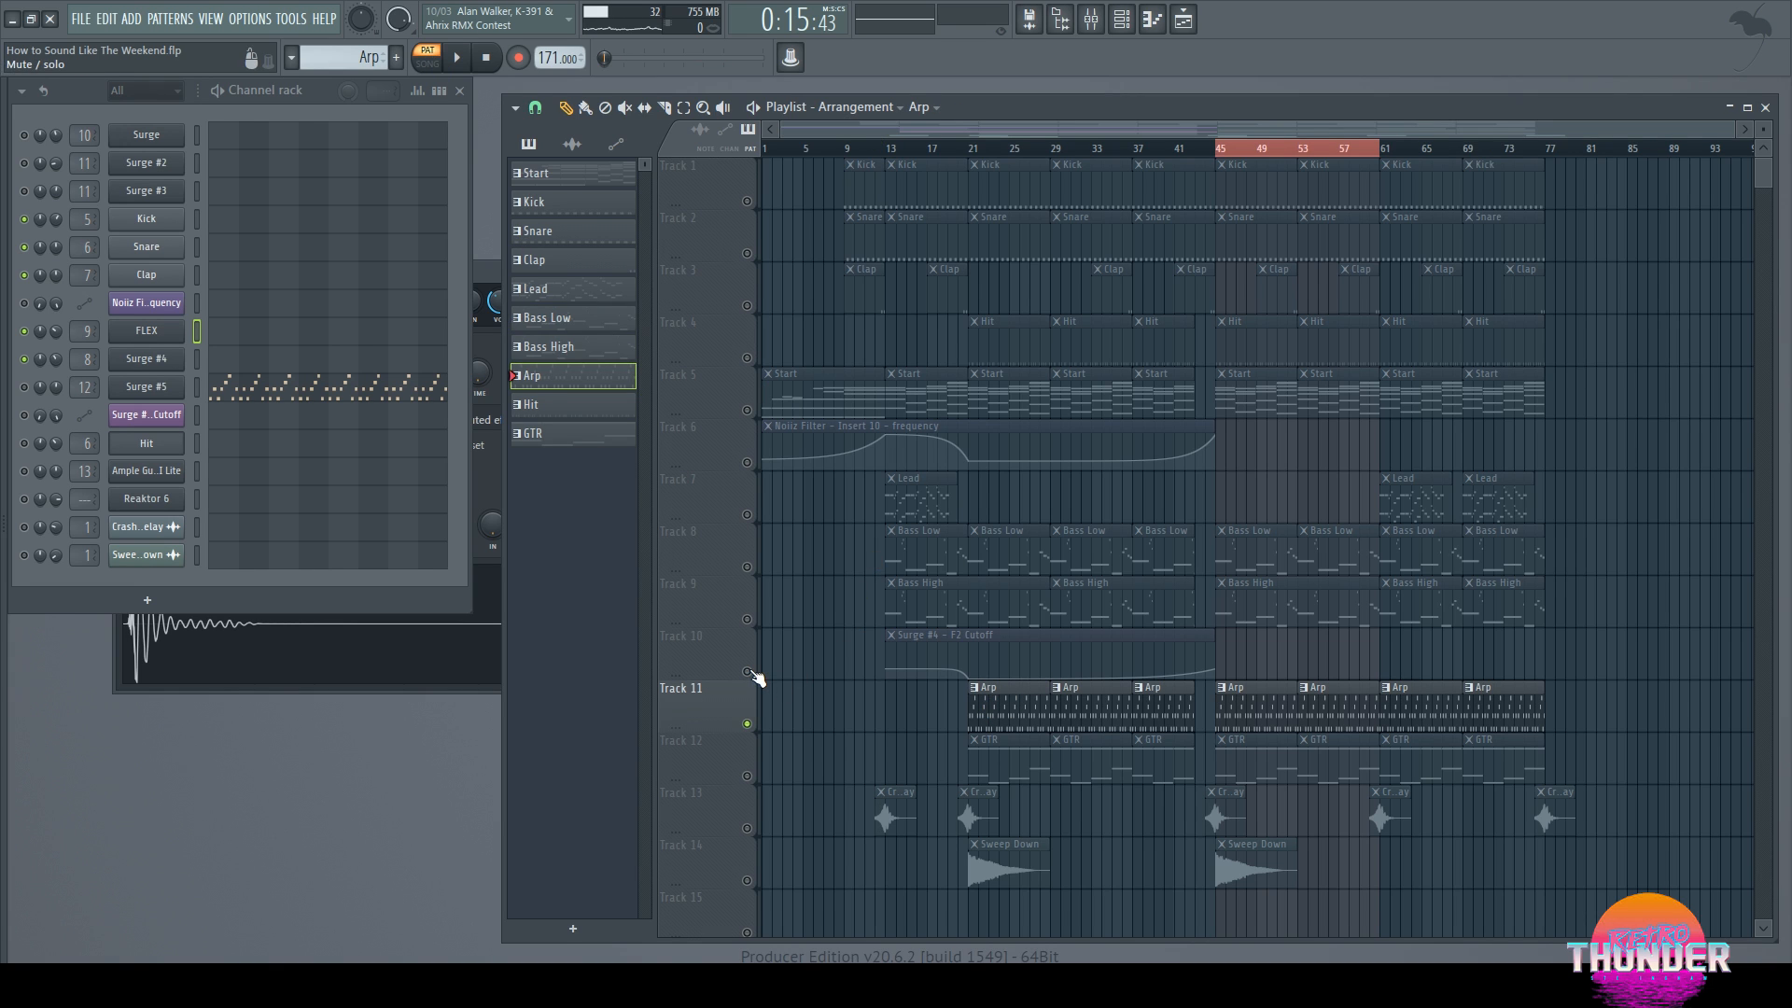
pyautogui.click(456, 57)
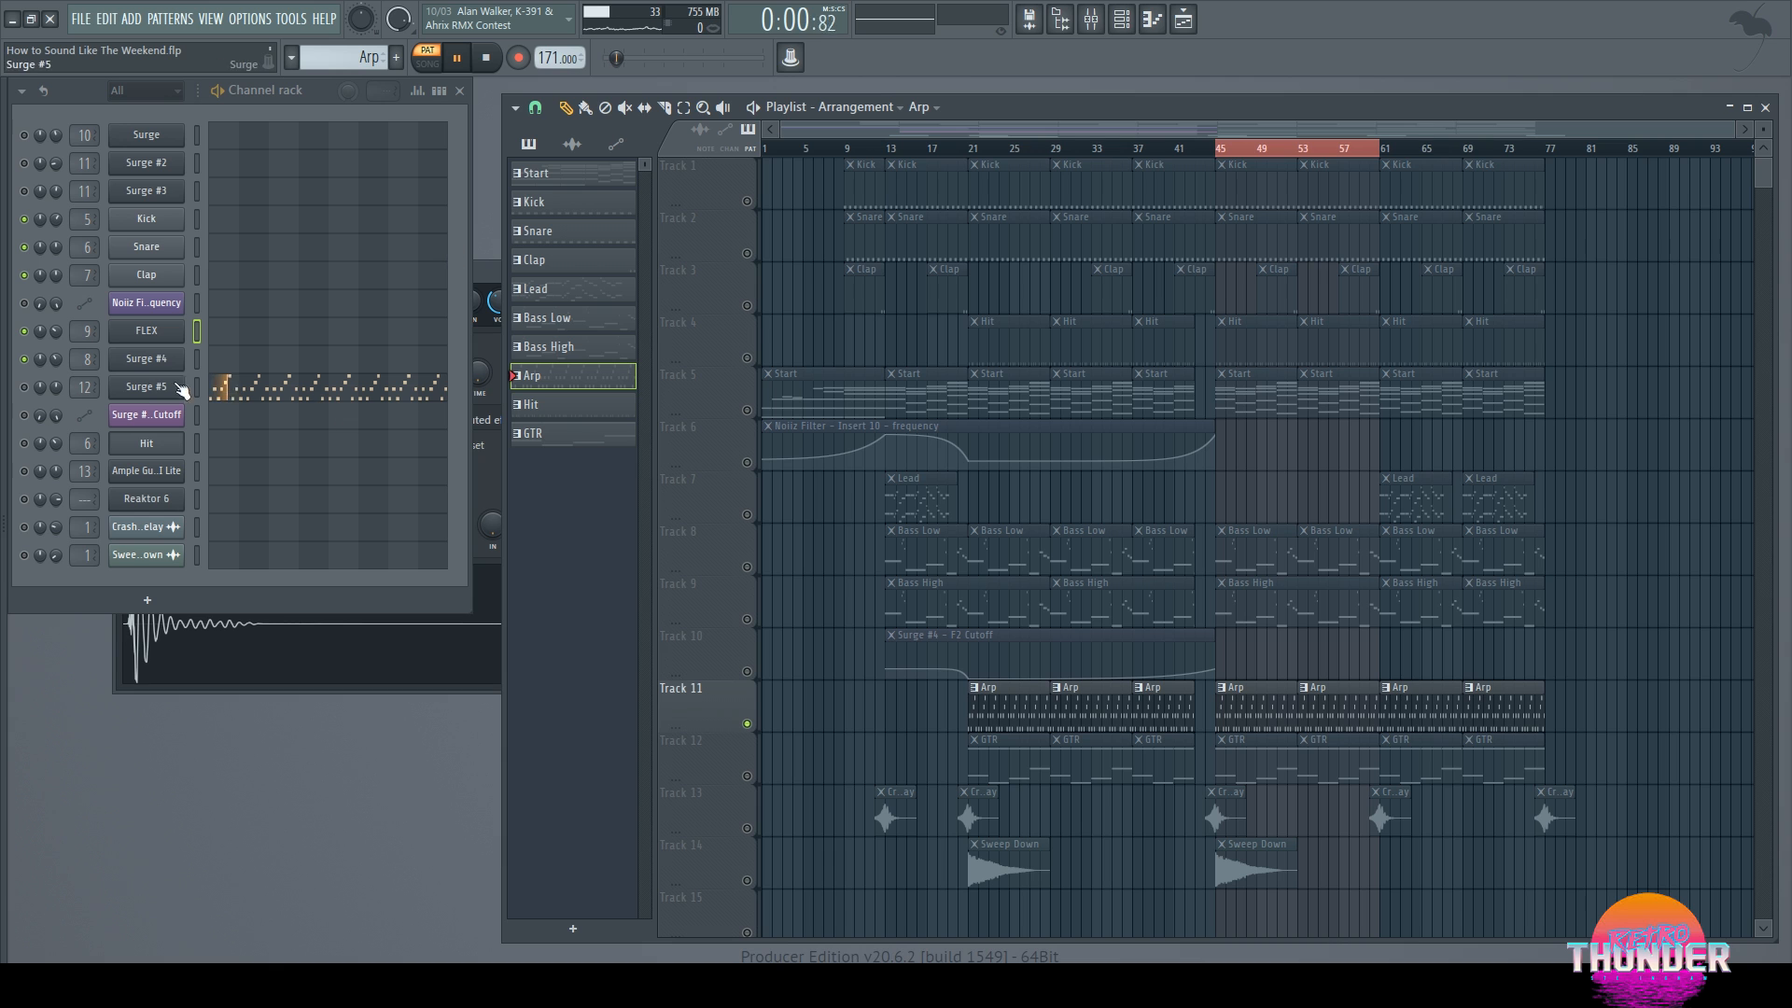
# Step: Solo the Surge #5 channel and inspect its synth patch and filter cutoff while the Arp pattern plays
pyautogui.keyDown('ctrl'); pyautogui.click(24, 386); pyautogui.keyUp('ctrl')
pyautogui.click(146, 386)
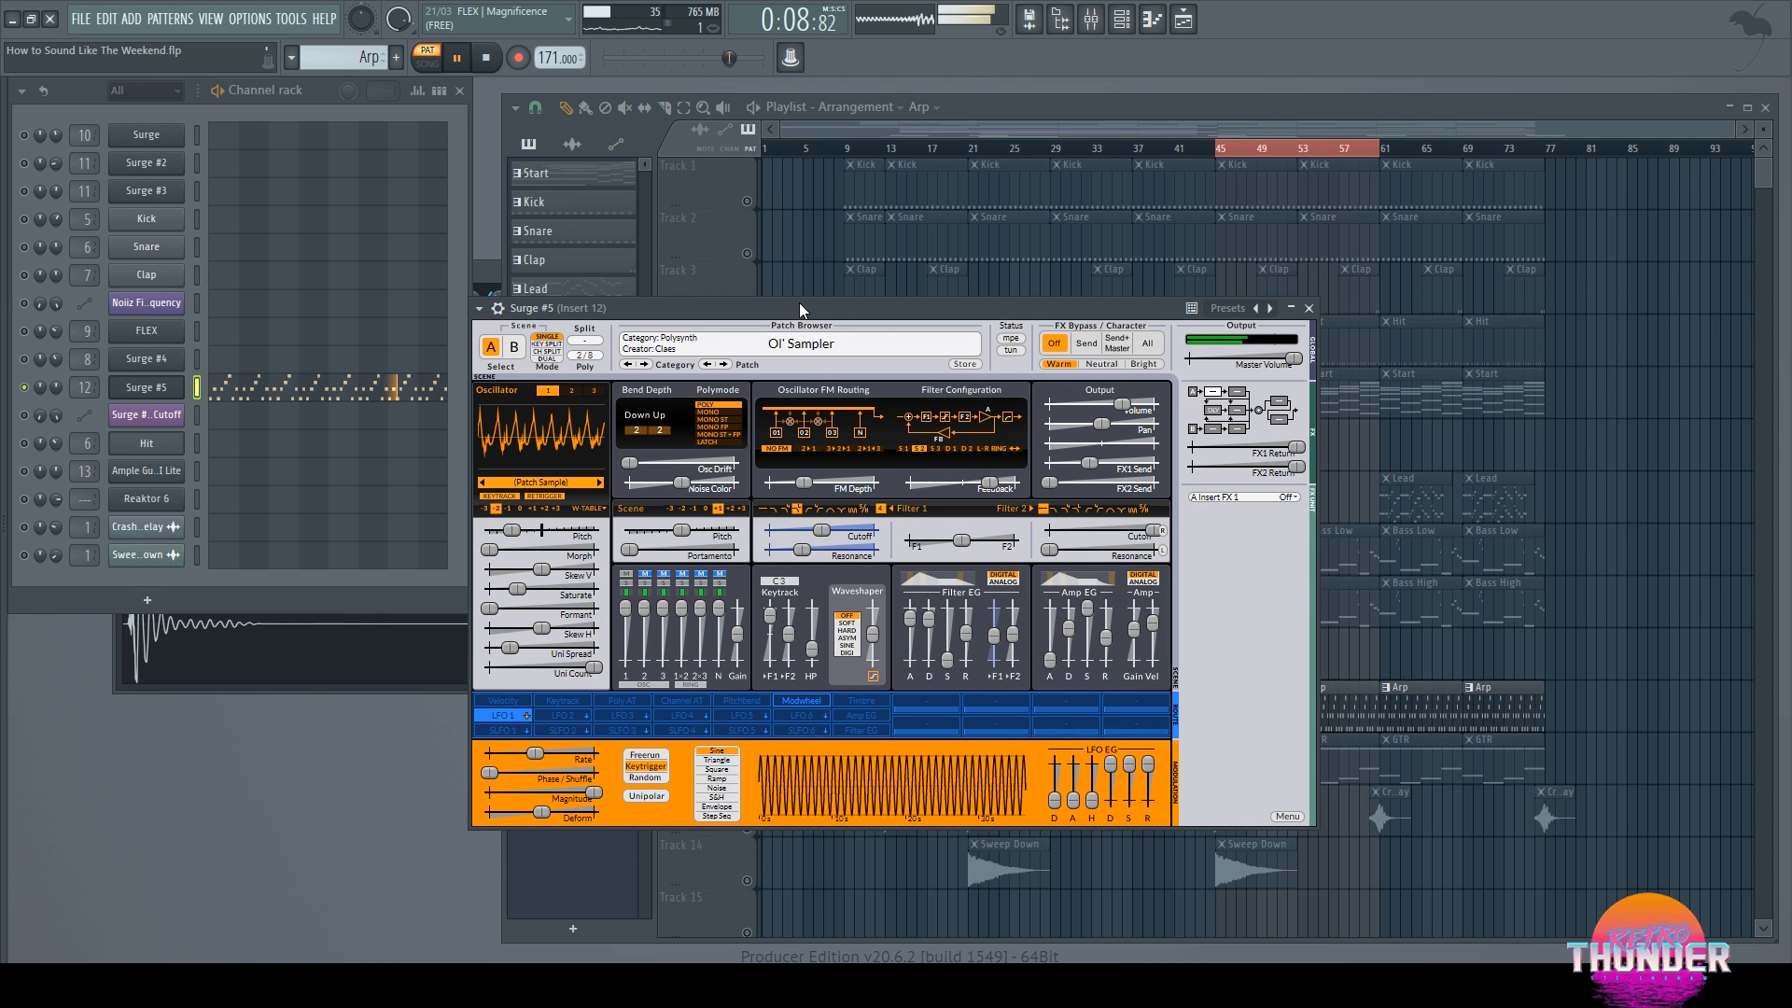
pyautogui.click(1308, 308)
pyautogui.click(177, 388)
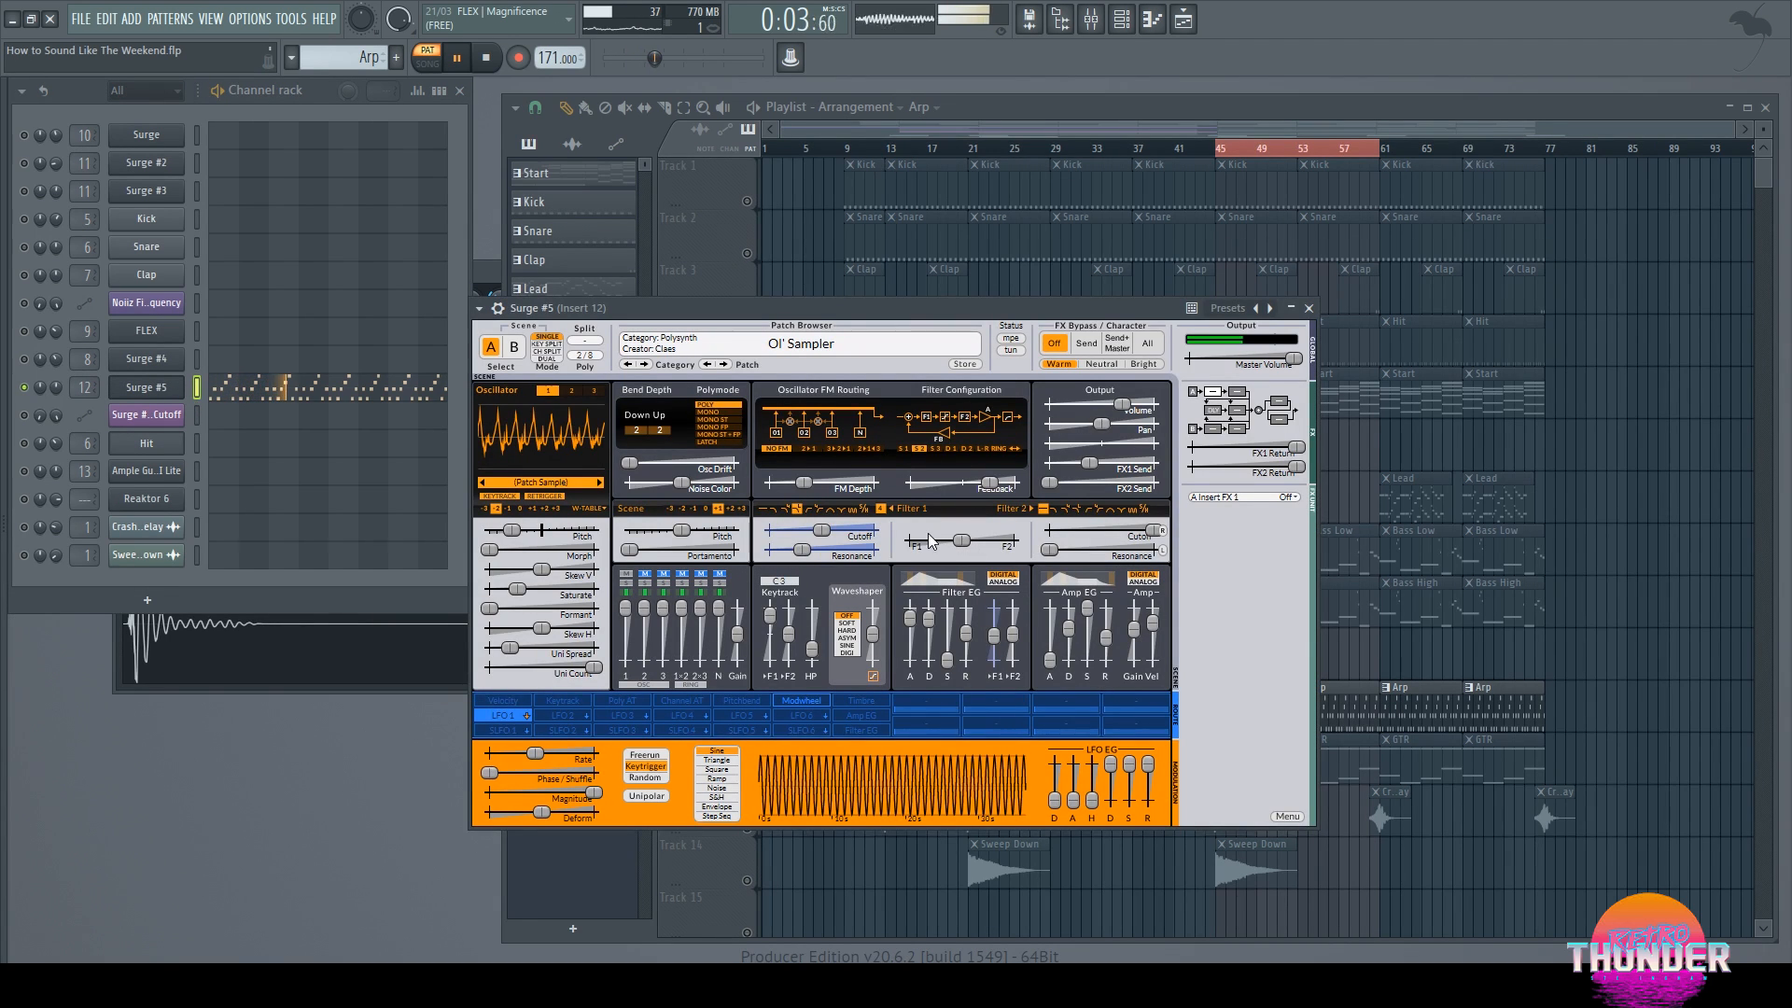
pyautogui.moveTo(827, 533); pyautogui.dragTo(827, 534)
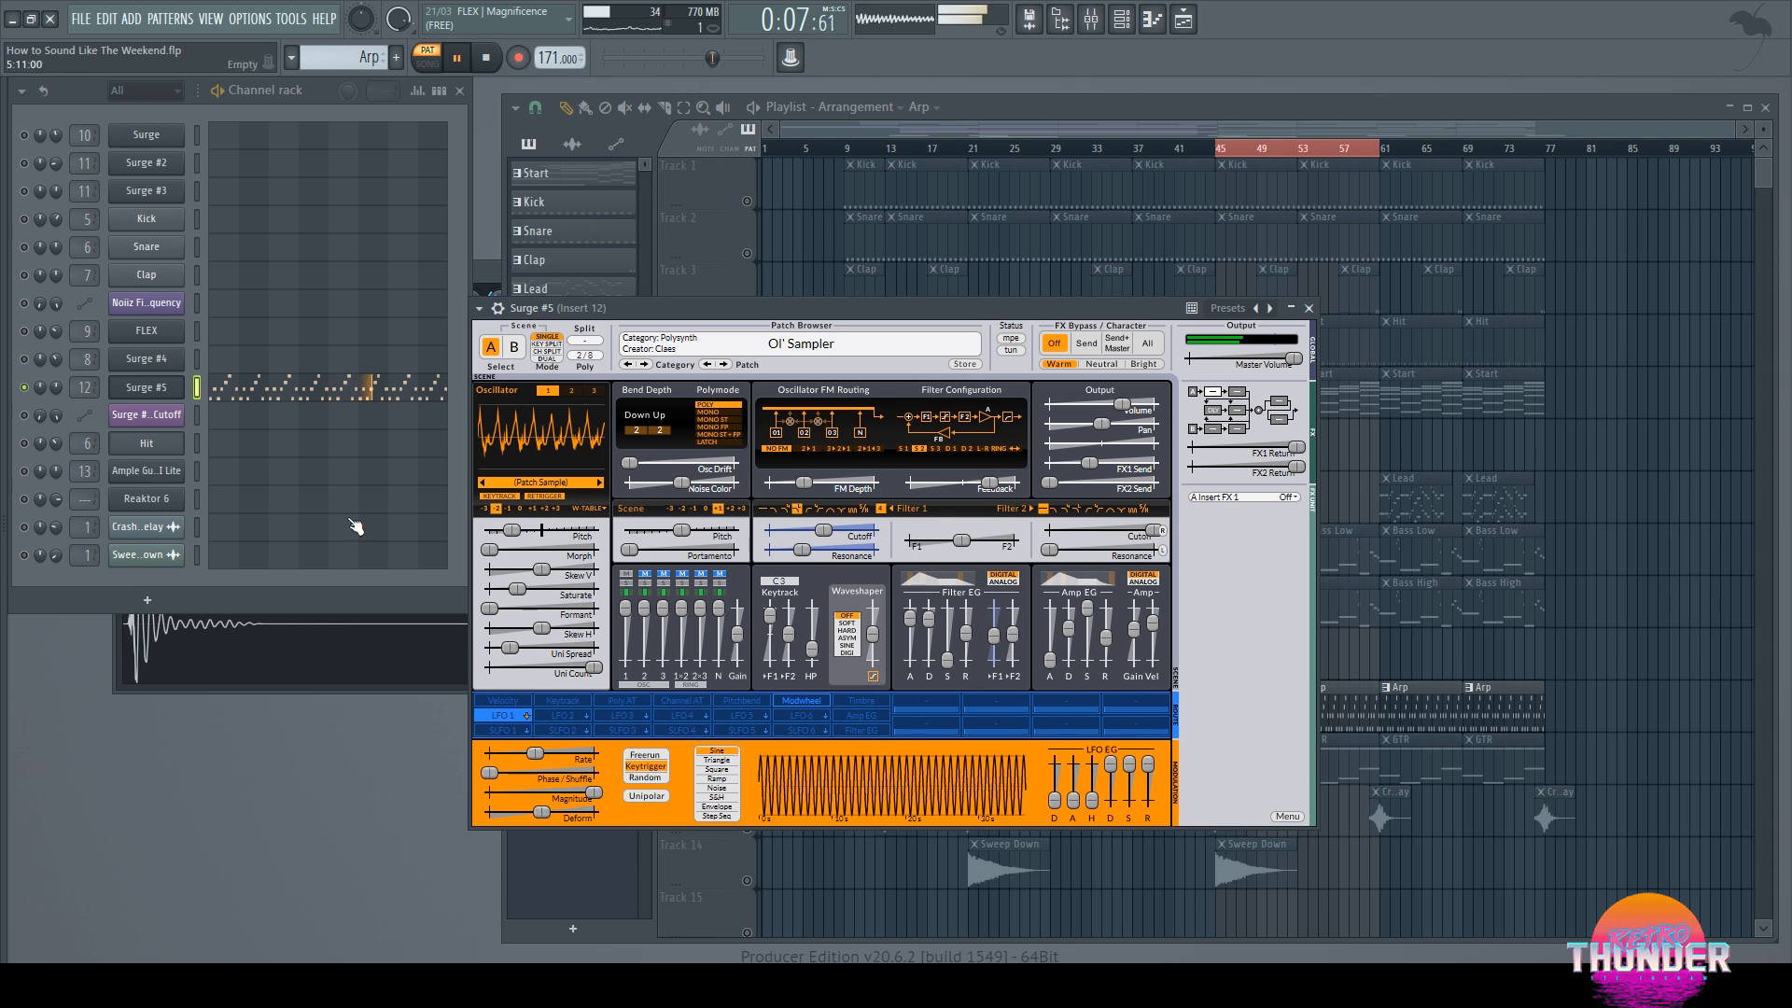
# Step: Check Surge #5's mixer insert 12 for effects, closing the mixer and plugin and stopping playback when done
pyautogui.doubleClick(83, 387)
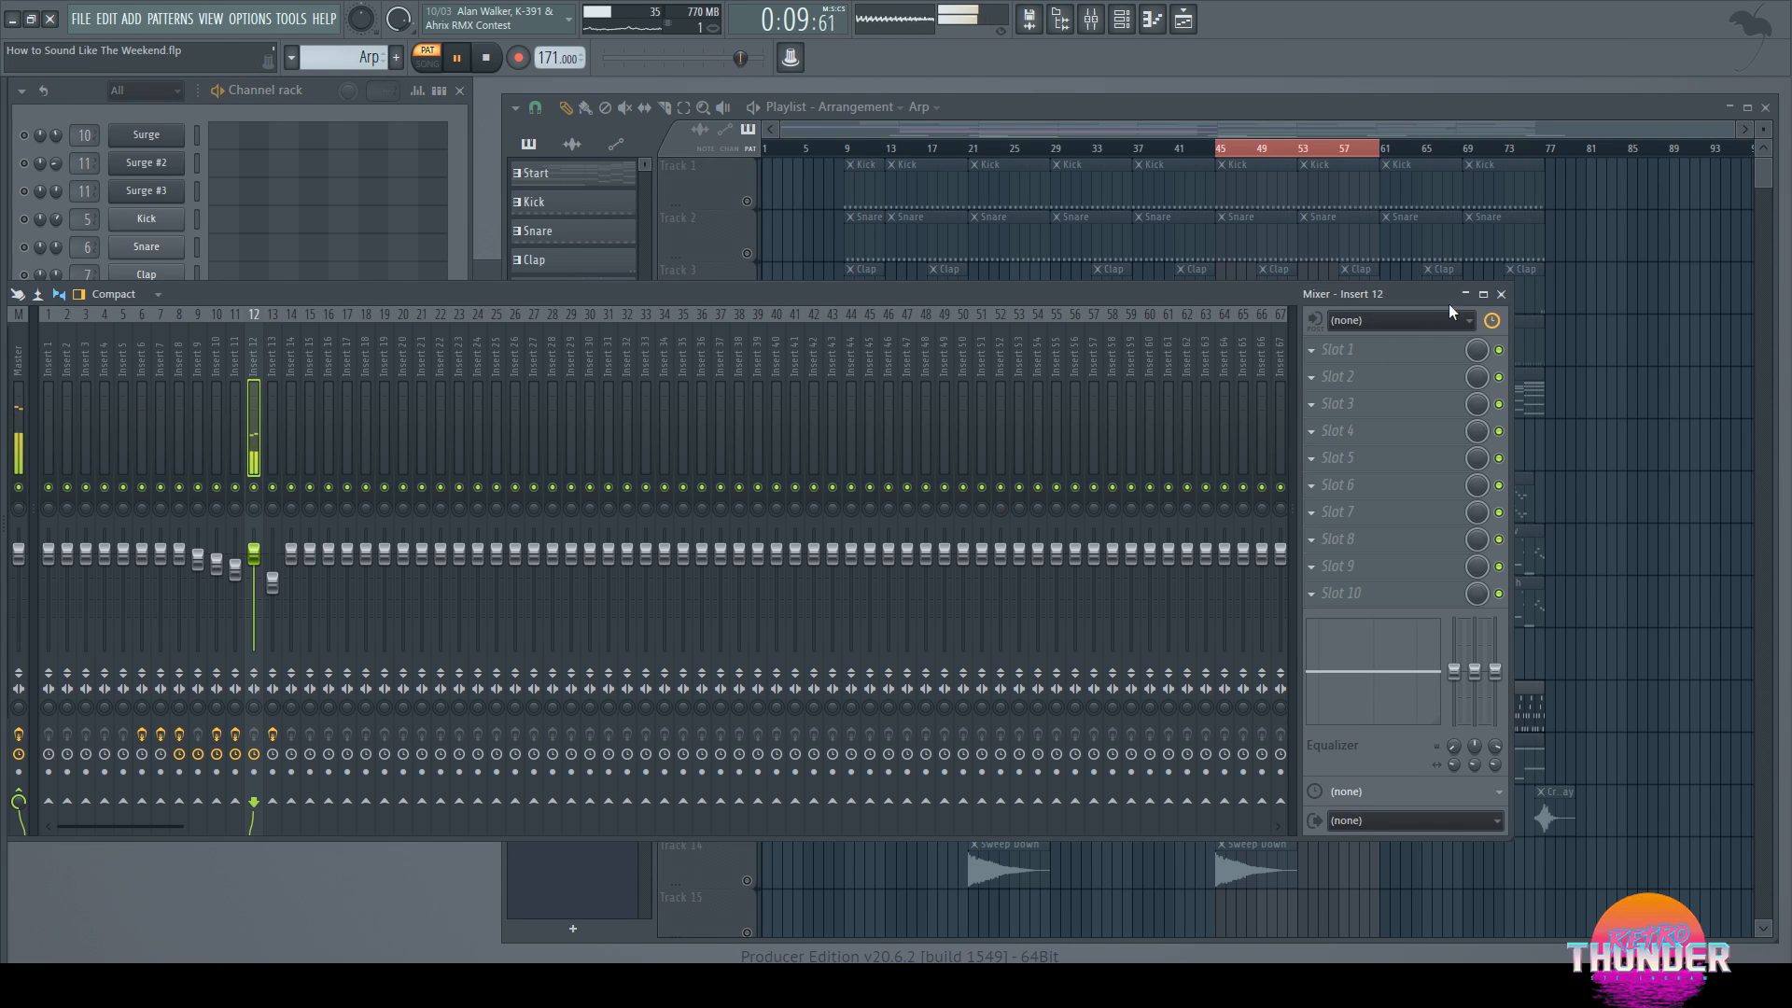
pyautogui.click(1501, 296)
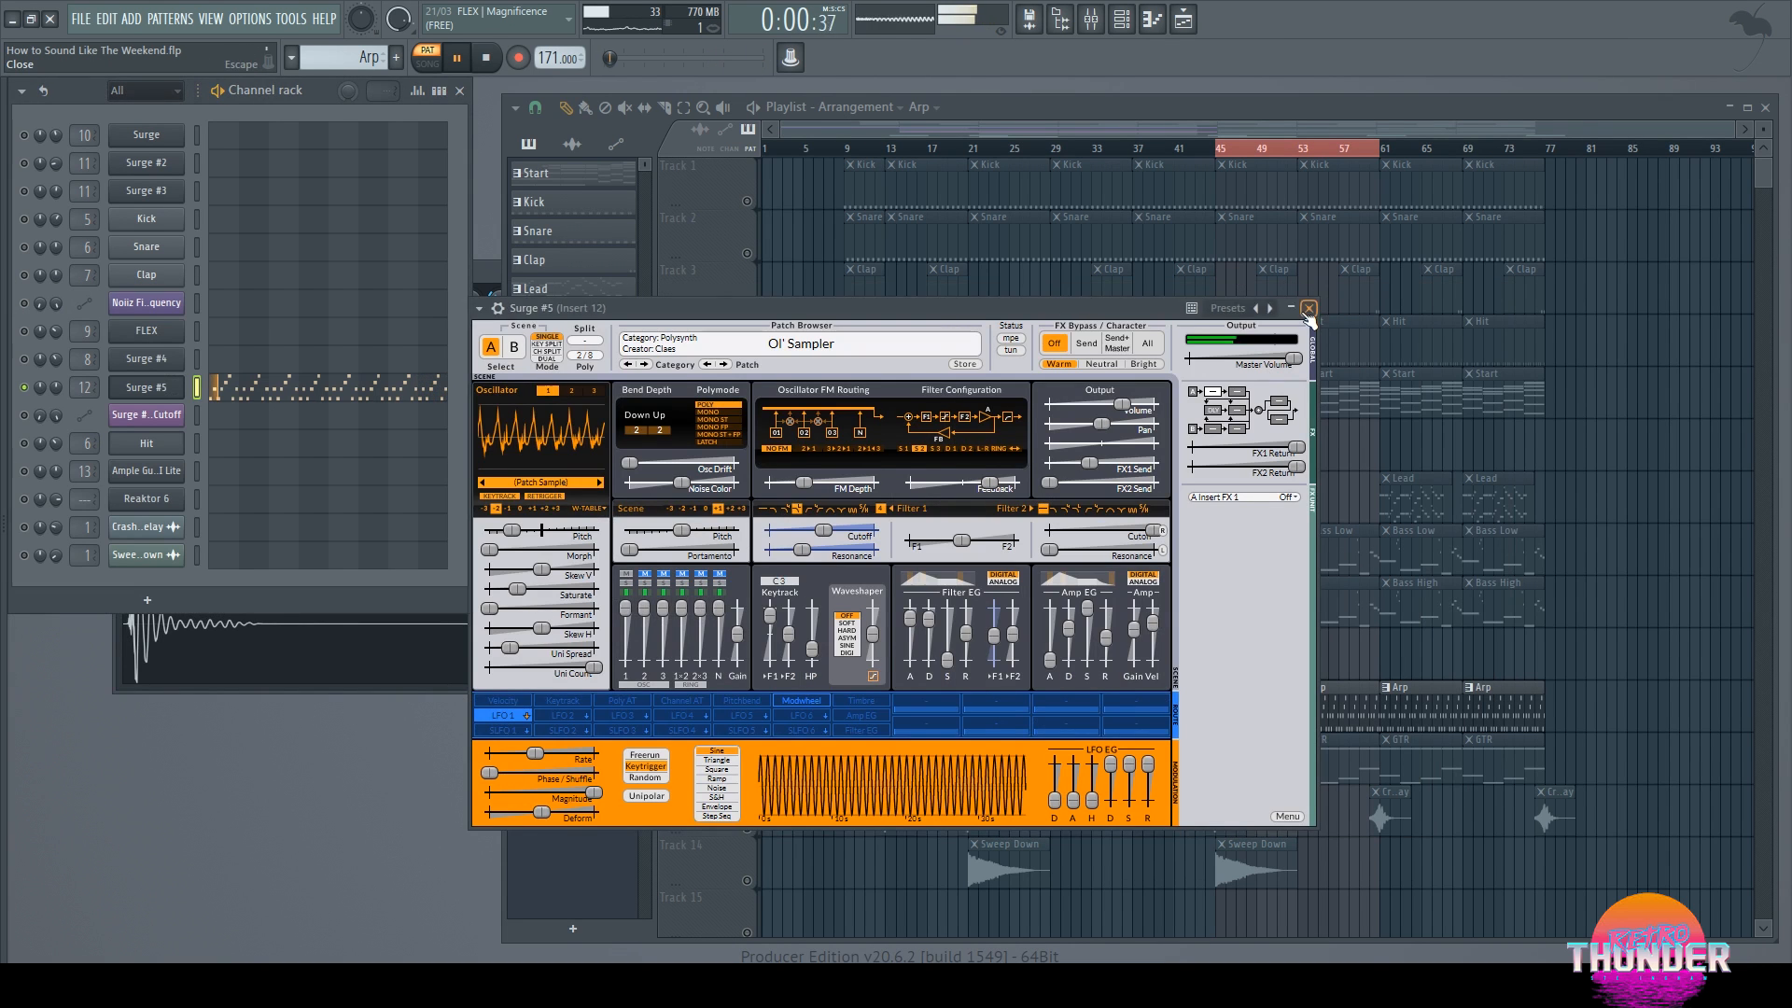
pyautogui.click(729, 543)
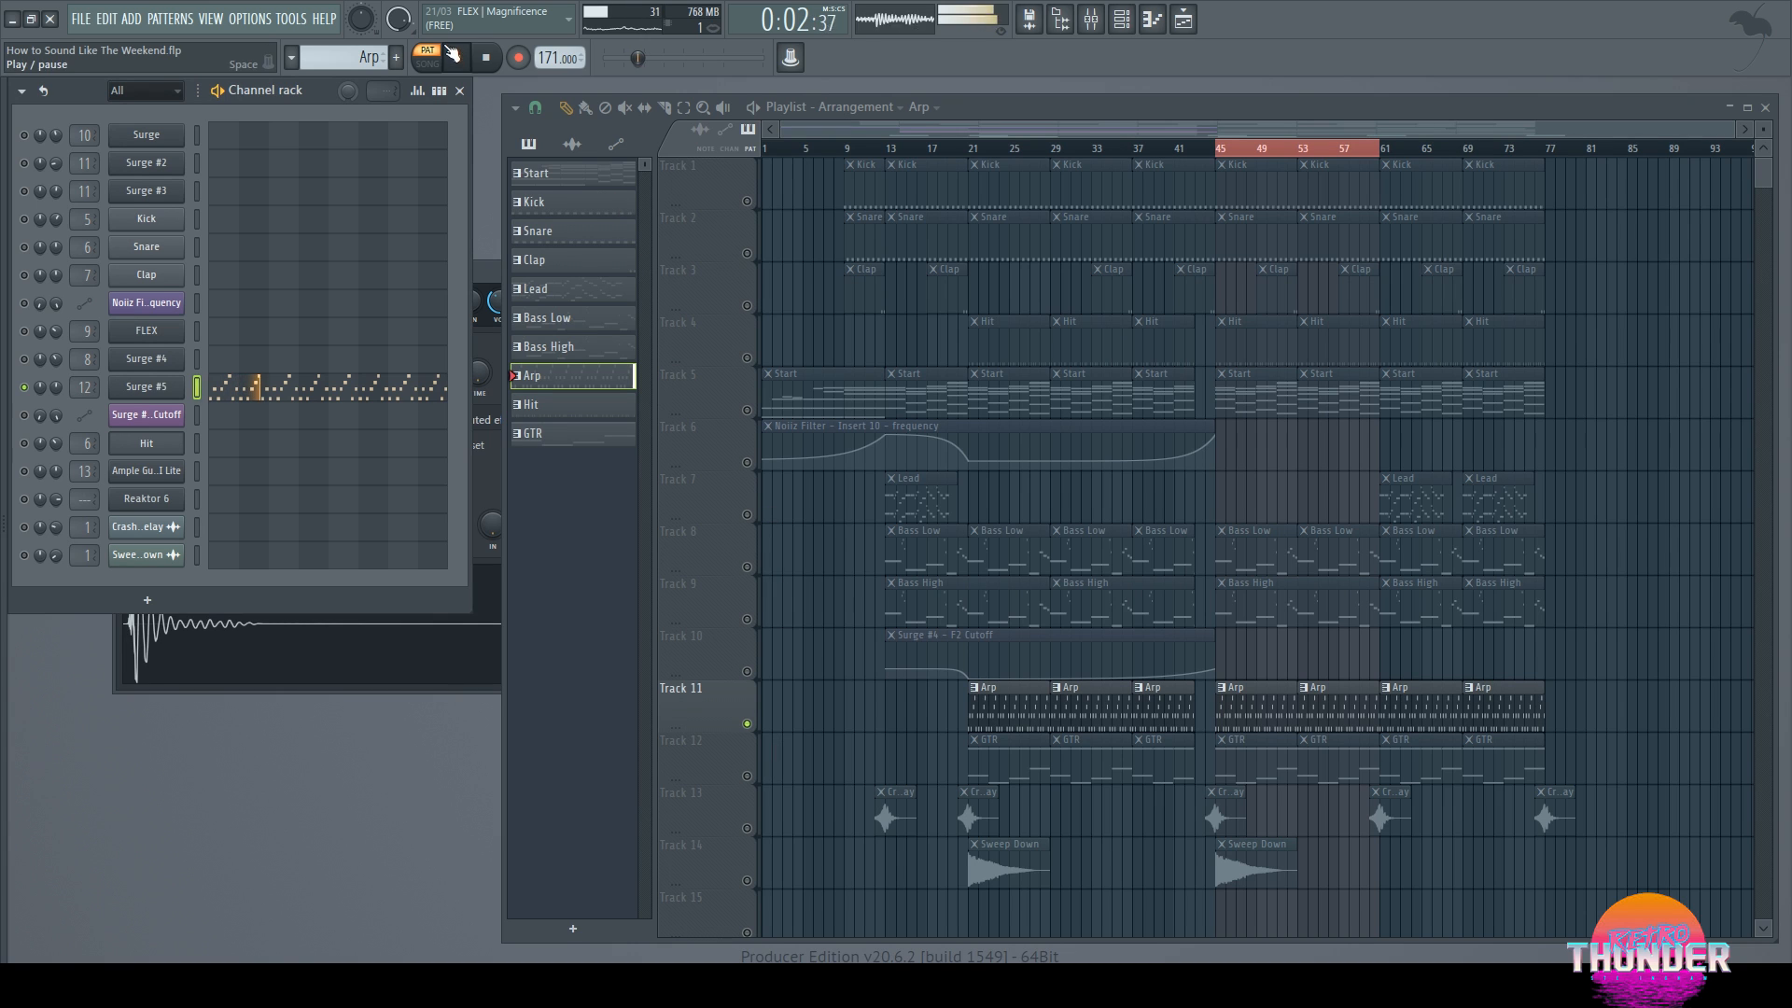
pyautogui.click(486, 58)
# Step: Solo the Sweep Down track on Track 14 and unmute the crash samples on Track 13
pyautogui.rightClick(748, 880)
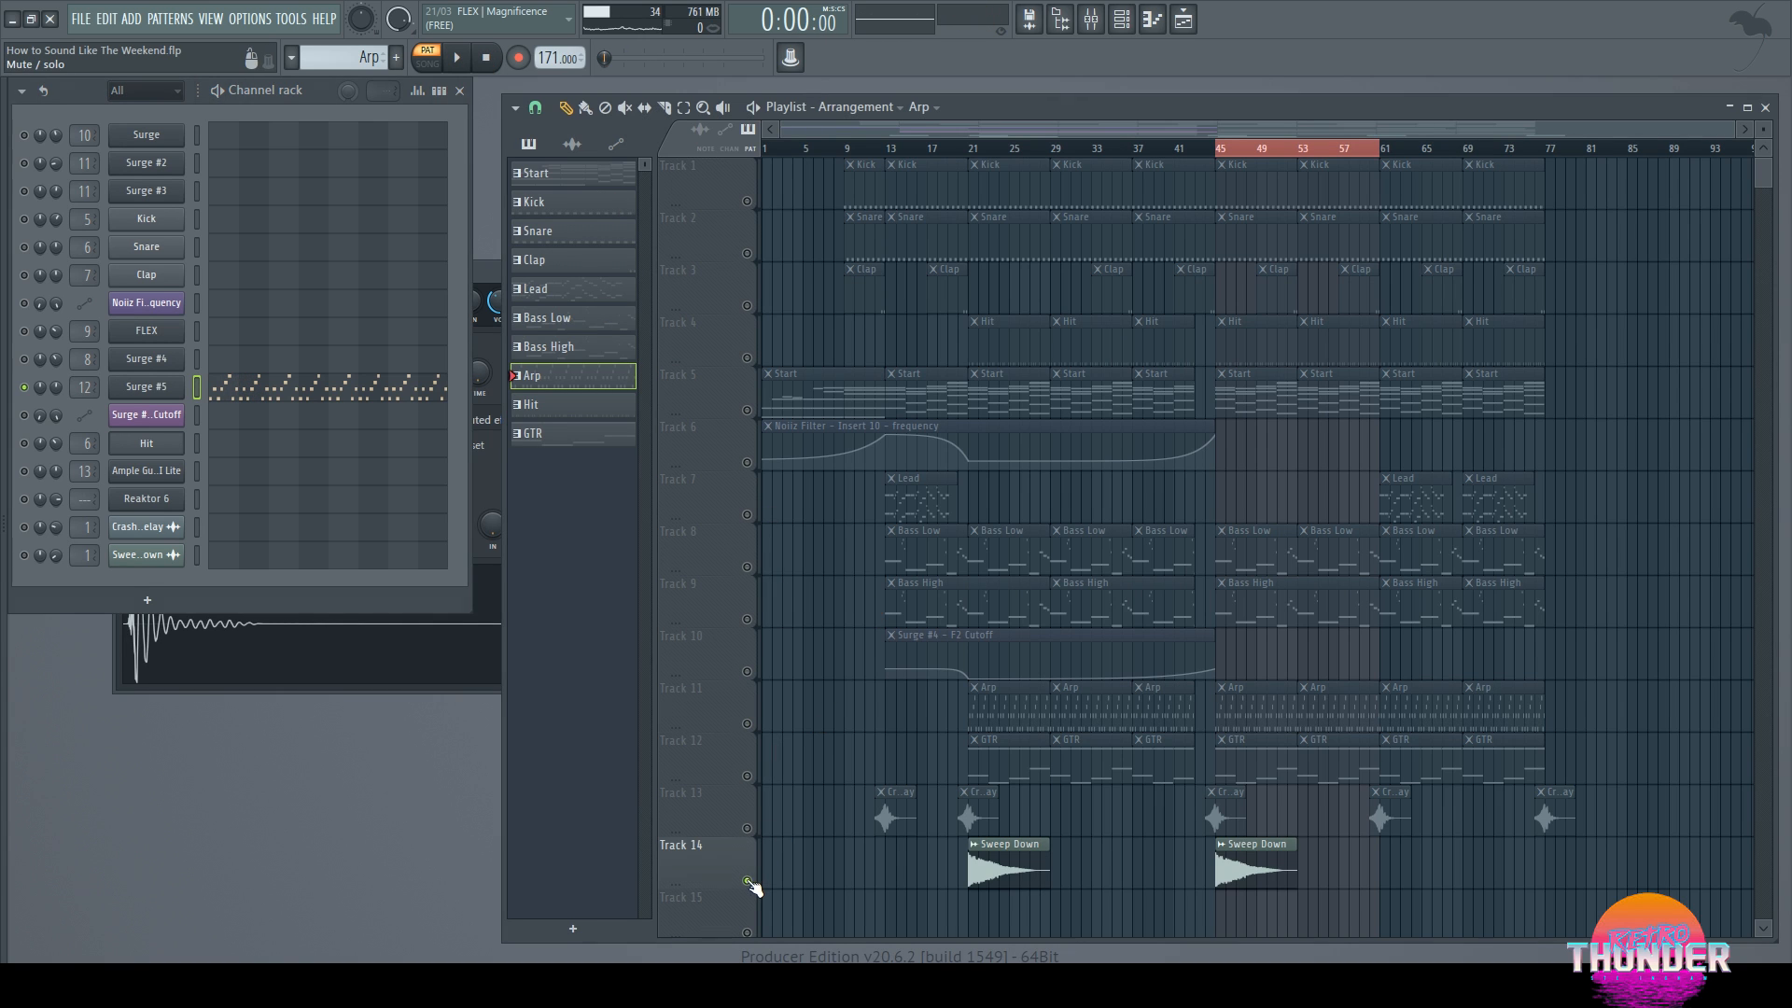
pyautogui.click(747, 829)
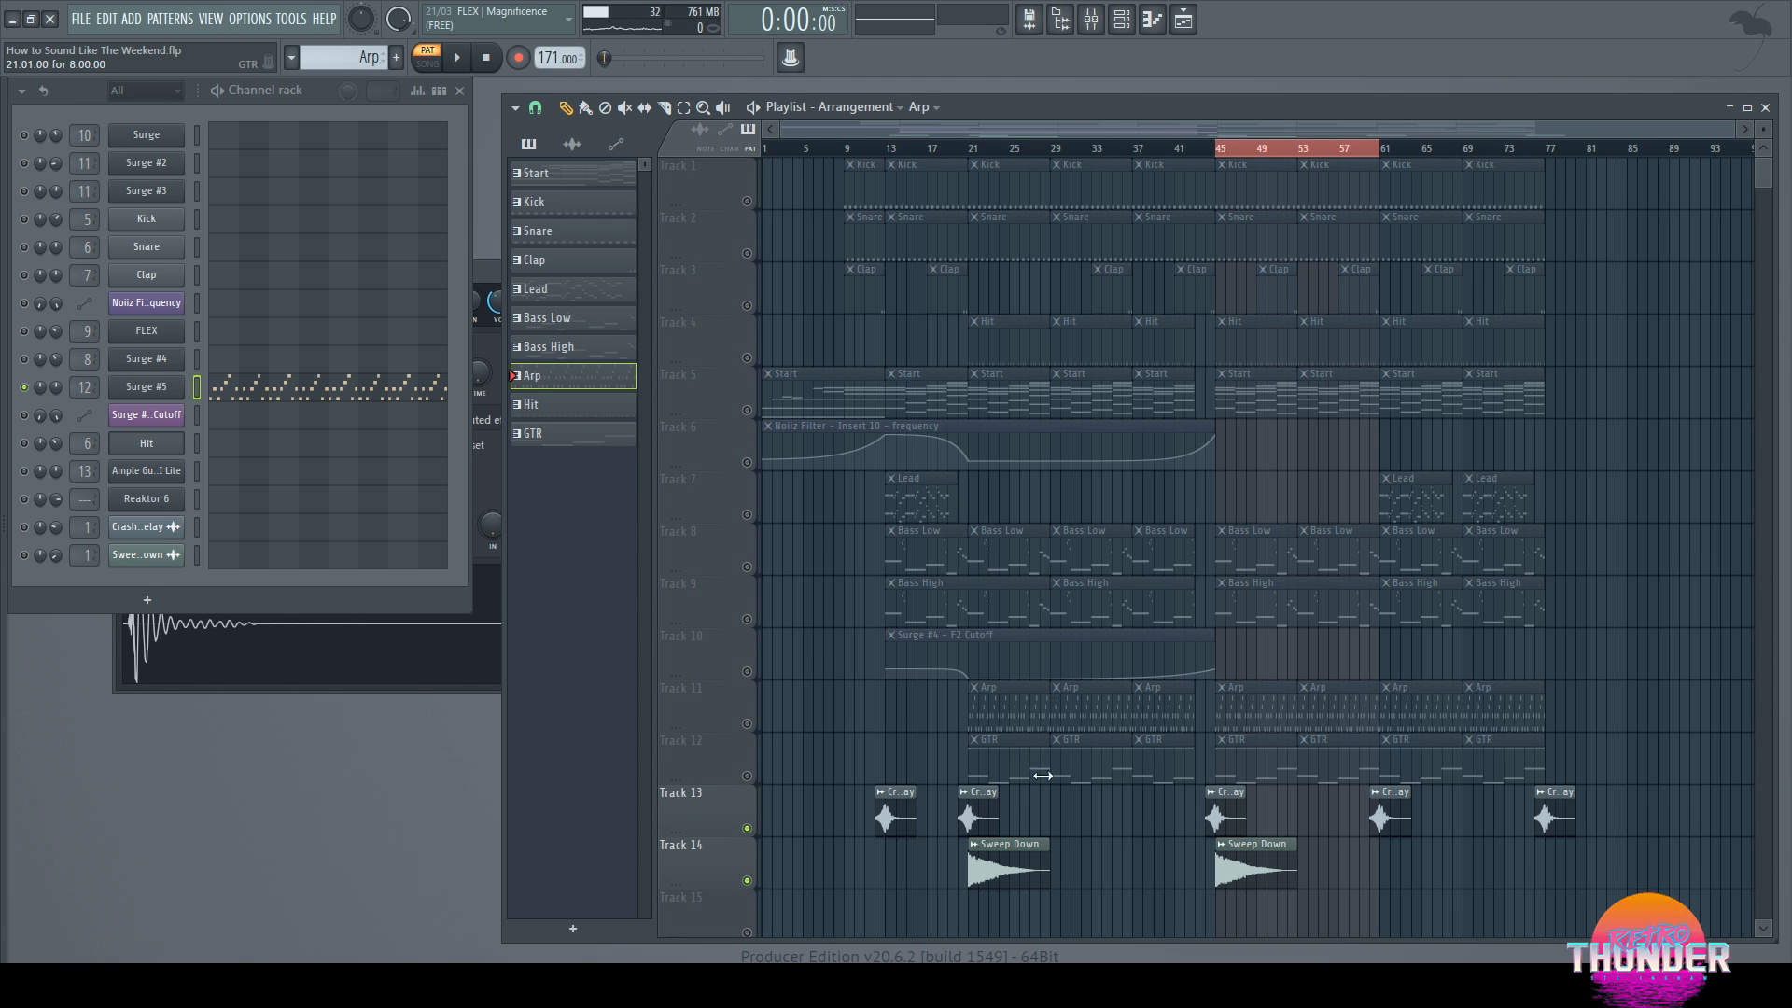
# Step: Open the GTR pattern's Ample Guitar M II Lite instrument and show its Strummer page
pyautogui.click(1017, 759)
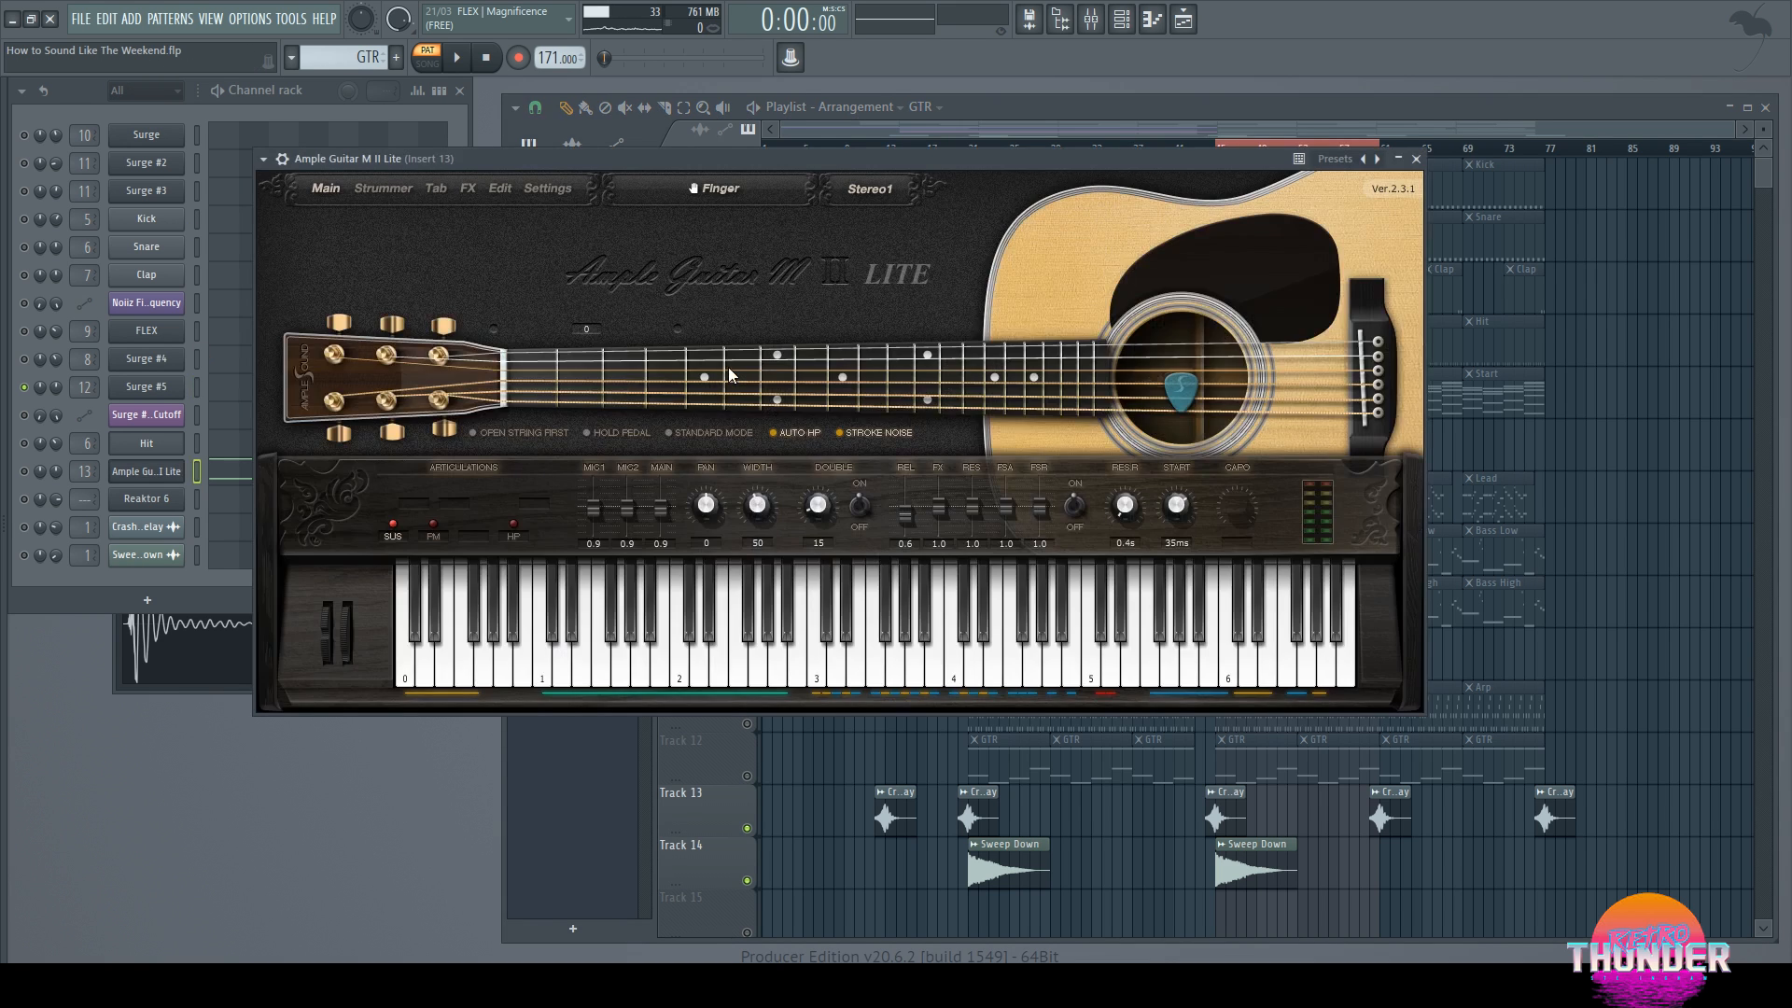
pyautogui.moveTo(743, 160); pyautogui.dragTo(1019, 162)
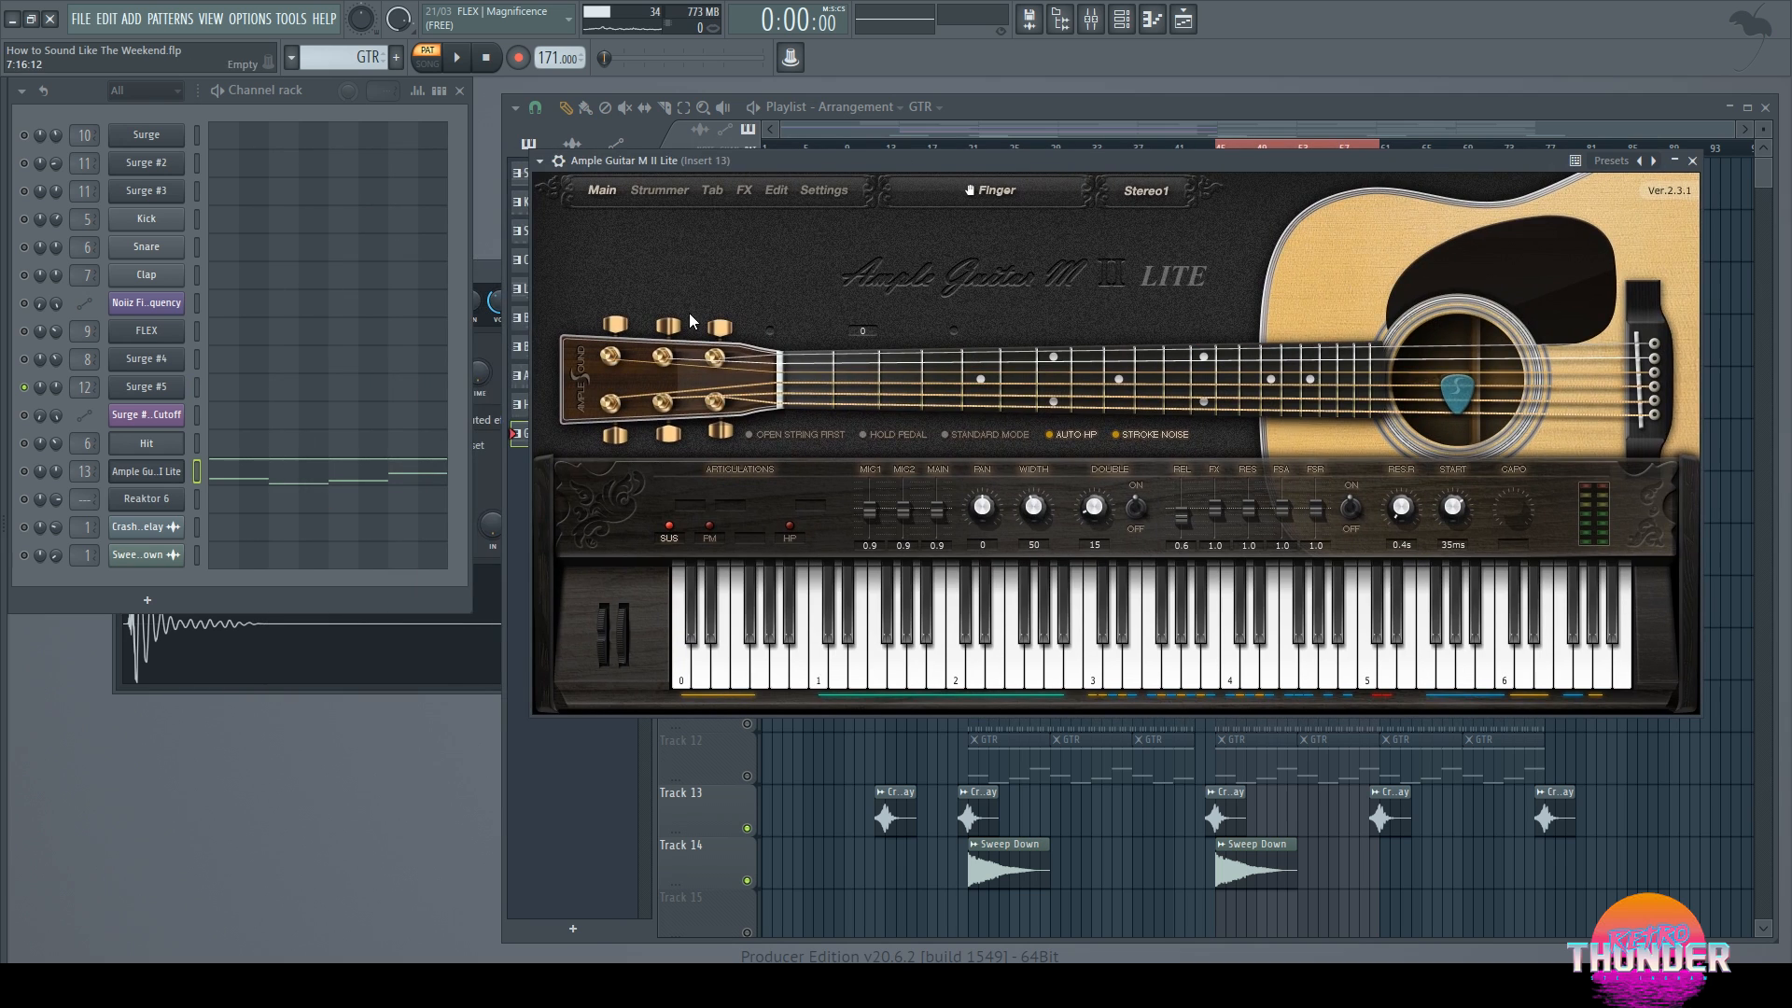
pyautogui.click(663, 190)
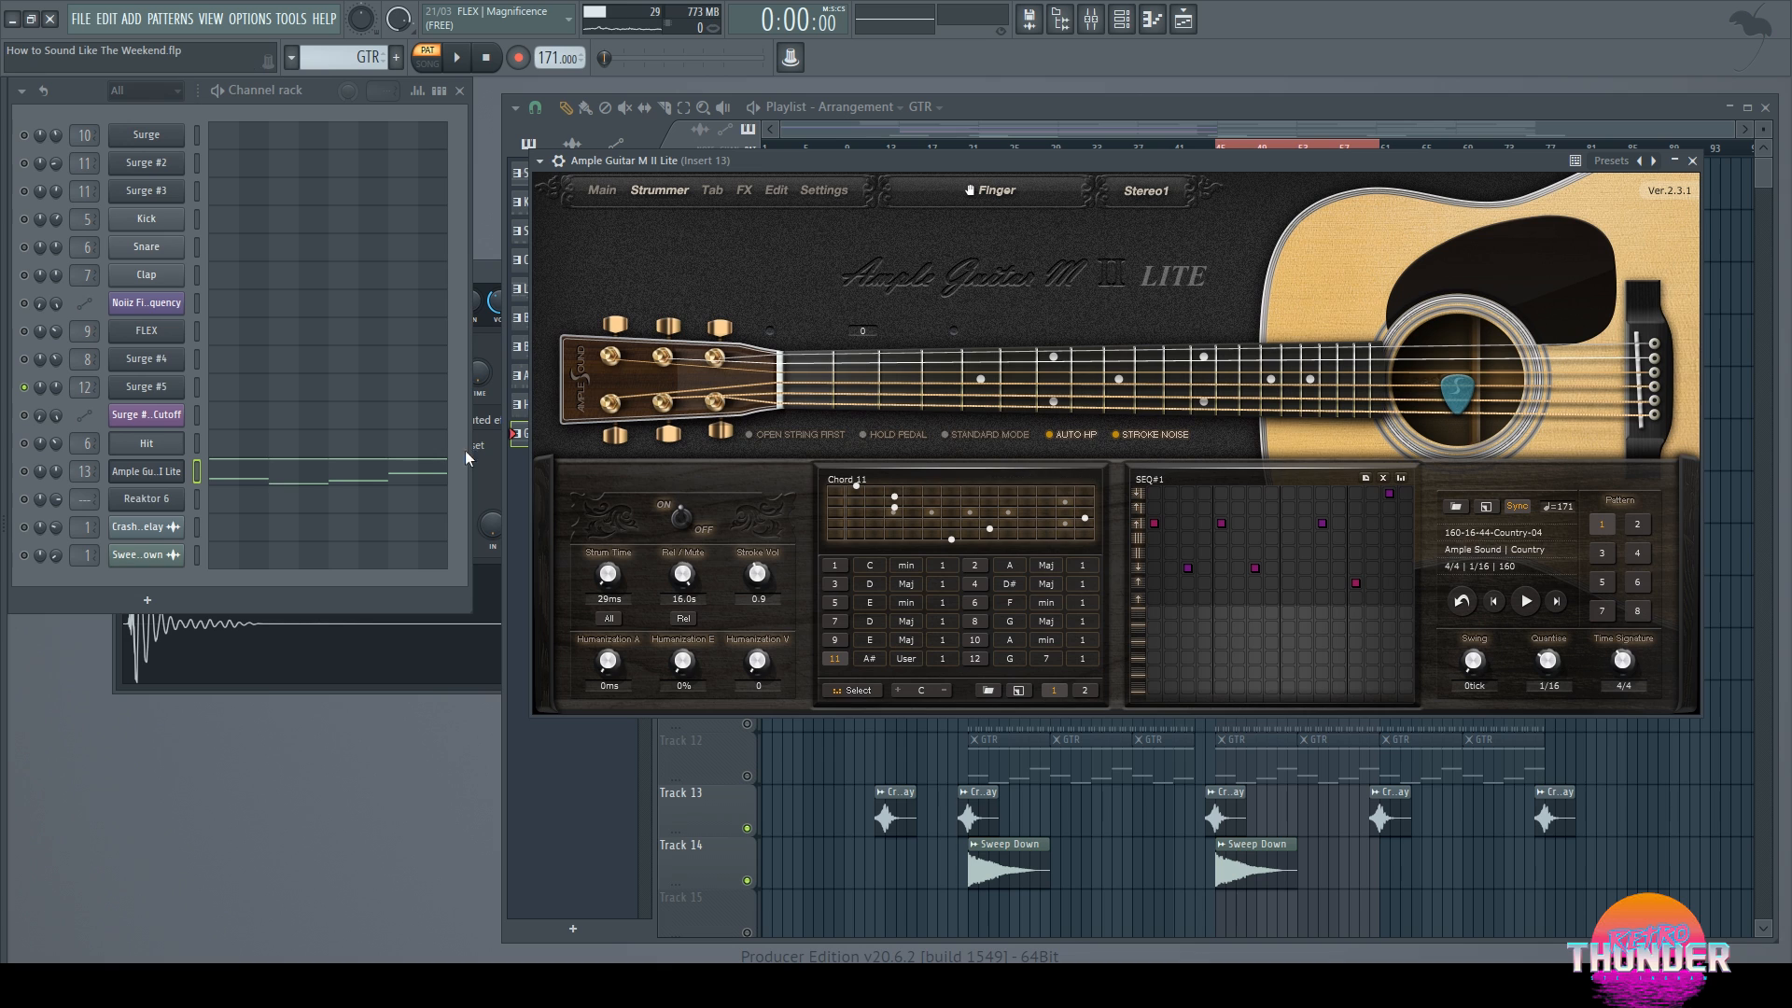
# Step: Open the guitar's piano roll for the GTR pattern and audition the C3 key and the keys around C5
pyautogui.click(205, 470)
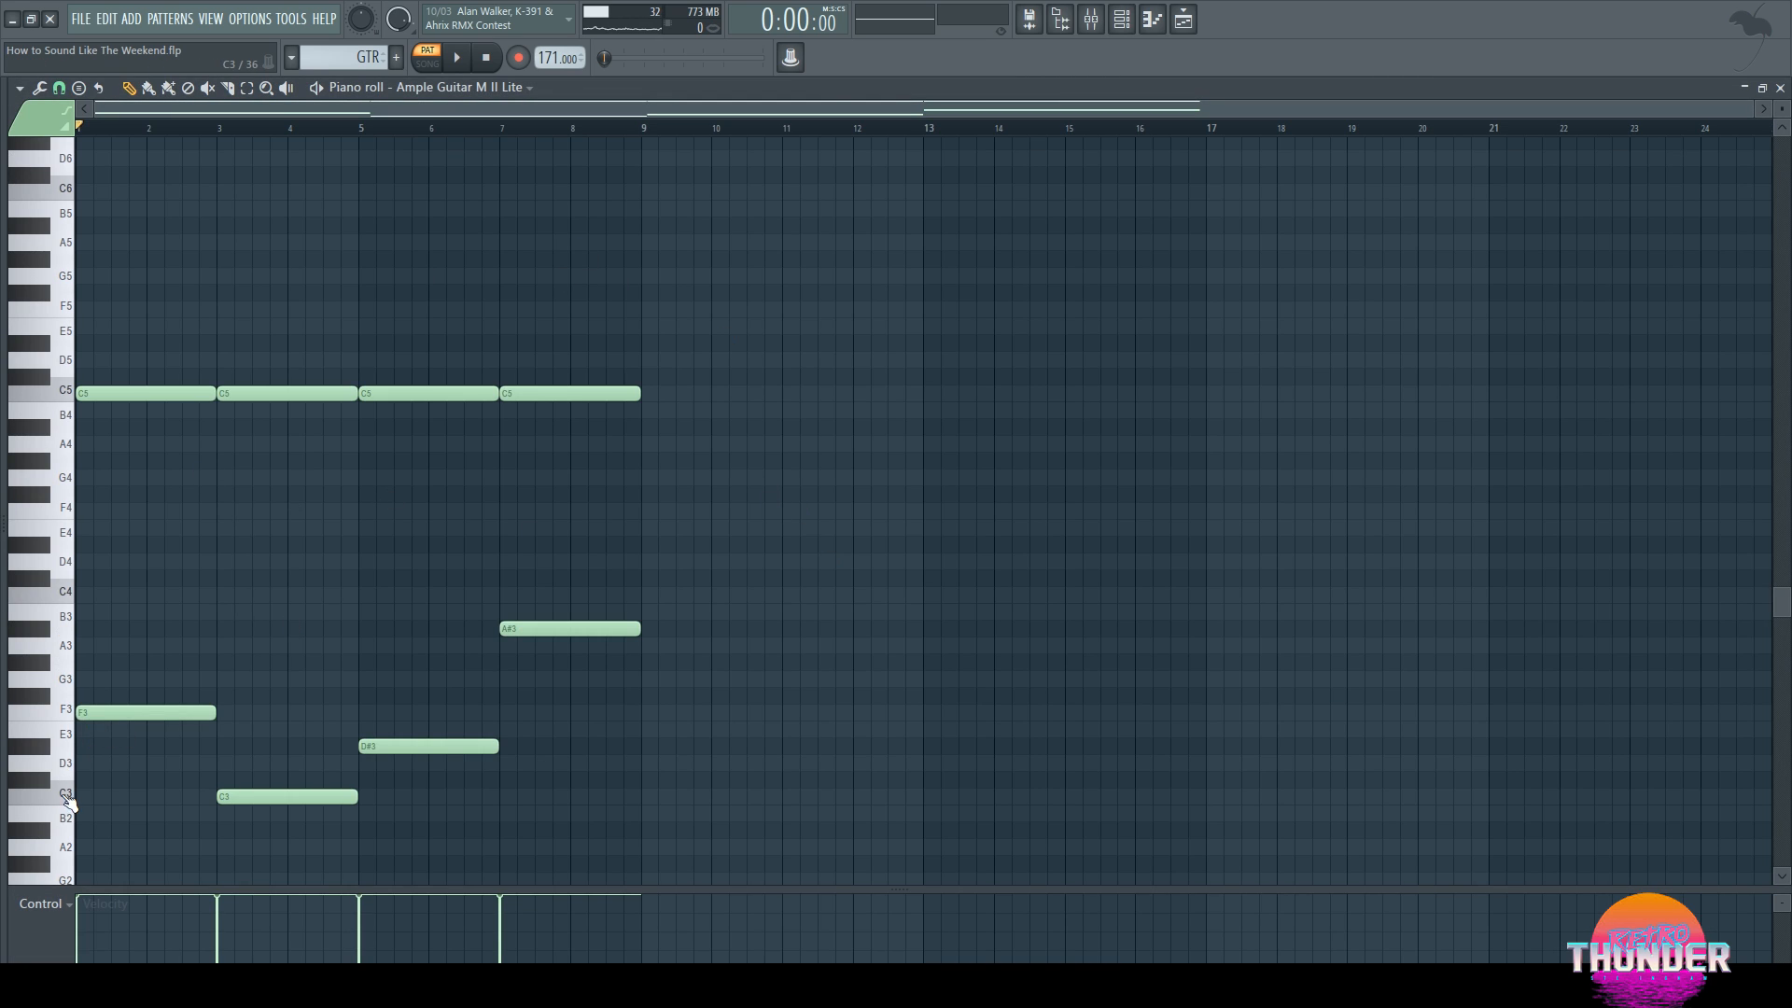
pyautogui.scroll(-3, 70, 800)
pyautogui.click(67, 700)
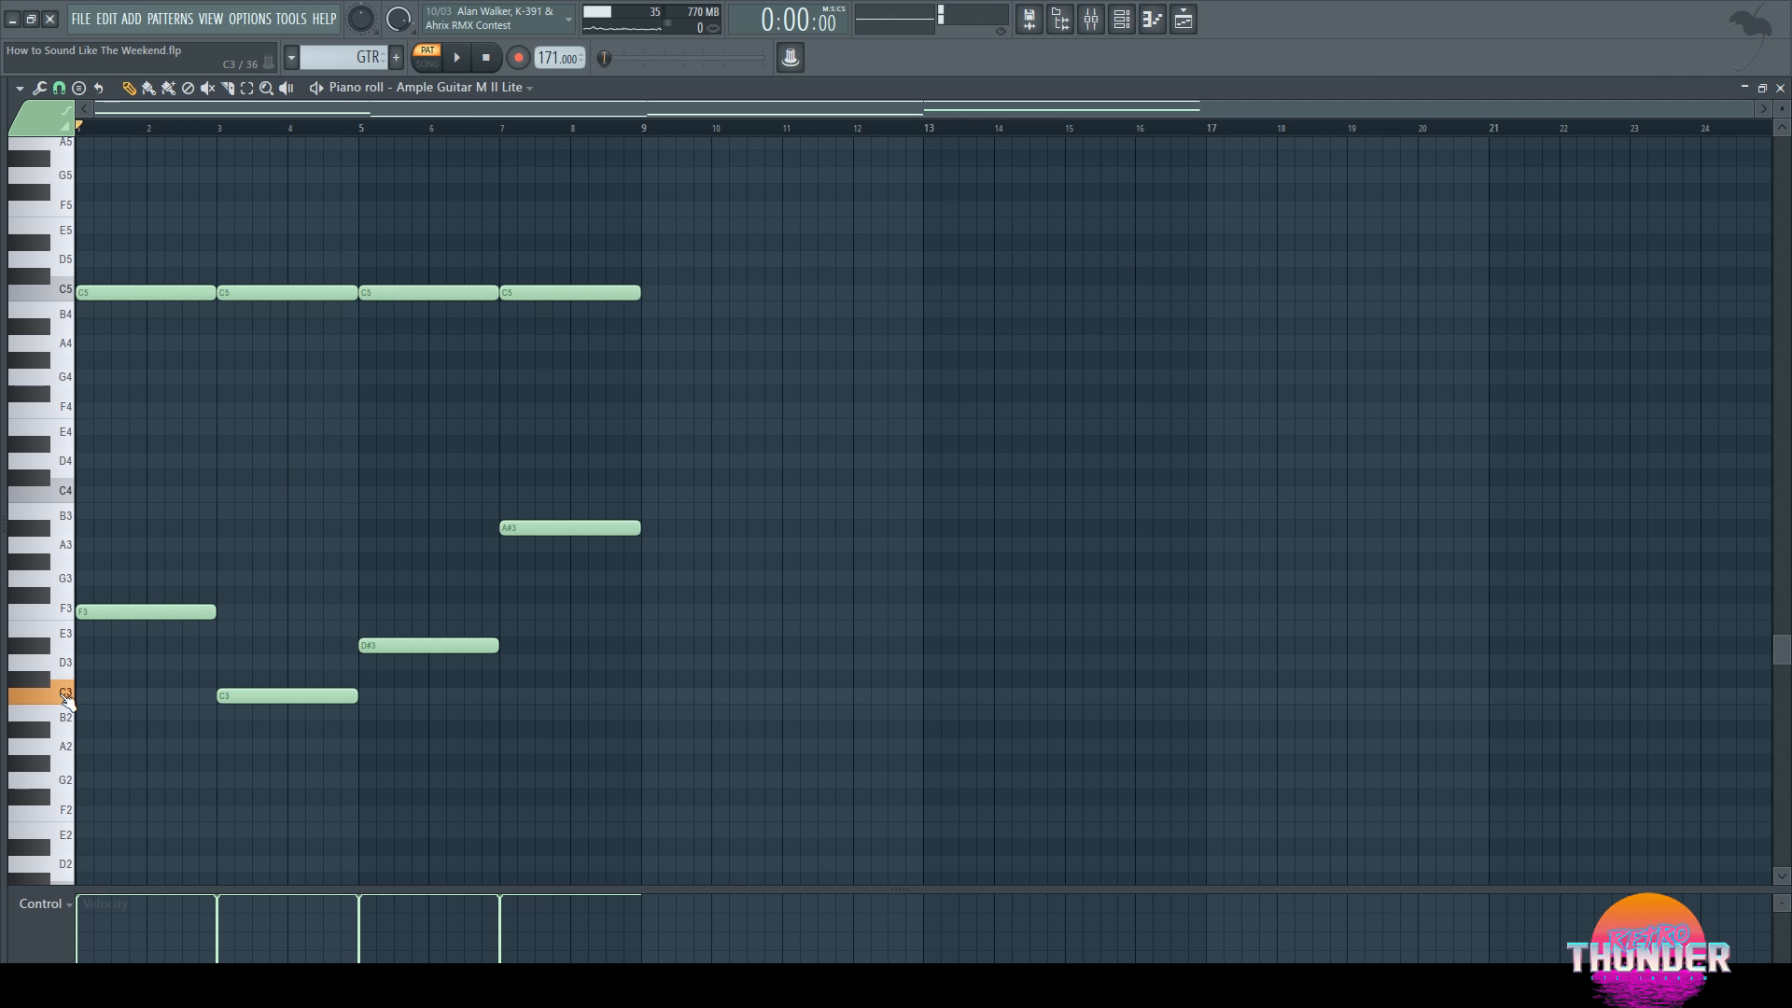
pyautogui.click(59, 317)
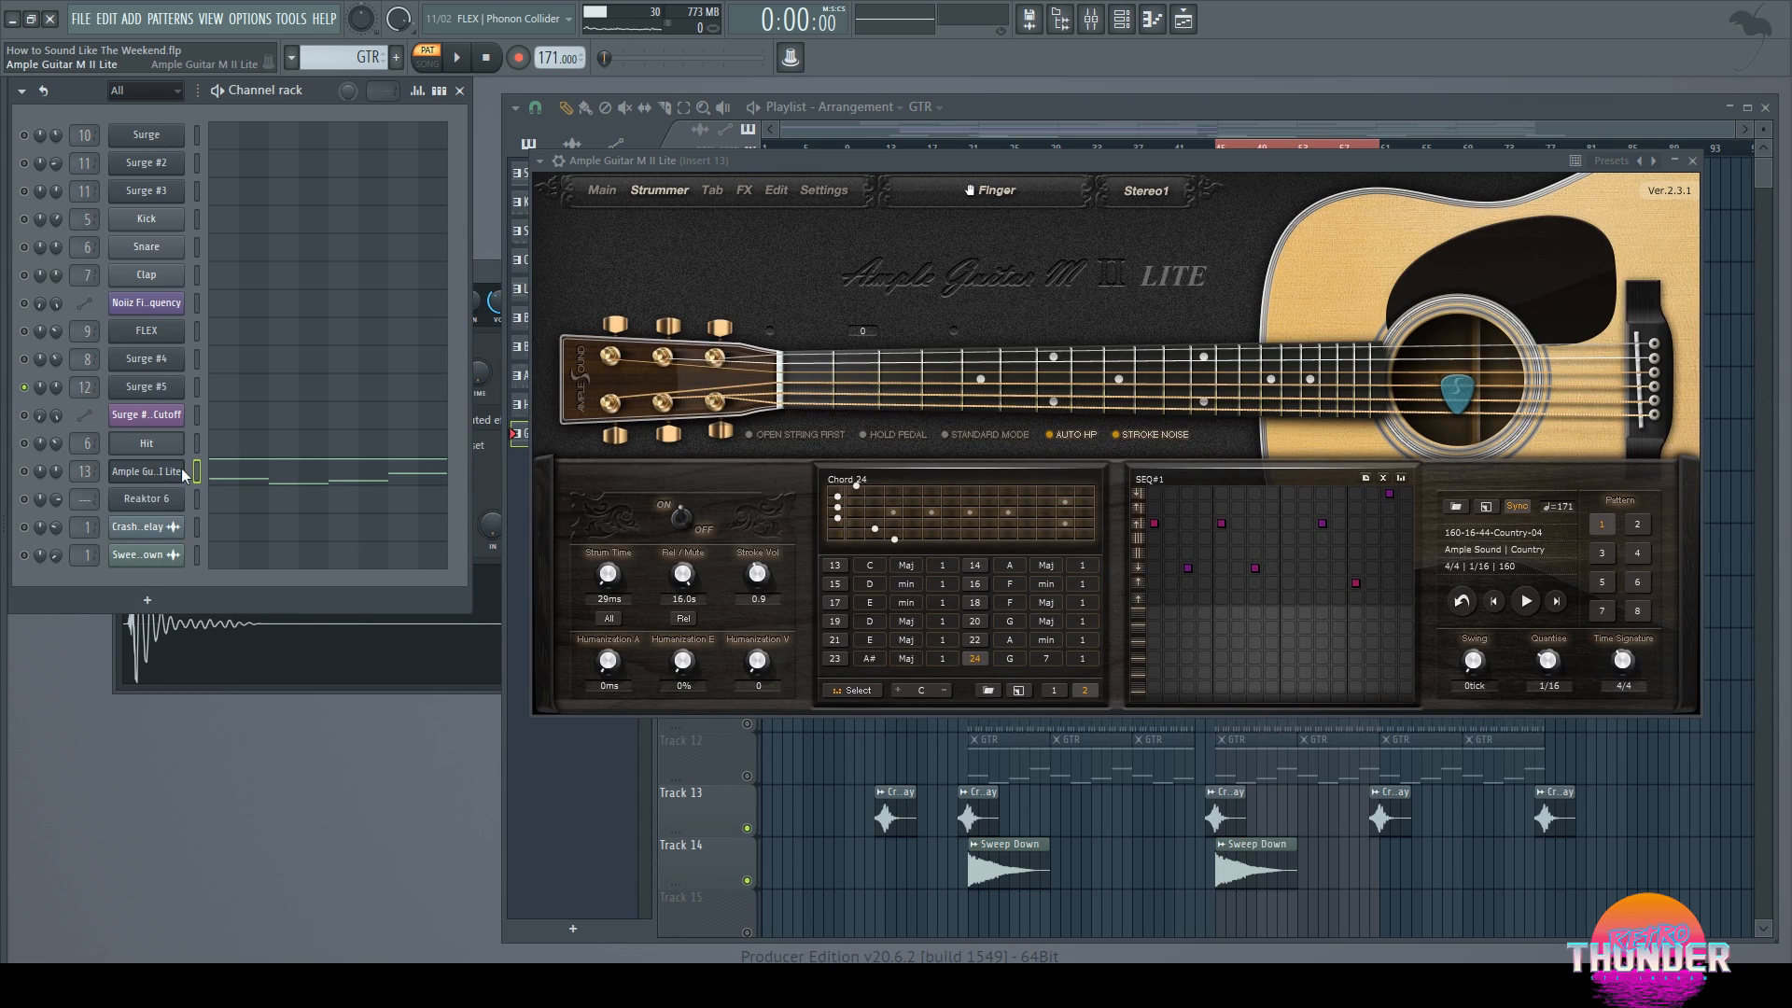
# Step: Place the piano roll beside the guitar plugin and audition the F3, C3 and A3 keys against the Strummer's chord list
pyautogui.press('F7')
pyautogui.doubleClick(950, 84)
pyautogui.moveTo(1074, 159); pyautogui.dragTo(668, 193)
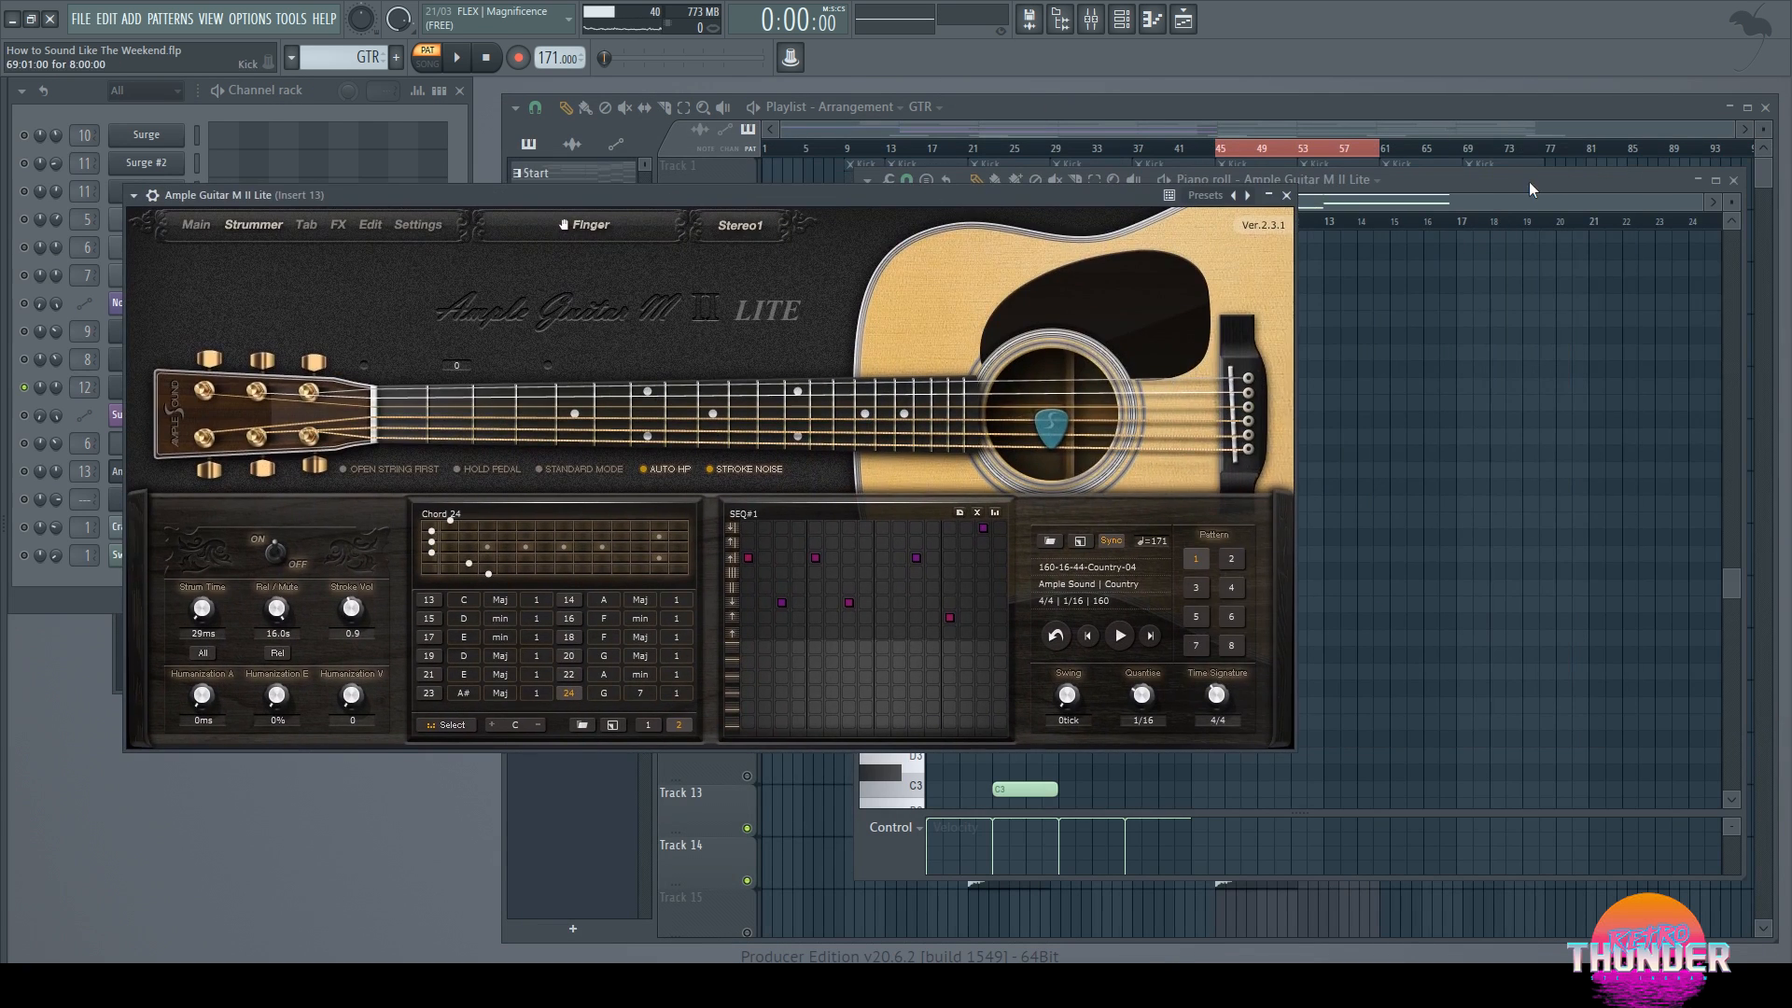
pyautogui.moveTo(1344, 179); pyautogui.dragTo(1375, 149)
pyautogui.scroll(-3, 1049, 572)
pyautogui.click(946, 576)
pyautogui.click(945, 577)
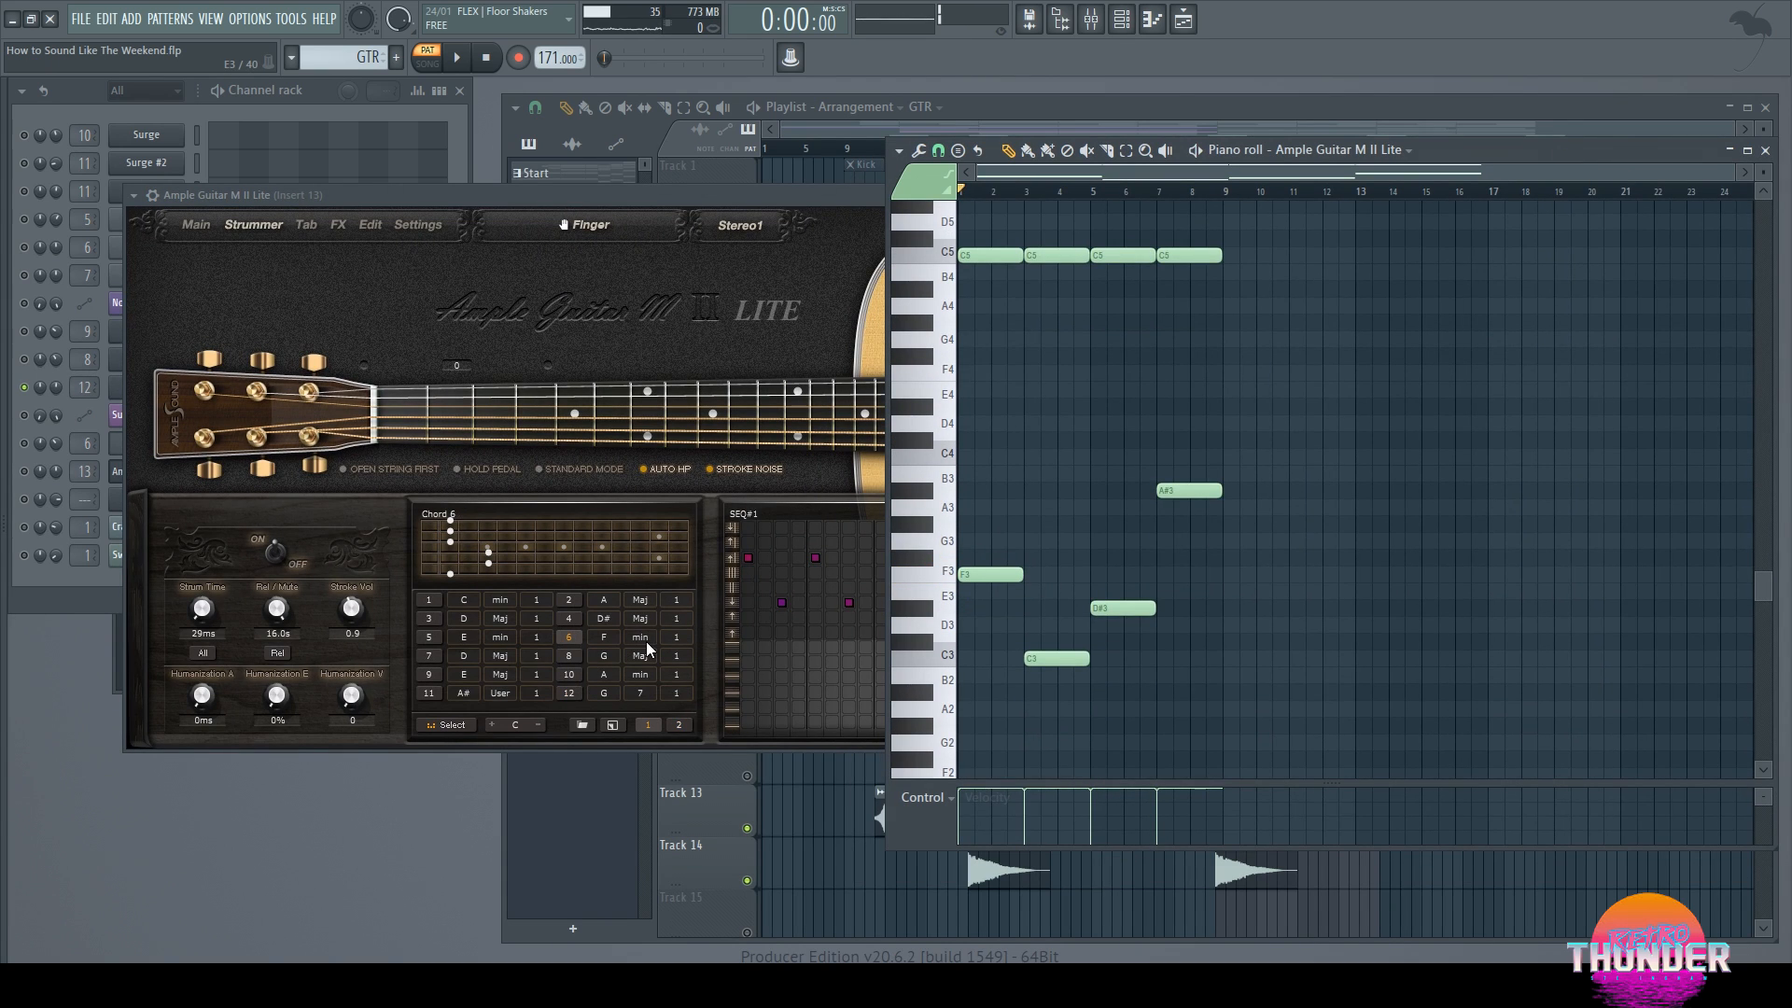
pyautogui.click(928, 578)
pyautogui.click(946, 664)
pyautogui.click(949, 509)
pyautogui.click(950, 509)
# Step: Change Strummer chord 10 to root G# with chord type 7
pyautogui.click(607, 679)
pyautogui.moveTo(607, 680); pyautogui.dragTo(627, 640)
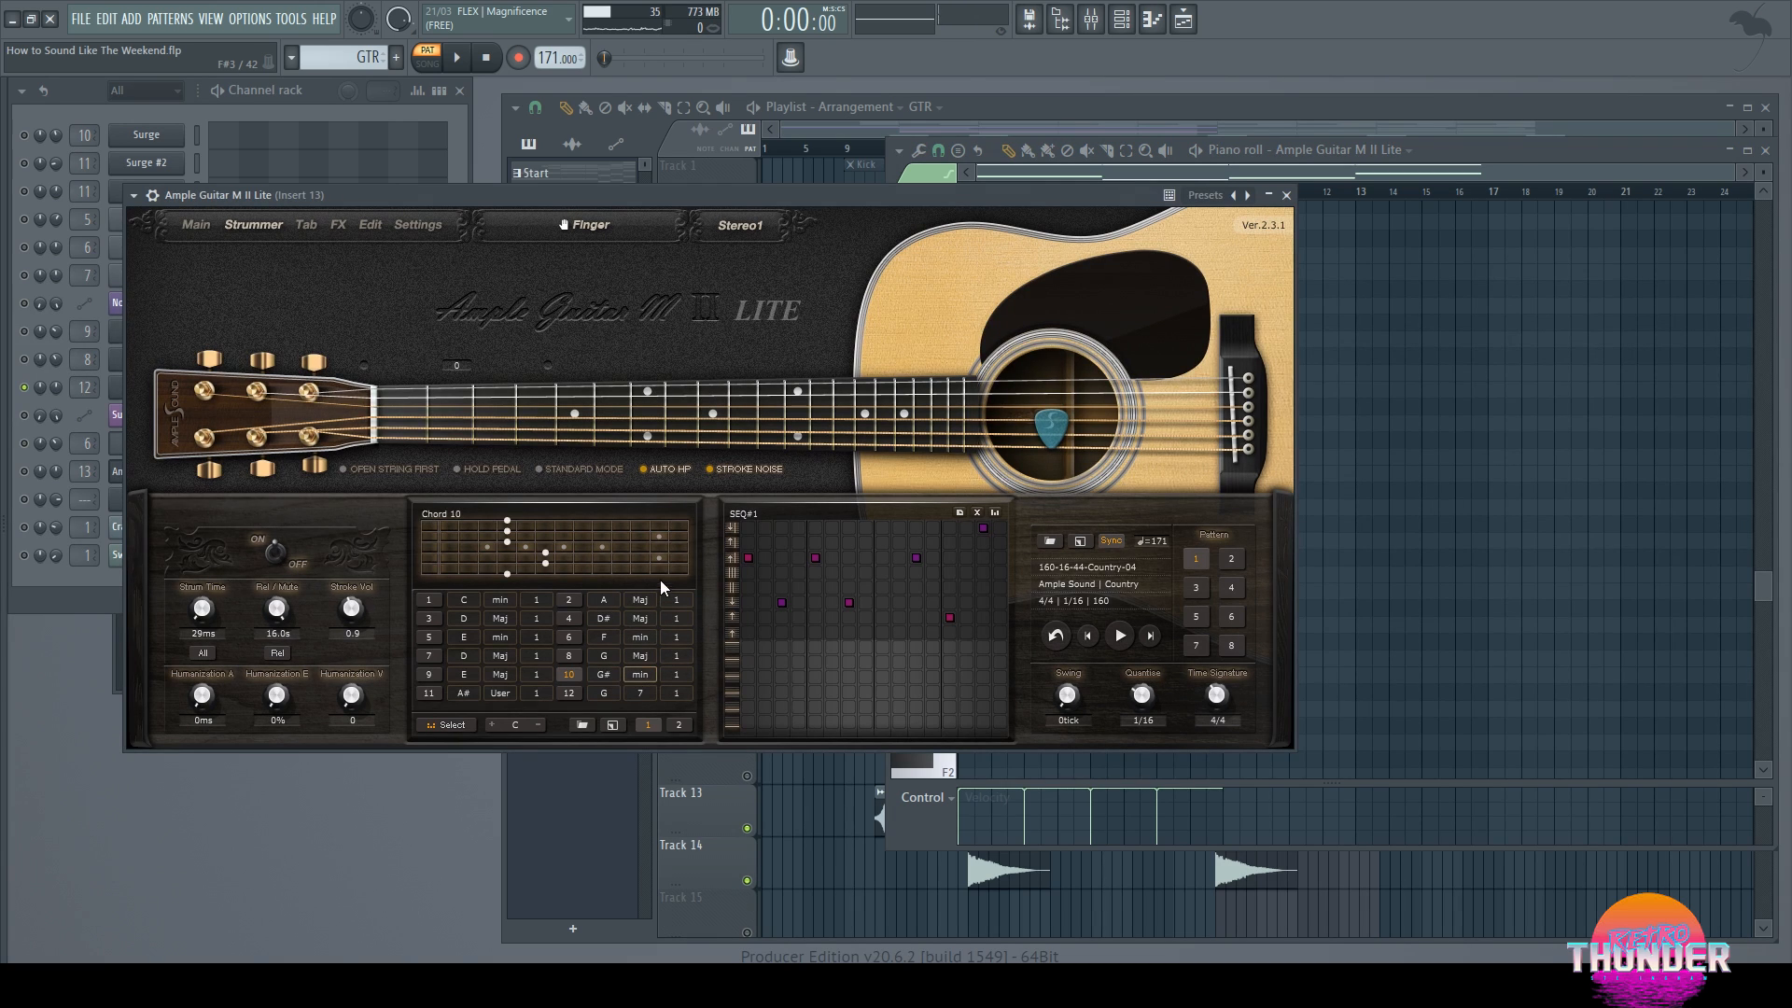
pyautogui.moveTo(641, 673); pyautogui.dragTo(614, 612)
# Step: Arrange the guitar plugin and piano roll side by side and audition the C#5 key to compare the Strummer's rhythm sequences
pyautogui.click(1552, 159)
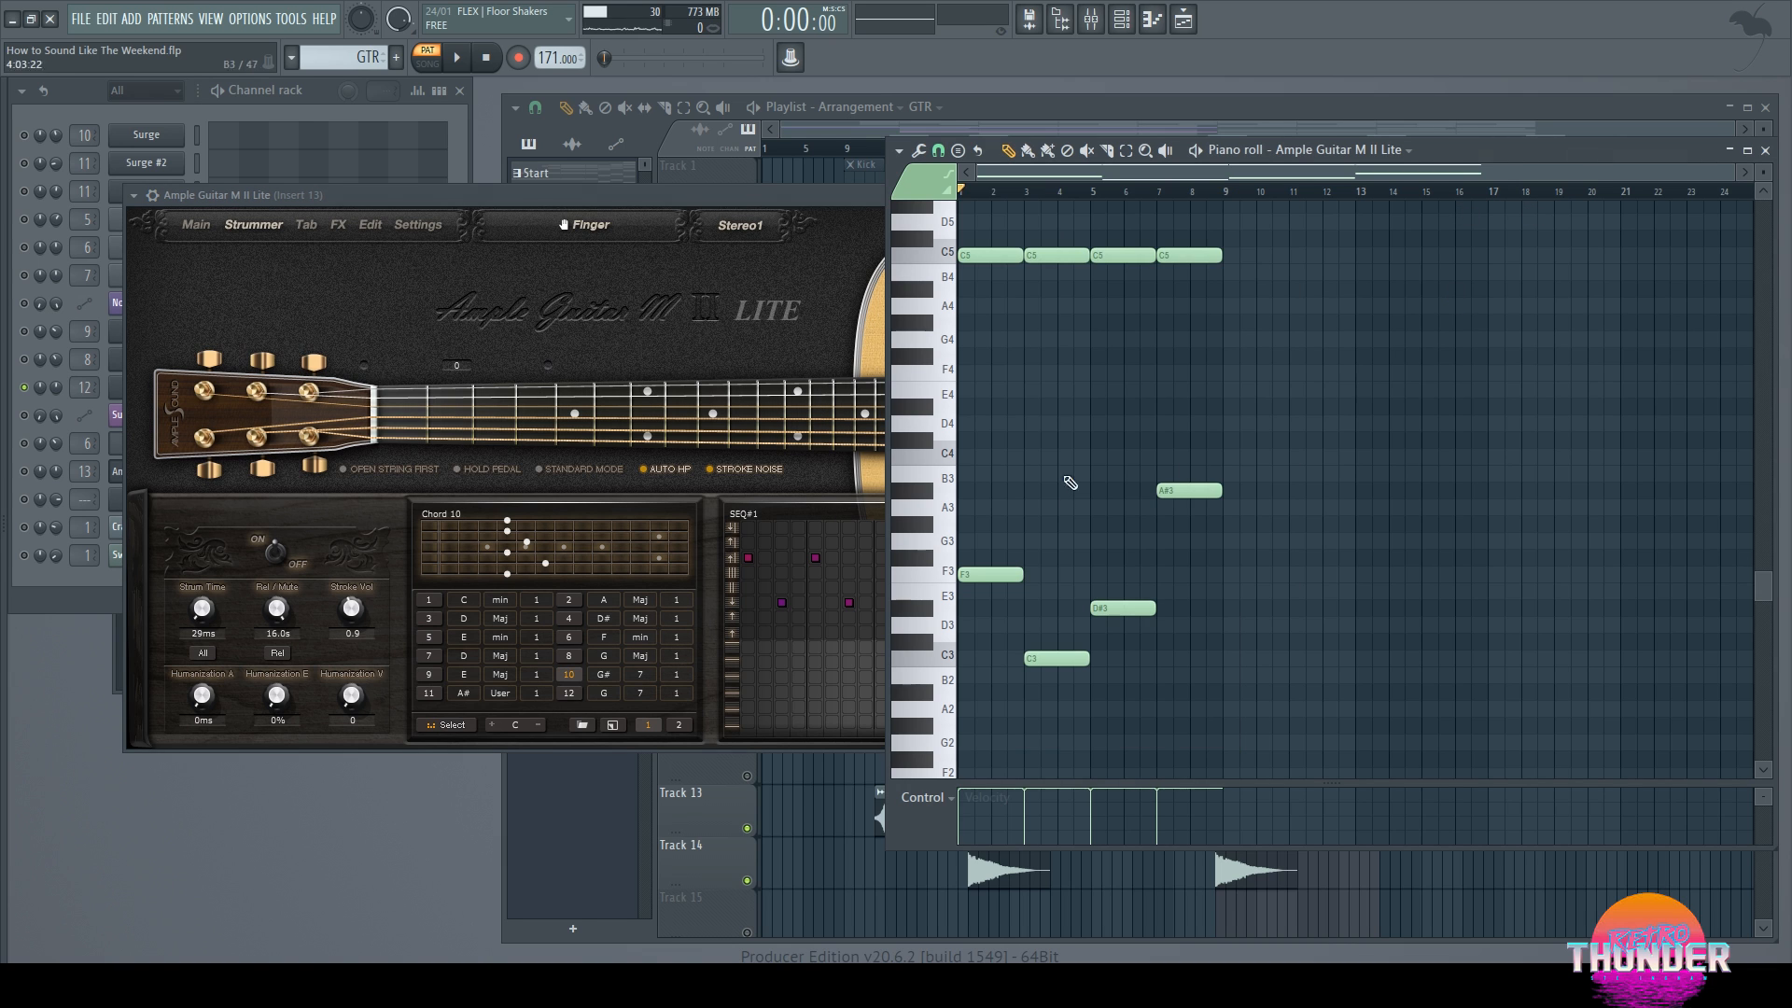
pyautogui.scroll(4, 922, 320)
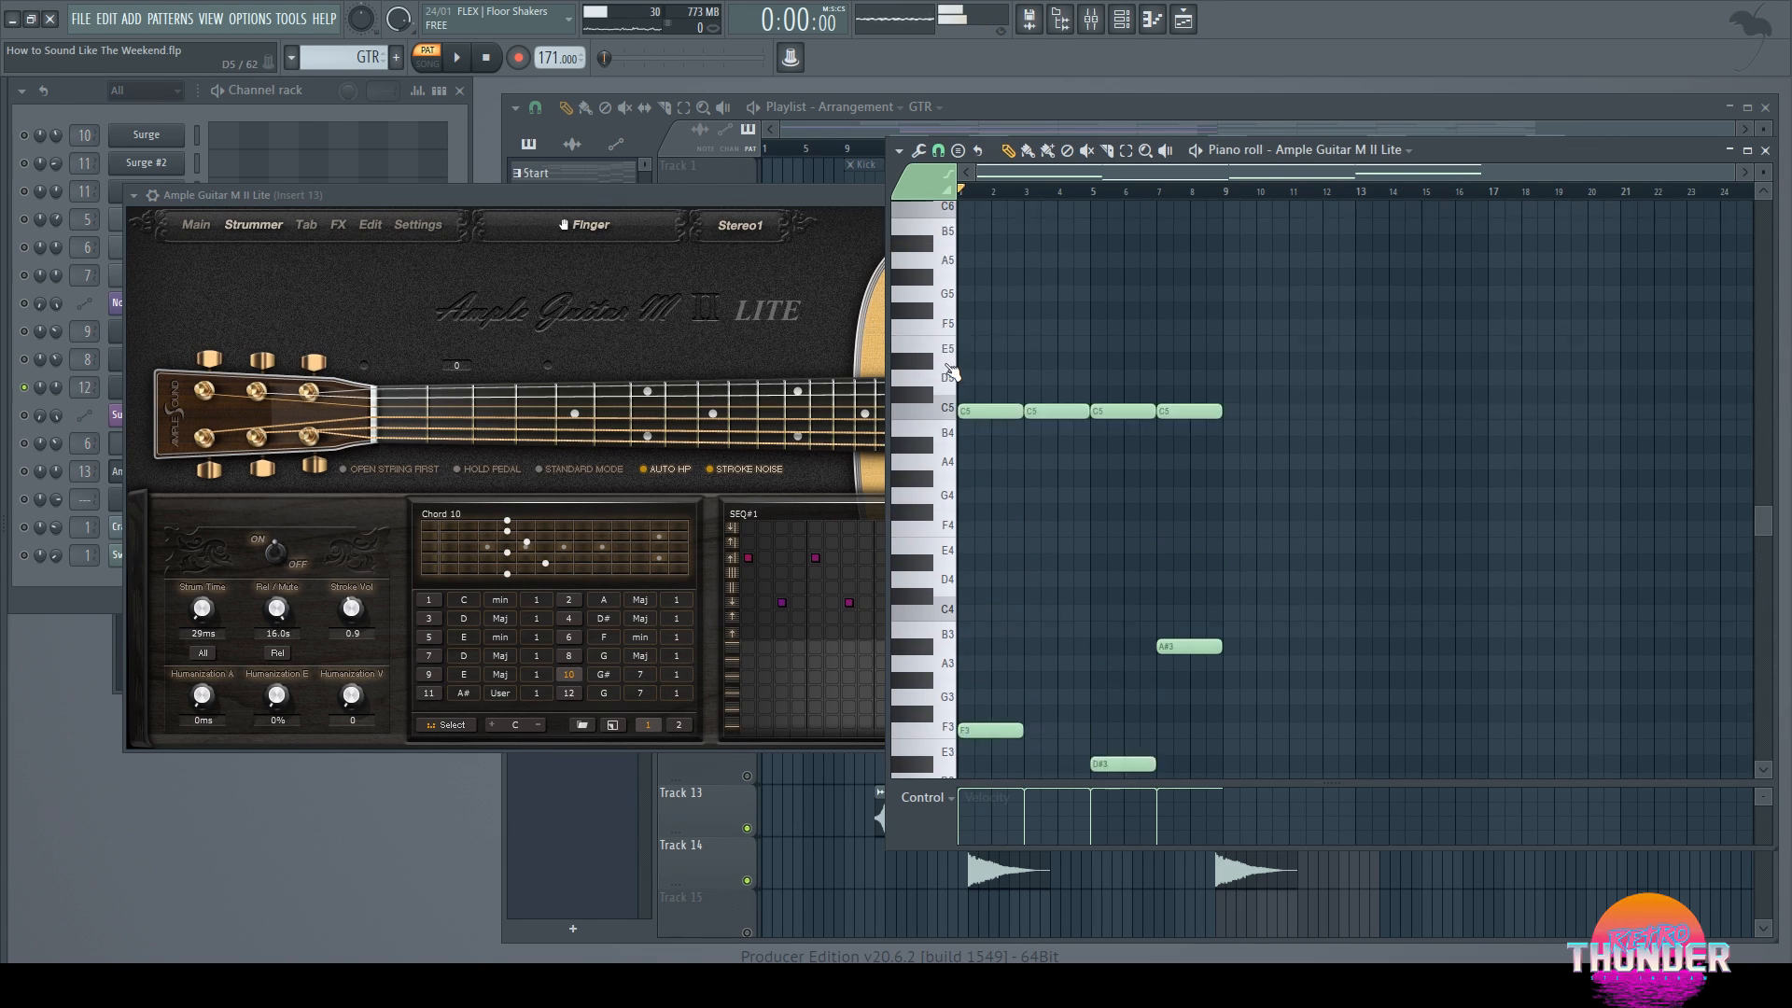
pyautogui.moveTo(787, 196); pyautogui.dragTo(608, 198)
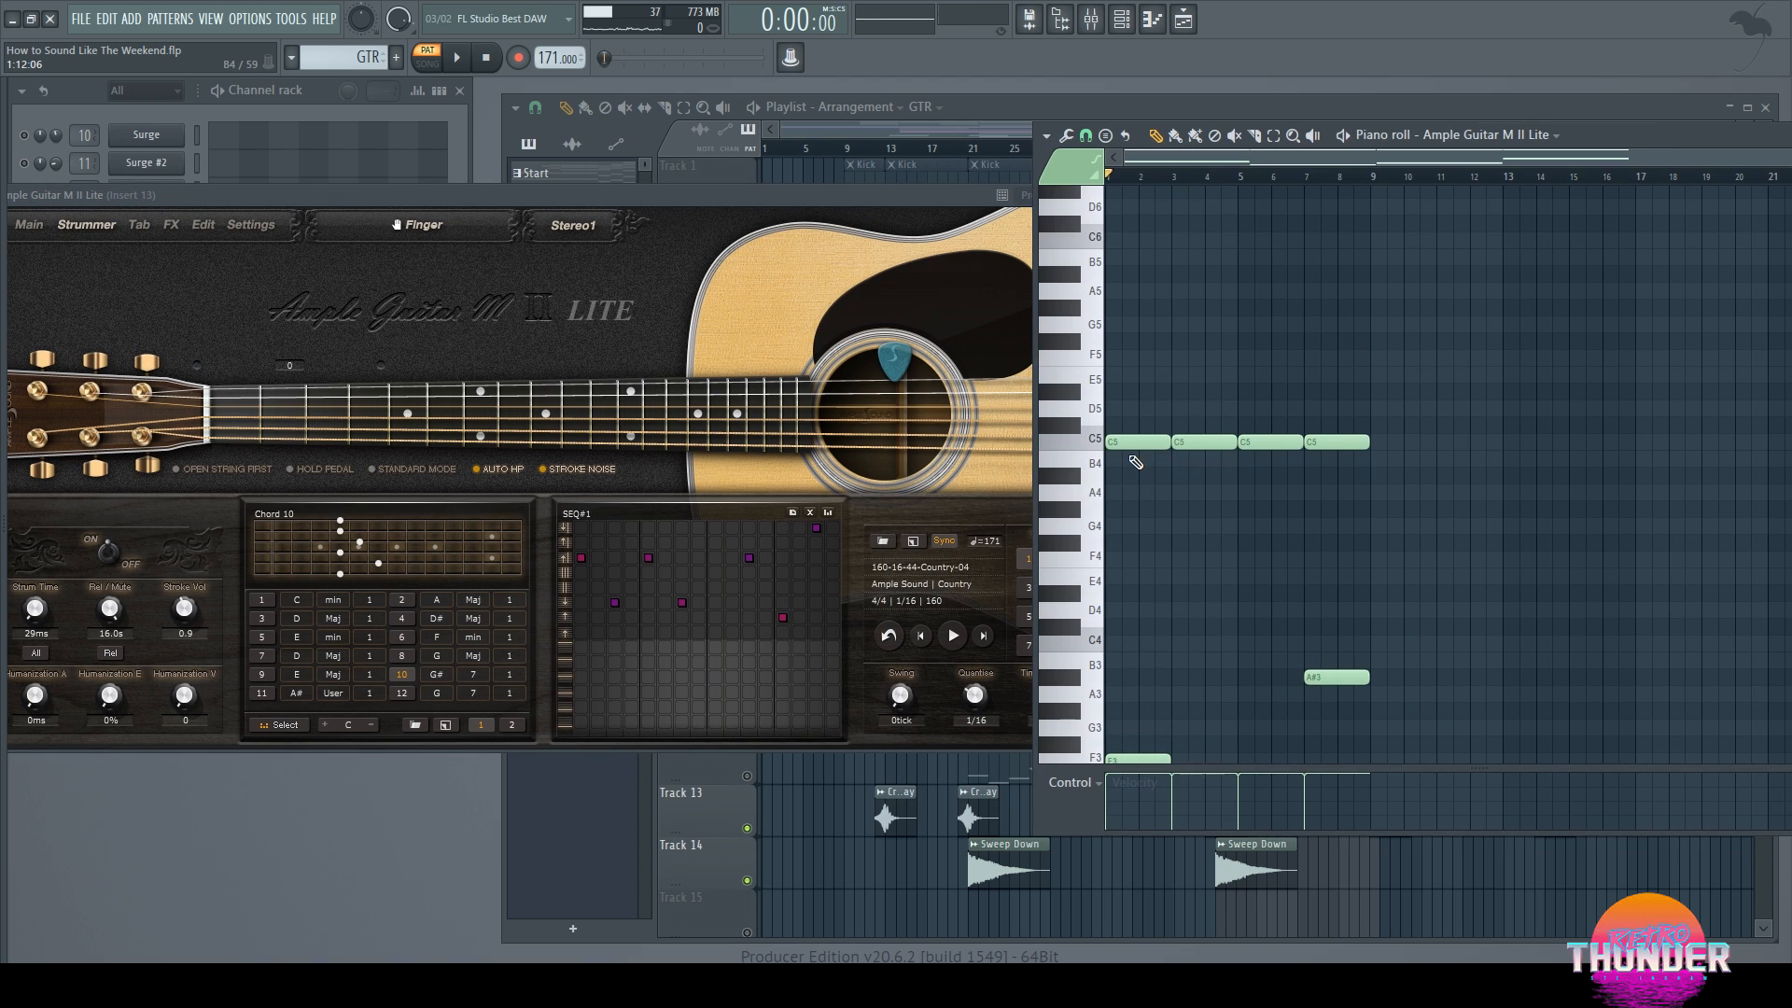
pyautogui.scroll(-1, 1138, 464)
pyautogui.click(1073, 387)
pyautogui.click(1072, 388)
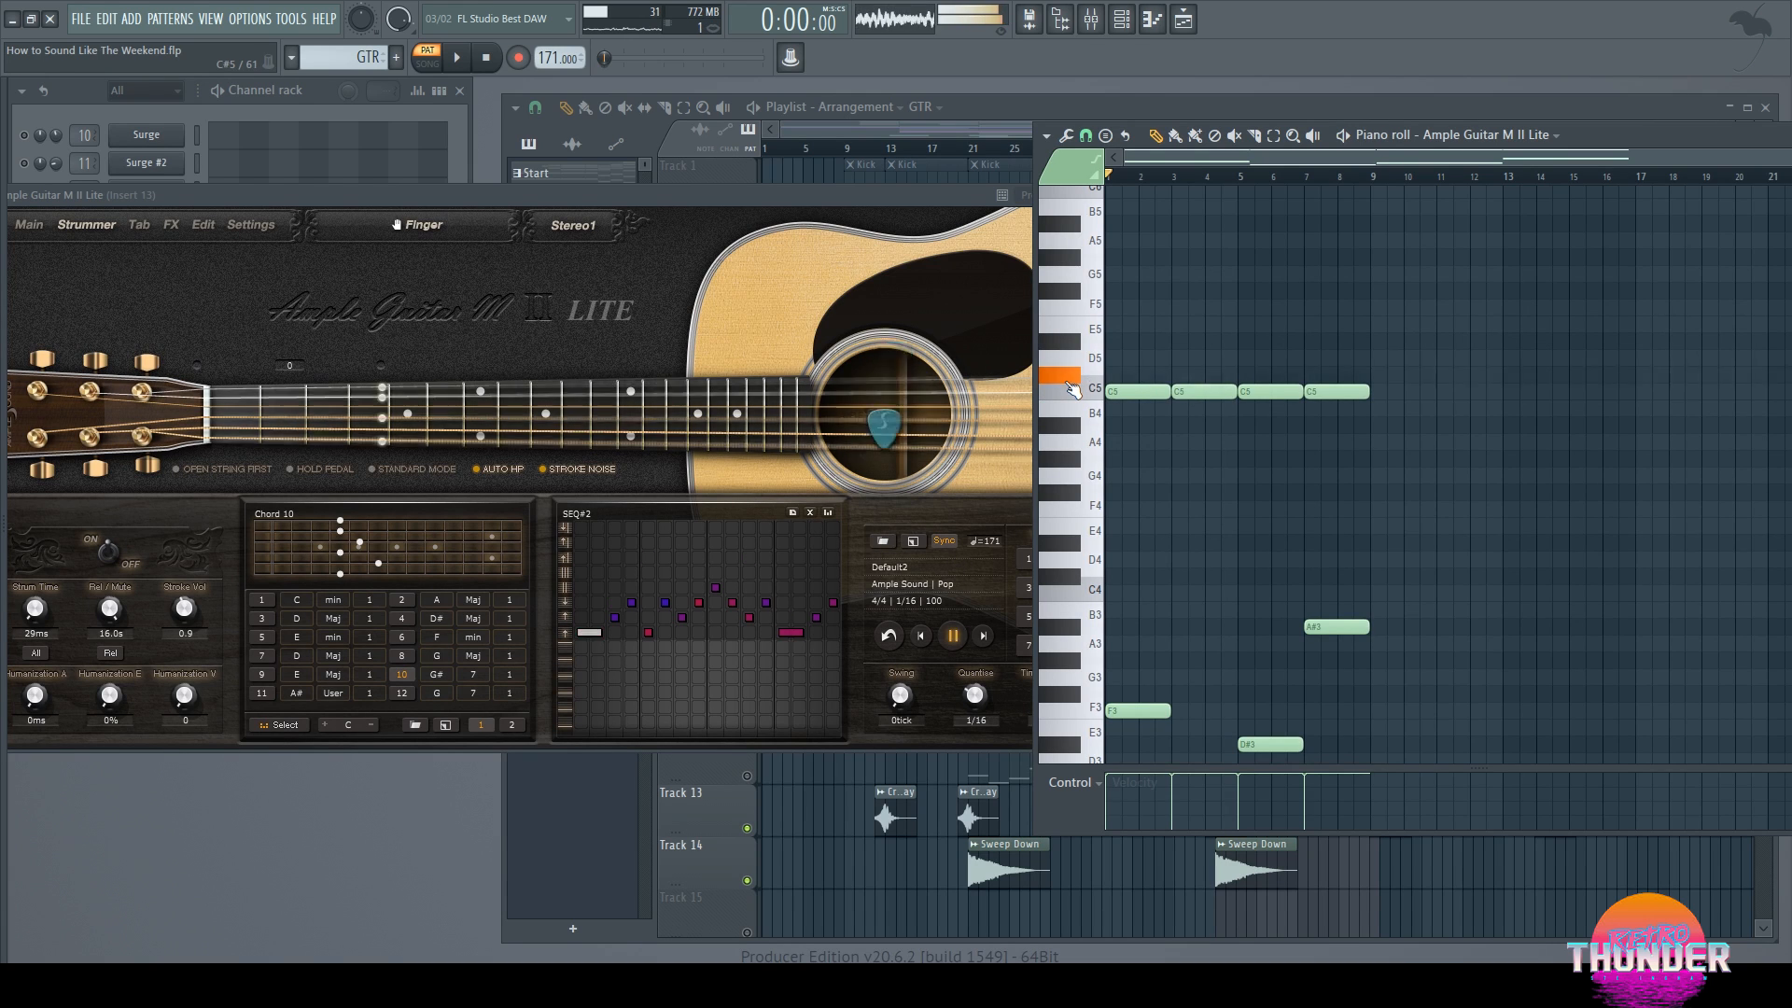
pyautogui.moveTo(1198, 391)
pyautogui.mouseDown()
pyautogui.moveTo(1198, 375)
pyautogui.moveTo(1198, 391)
pyautogui.mouseUp()
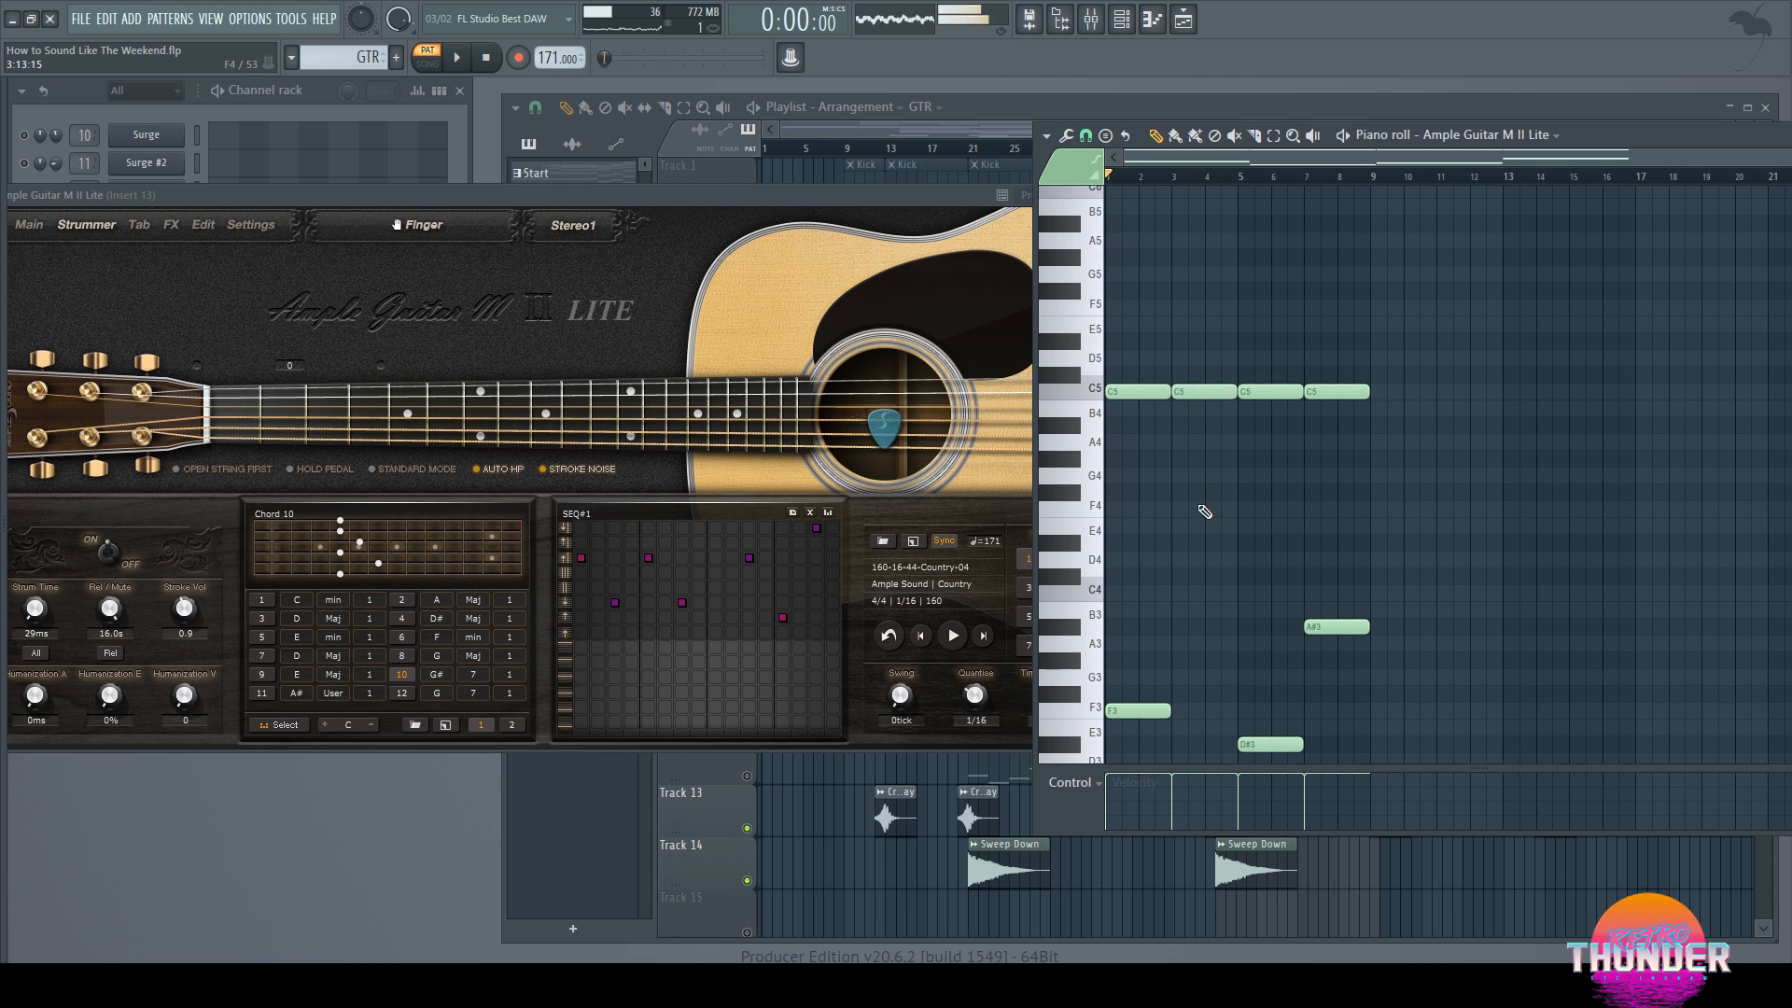
# Step: Audition the C1 key in the guitar's low key range and return to the GTR pattern's notes
pyautogui.scroll(-3, 1141, 496)
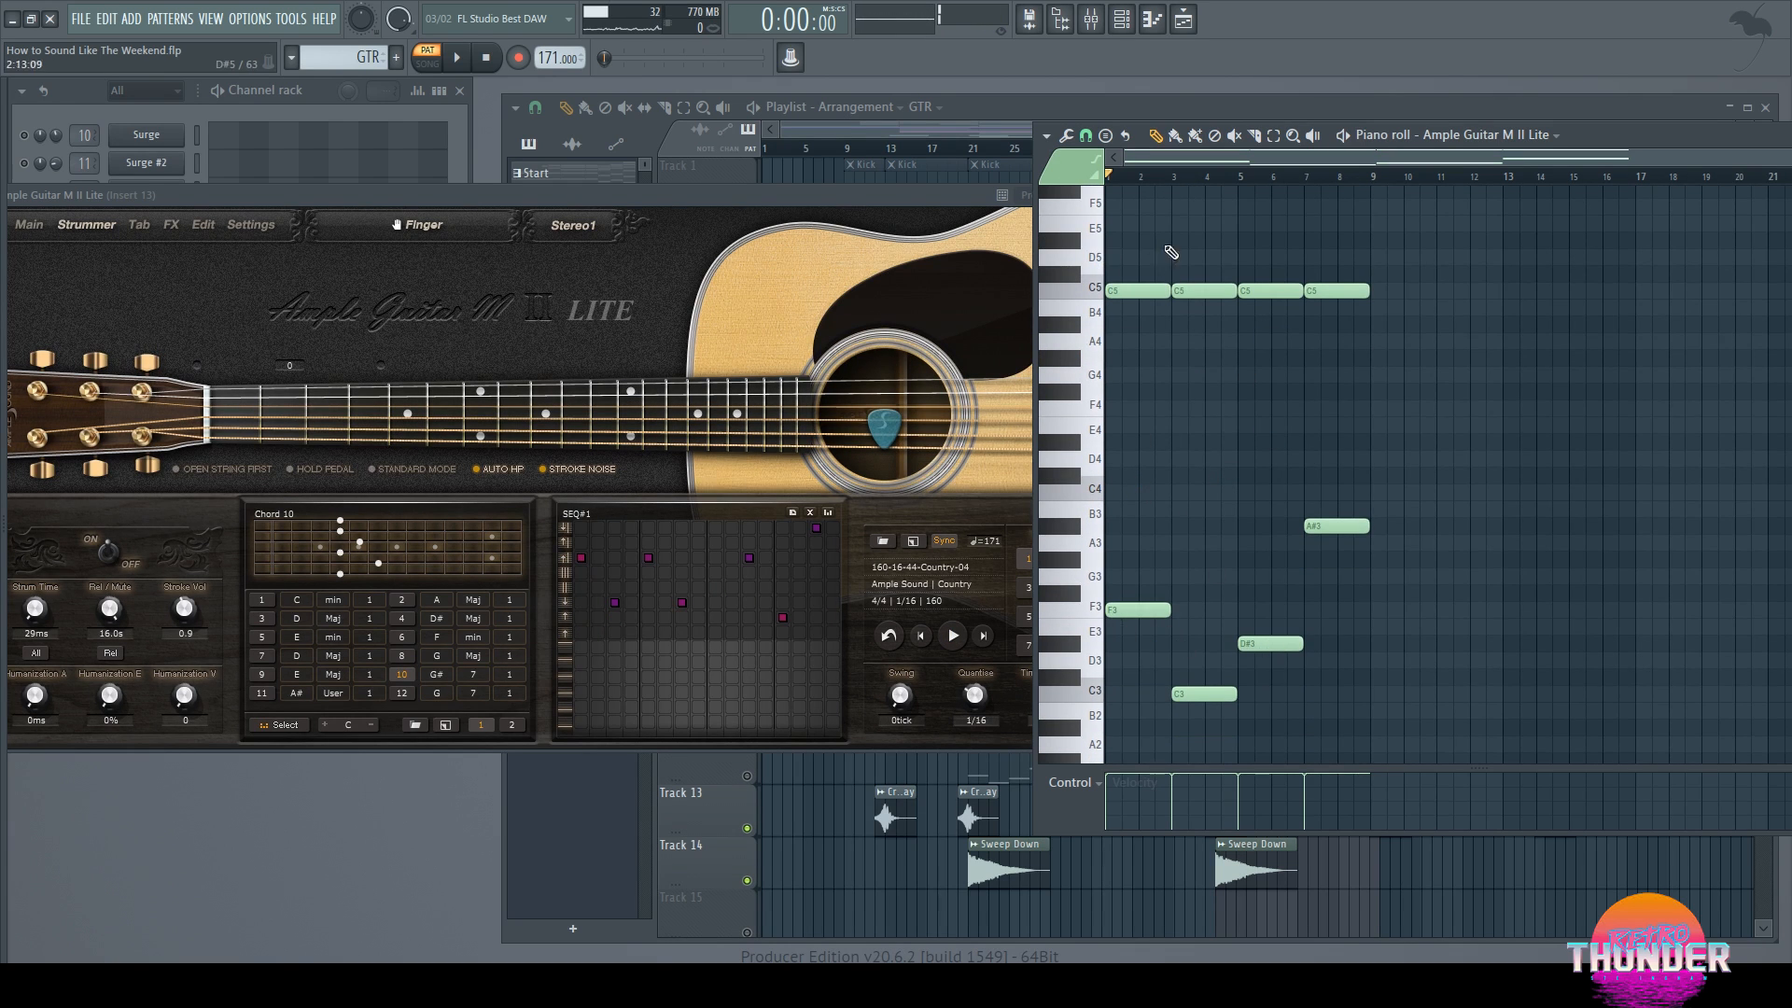
pyautogui.scroll(-10, 1151, 432)
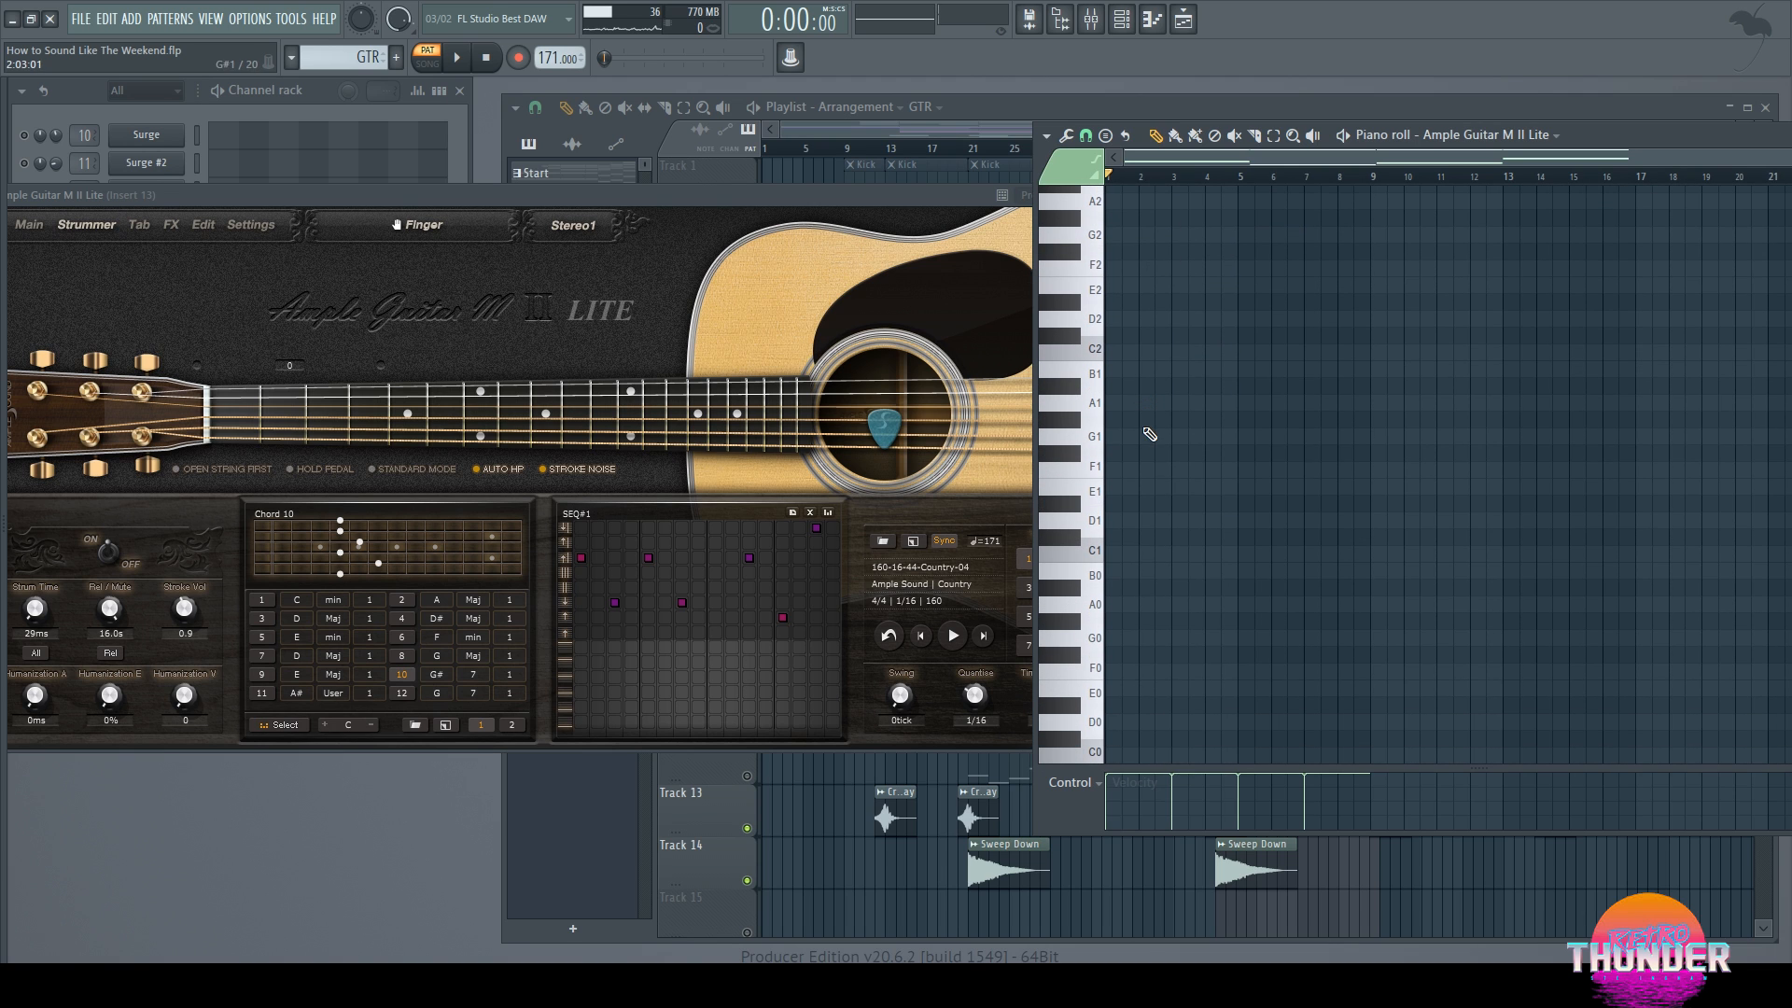
pyautogui.click(1094, 559)
pyautogui.click(1094, 554)
pyautogui.moveTo(1694, 137); pyautogui.dragTo(1293, 176)
pyautogui.scroll(9, 1000, 392)
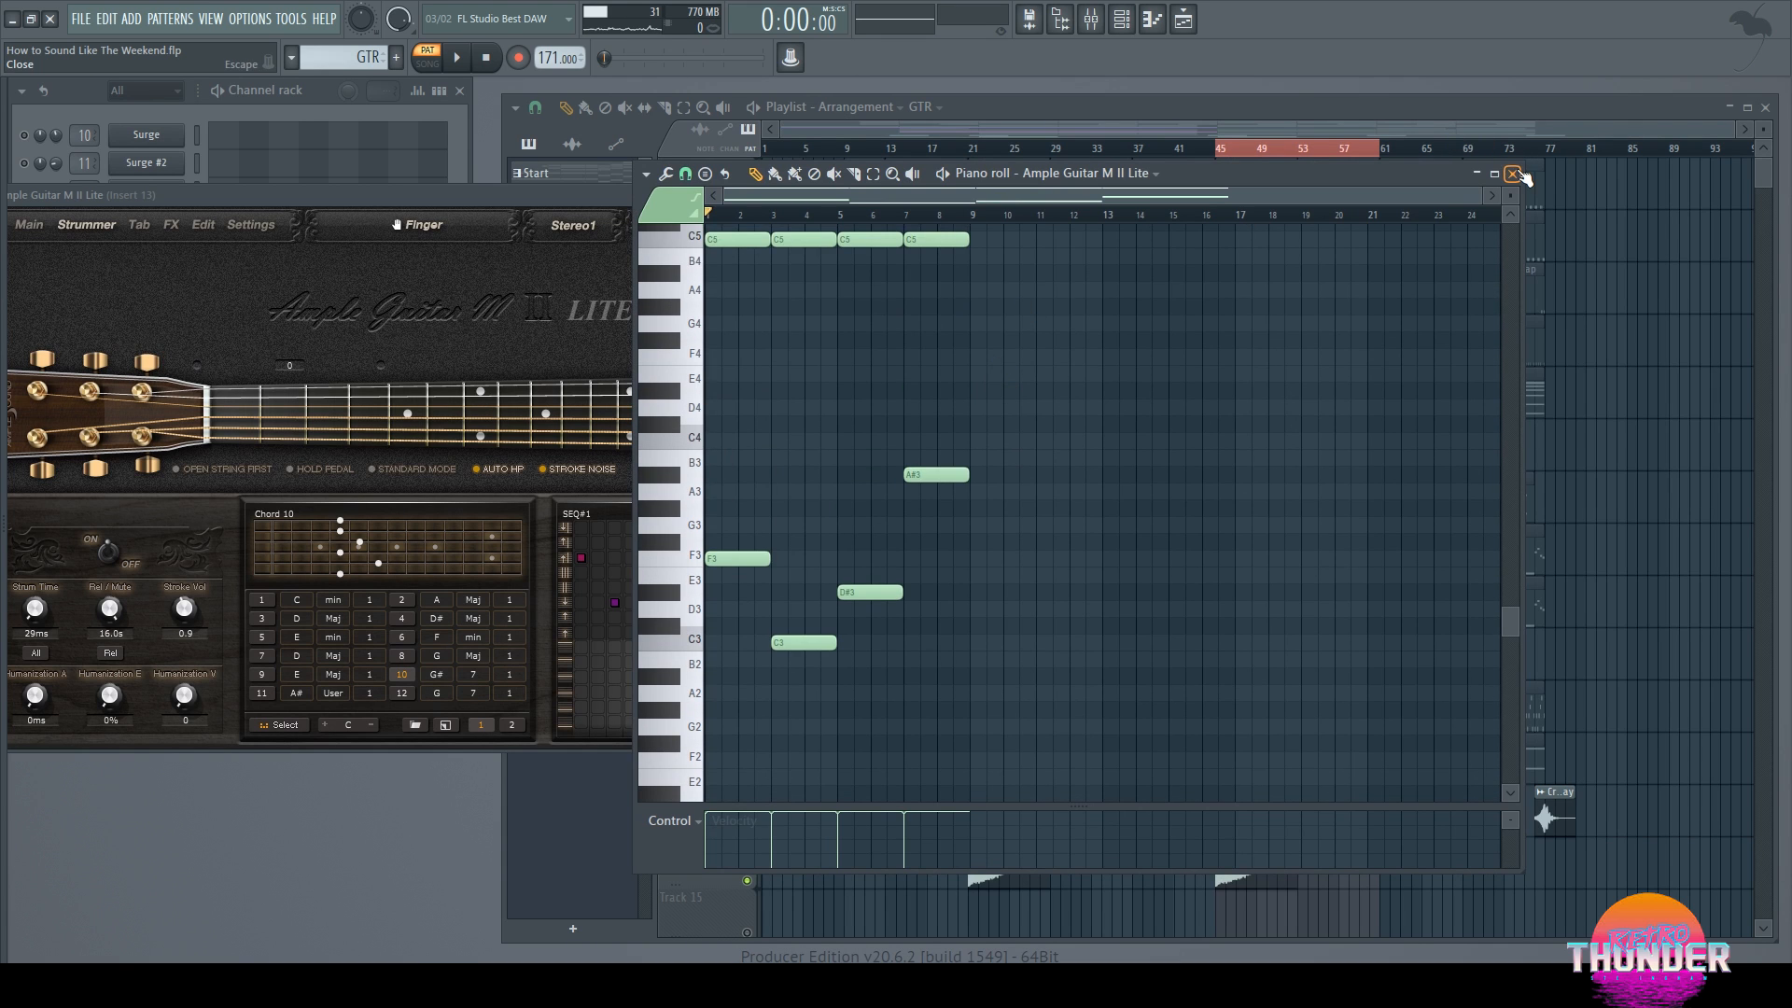
# Step: Close the piano roll and switch Ample Guitar M II Lite back to its Main page
pyautogui.click(1514, 175)
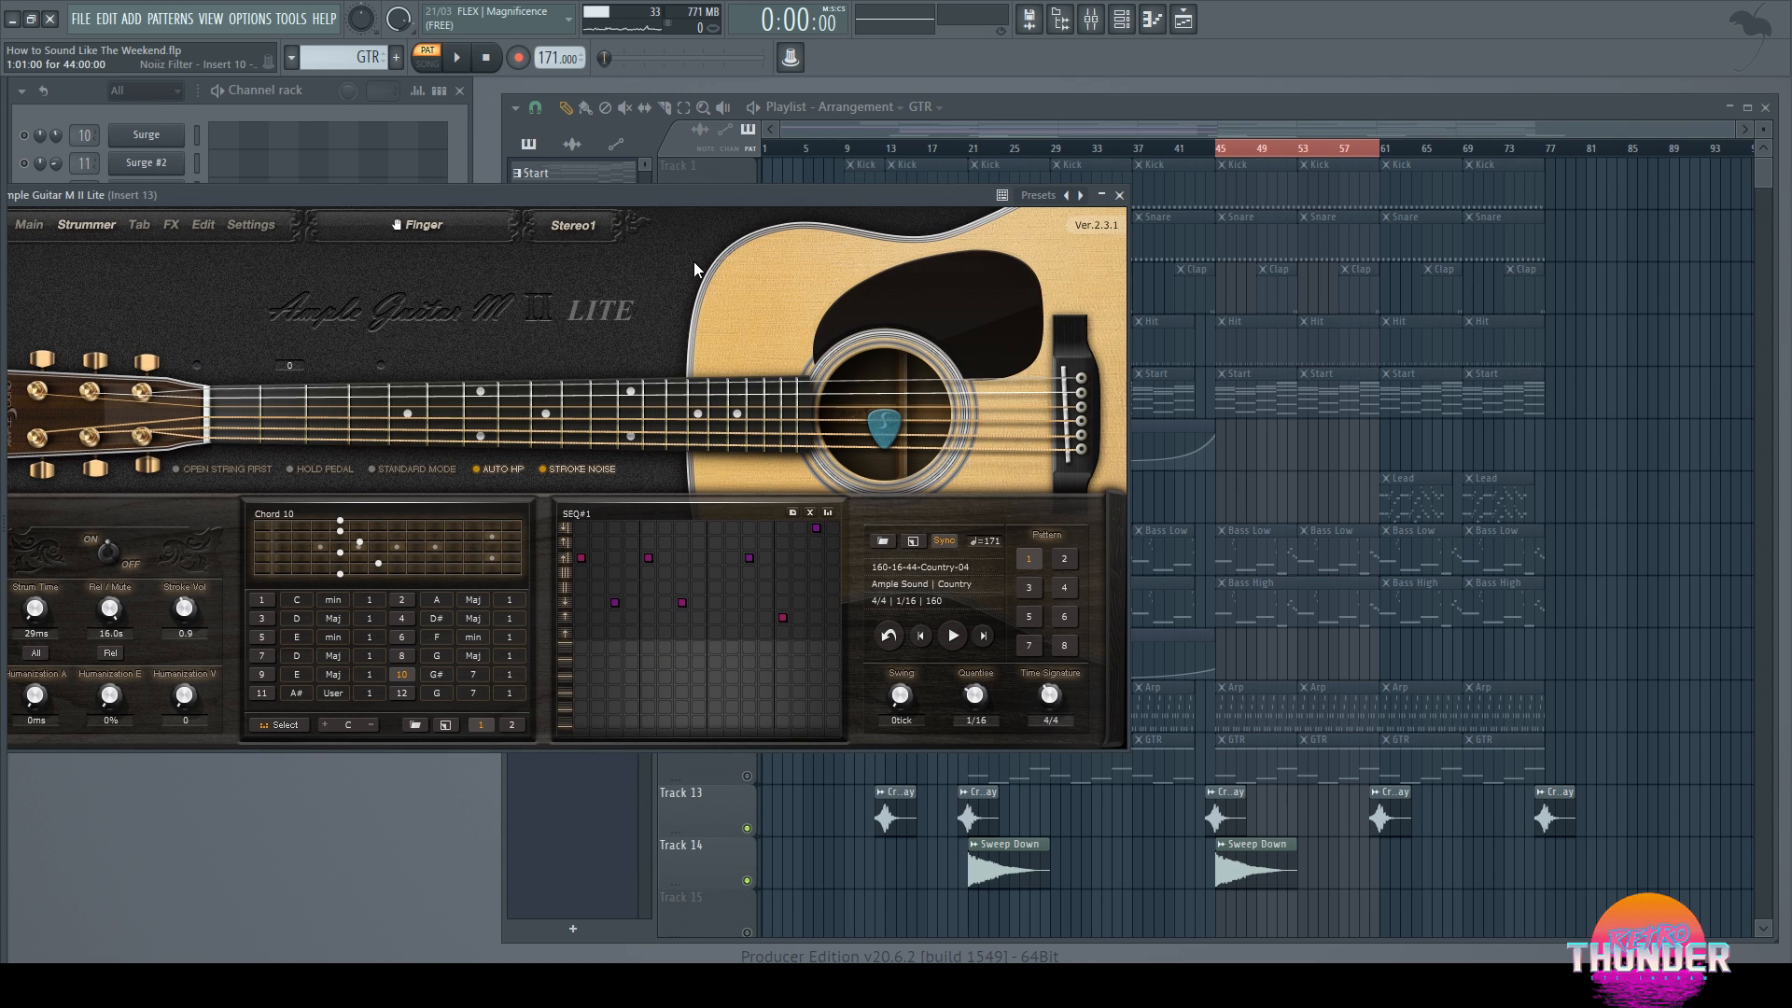
pyautogui.moveTo(607, 200); pyautogui.dragTo(1093, 171)
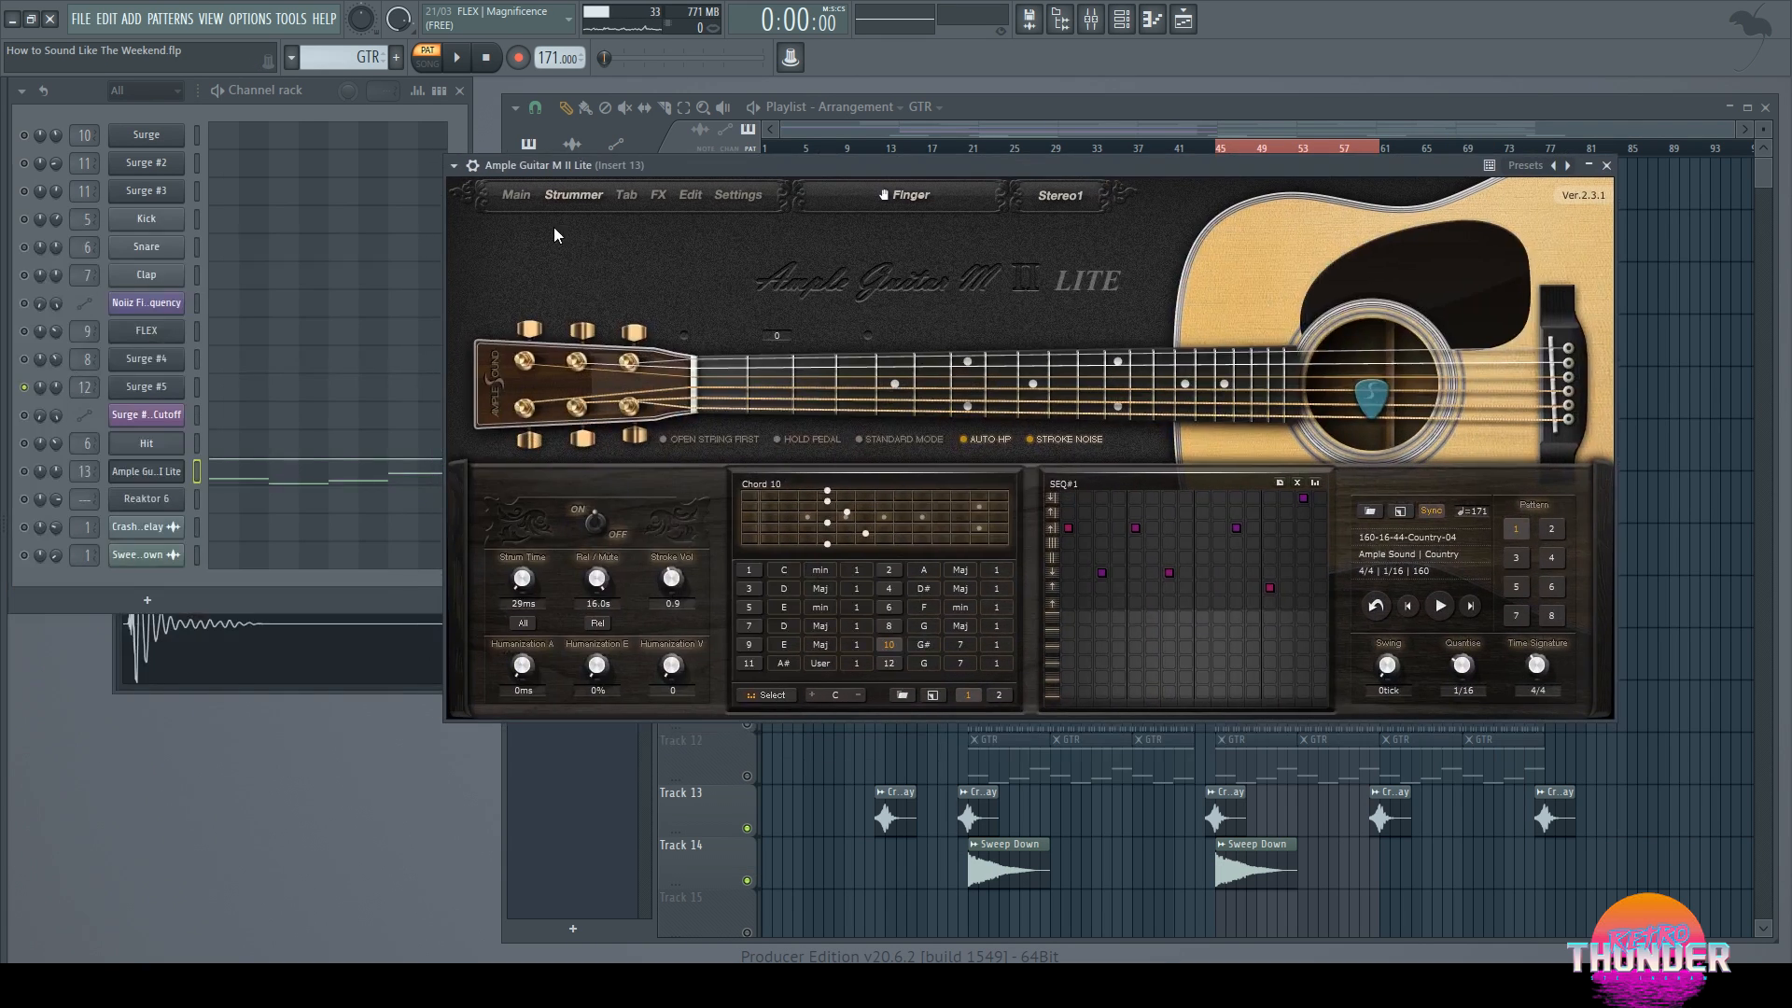
pyautogui.click(516, 194)
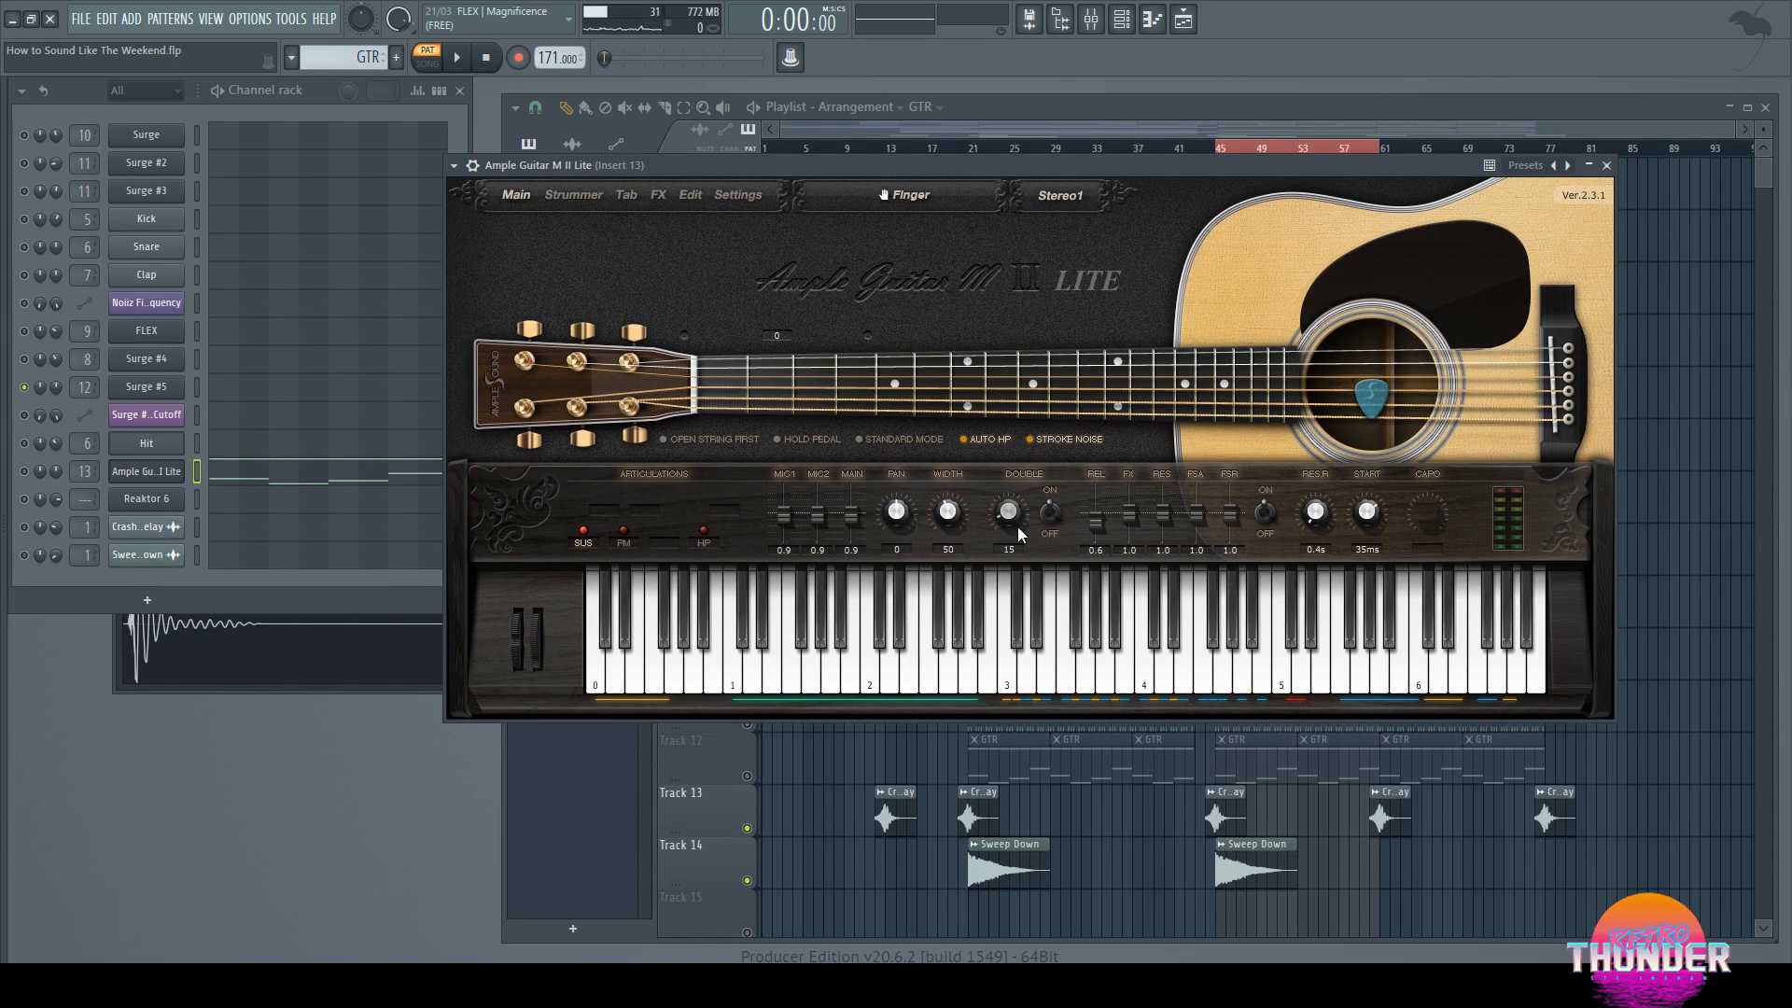
# Step: Solo the Ample Guitar channel and bypass Guitar Rig 5, Wider and TAL Reverb 4 on mixer insert 13
pyautogui.click(56, 472)
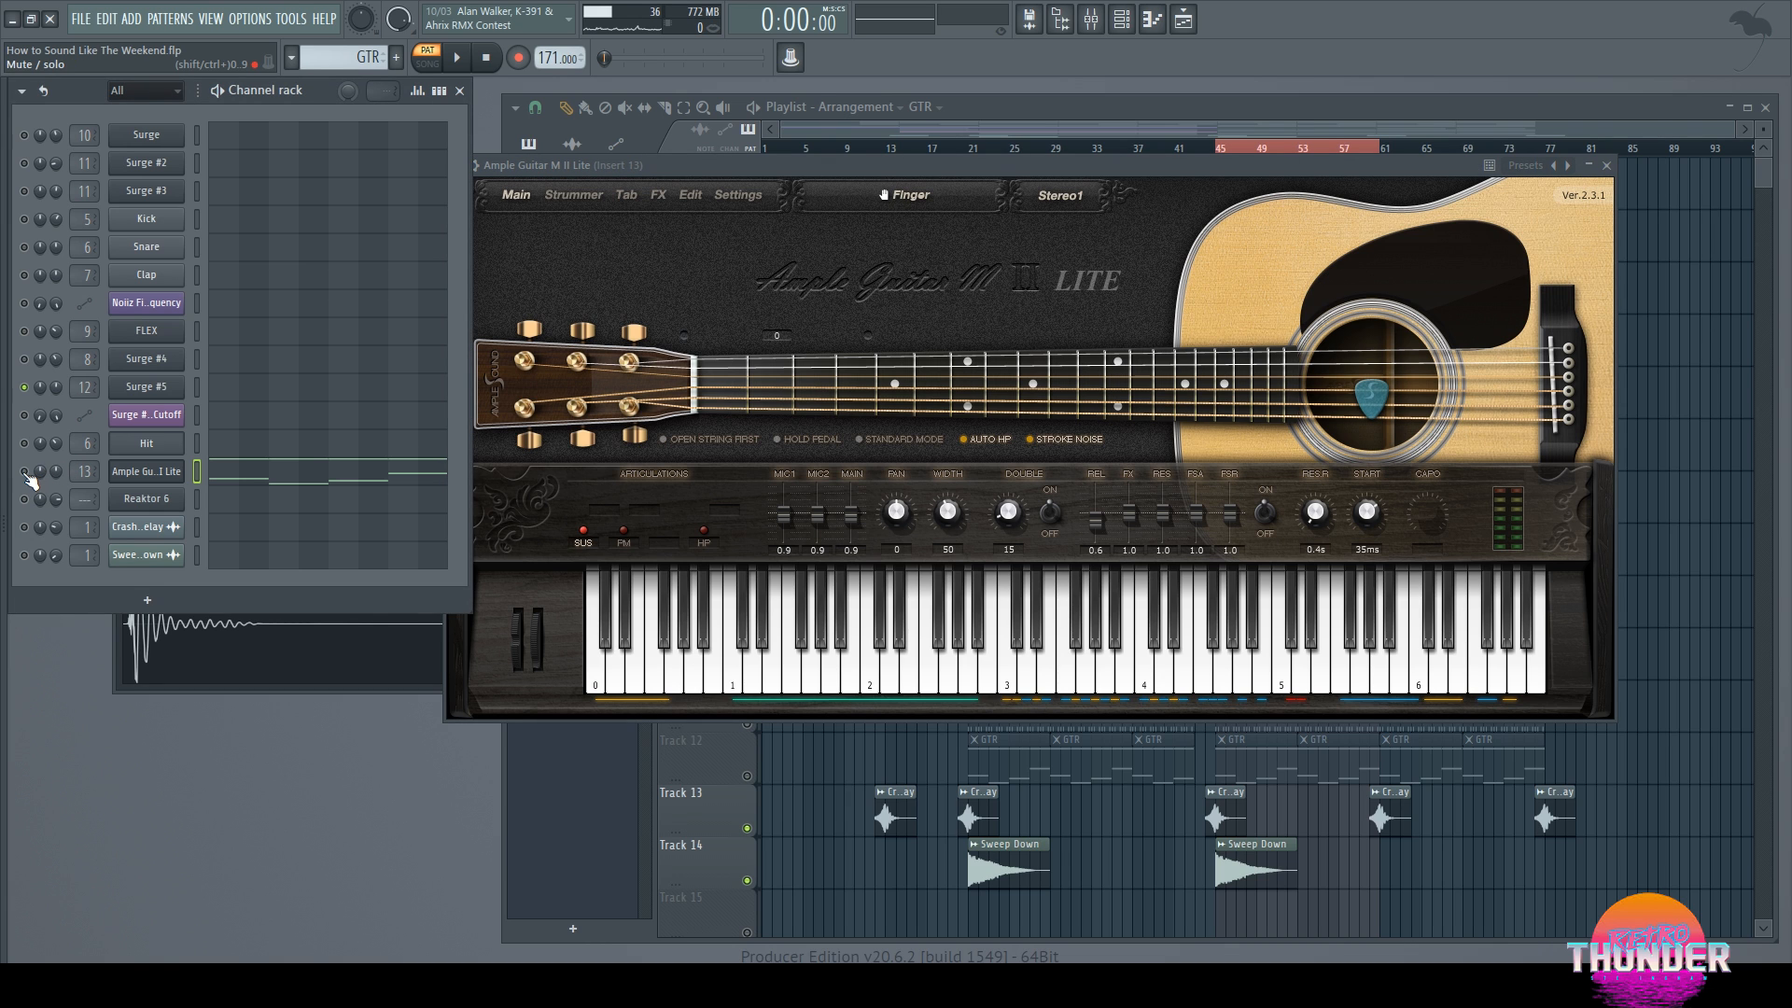
pyautogui.rightClick(41, 485)
pyautogui.doubleClick(88, 470)
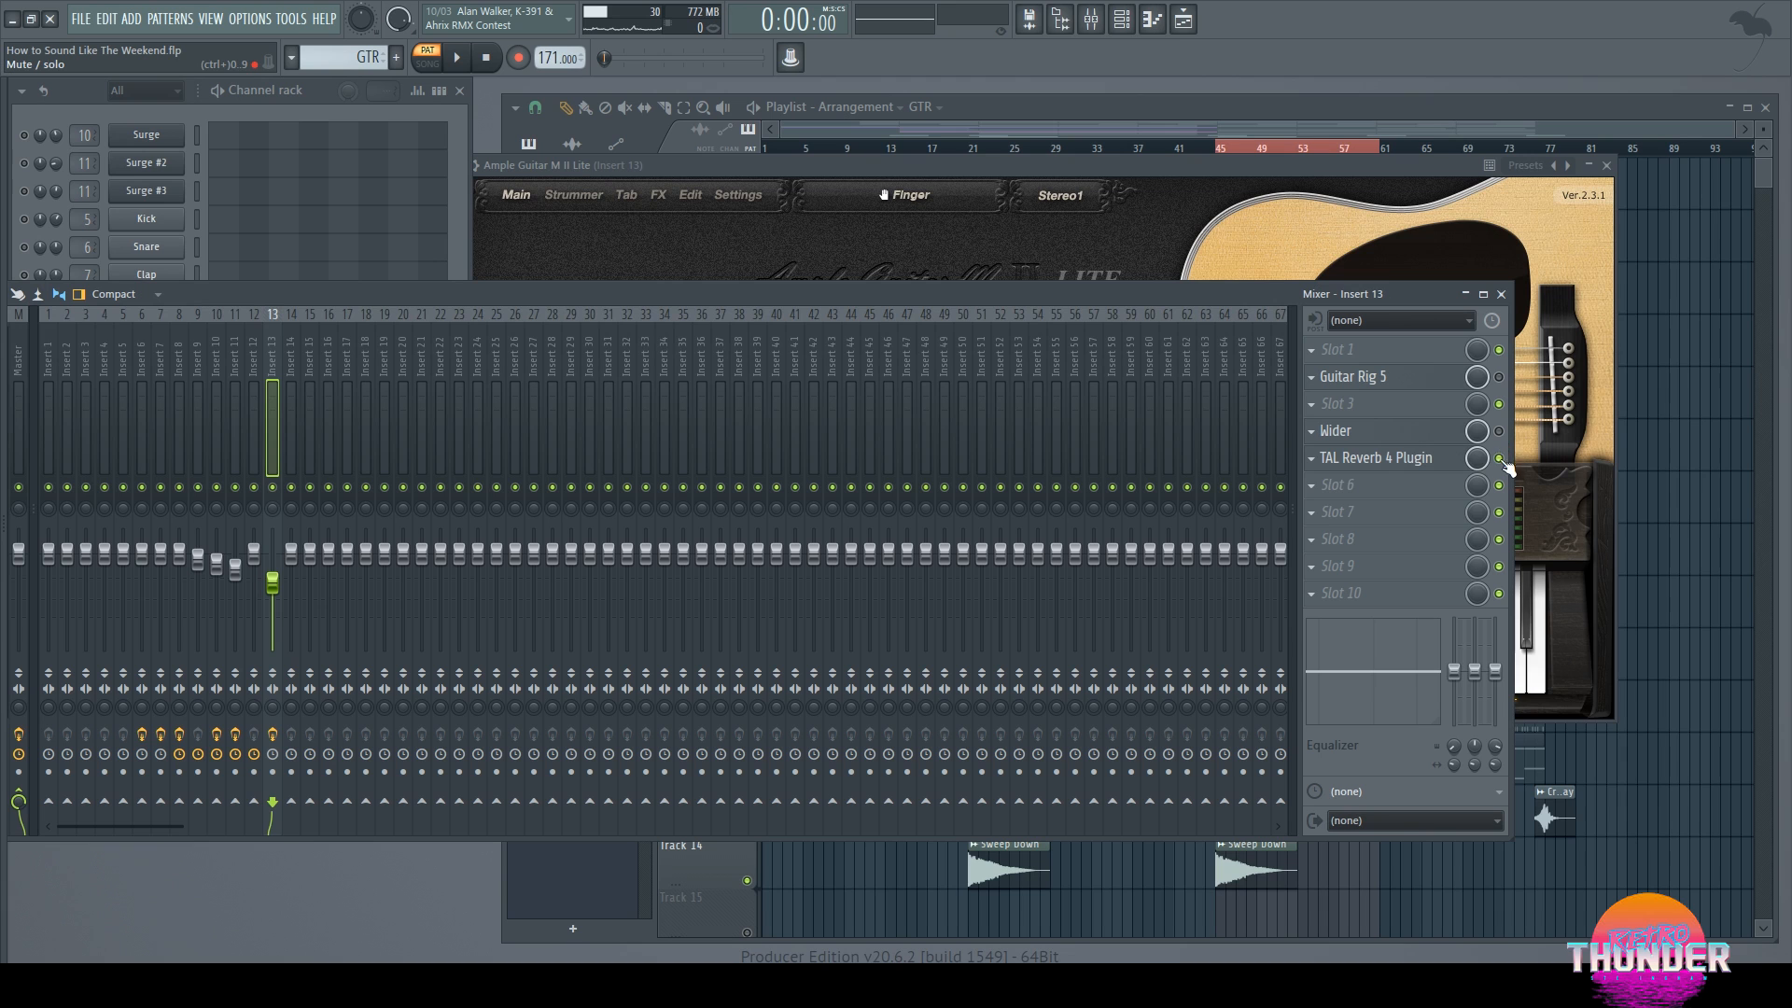
pyautogui.click(1500, 294)
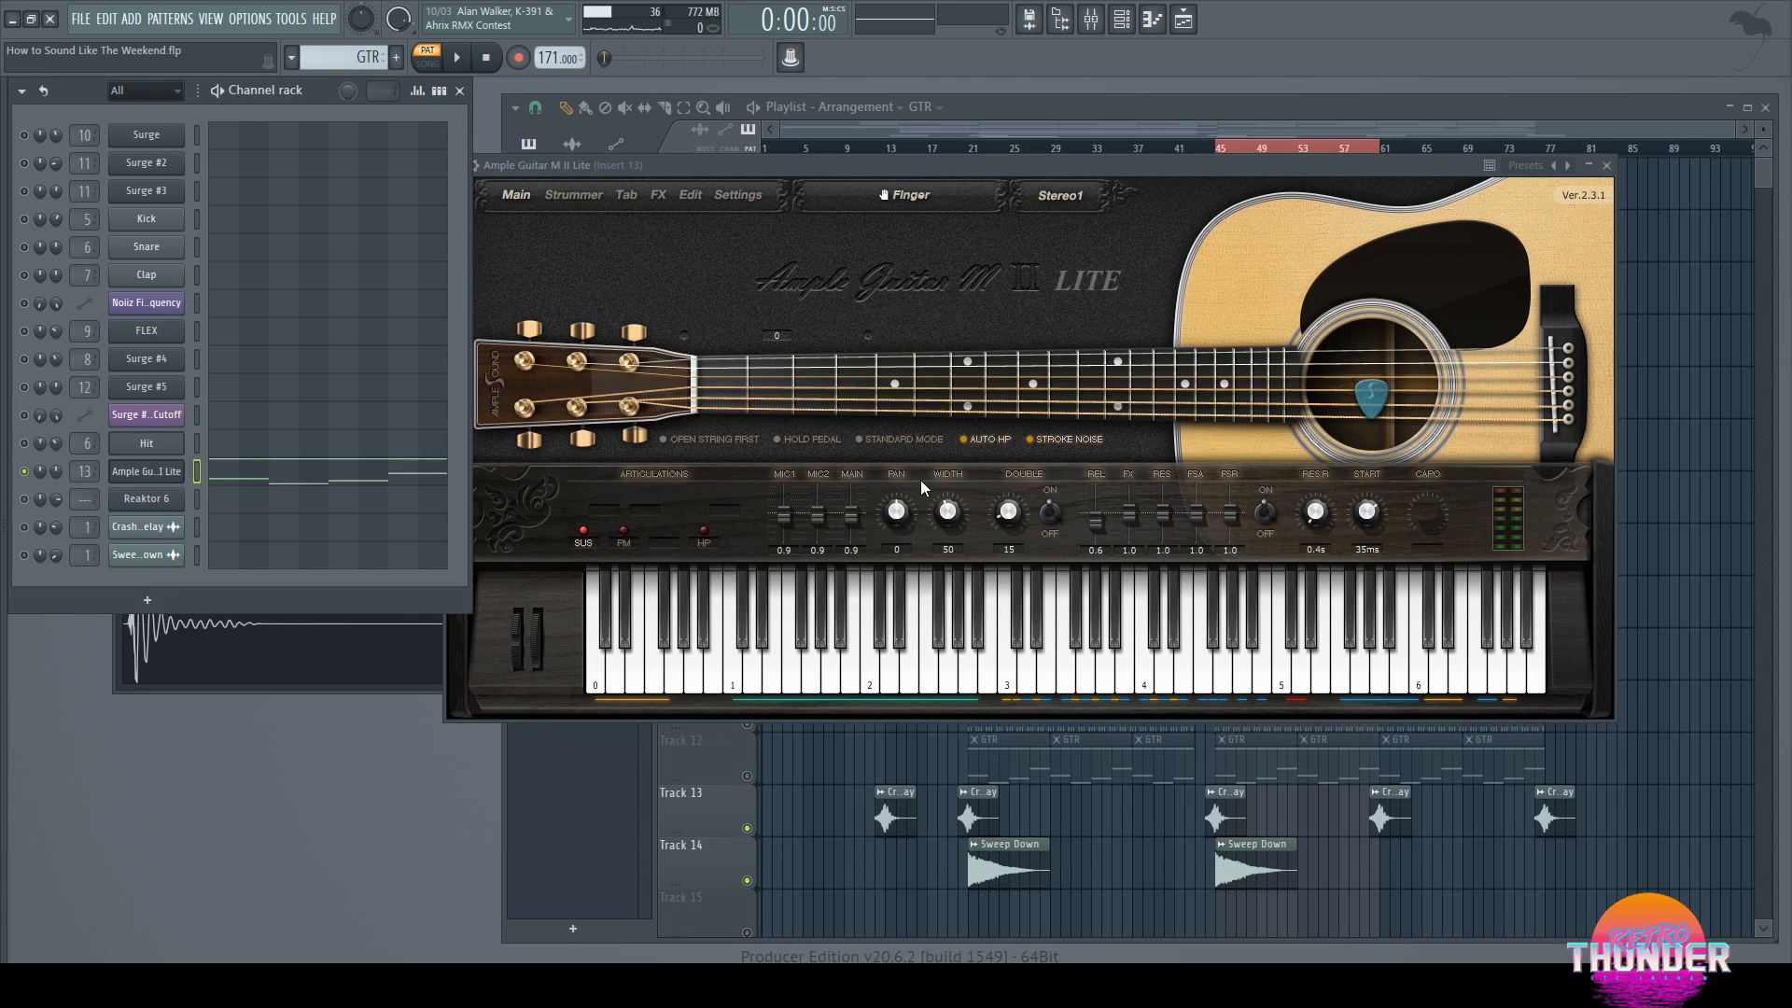
# Step: Toggle the guitar's Double switch and play the GTR pattern twice to hear the dry sound
pyautogui.click(1041, 511)
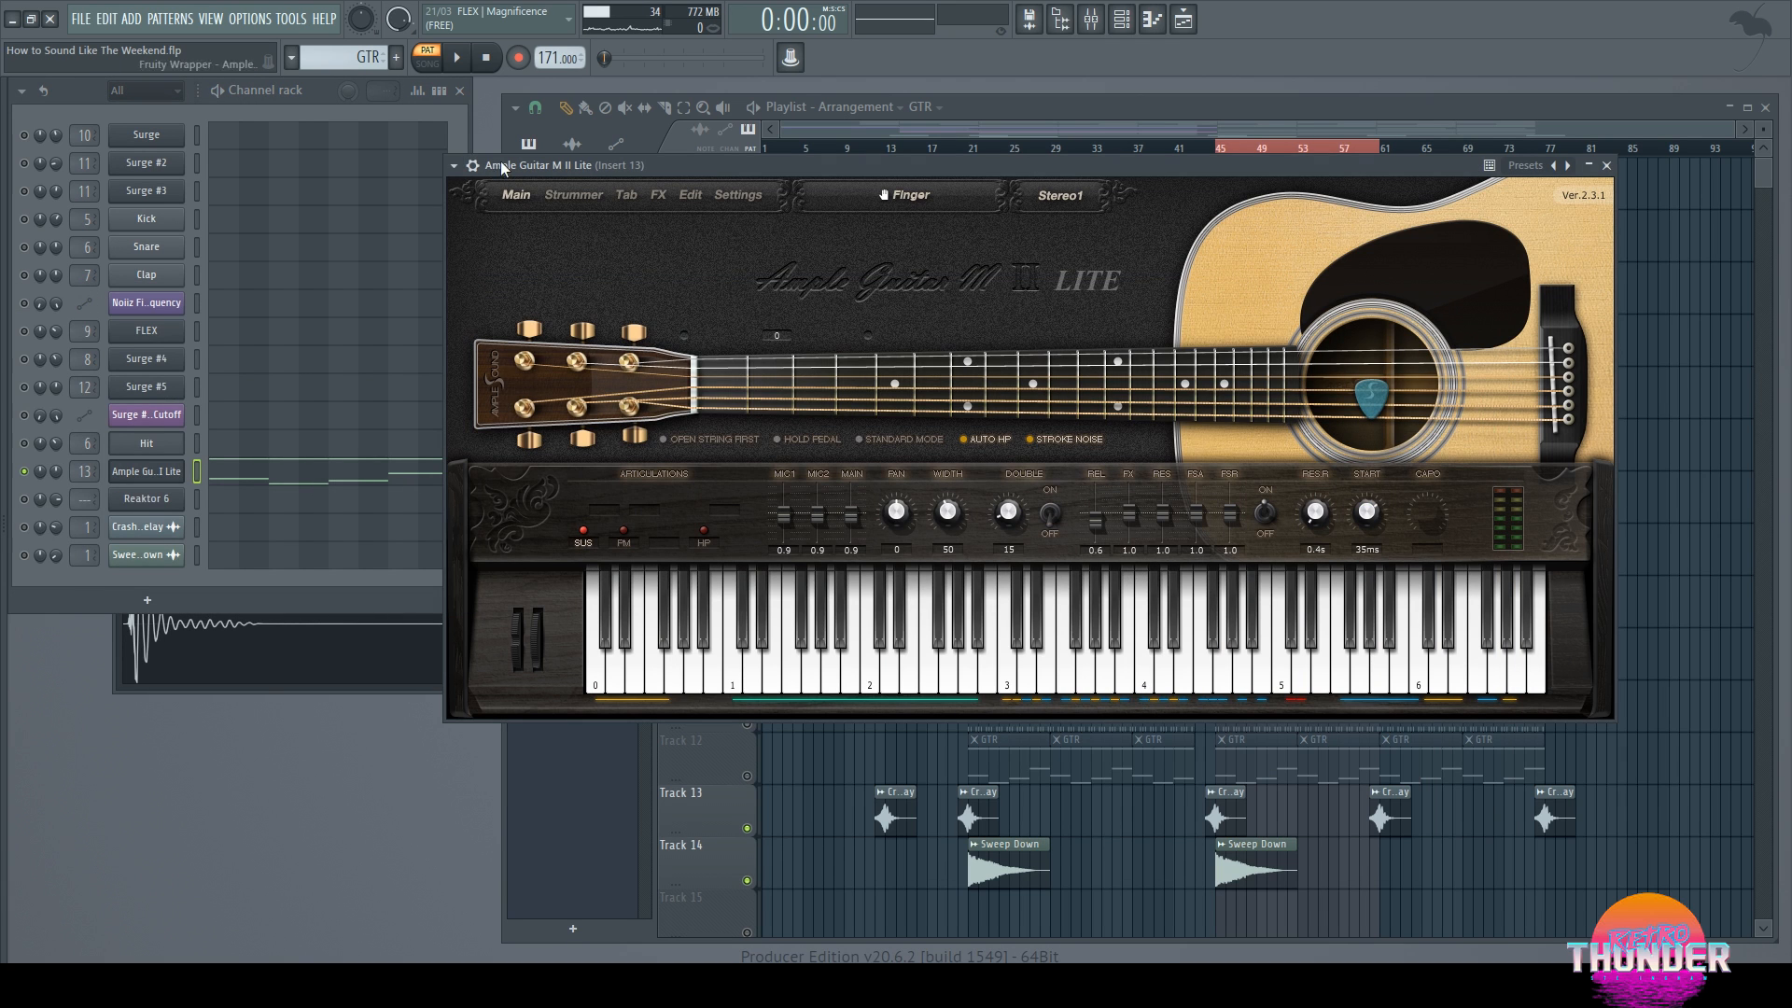
pyautogui.click(462, 61)
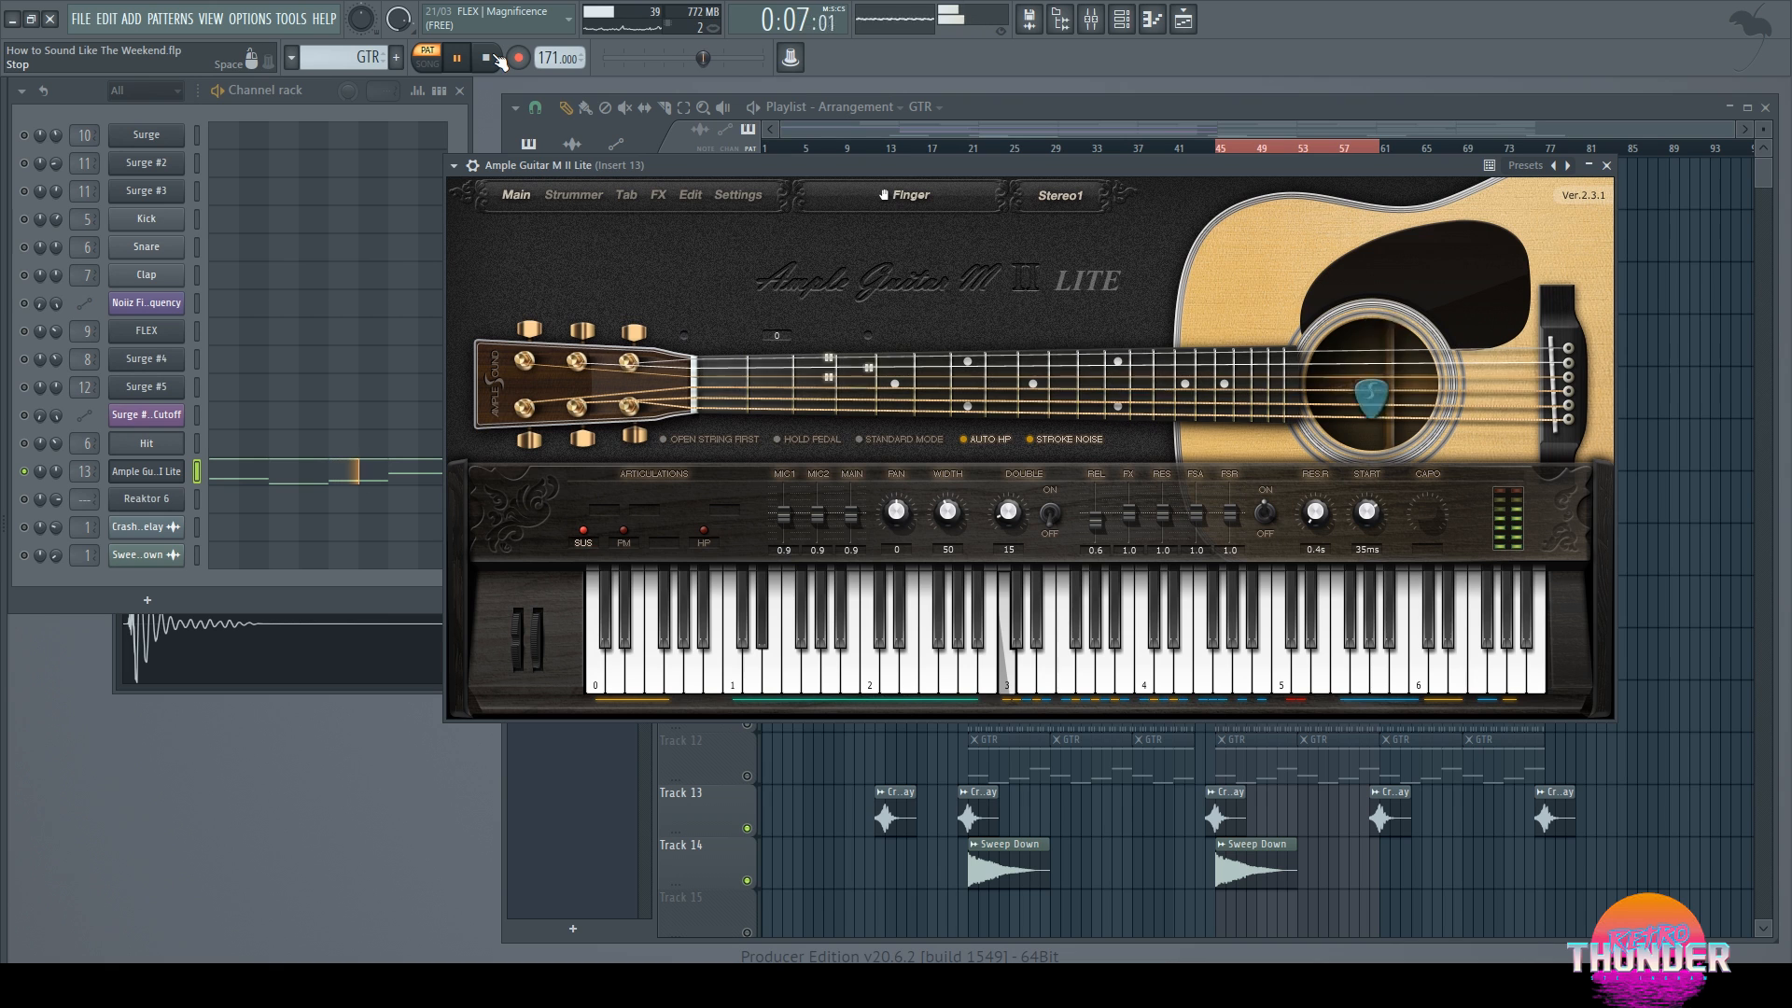
pyautogui.click(497, 59)
pyautogui.click(456, 59)
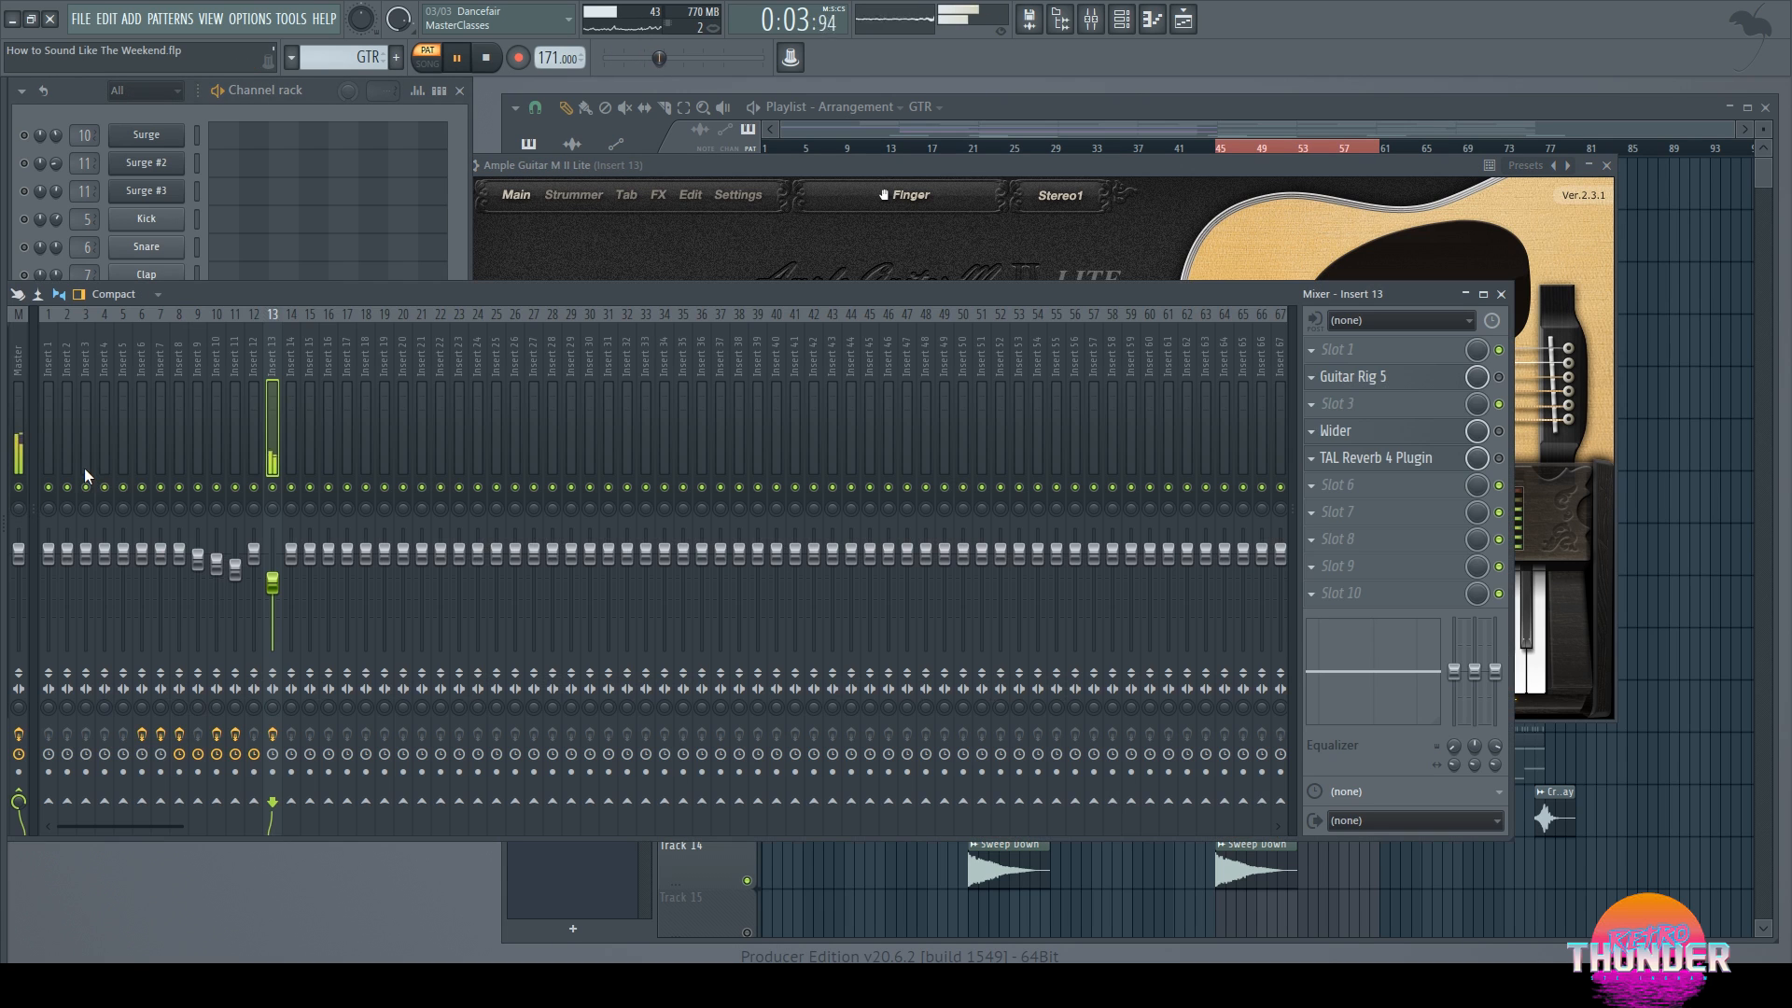
# Step: Show mixer insert 13, stop playback and open its Guitar Rig 5 effect to inspect the Pimped Delay preset
pyautogui.doubleClick(89, 470)
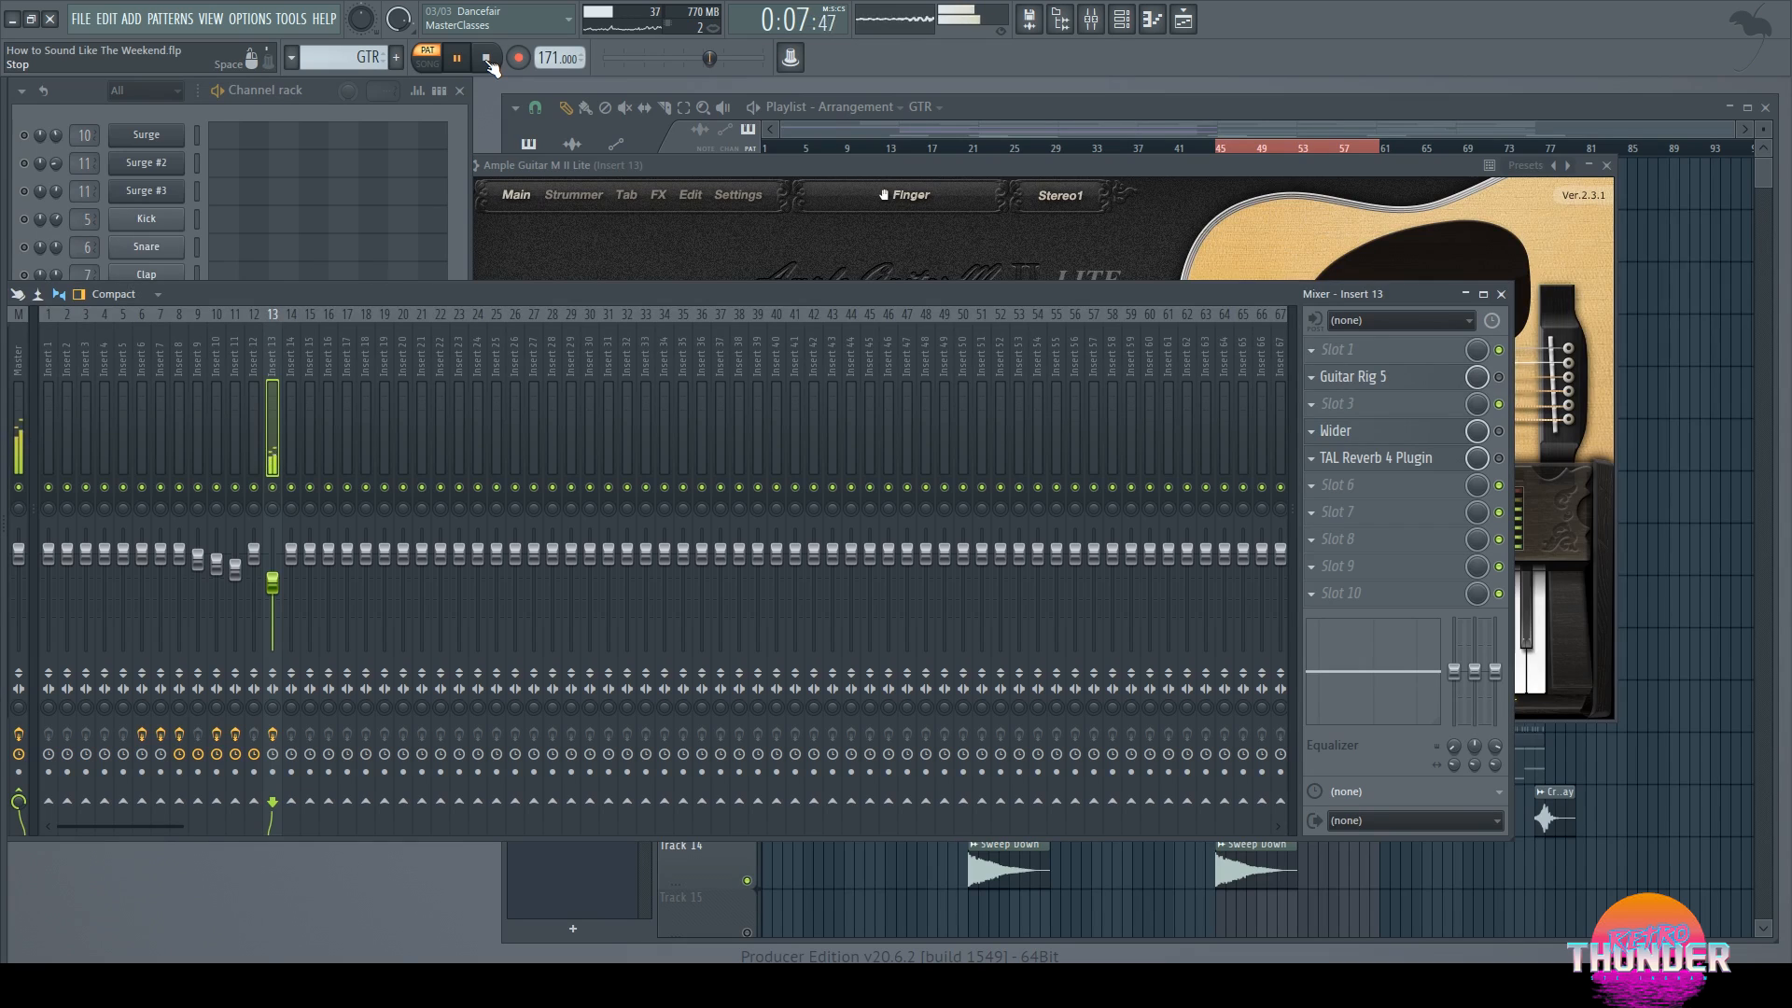
pyautogui.click(487, 59)
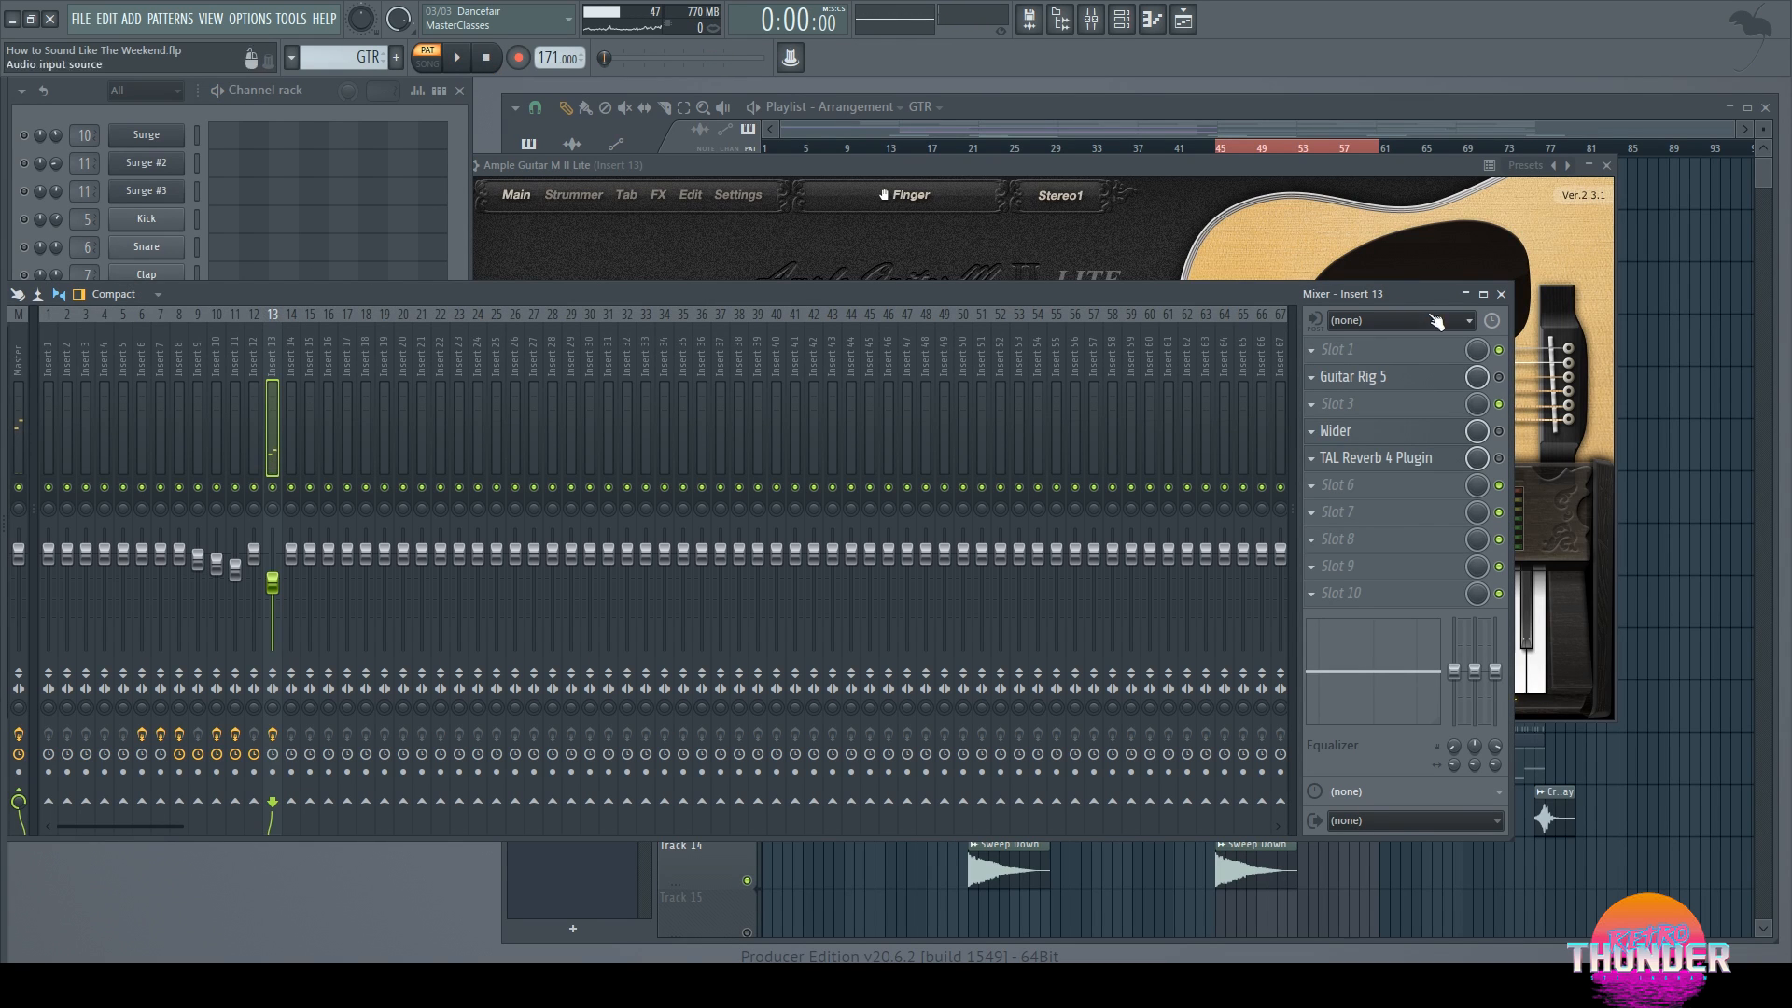
pyautogui.click(1416, 383)
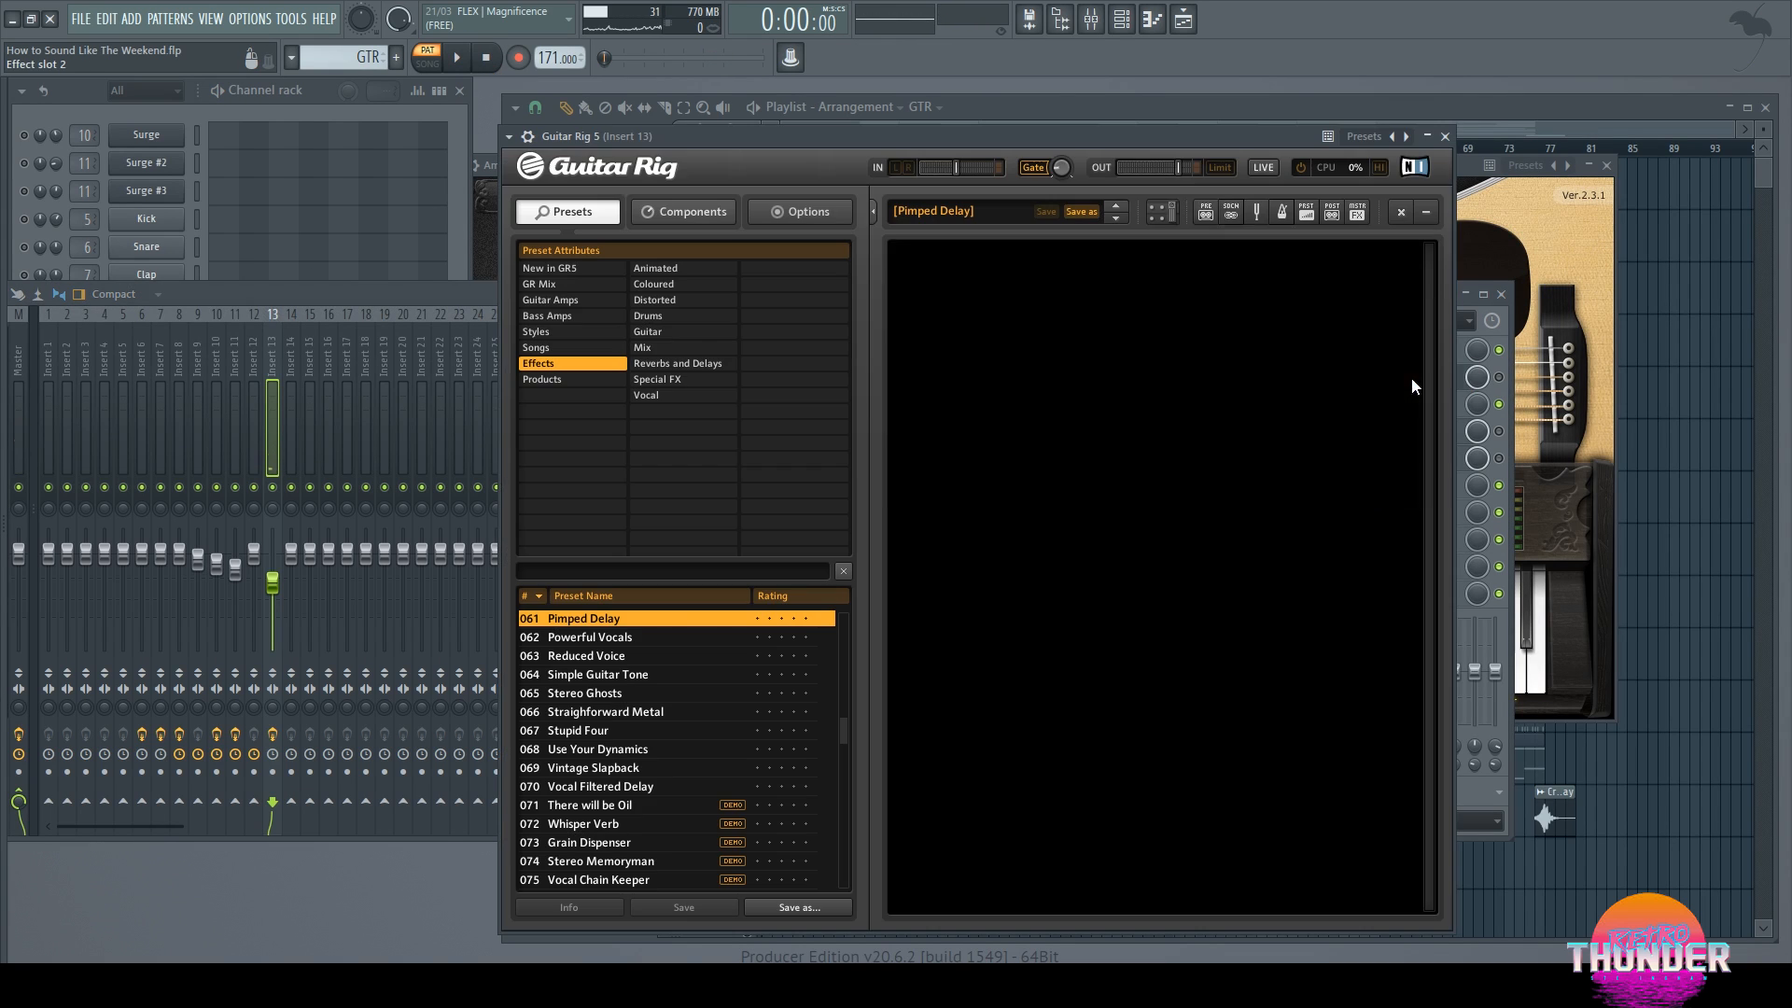
pyautogui.moveTo(1097, 143); pyautogui.dragTo(816, 142)
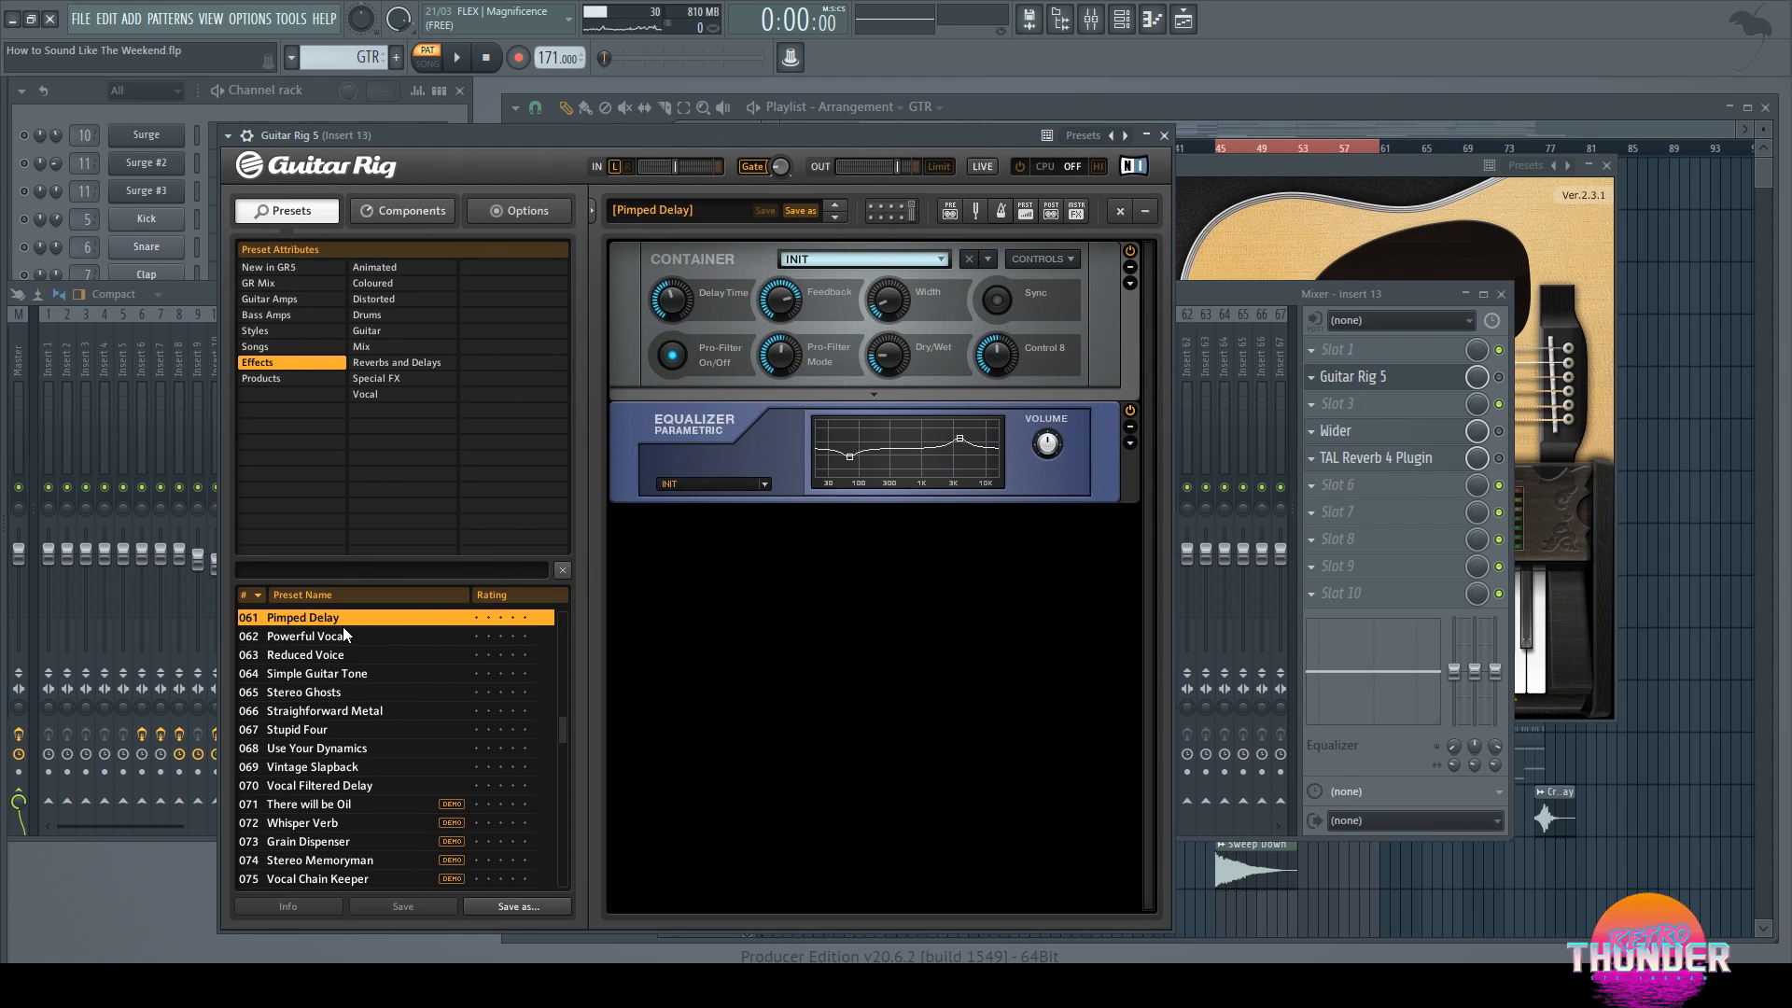
# Step: Enable Guitar Rig 5 and Wider on insert 13 while auditioning the GTR pattern, closing the Guitar Rig window
pyautogui.click(456, 59)
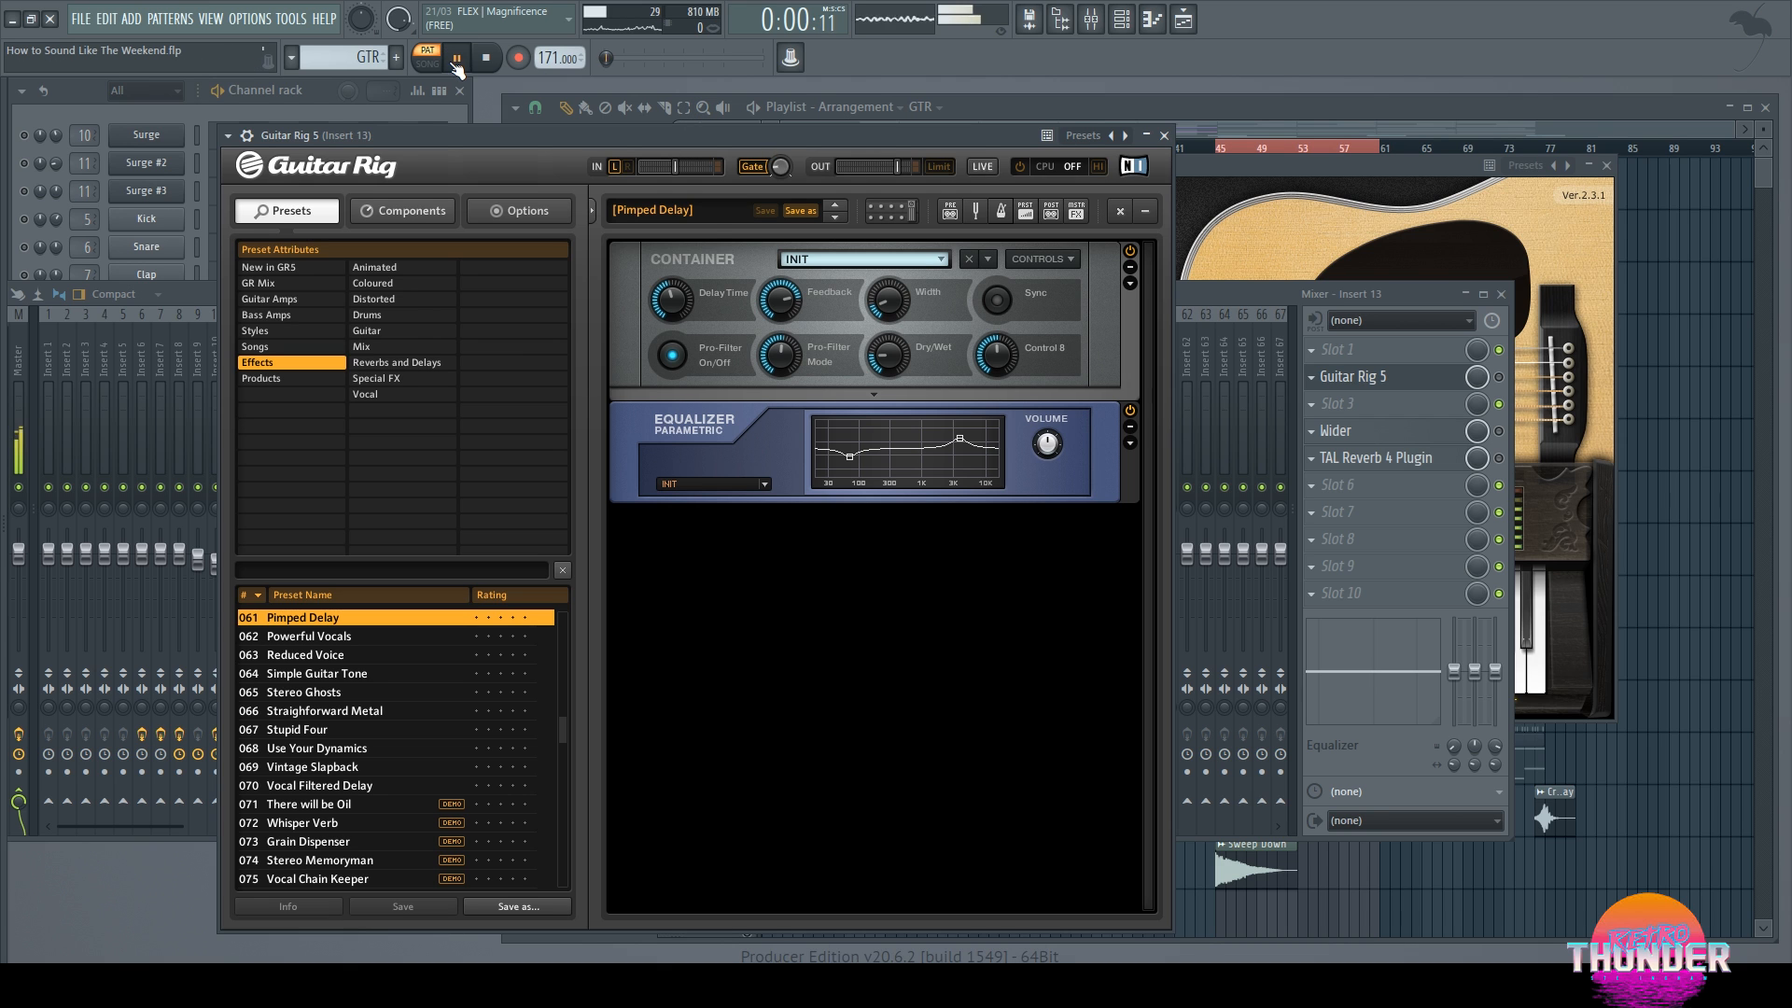
pyautogui.click(1499, 377)
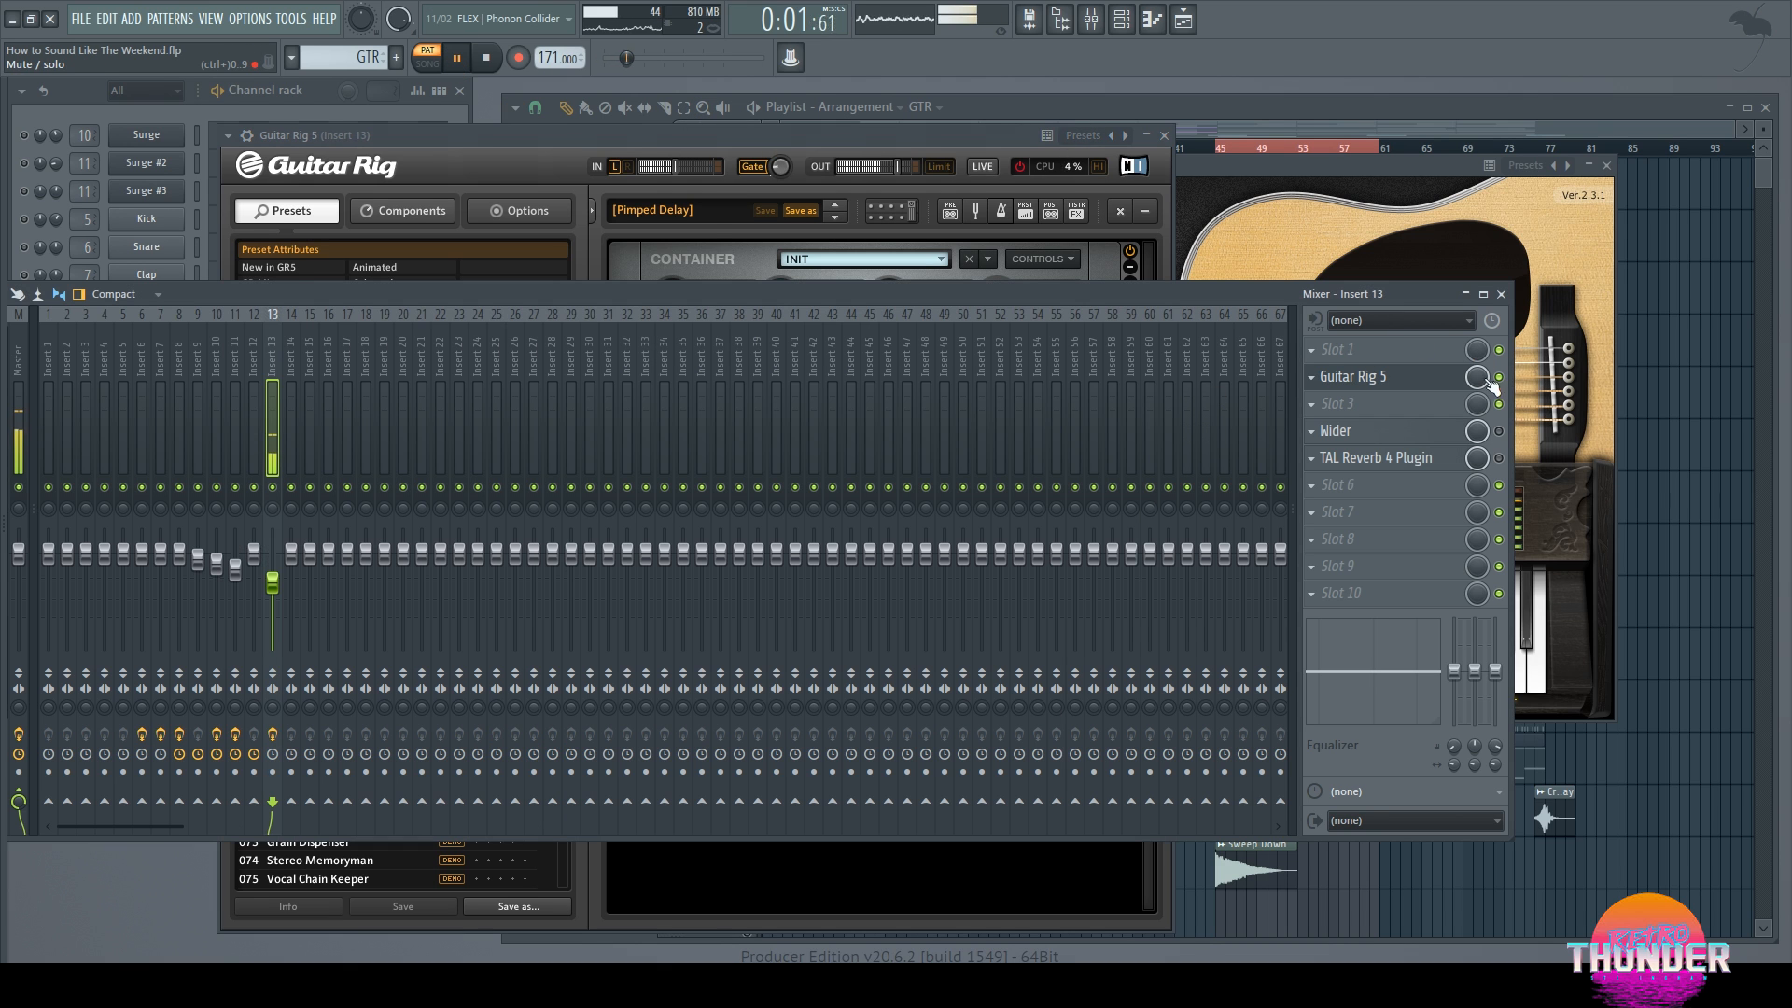
pyautogui.click(1147, 137)
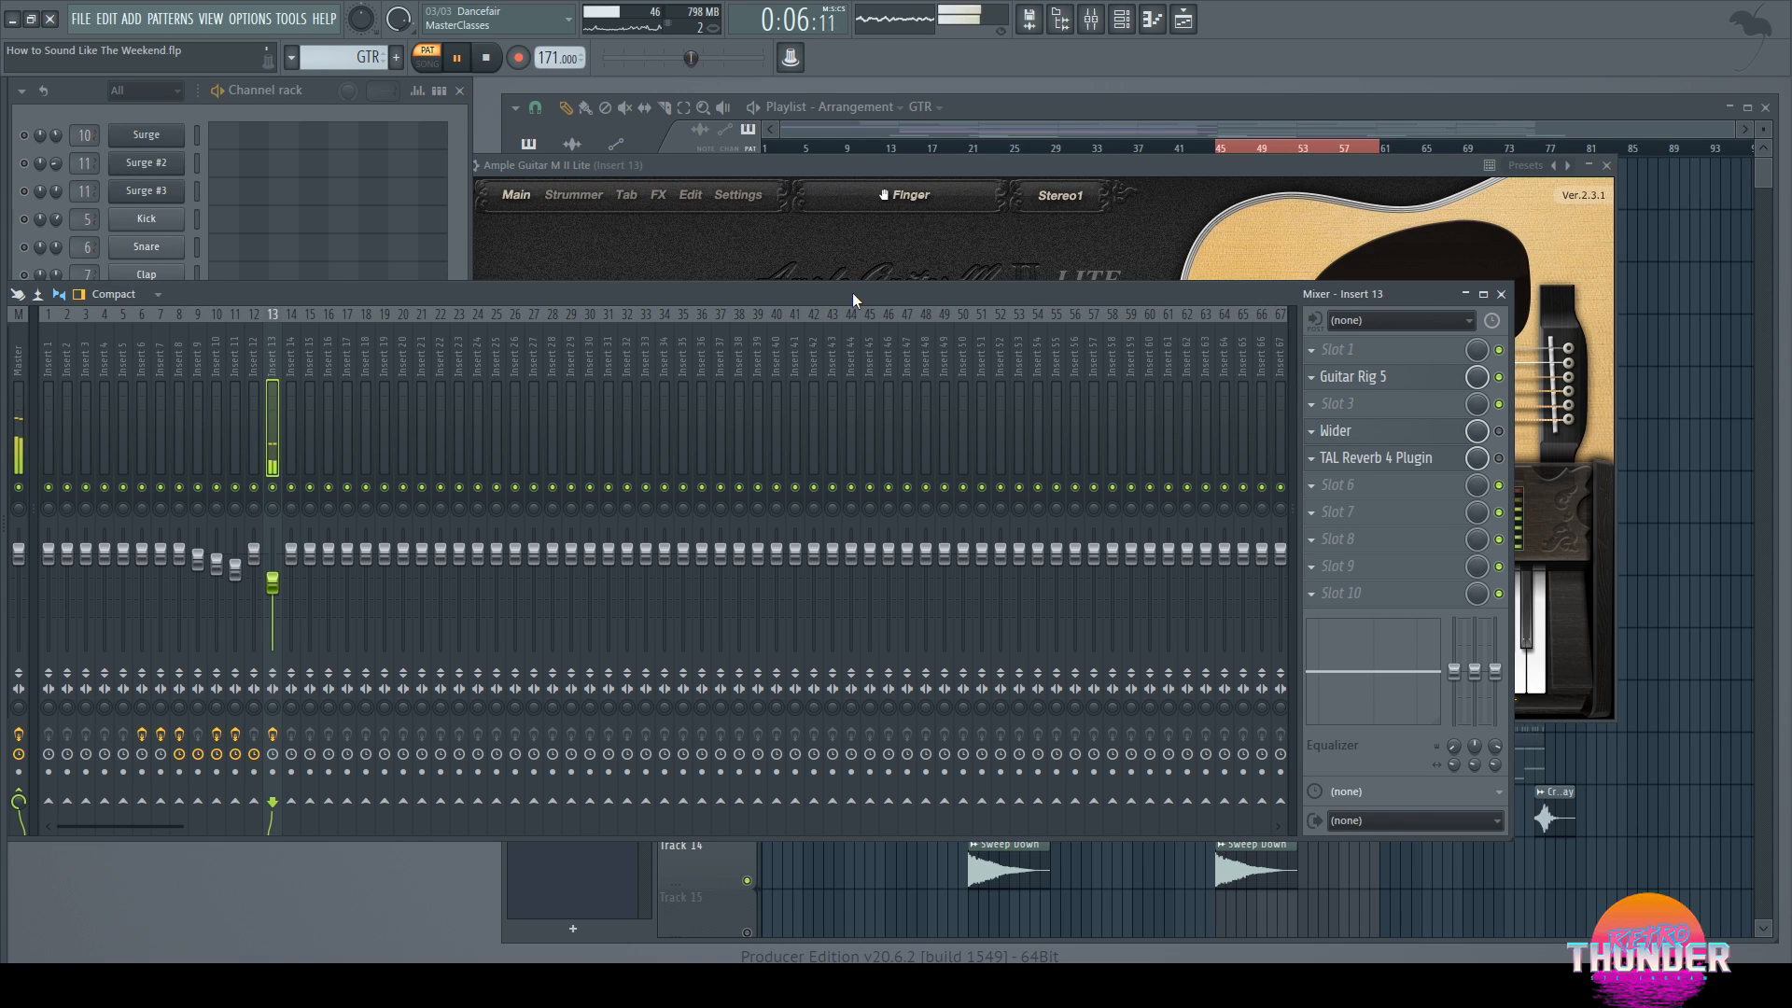
pyautogui.click(484, 62)
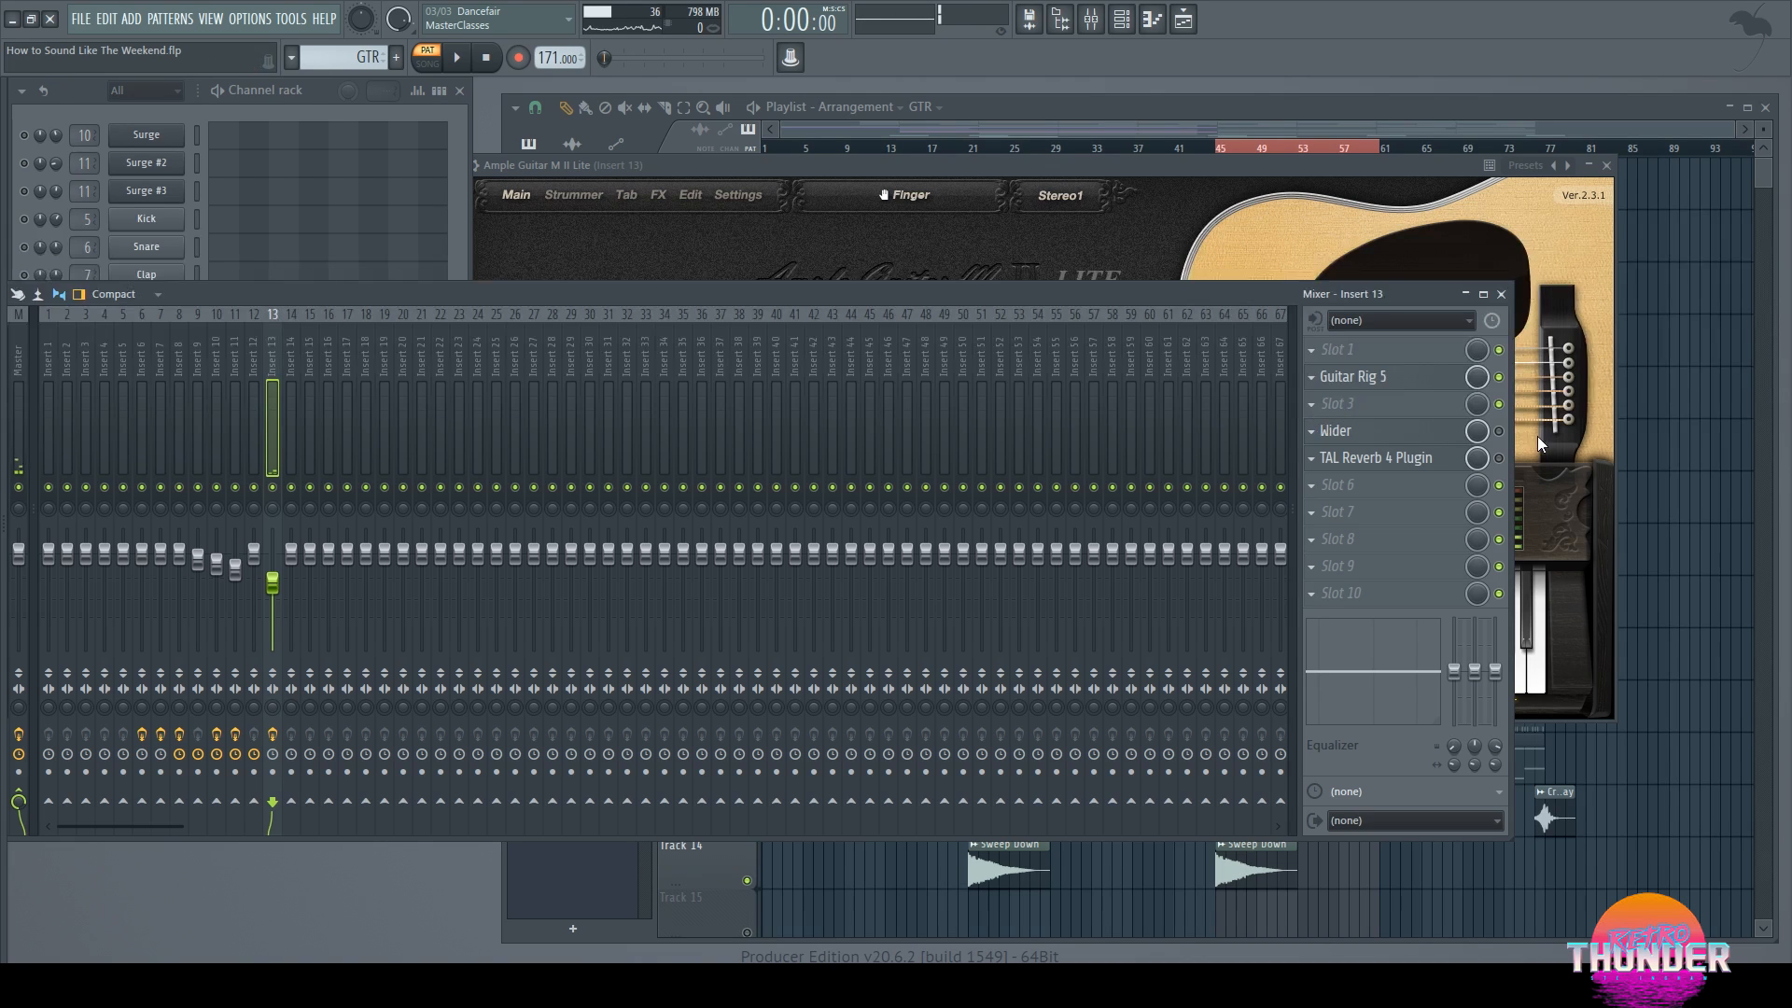
pyautogui.press('space')
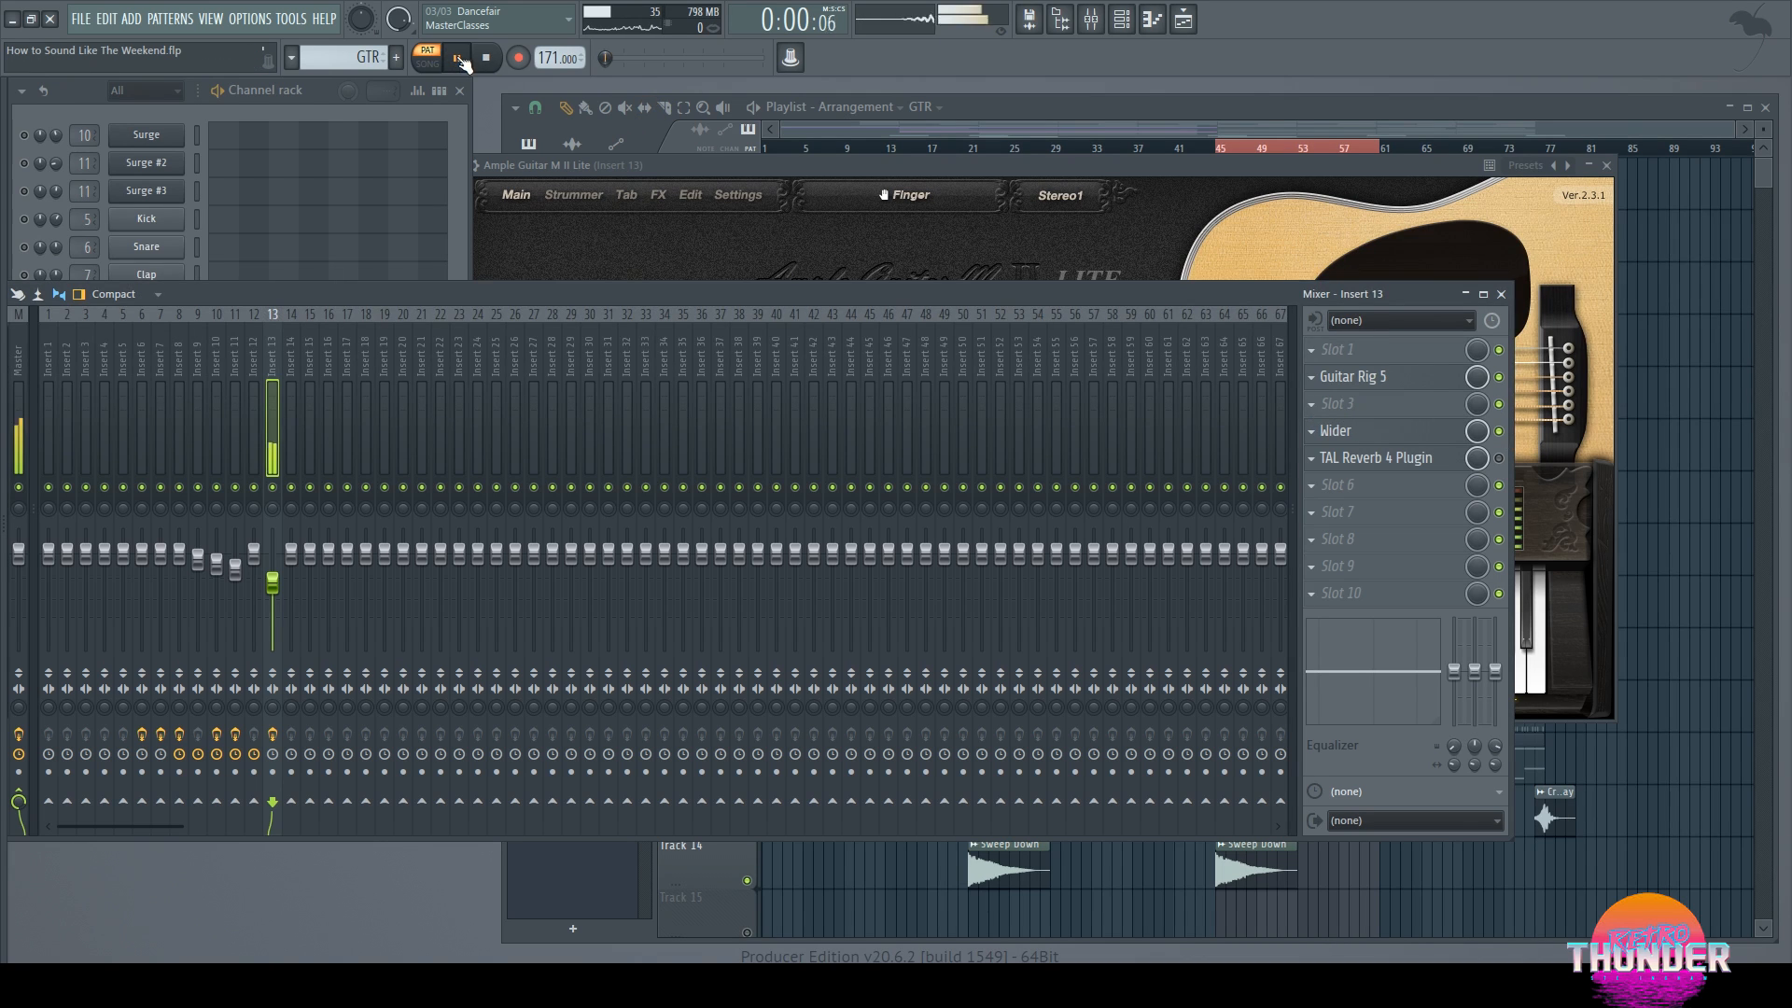
# Step: Inspect Wider and TAL Reverb 4 on insert 13, enabling the reverb during GTR playback, and close the guitar's mixer and plugin windows
pyautogui.click(1339, 431)
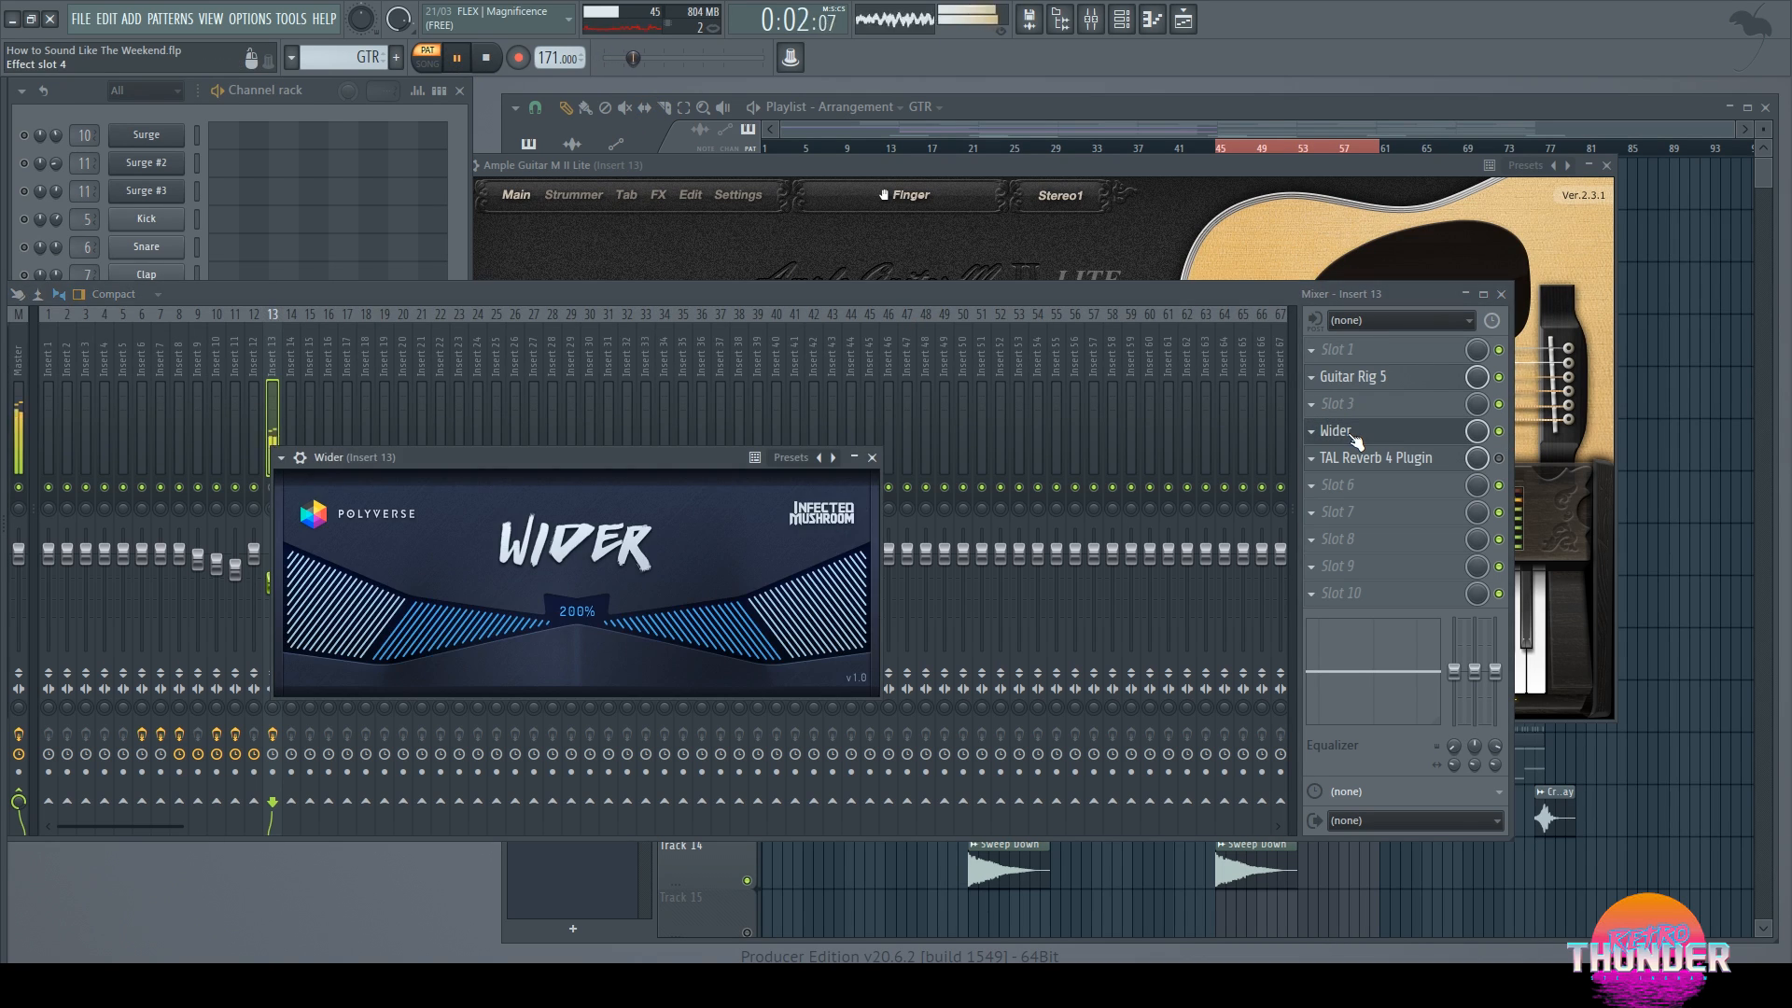
pyautogui.click(1499, 431)
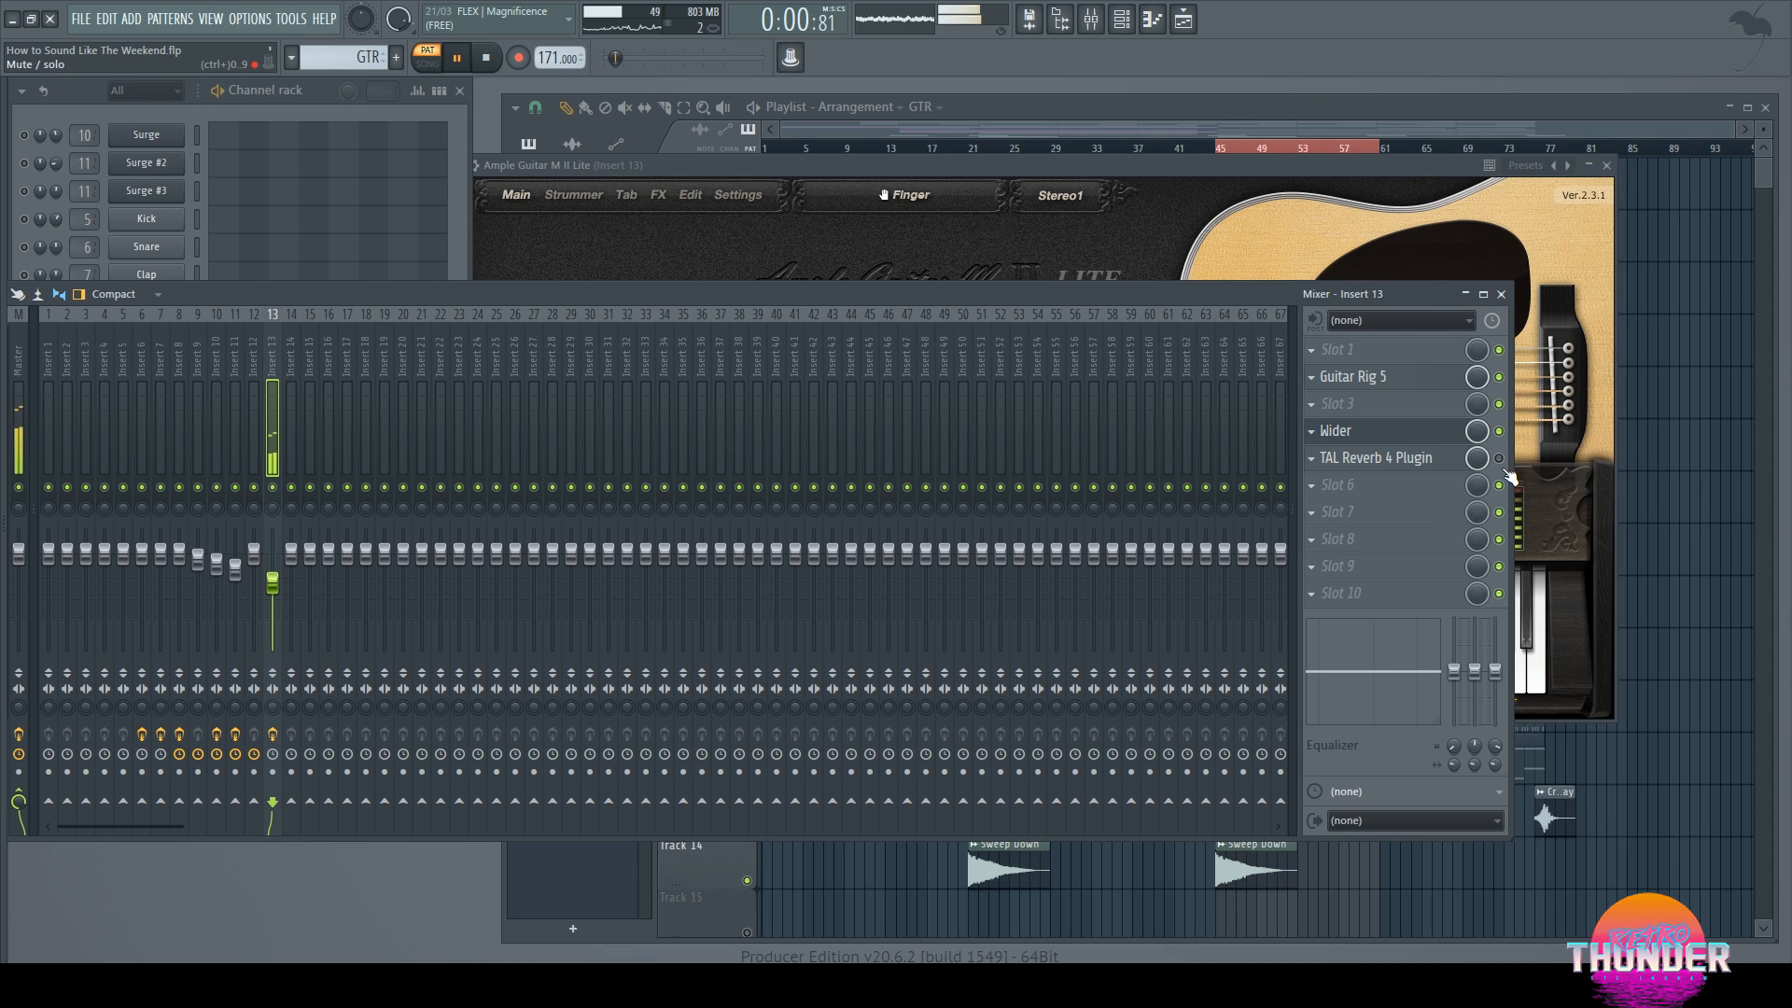
pyautogui.click(1411, 459)
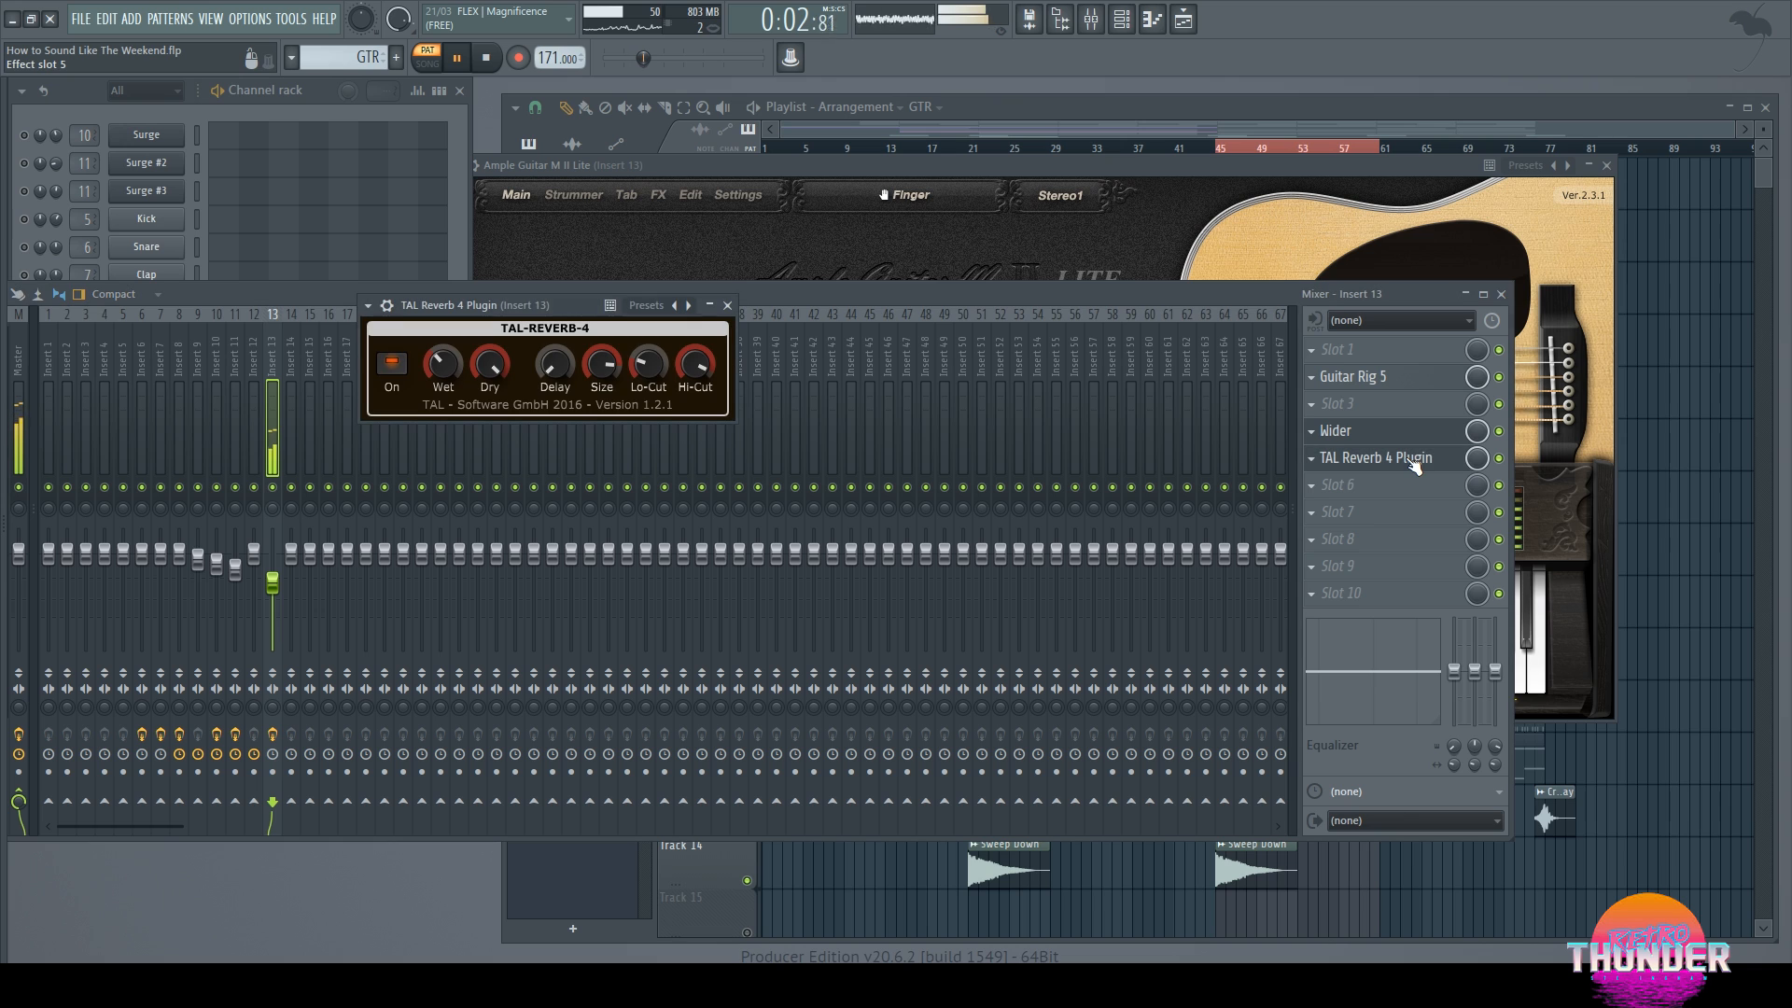
pyautogui.click(729, 306)
pyautogui.click(1500, 294)
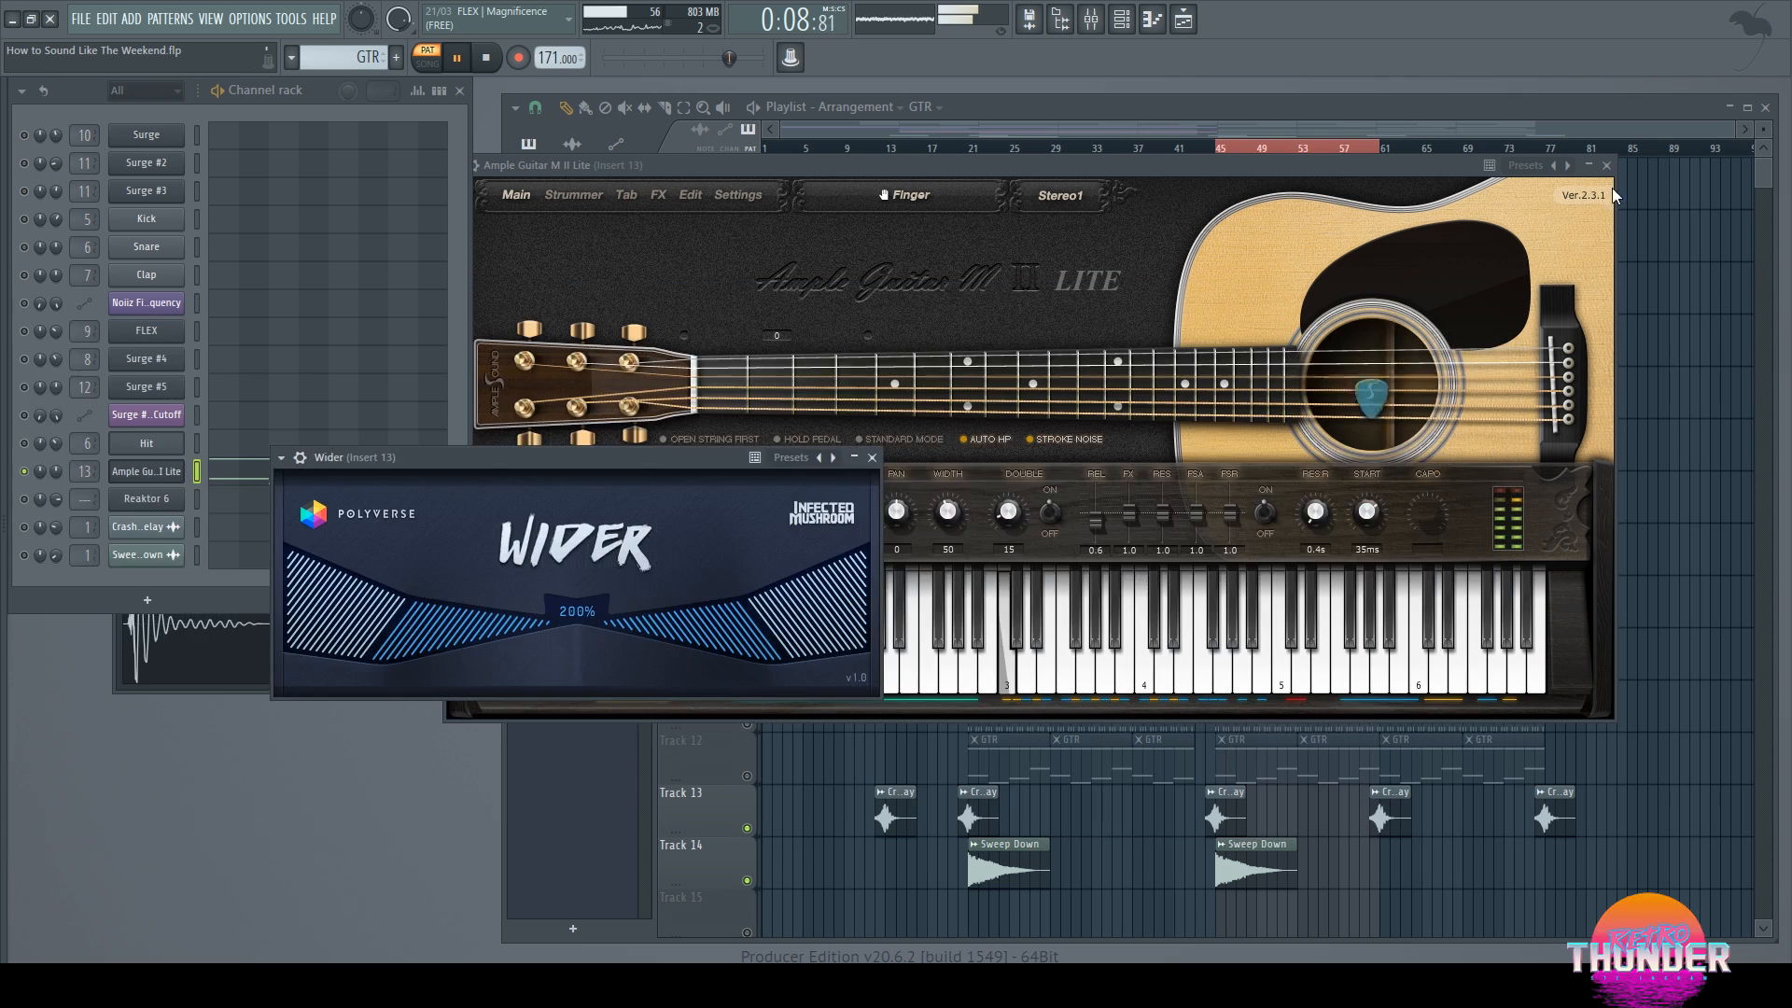
pyautogui.click(1607, 167)
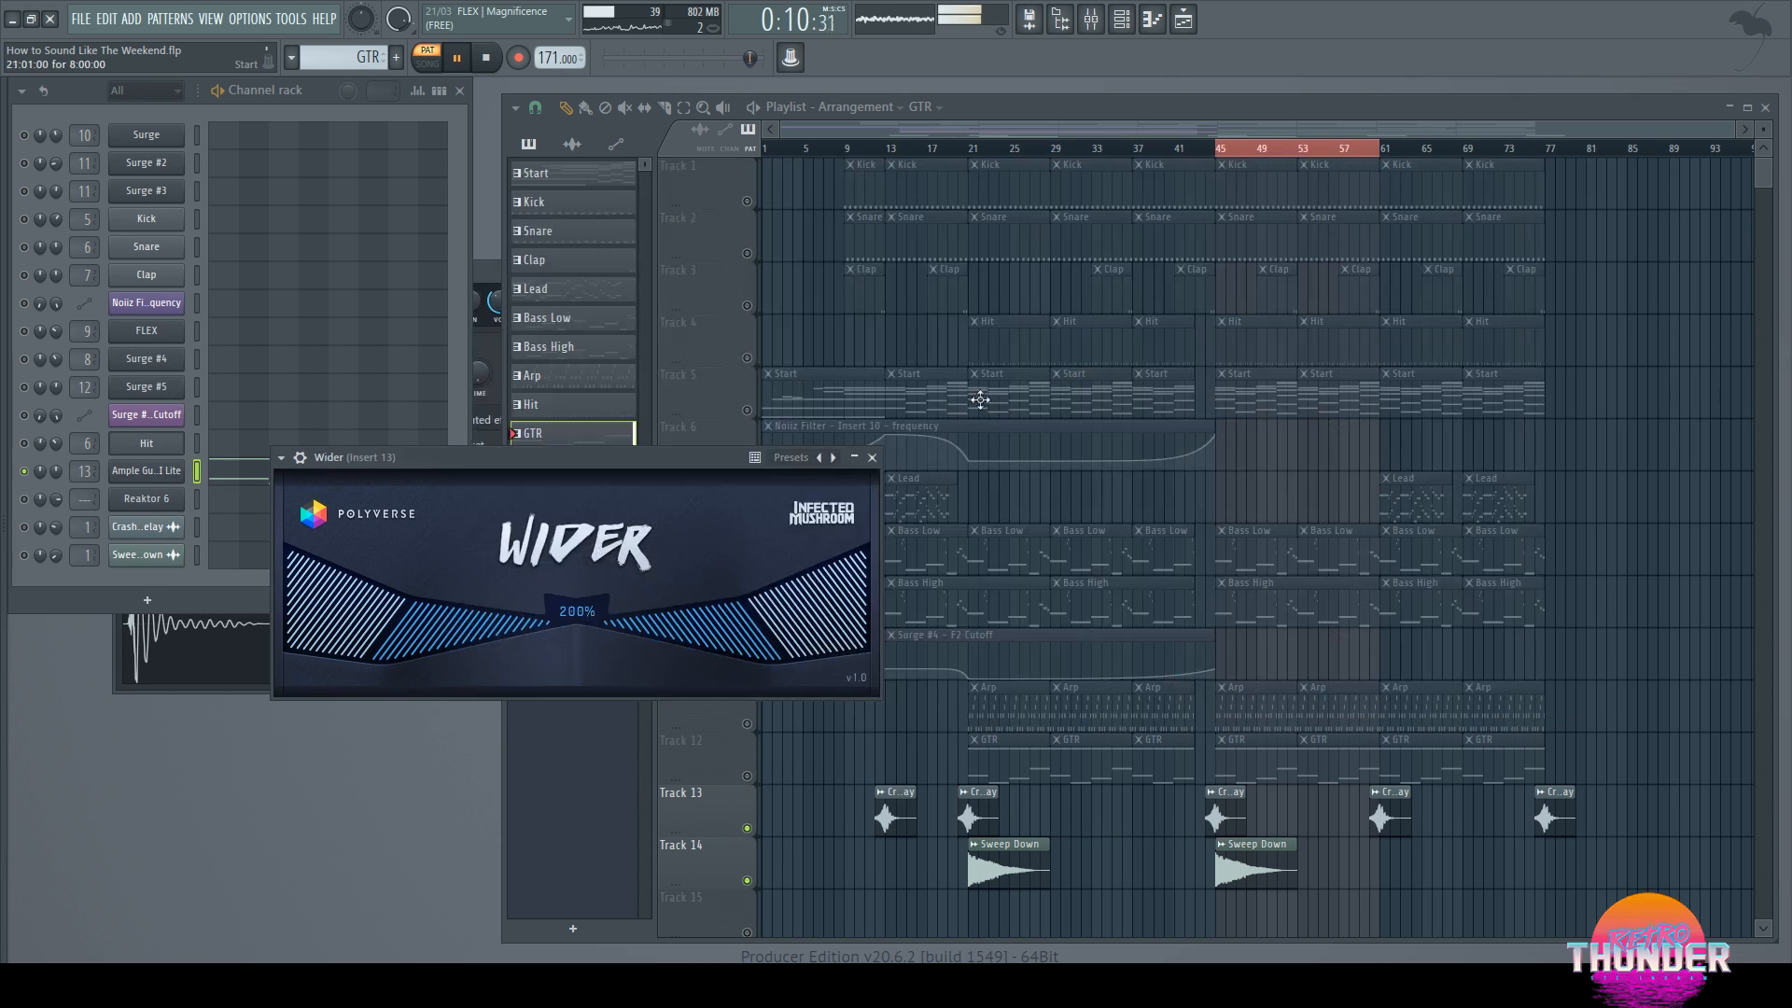
pyautogui.click(872, 457)
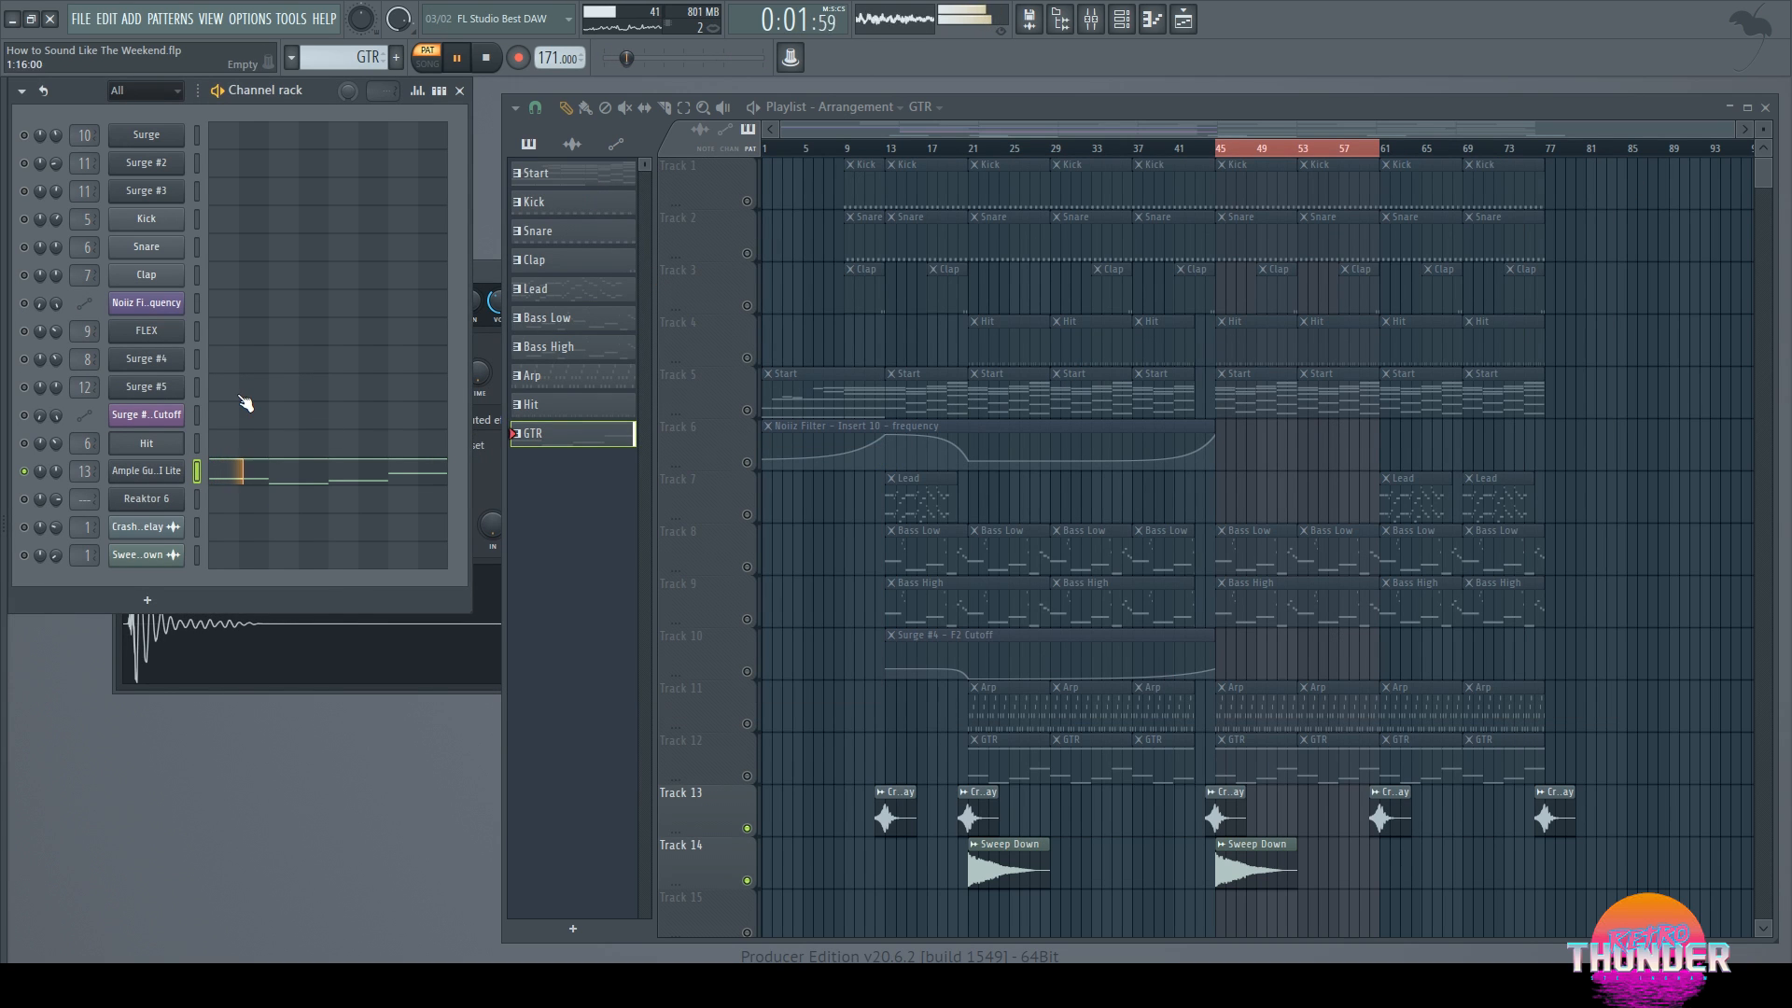
# Step: Play the song arrangement from bar 21 with the GTR clips on Track 12 soloed, and re-enable all channels in the channel rack
pyautogui.click(971, 148)
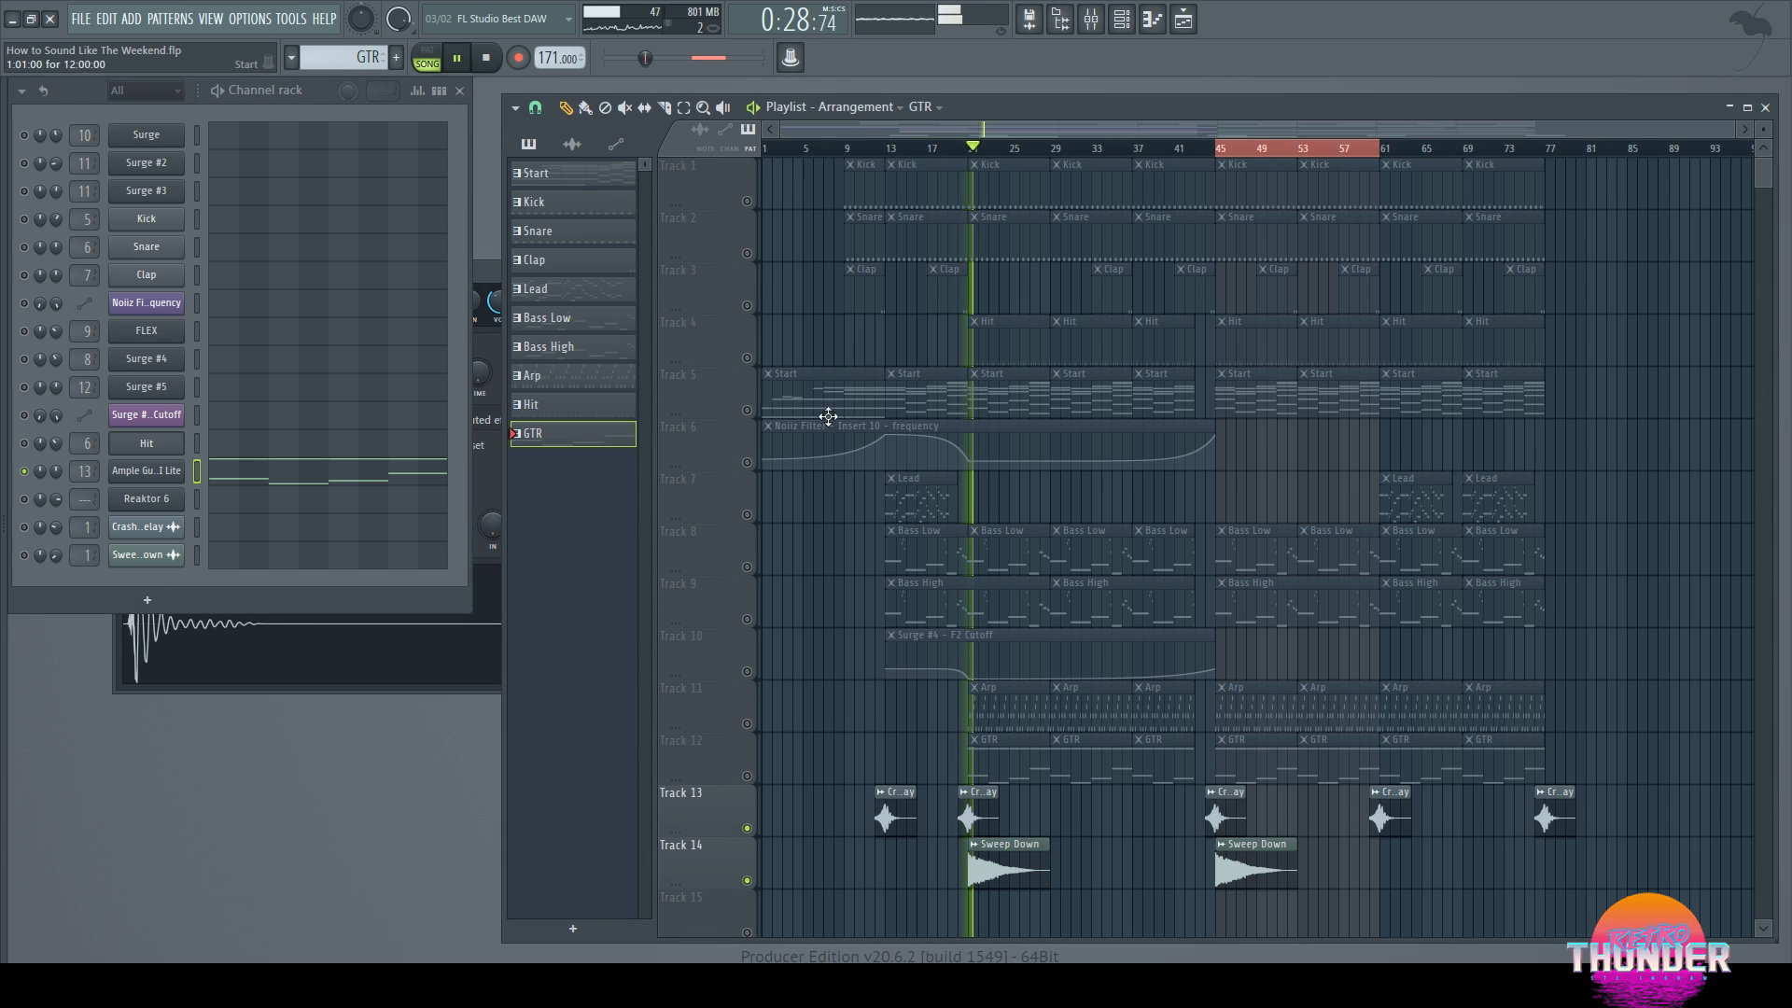
pyautogui.keyDown('ctrl'); pyautogui.click(765, 740); pyautogui.keyUp('ctrl')
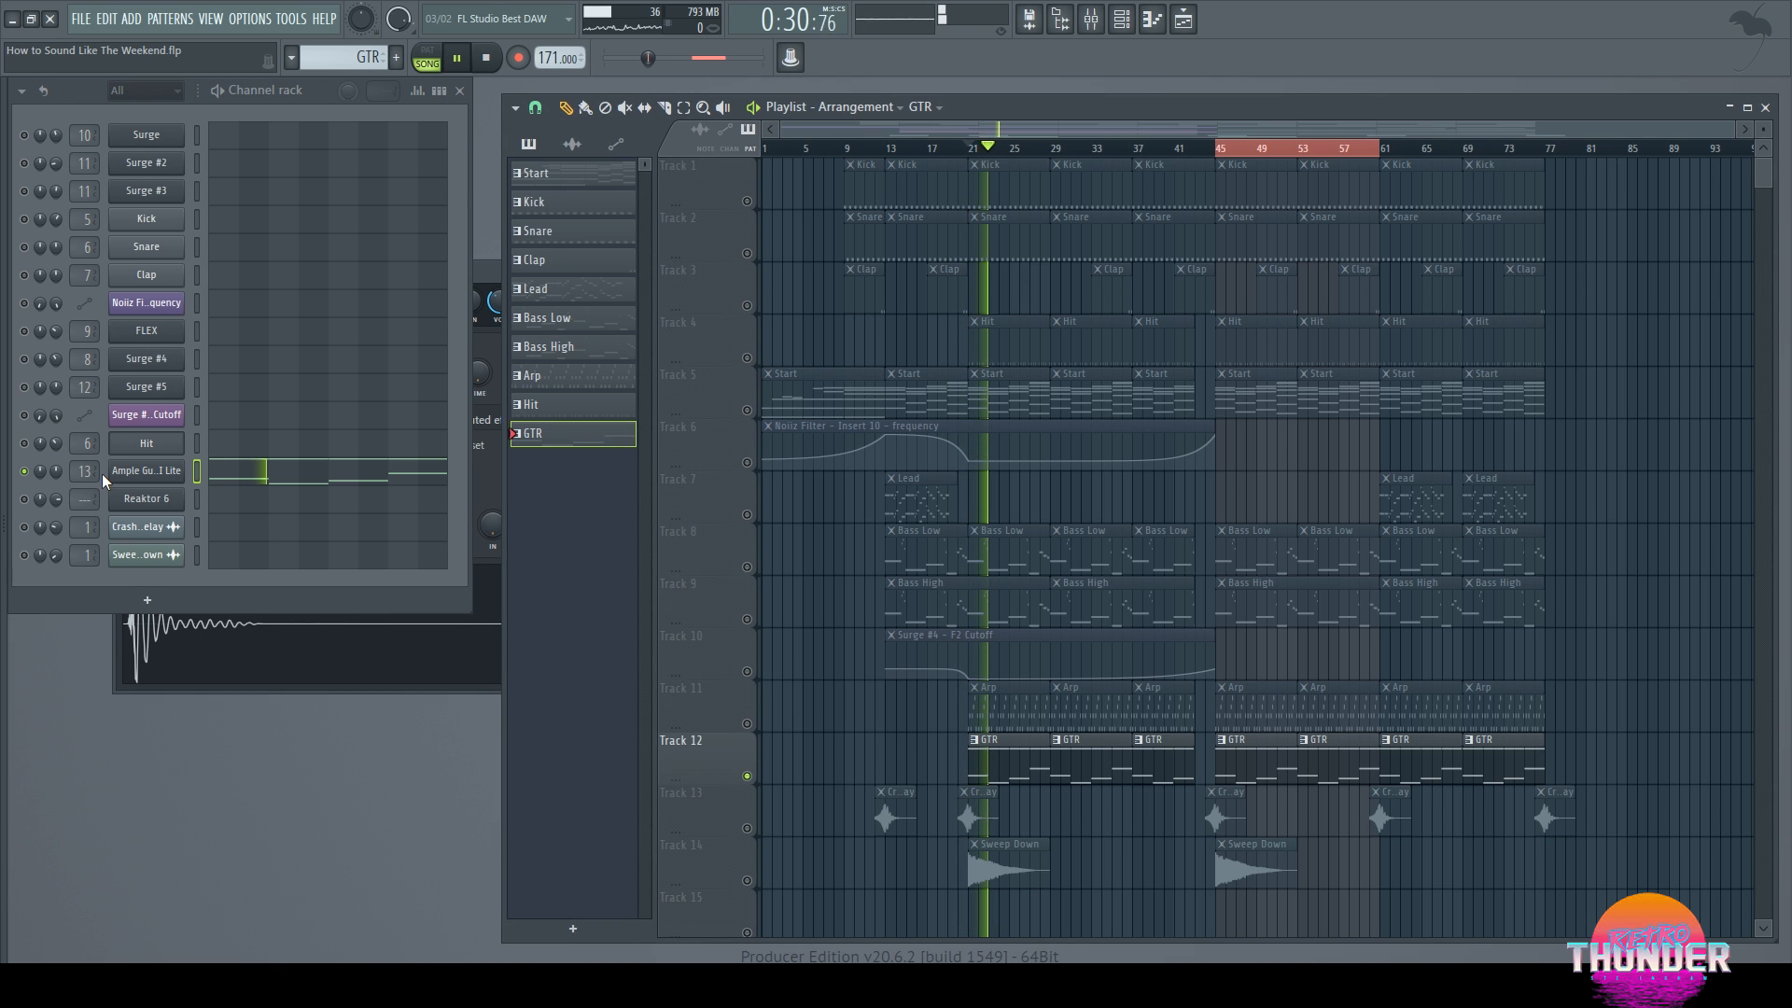
pyautogui.keyDown('ctrl'); pyautogui.click(24, 471); pyautogui.keyUp('ctrl')
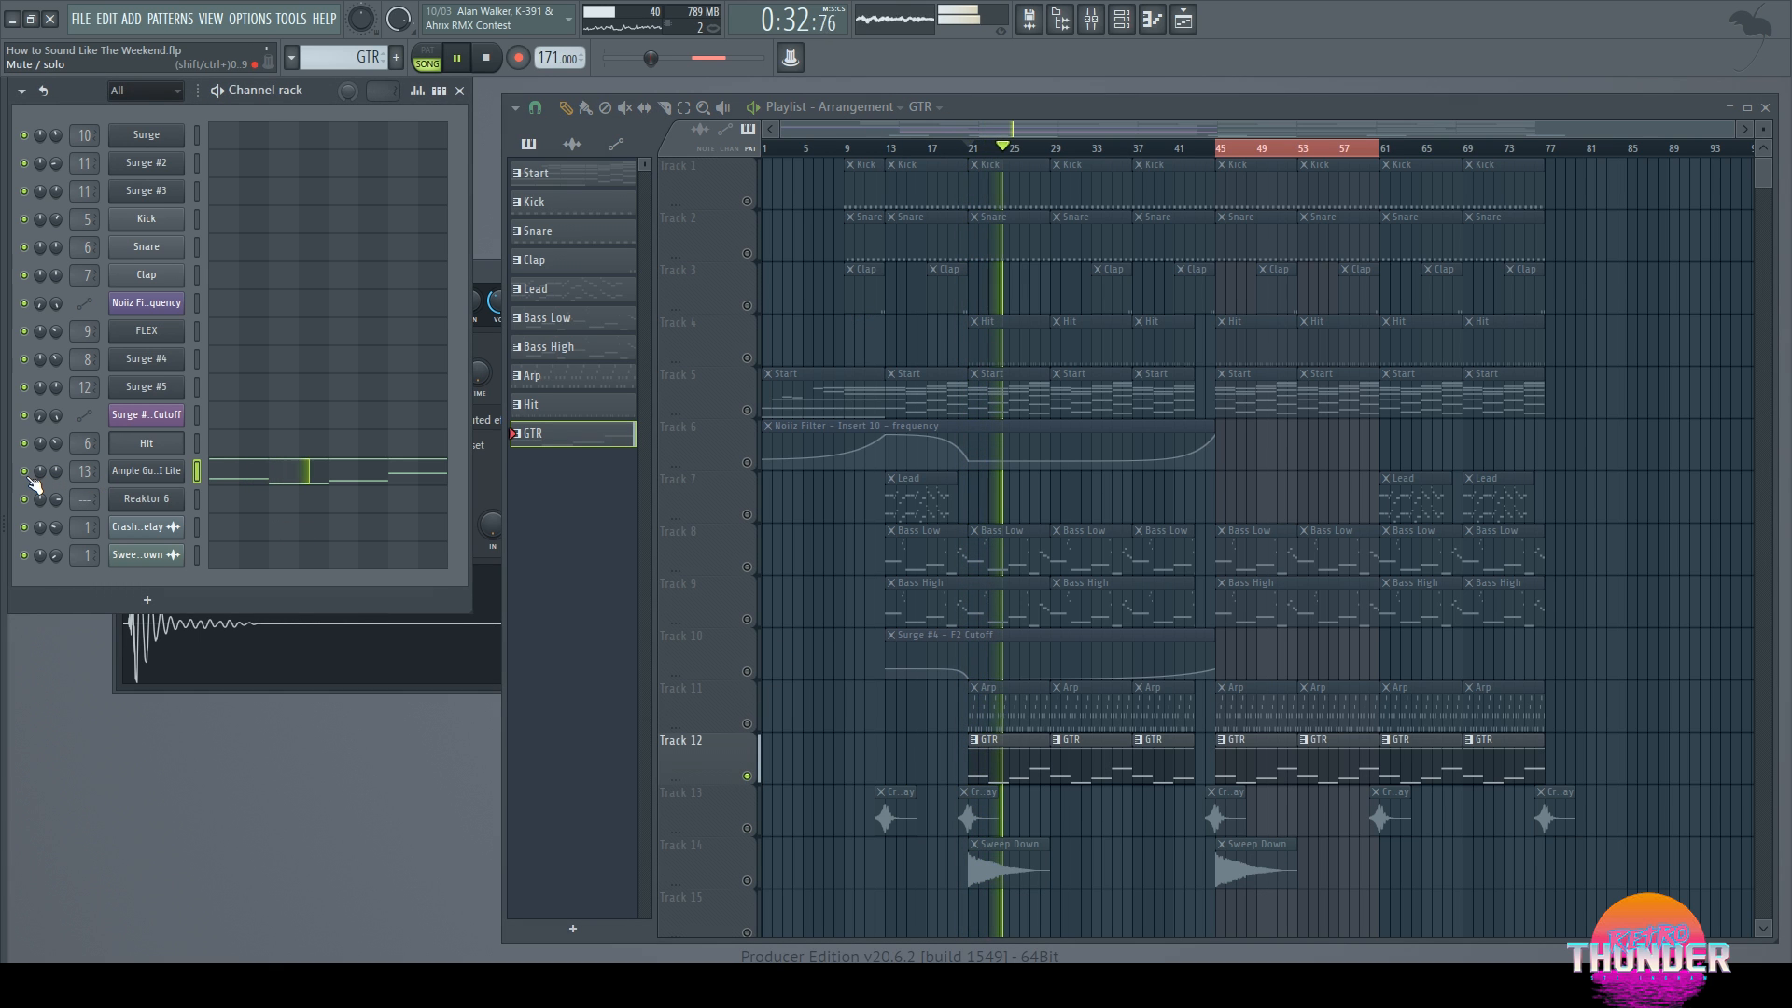
# Step: Unmute playlist tracks 1 to 4 and 8 to 10 to hear the guitar with drums and bass, and stop playback
pyautogui.click(746, 200)
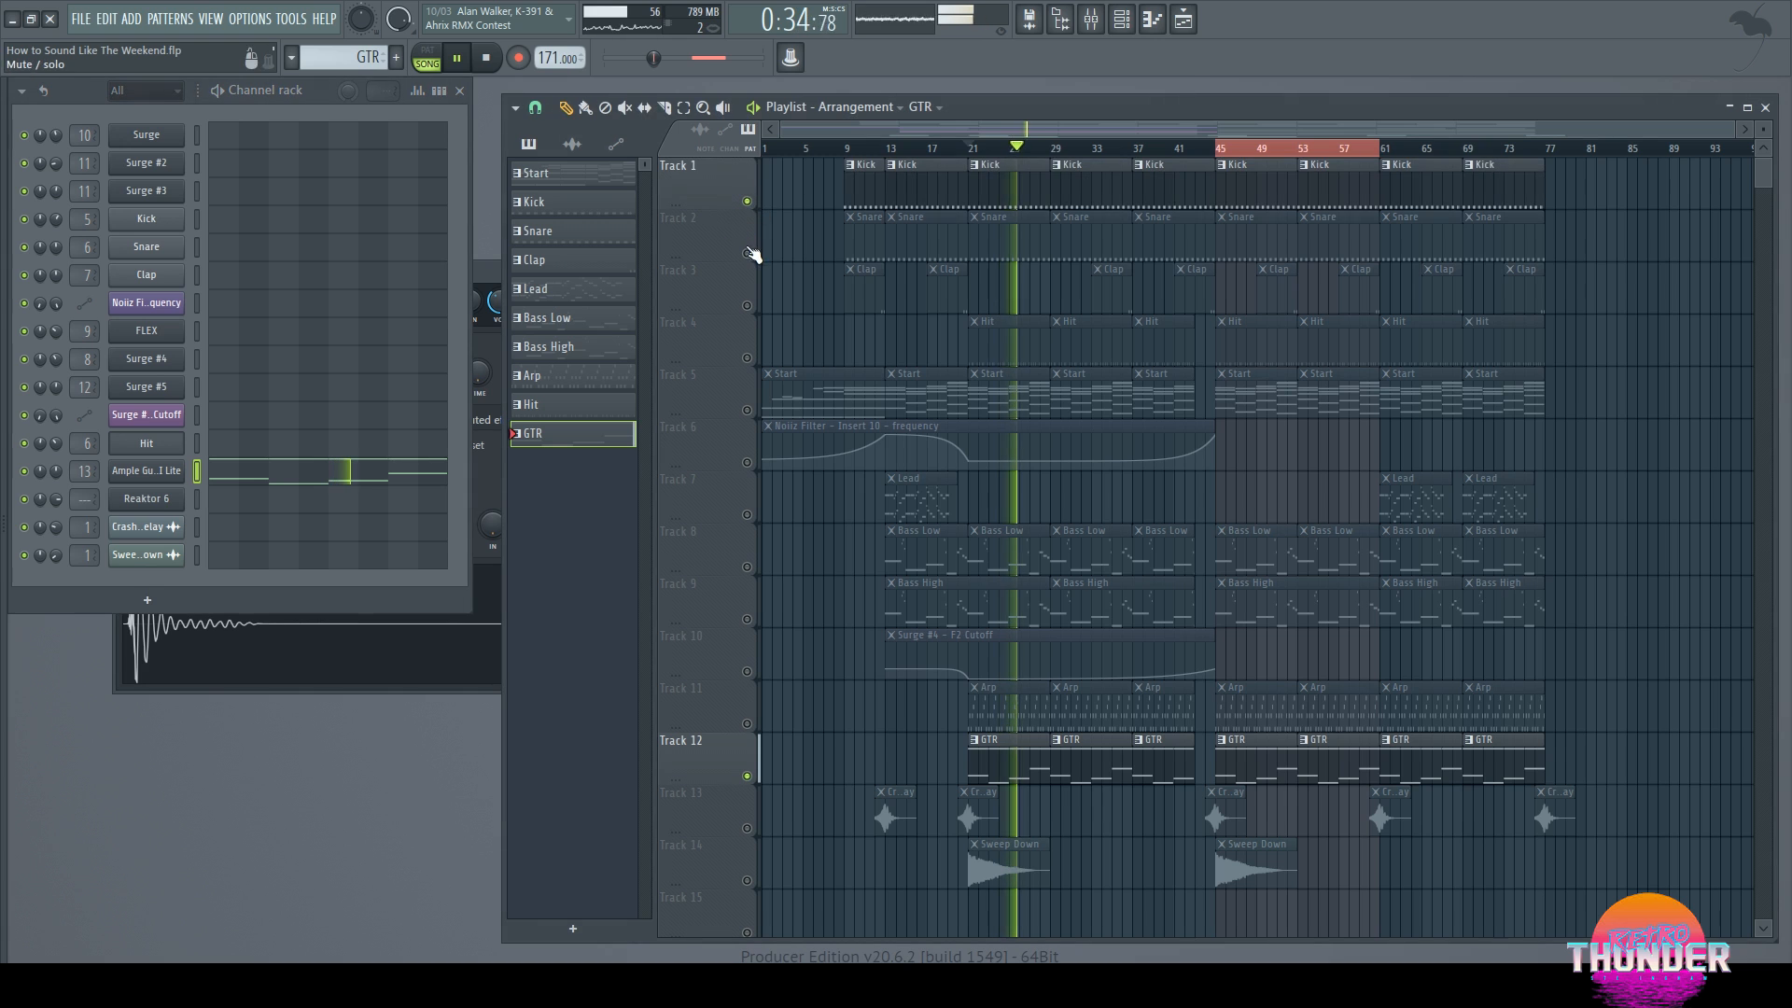
pyautogui.click(747, 253)
pyautogui.click(746, 305)
pyautogui.click(746, 357)
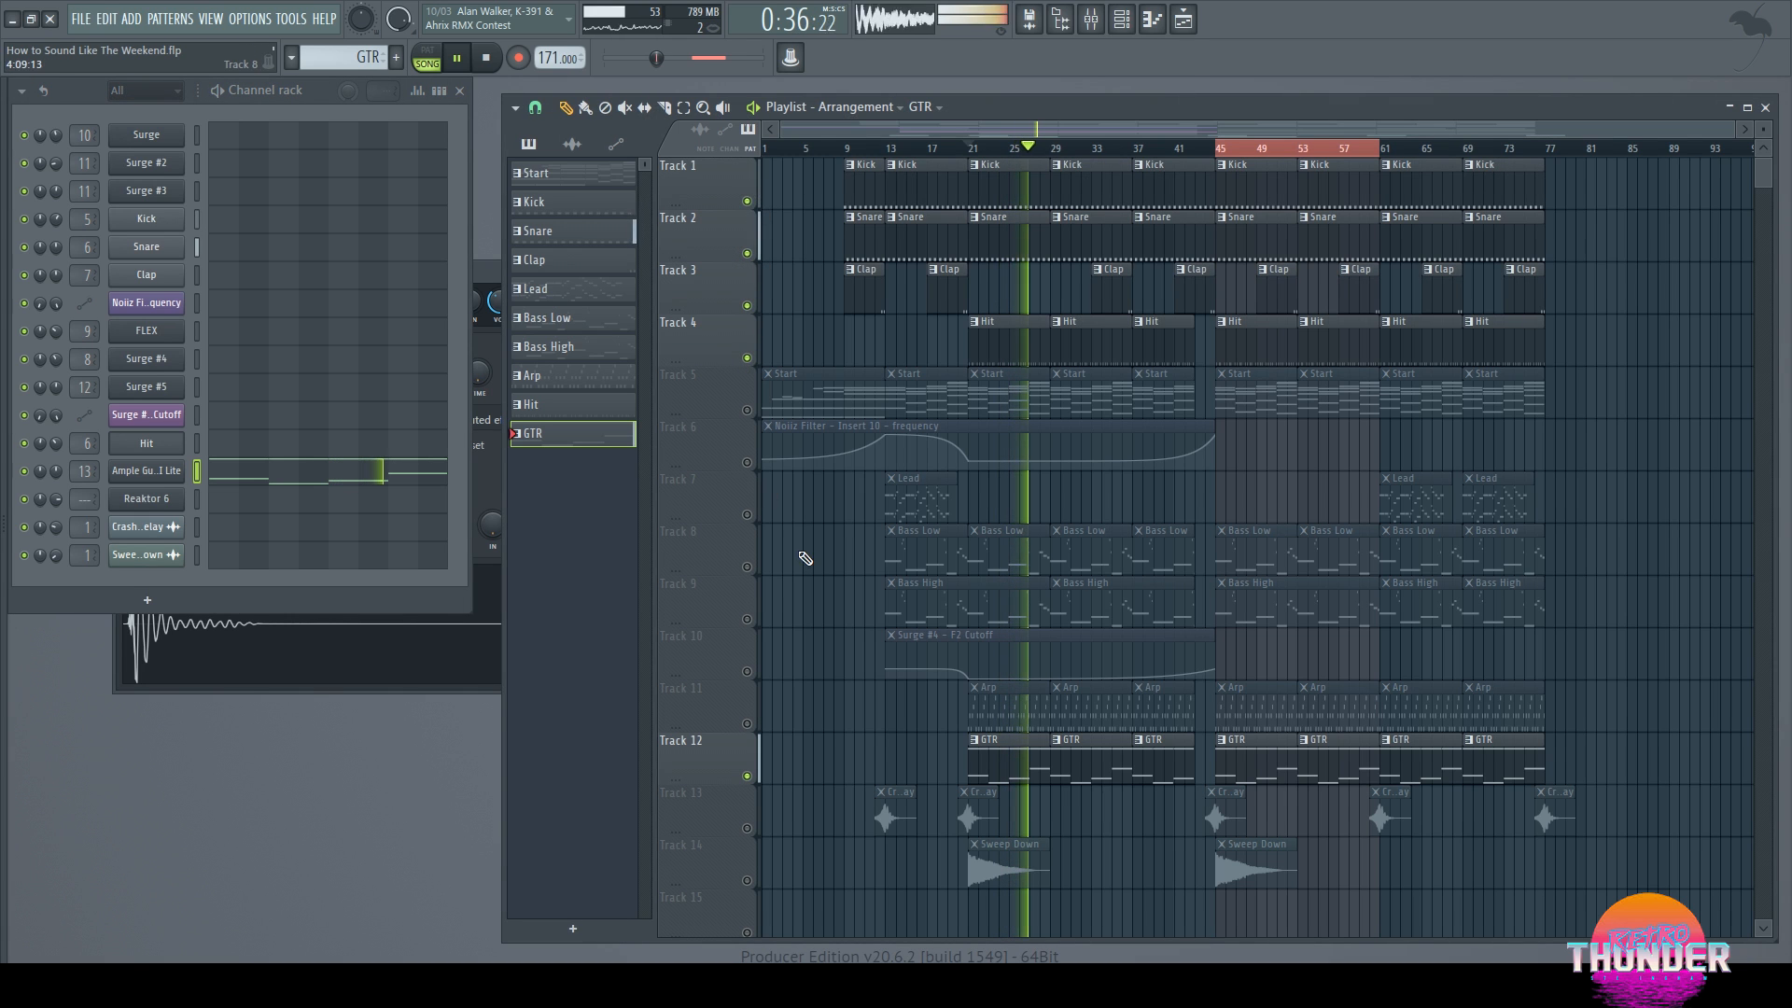
pyautogui.click(747, 566)
pyautogui.click(747, 618)
pyautogui.click(746, 672)
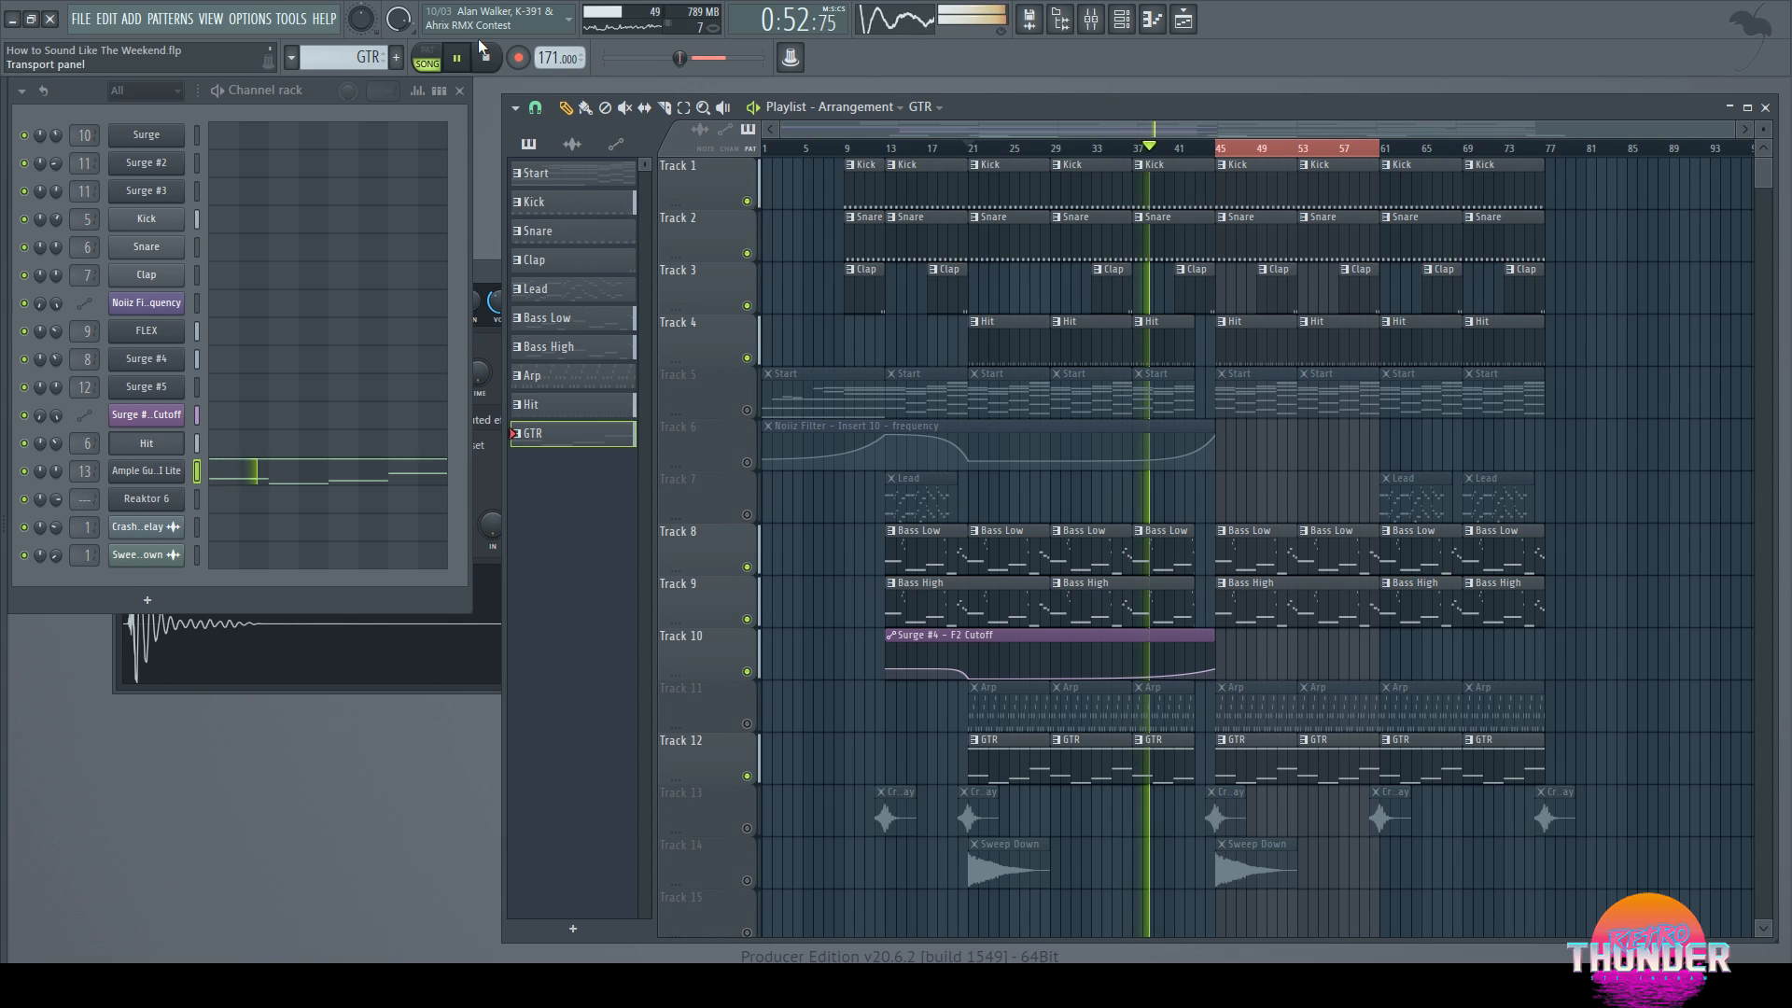
pyautogui.press('space')
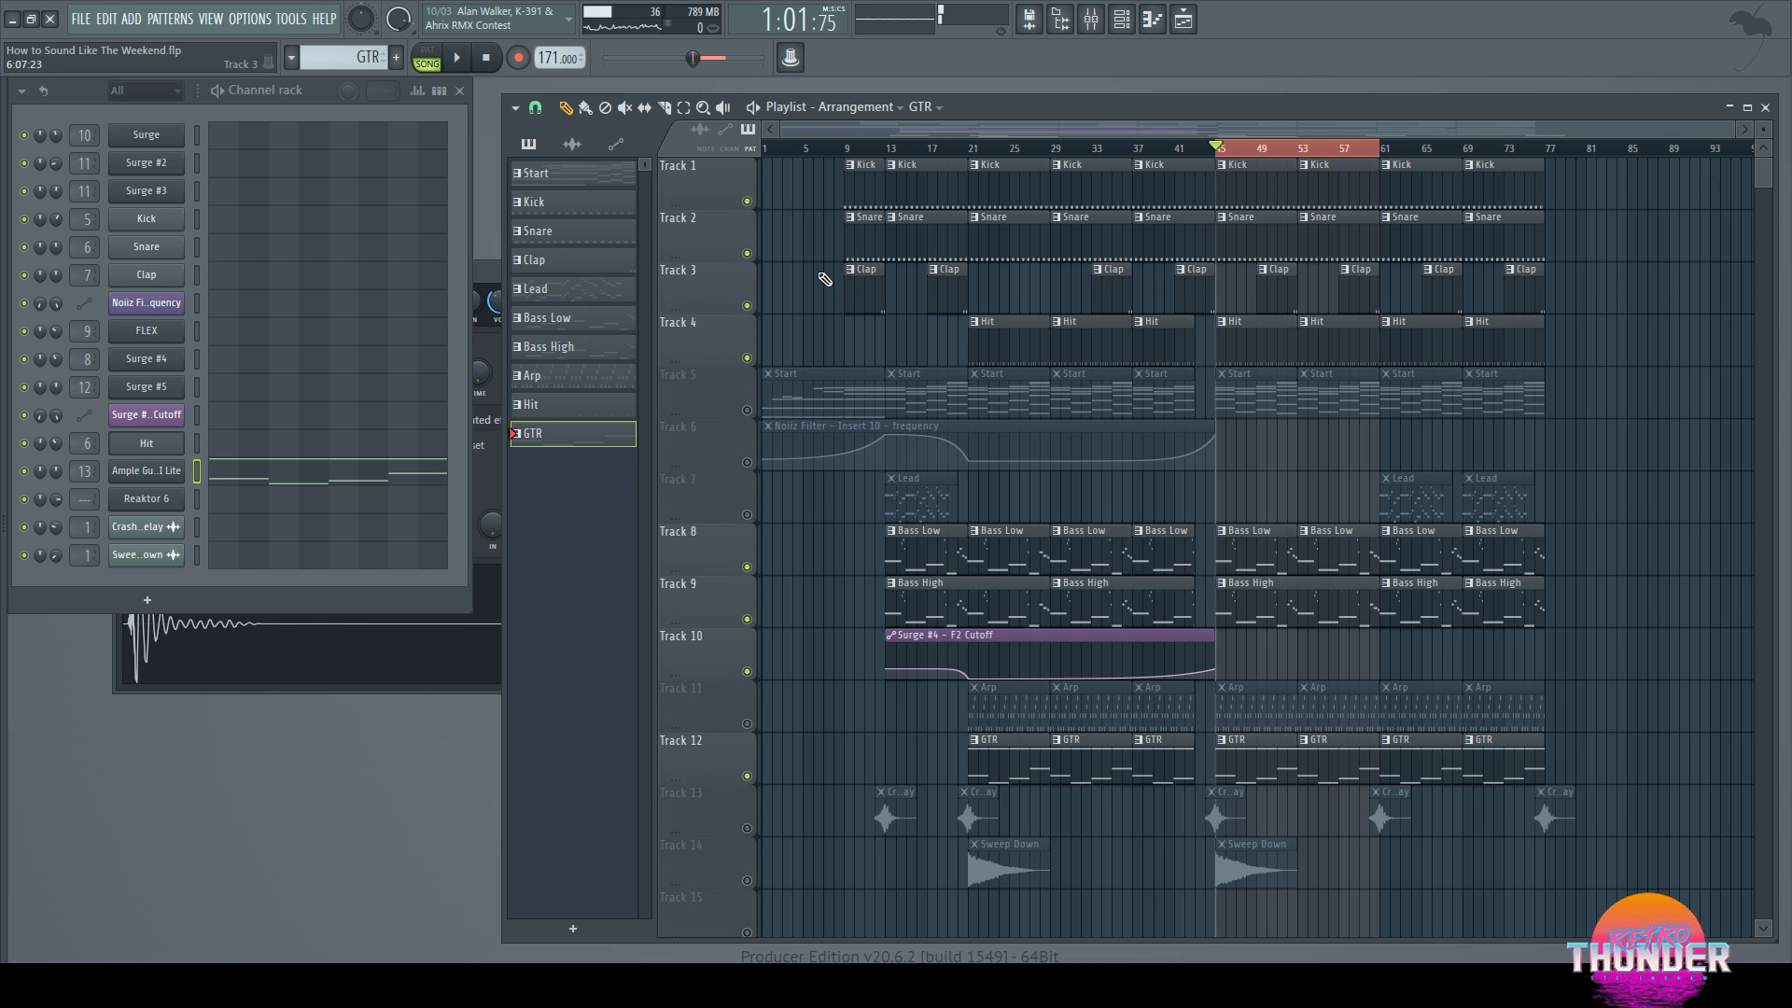
# Step: Open the first Surge channel's instrument and reposition its window to show the whole Juno-60 Strings patch
pyautogui.hotkey('alt', 'F8')
pyautogui.hotkey('alt', 'F8')
pyautogui.click(177, 138)
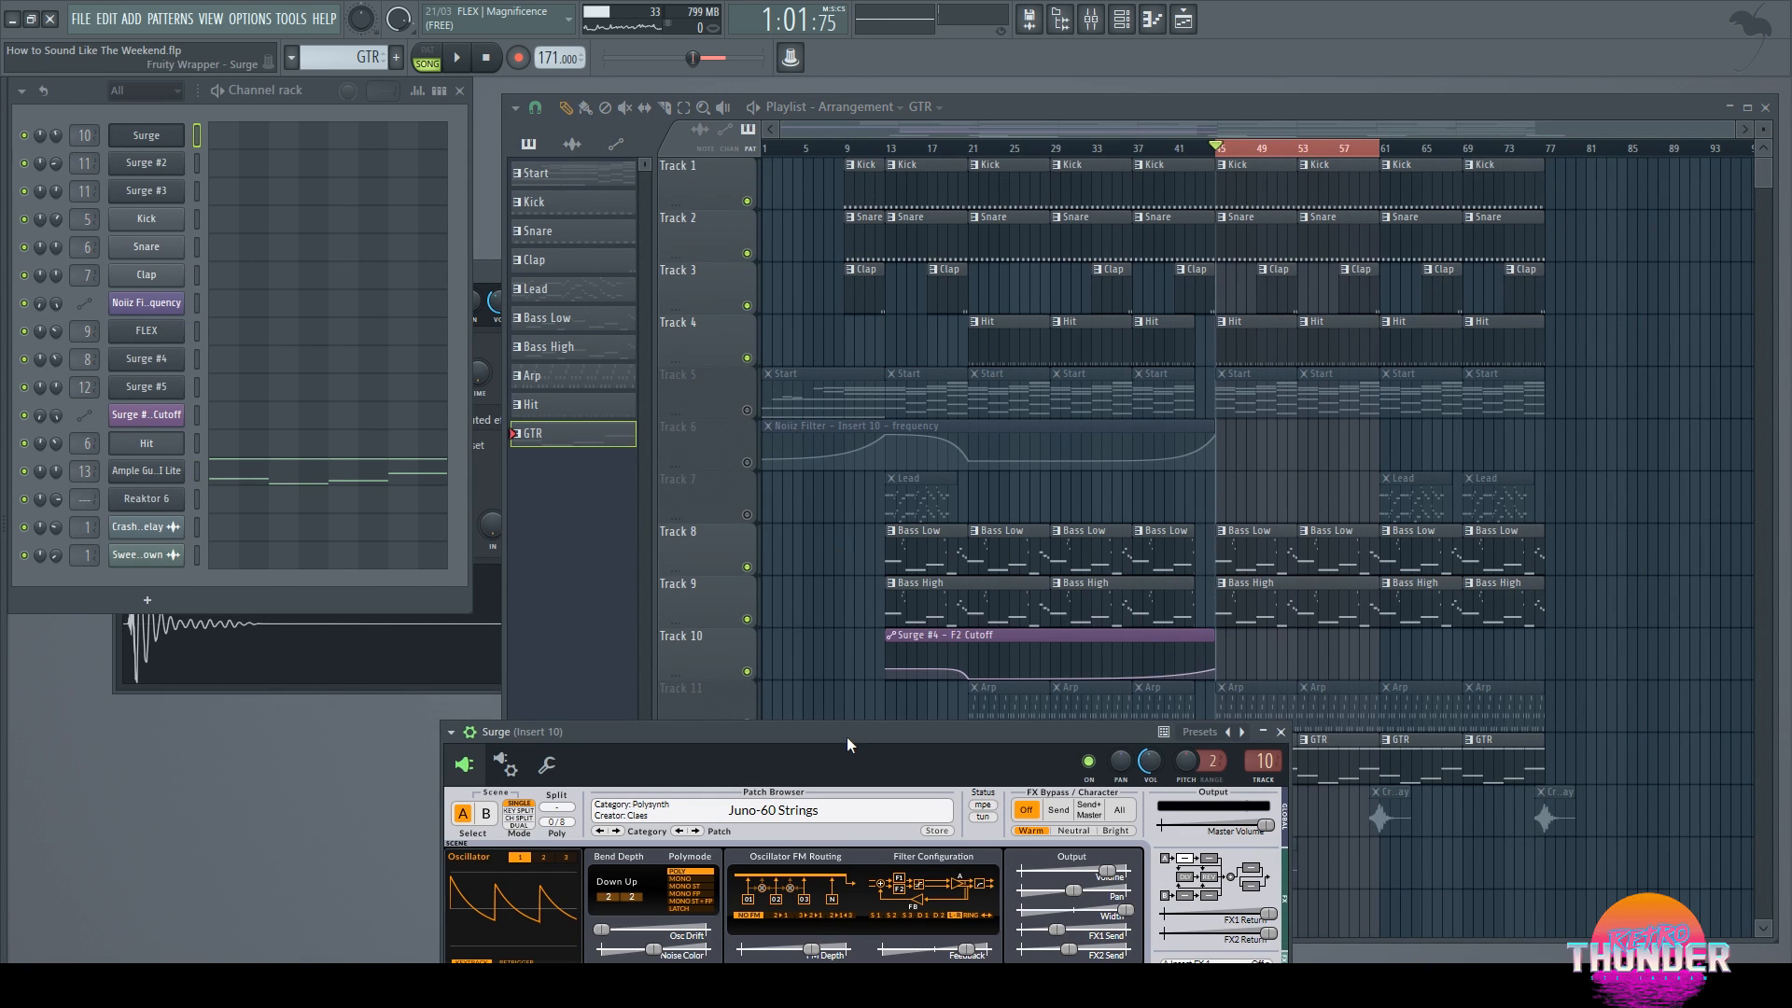
pyautogui.moveTo(847, 737); pyautogui.dragTo(798, 185)
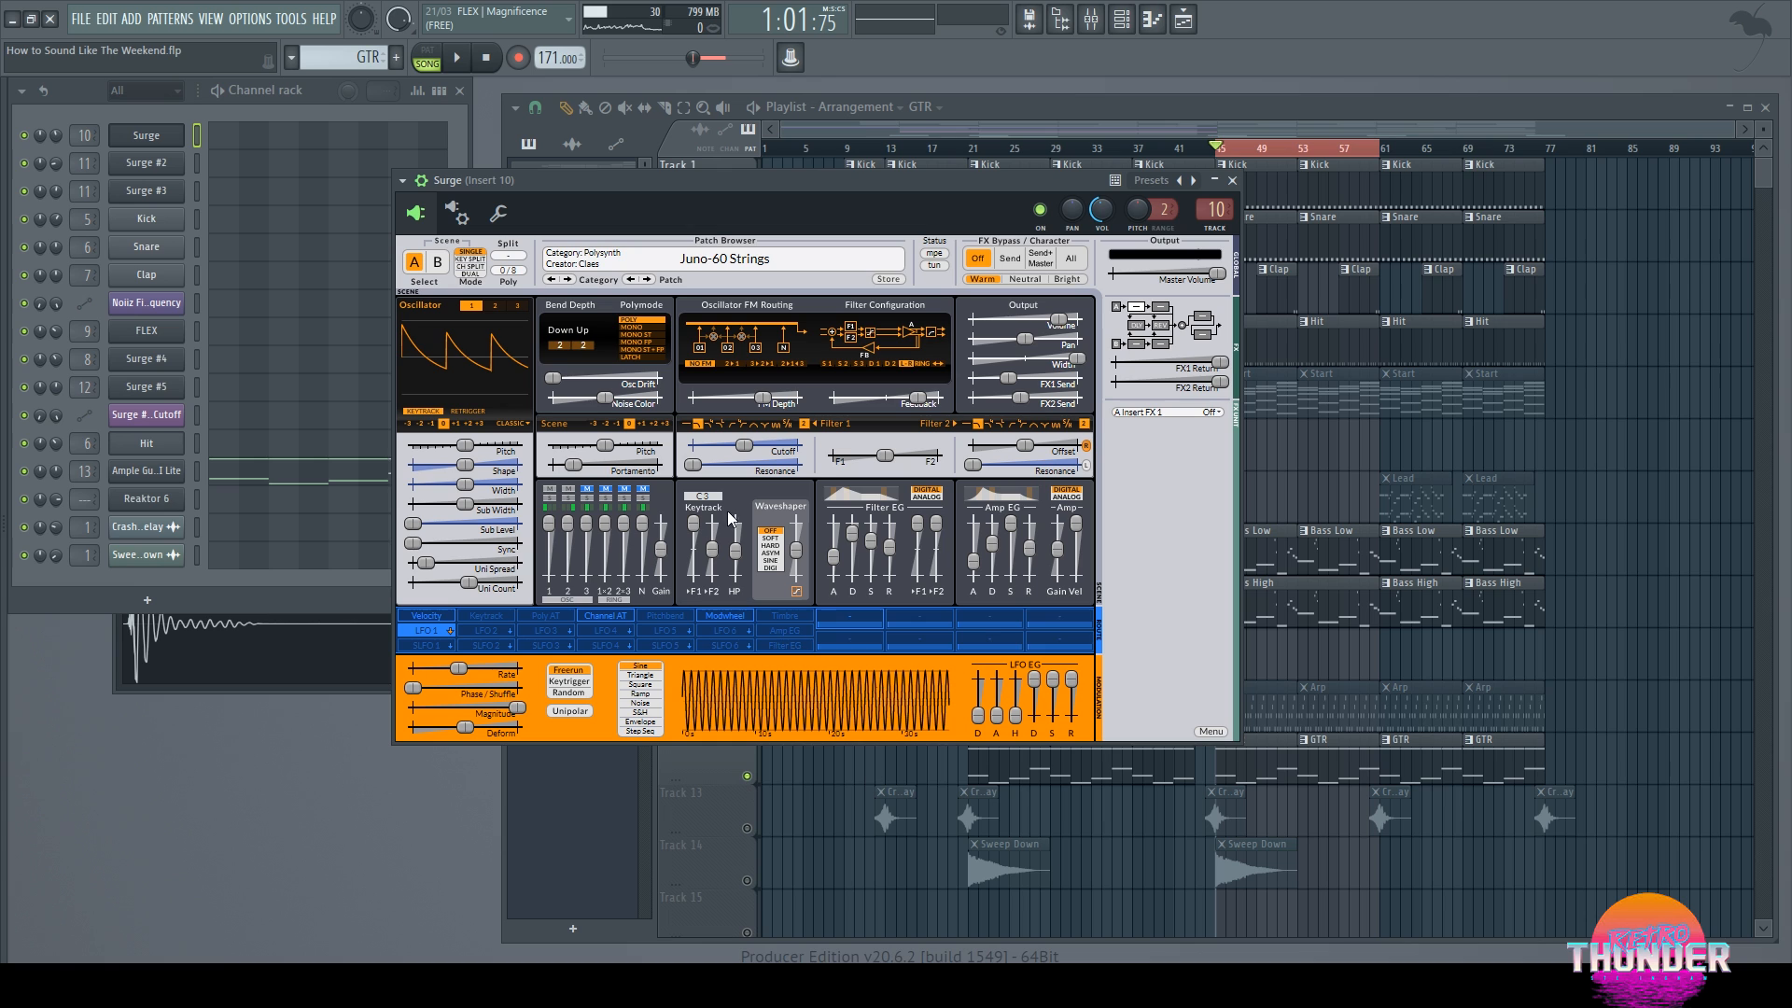
pyautogui.moveTo(765, 182); pyautogui.dragTo(685, 175)
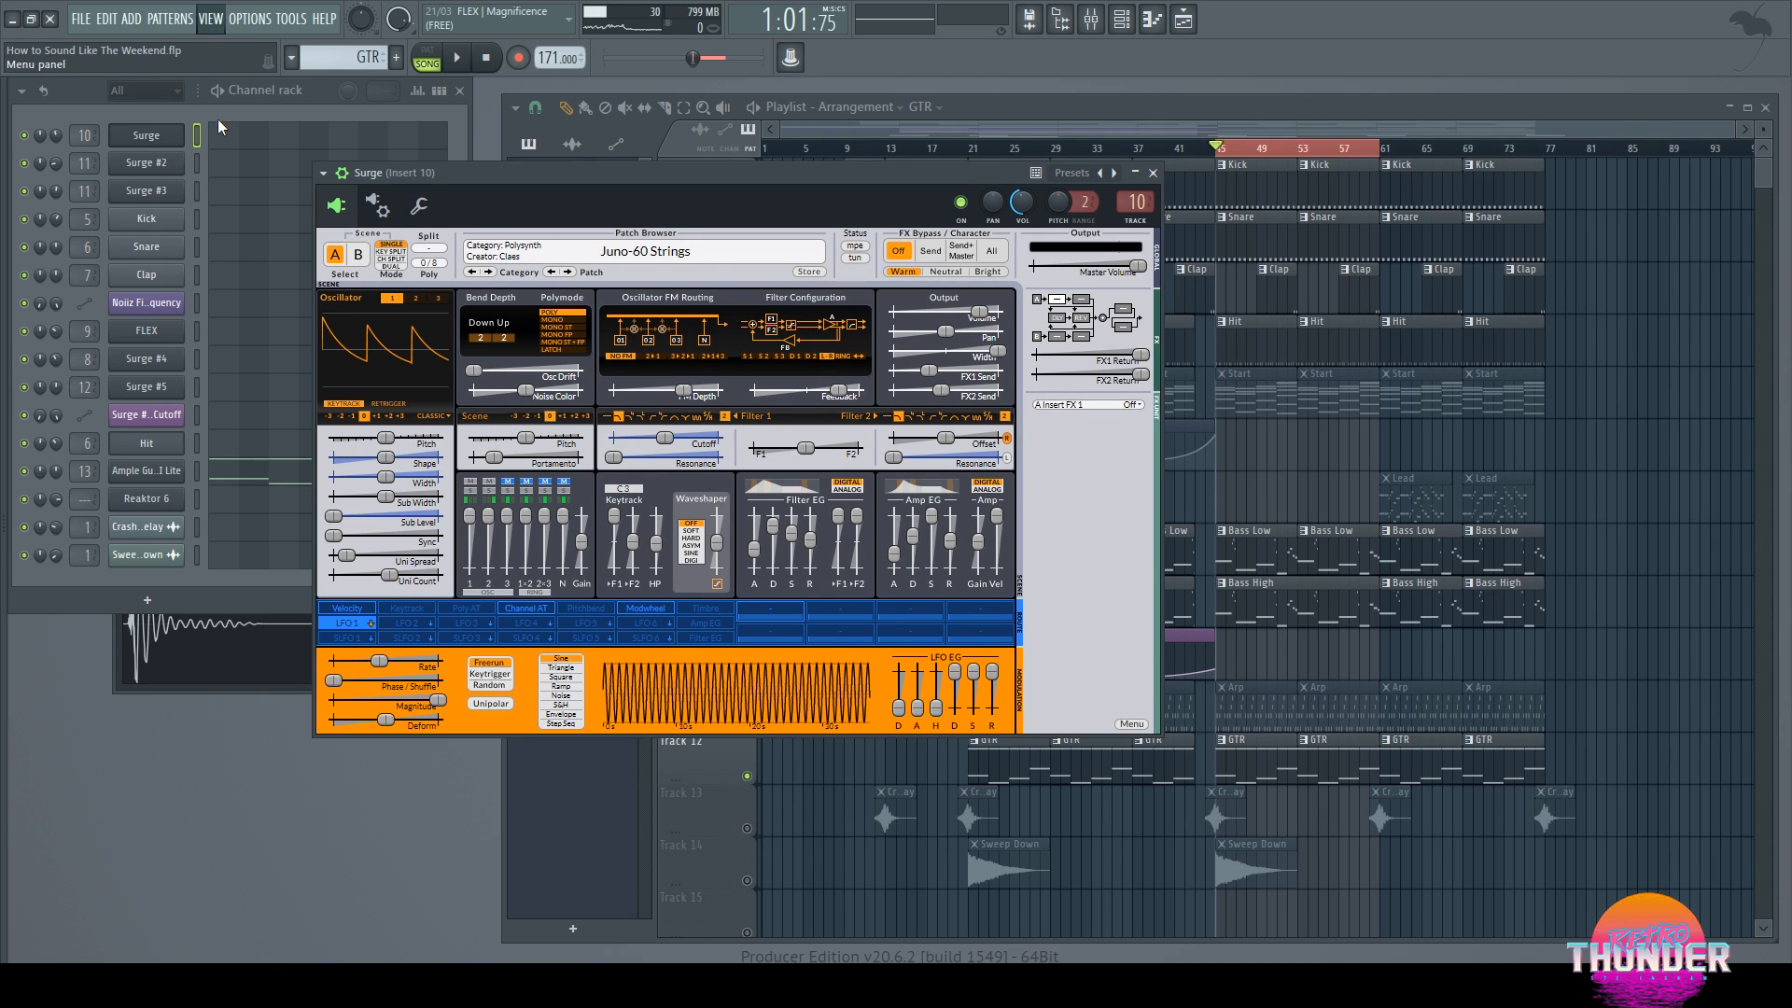
# Step: Show the master channel in the mixer and inspect the settings of its OTT, ComBear and Unlimited.x64 effects
pyautogui.press('F9')
pyautogui.click(19, 348)
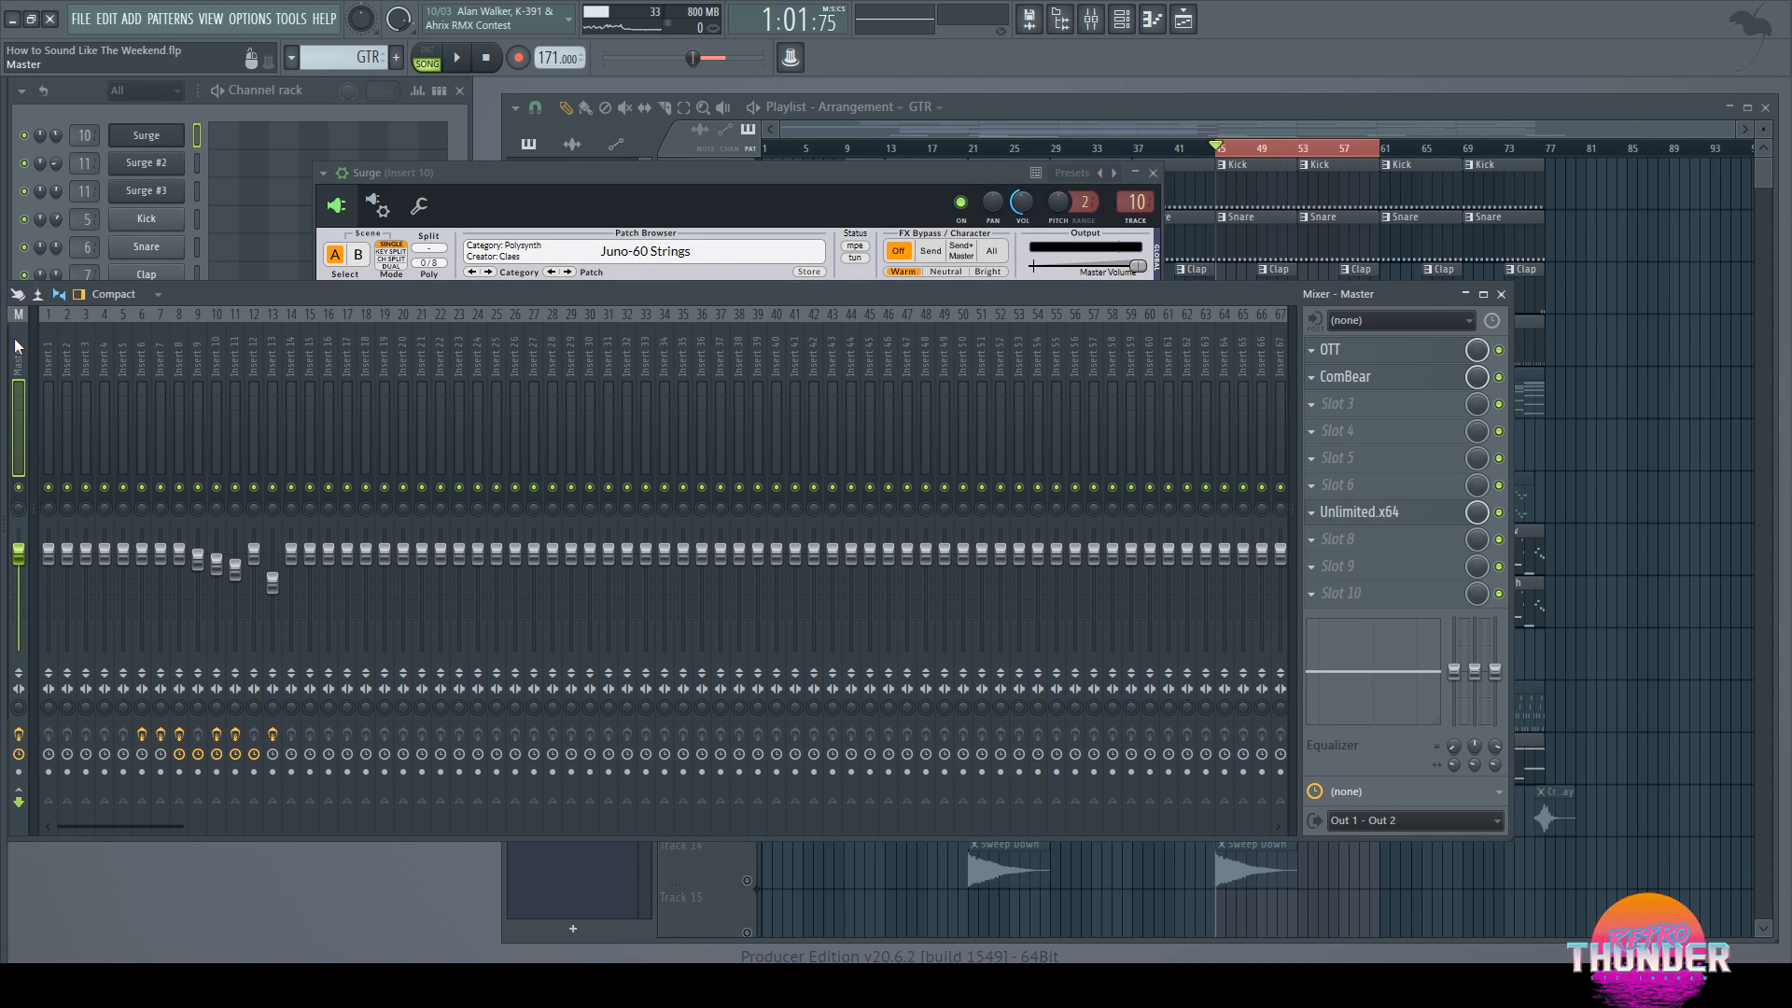
pyautogui.moveTo(916, 298); pyautogui.dragTo(946, 293)
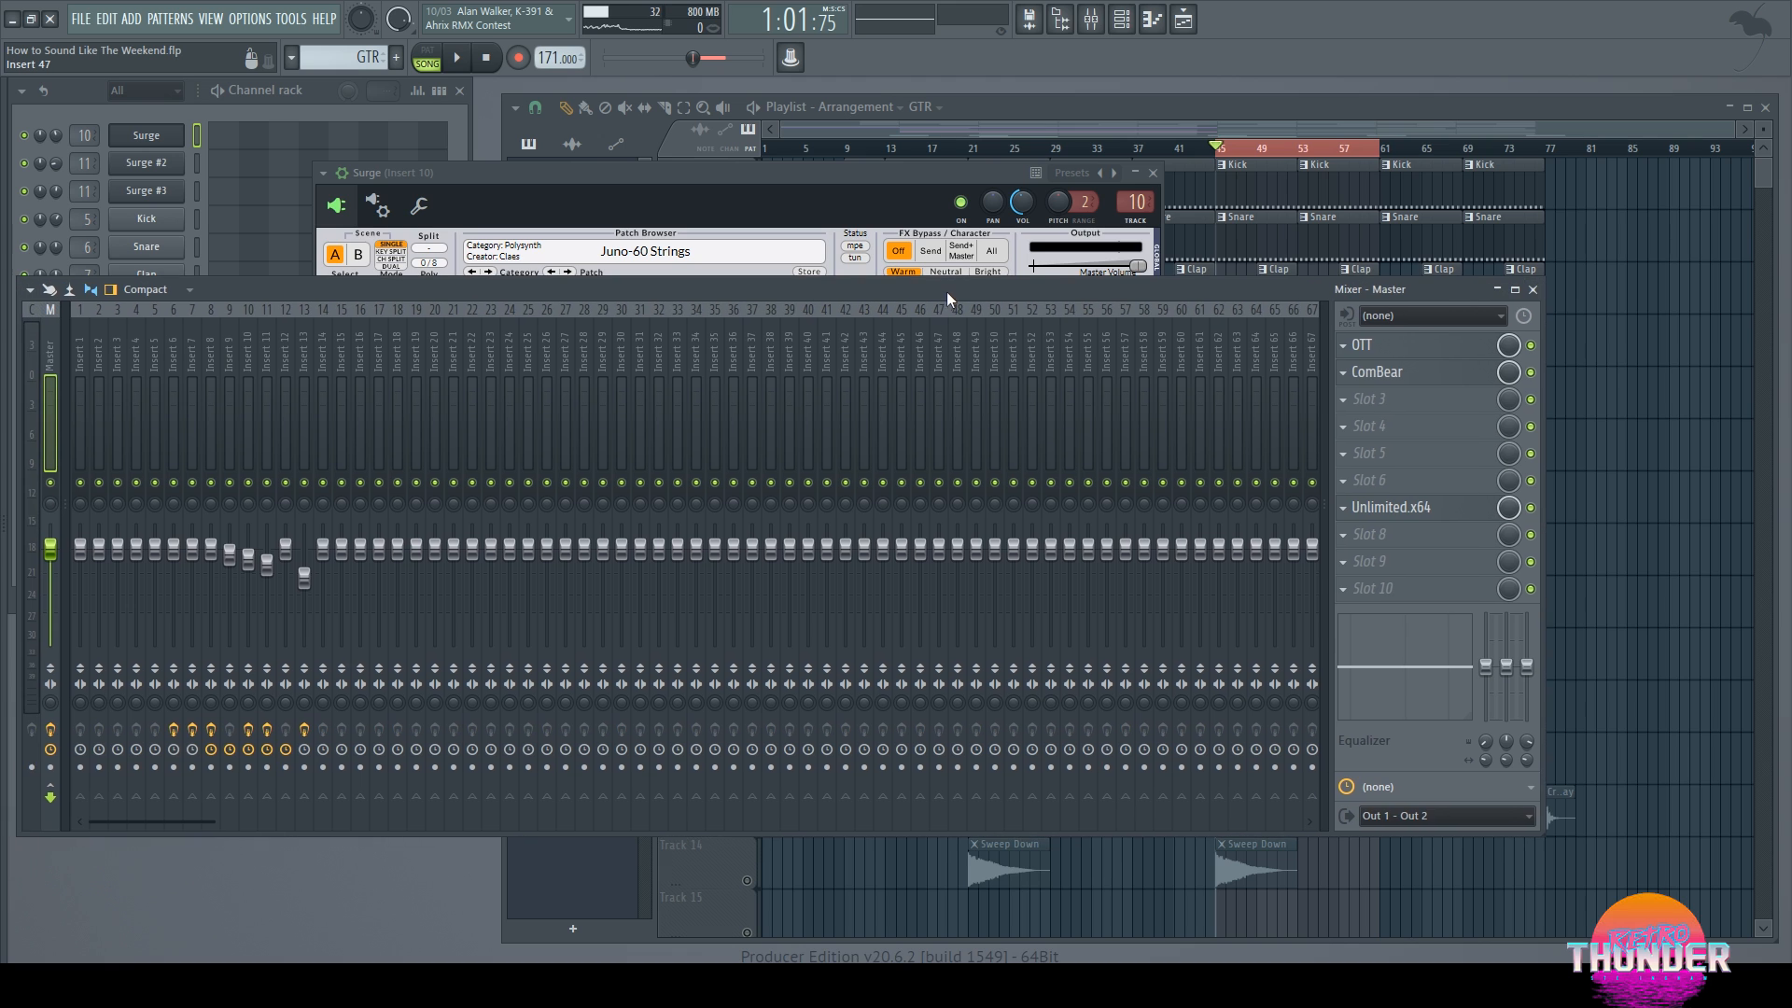
pyautogui.click(1403, 352)
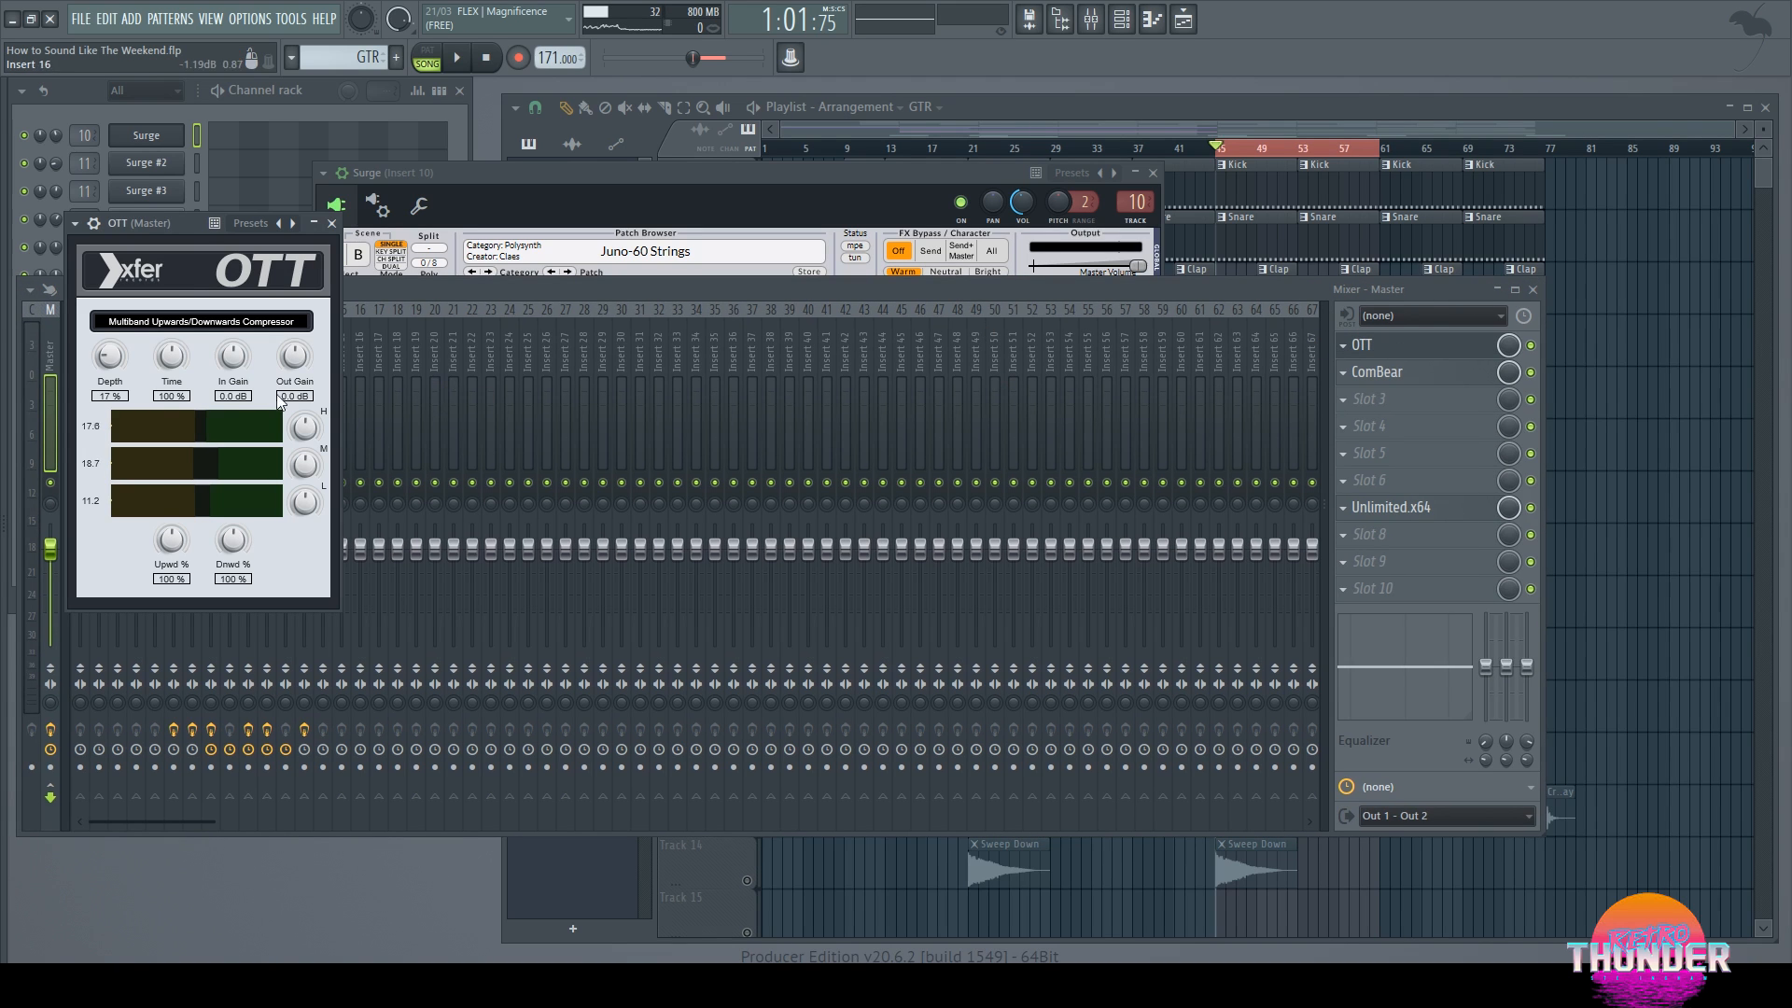
pyautogui.click(1412, 383)
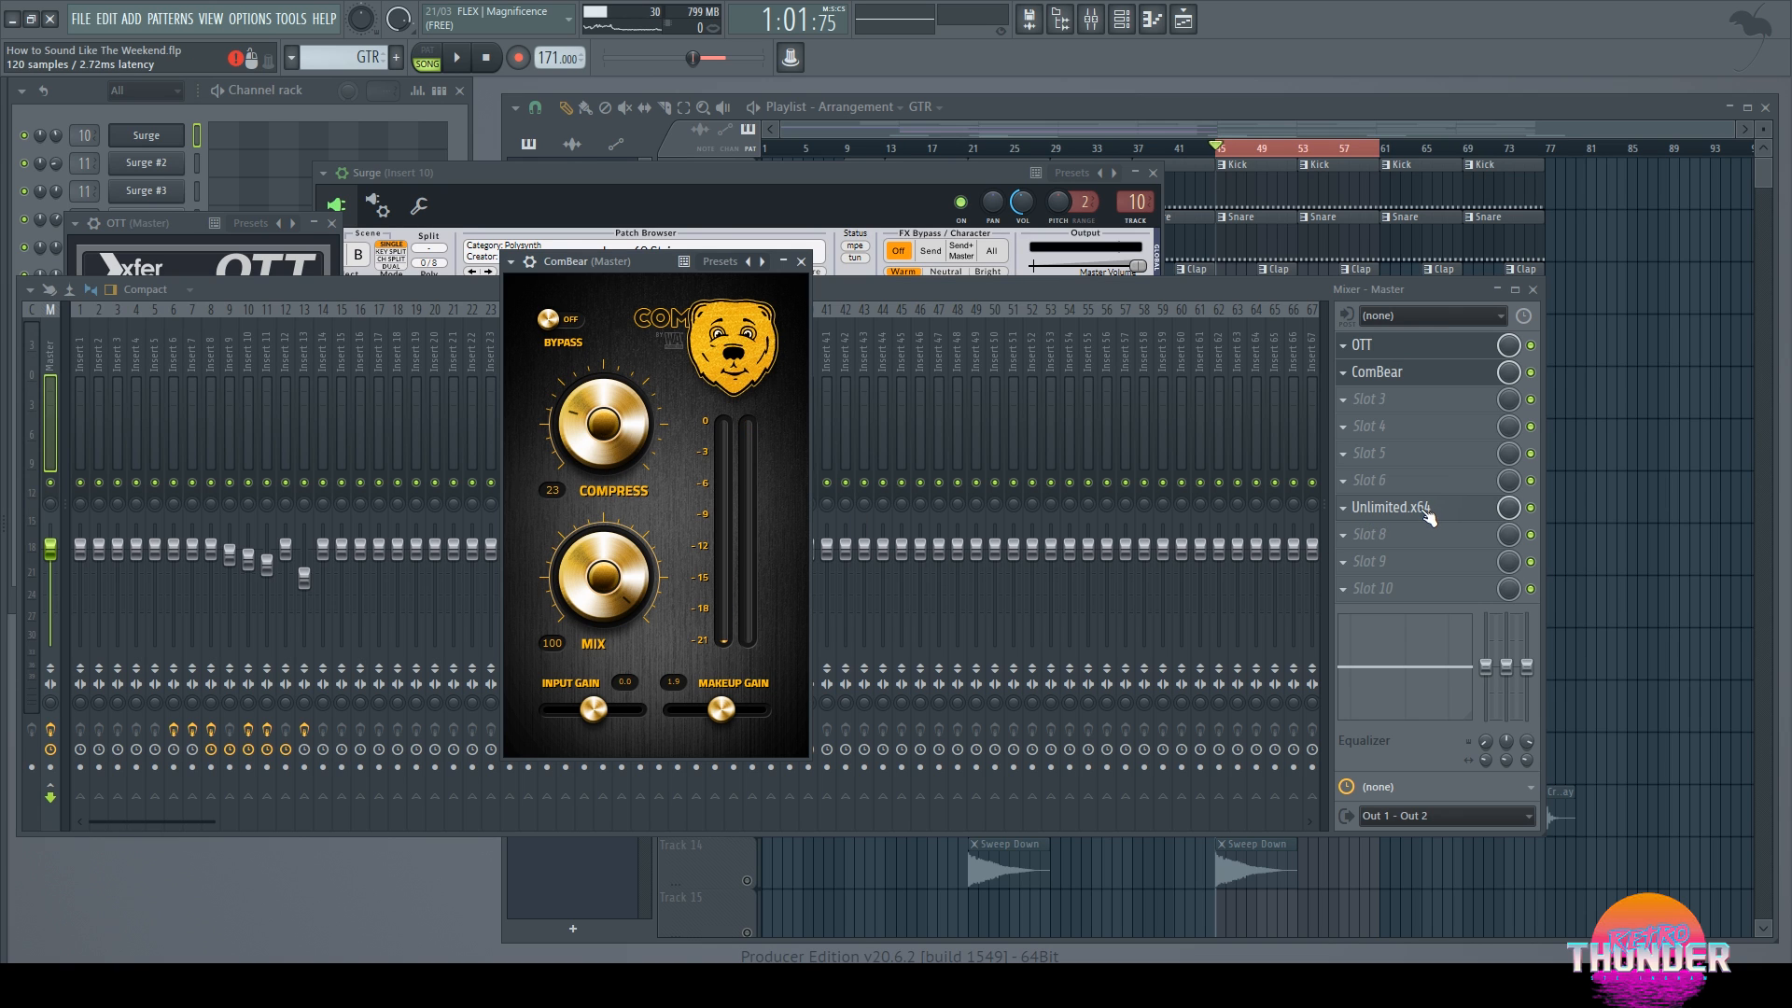
pyautogui.click(1391, 506)
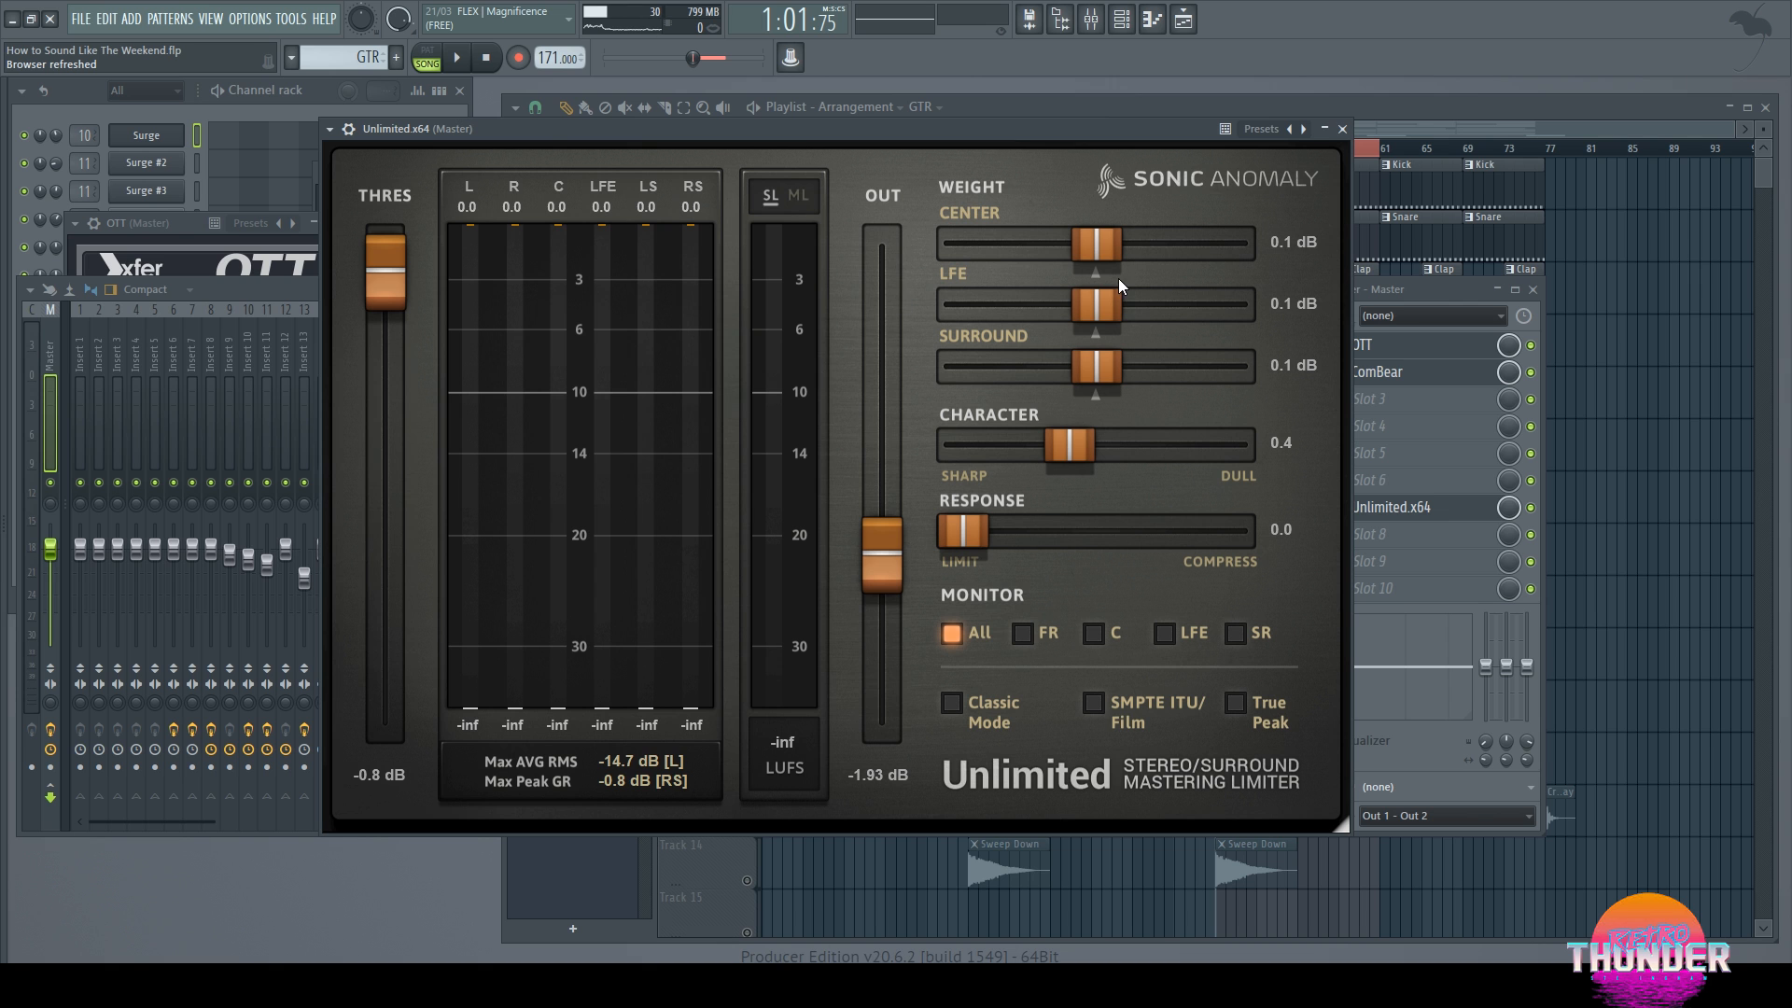
# Step: Close the mixer and the Unlimited, Surge, ComBear and OTT windows to return to the playlist
pyautogui.click(1342, 129)
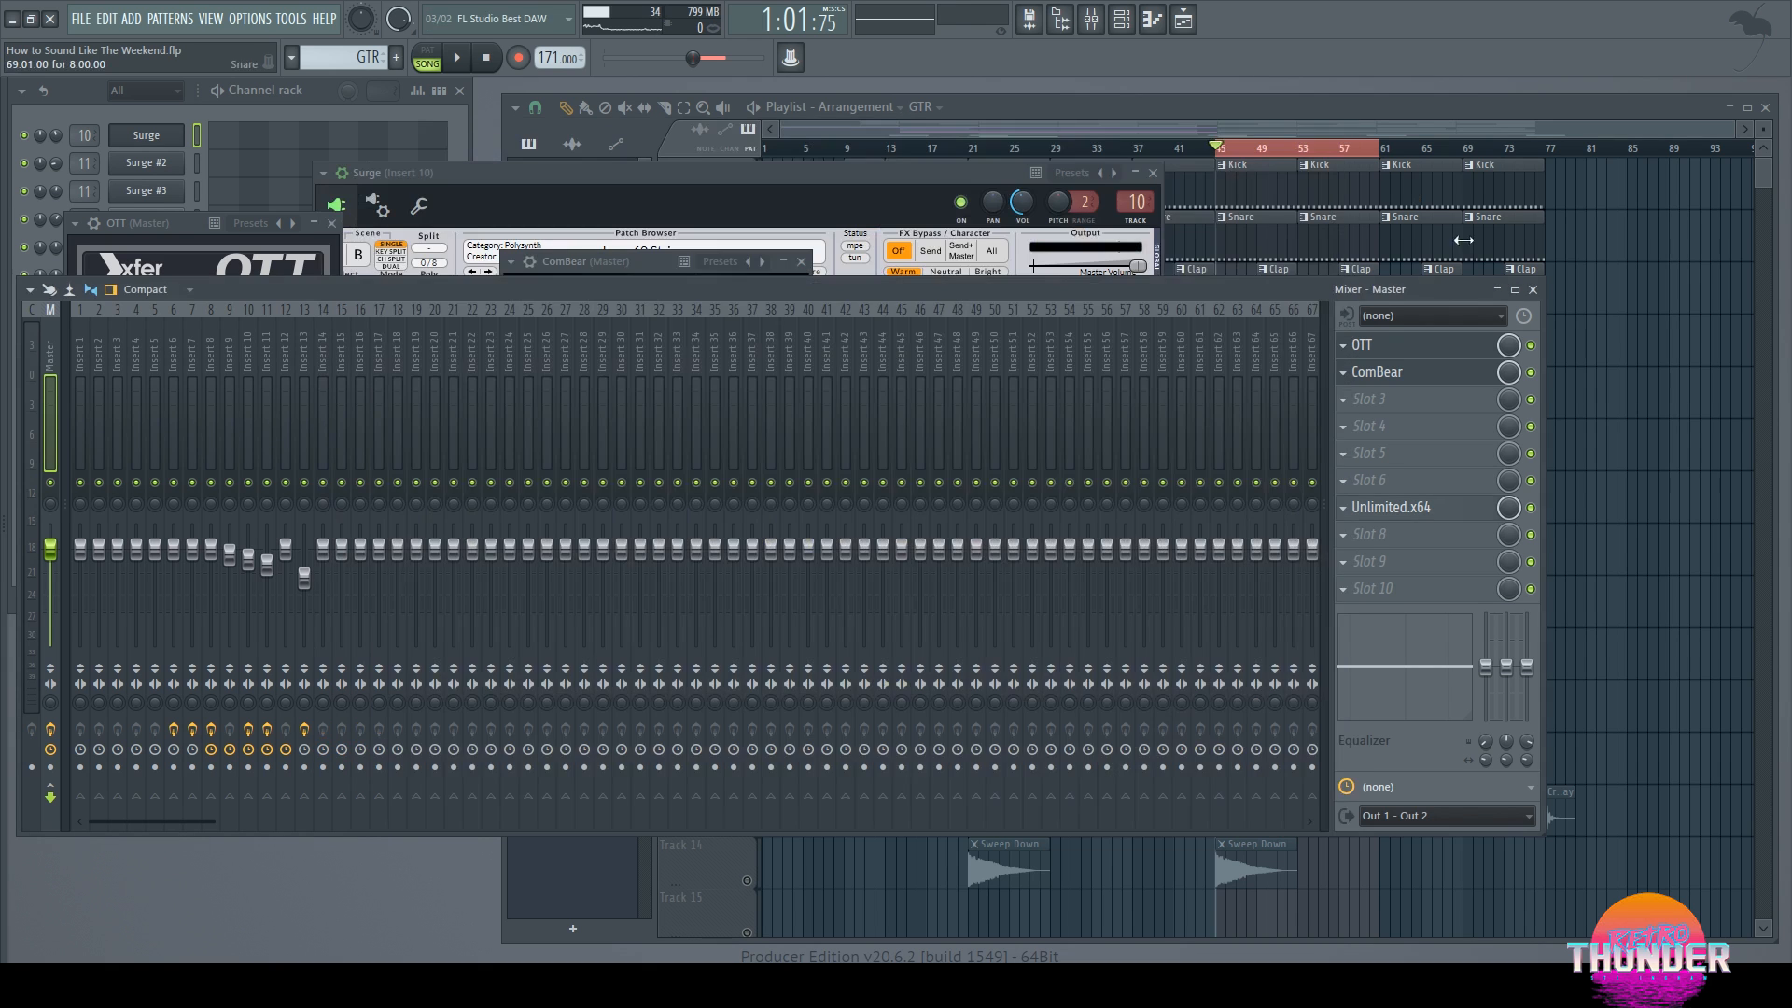
pyautogui.click(1531, 289)
pyautogui.click(1153, 173)
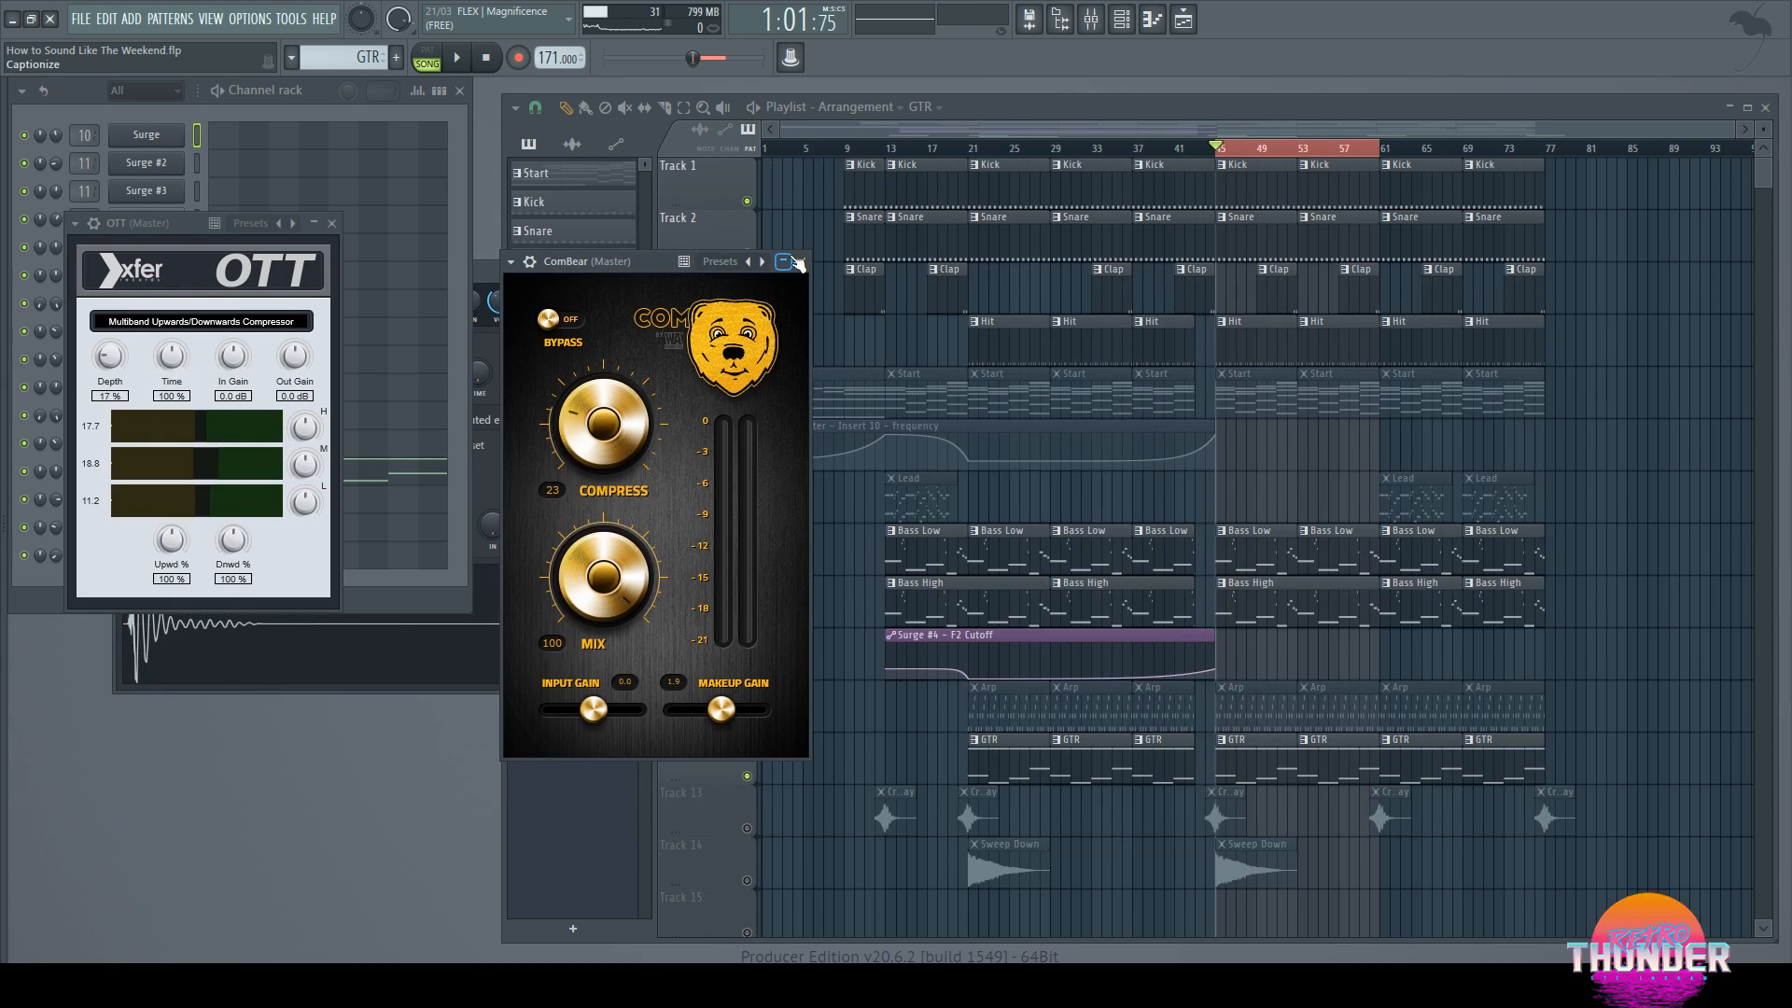
pyautogui.click(801, 261)
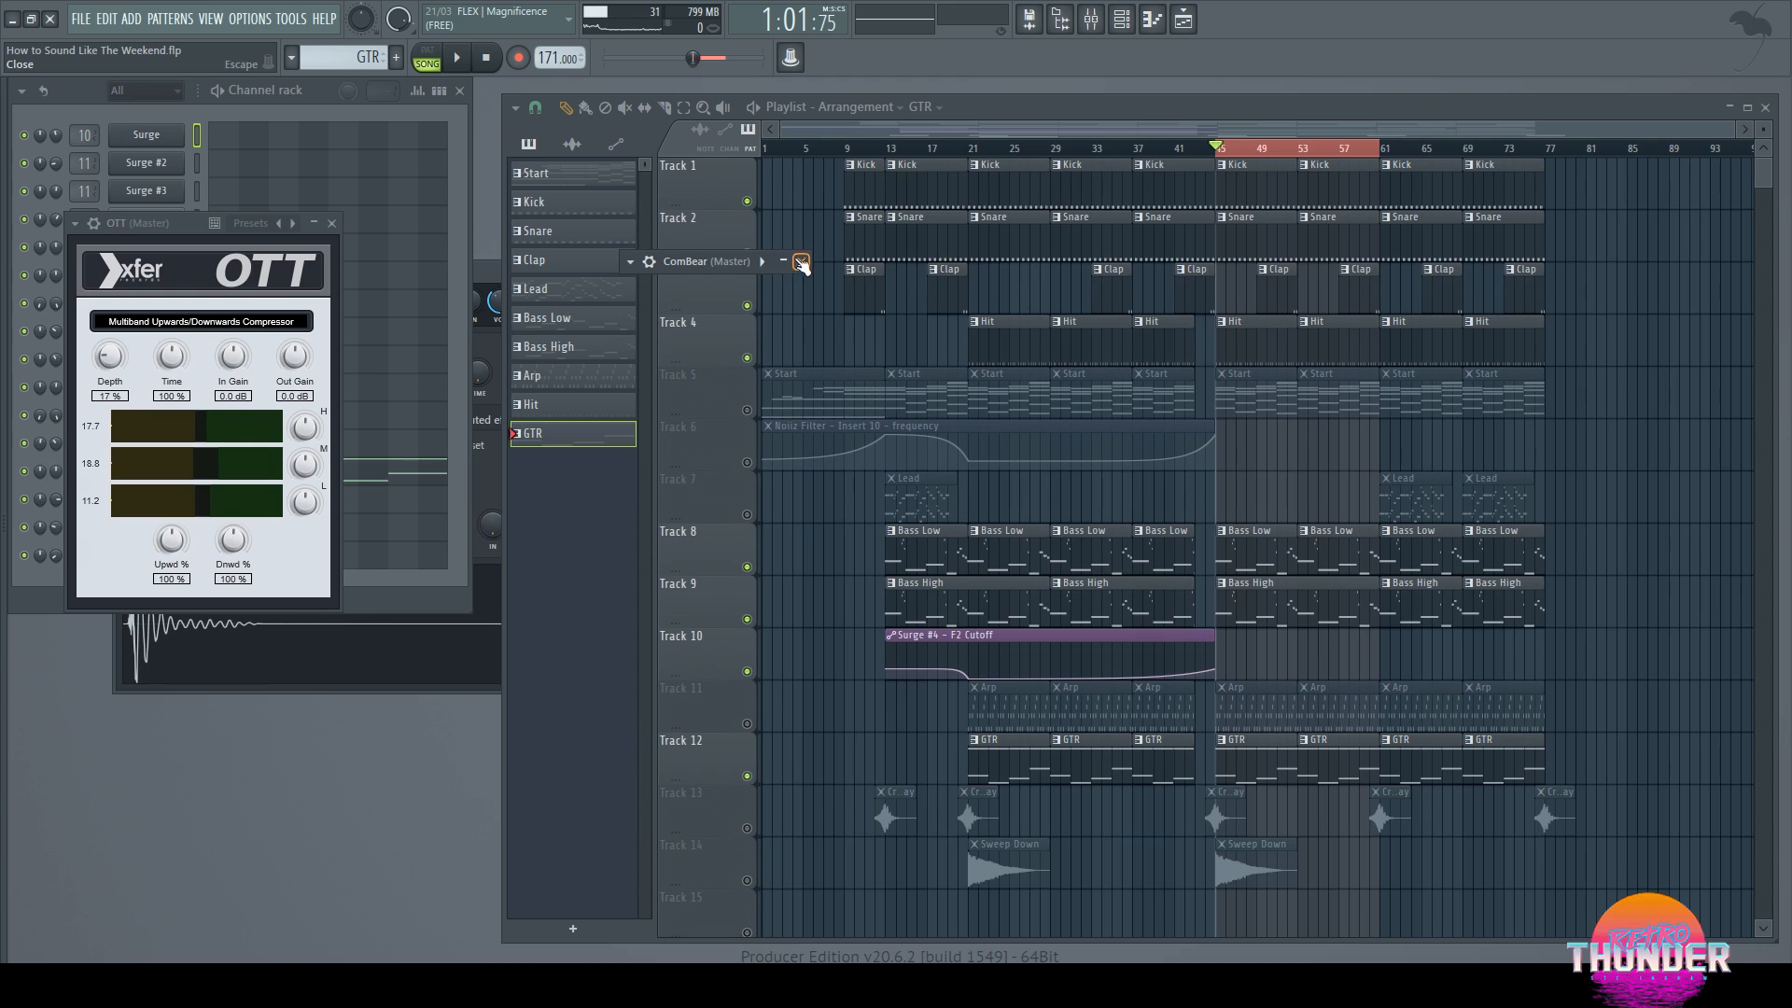
pyautogui.click(331, 223)
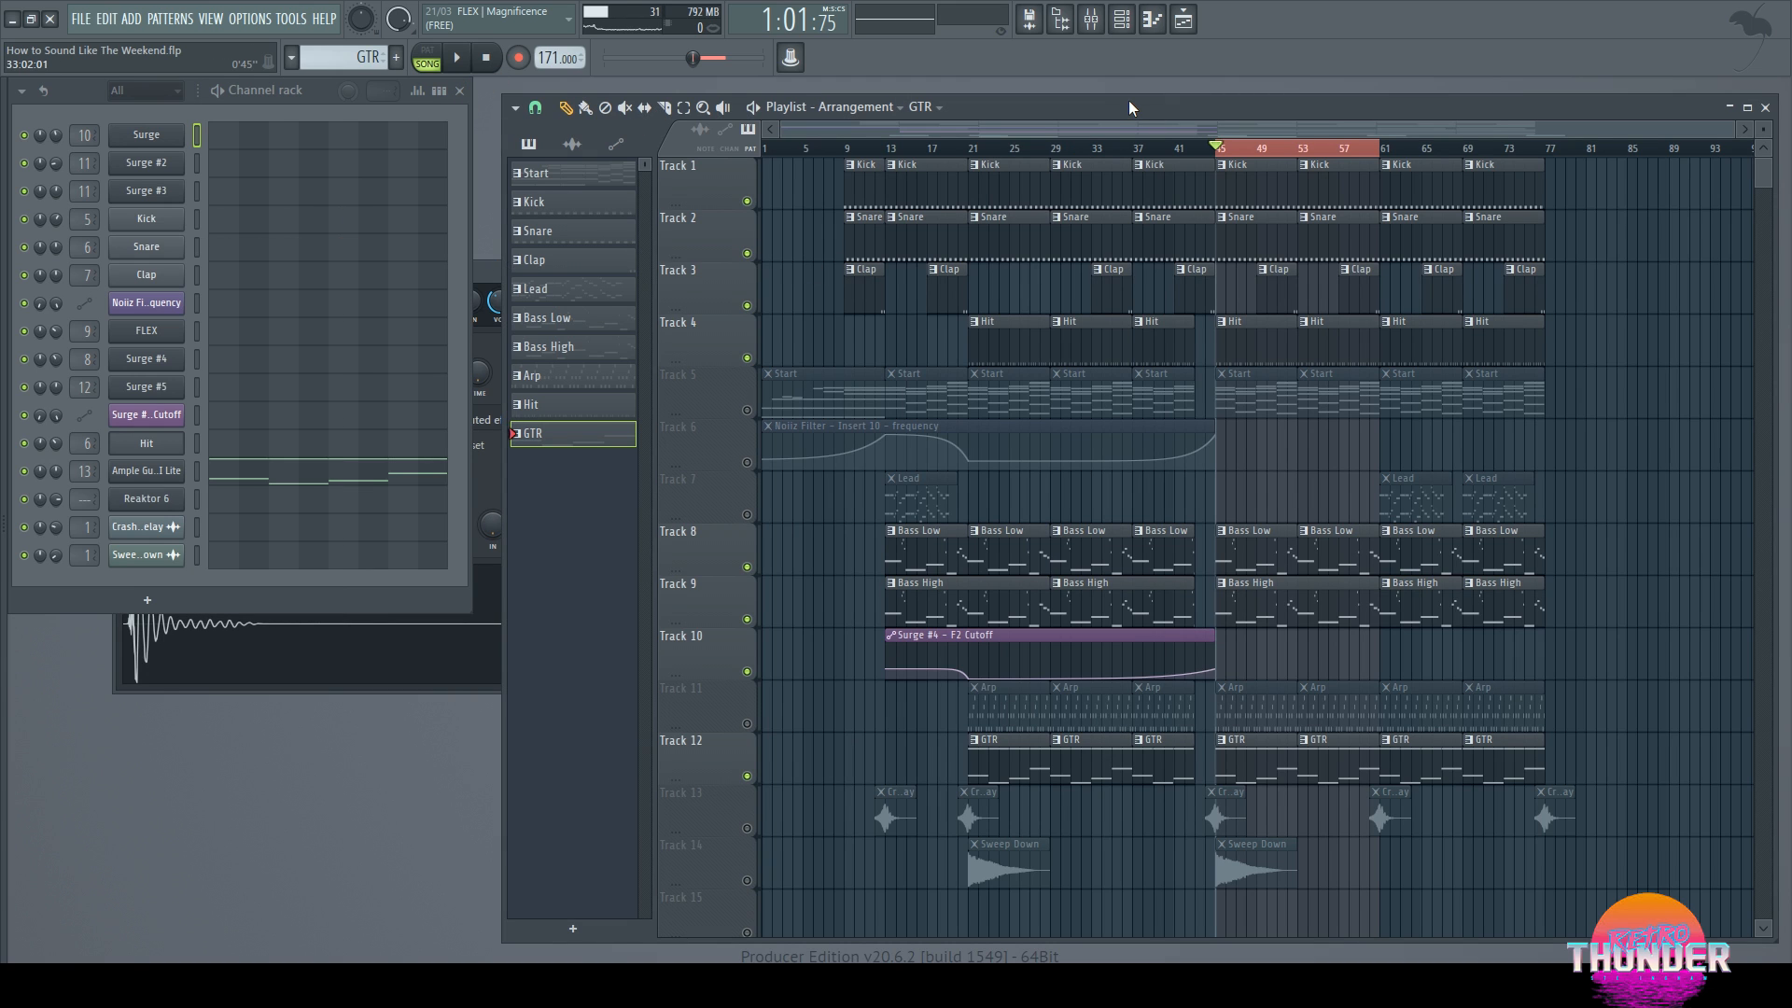